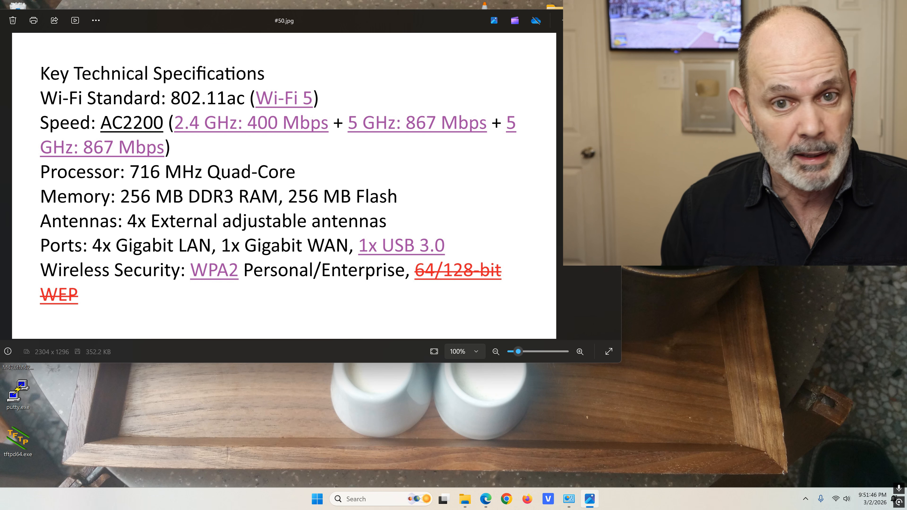
# Page through the WPA3 slide to the router reset-button photo (#70.jpg), then minimize Photos
pyautogui.press('Right')
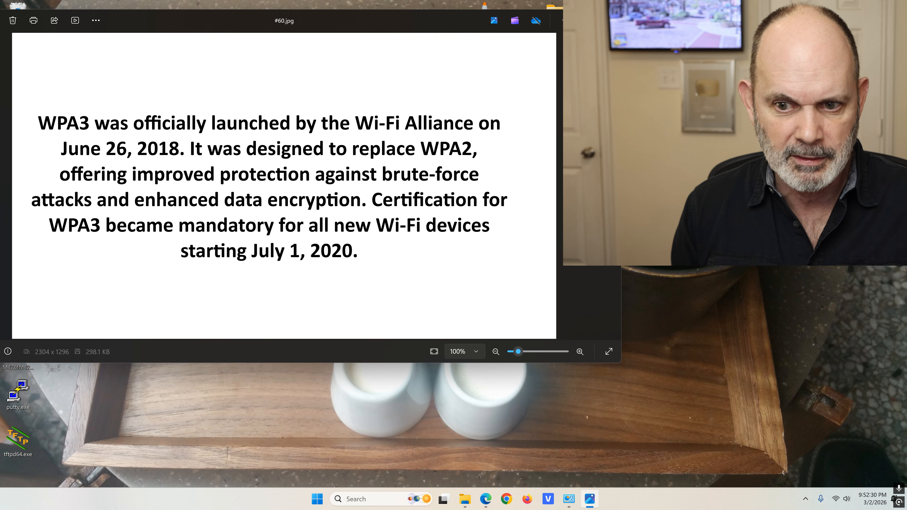
pyautogui.press('Right')
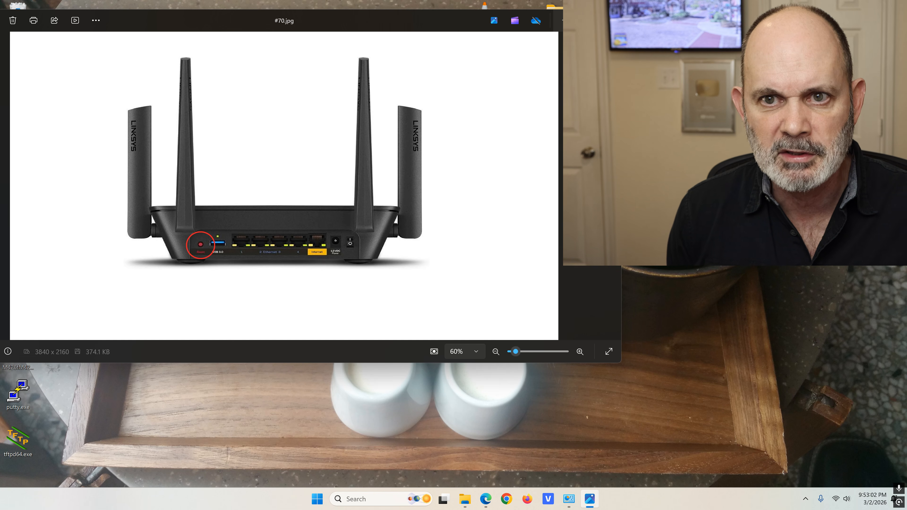
pyautogui.click(565, 20)
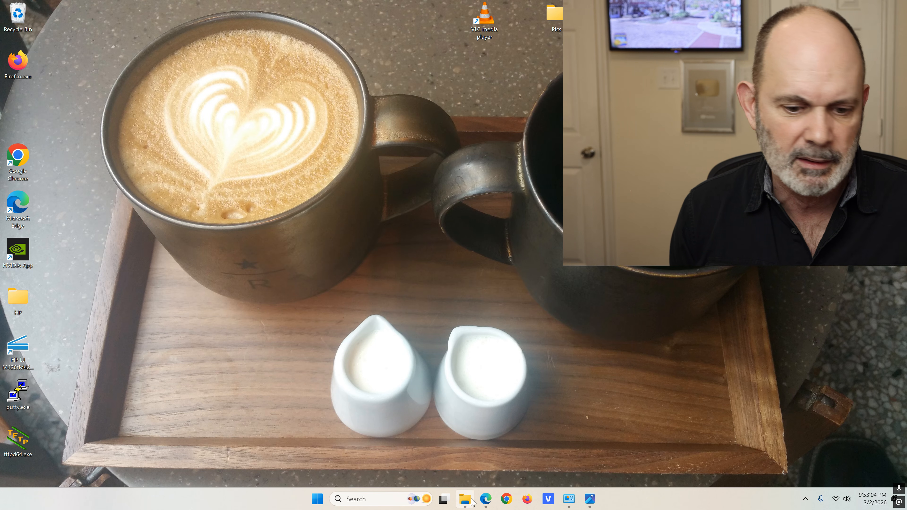
# Return to the Linksys sign-in page, switch the PC's Wi-Fi off, and open Network Connections
pyautogui.moveTo(484, 502)
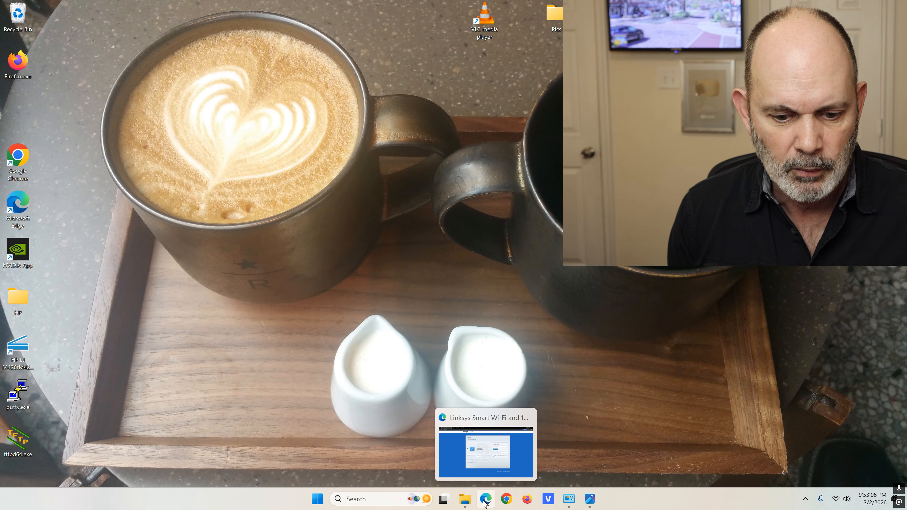
pyautogui.click(485, 501)
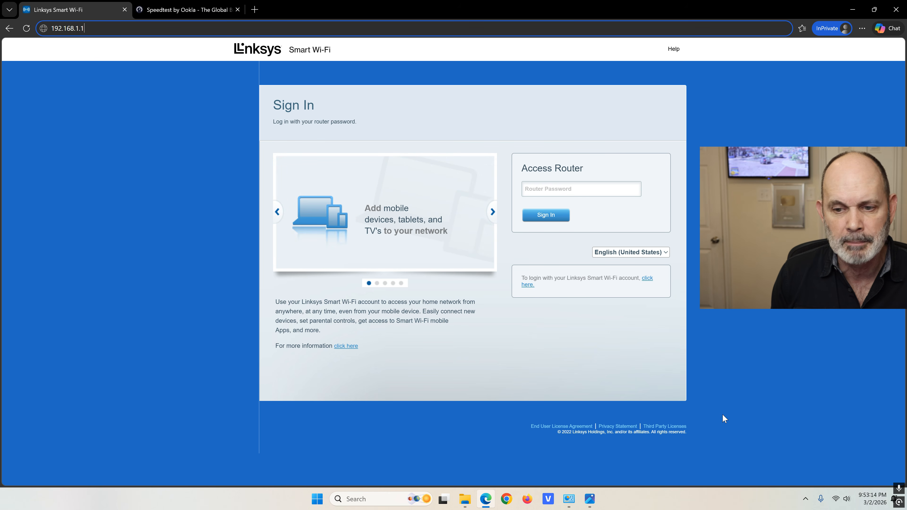
pyautogui.click(834, 499)
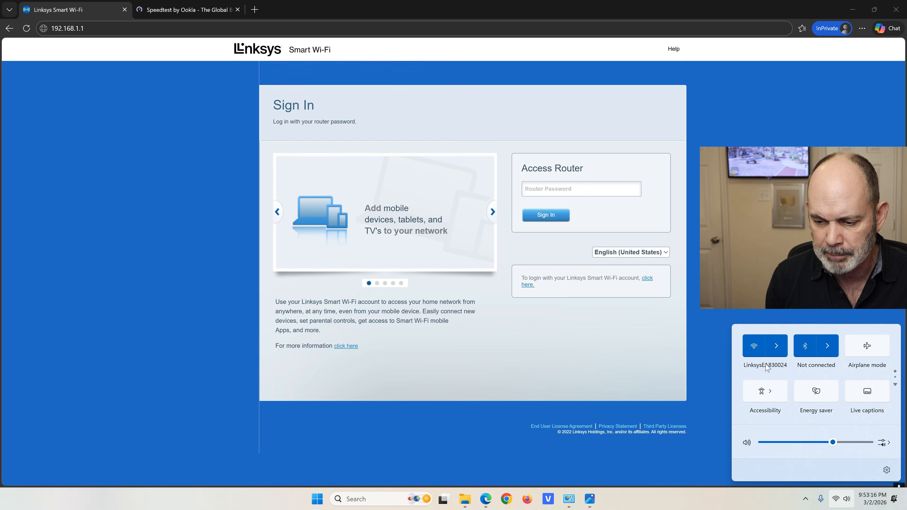
pyautogui.click(754, 346)
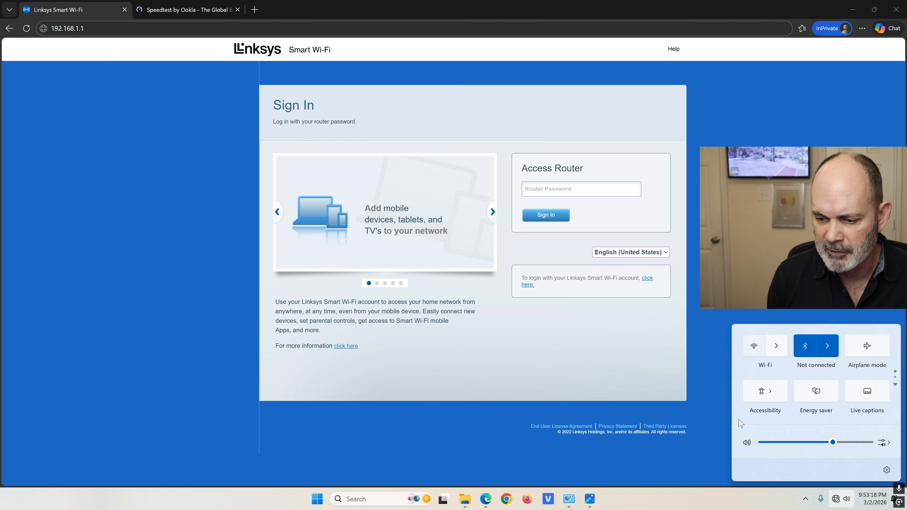
pyautogui.click(568, 499)
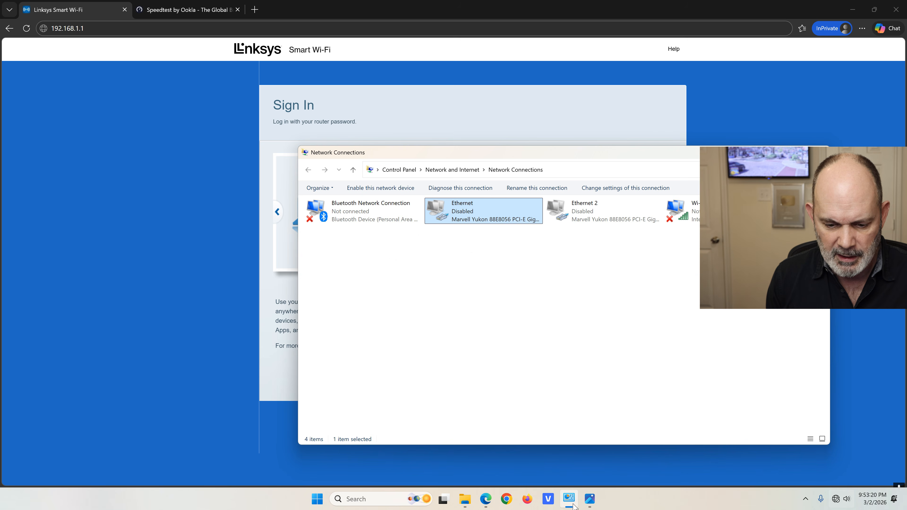
# Enable the disabled Ethernet adapter so the PC connects to the router by cable
pyautogui.rightClick(476, 214)
pyautogui.click(498, 221)
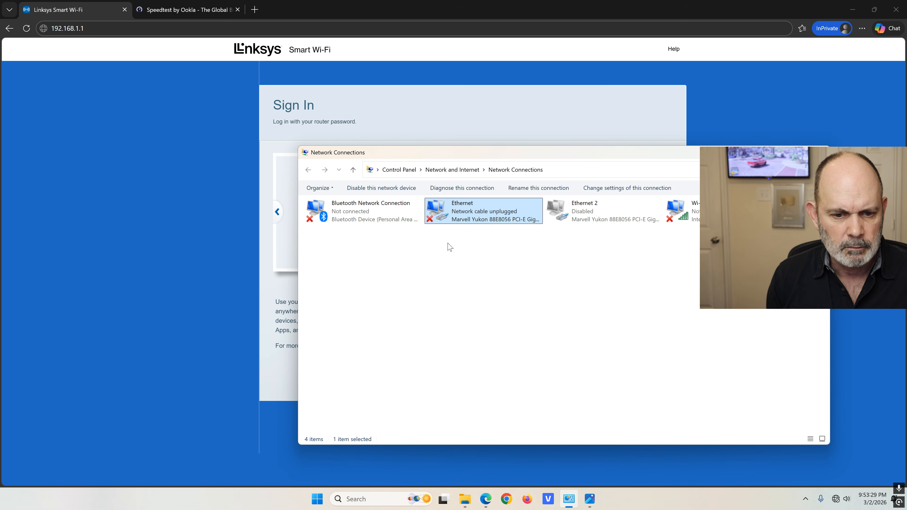
pyautogui.rightClick(494, 212)
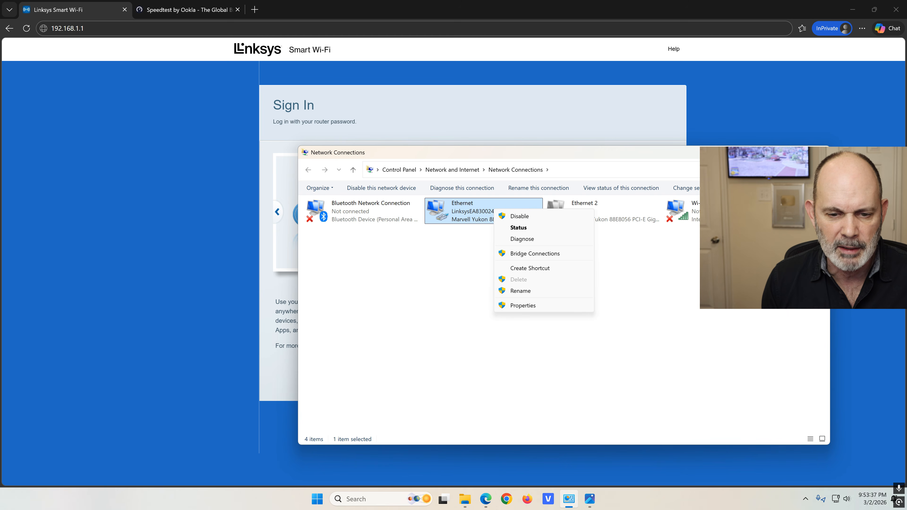
pyautogui.hotkey('alt', 'Tab')
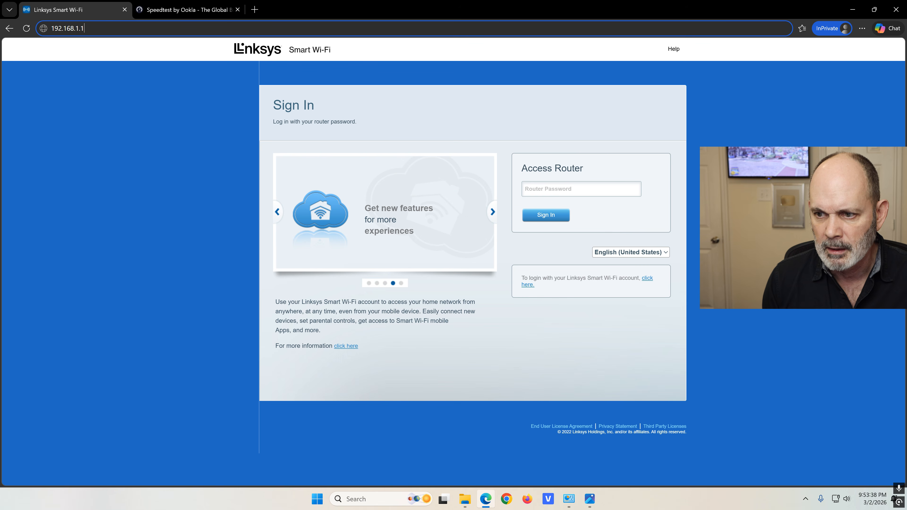
pyautogui.rightClick(837, 501)
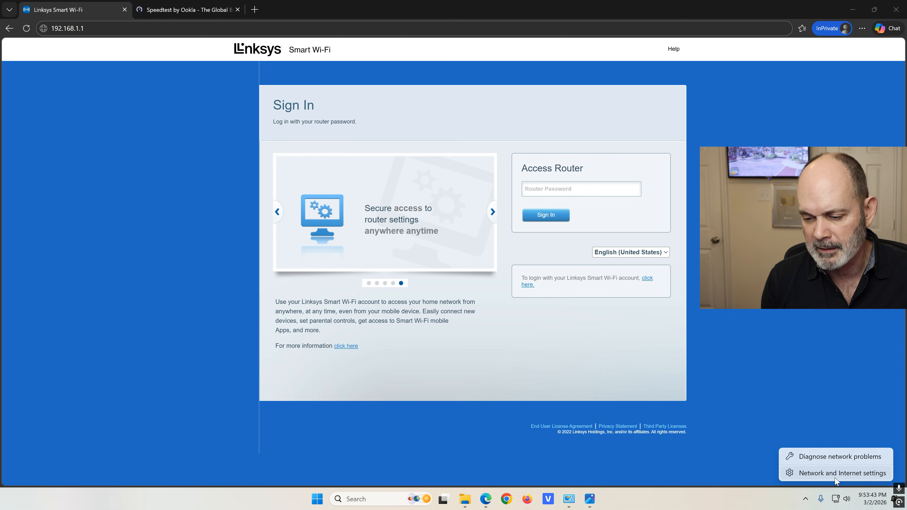
# Open the Ethernet connection's details and confirm the IPv4 default gateway is 192.168.1.1
pyautogui.click(835, 474)
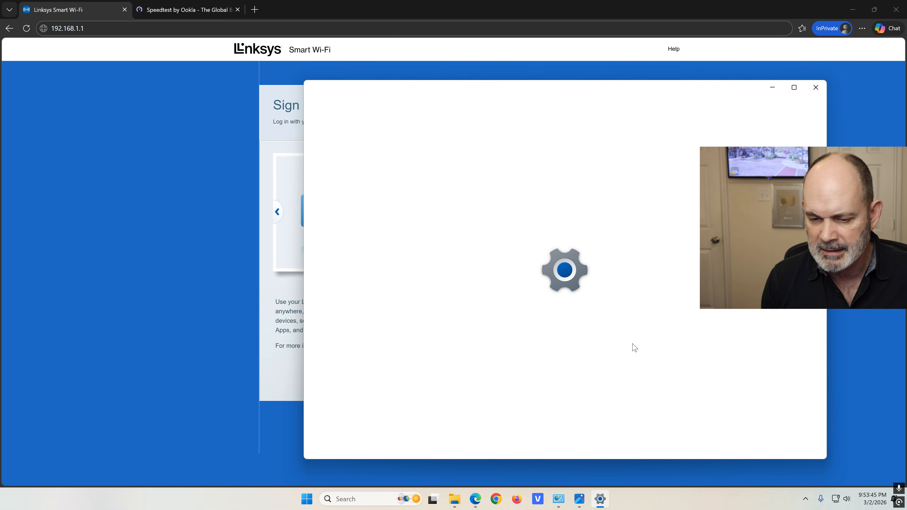
pyautogui.click(561, 243)
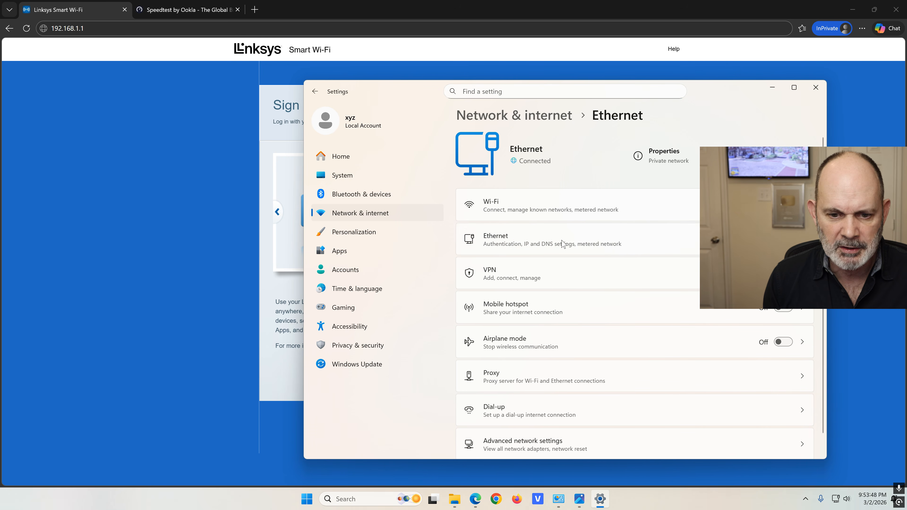
pyautogui.scroll(-3, 611, 341)
pyautogui.scroll(-2, 552, 340)
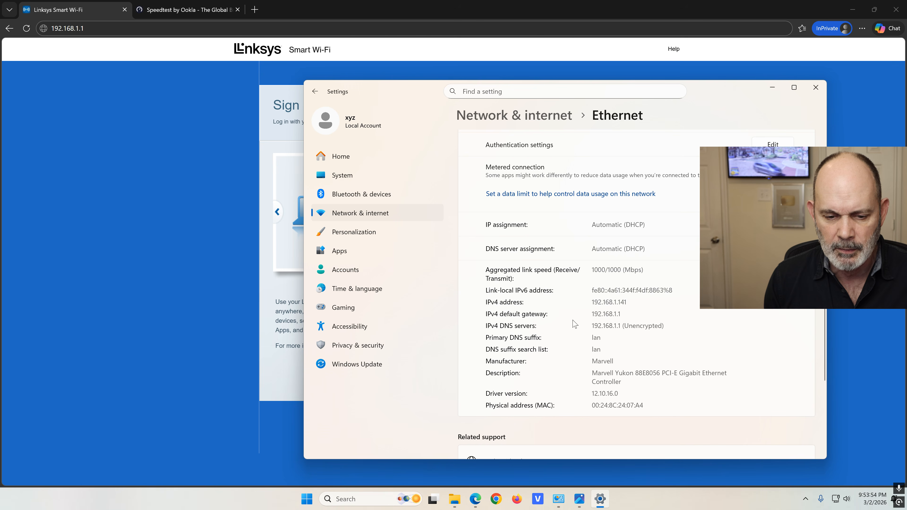
pyautogui.moveTo(621, 313); pyautogui.dragTo(590, 315)
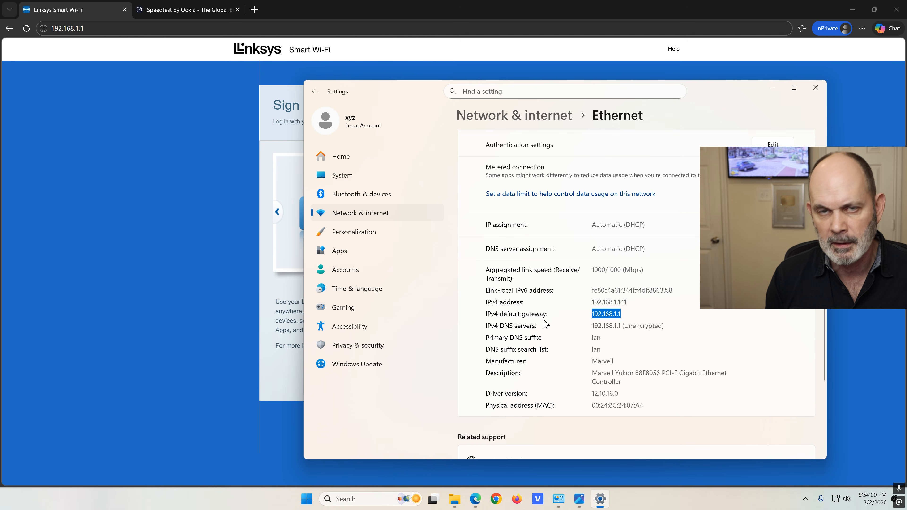
pyautogui.click(773, 88)
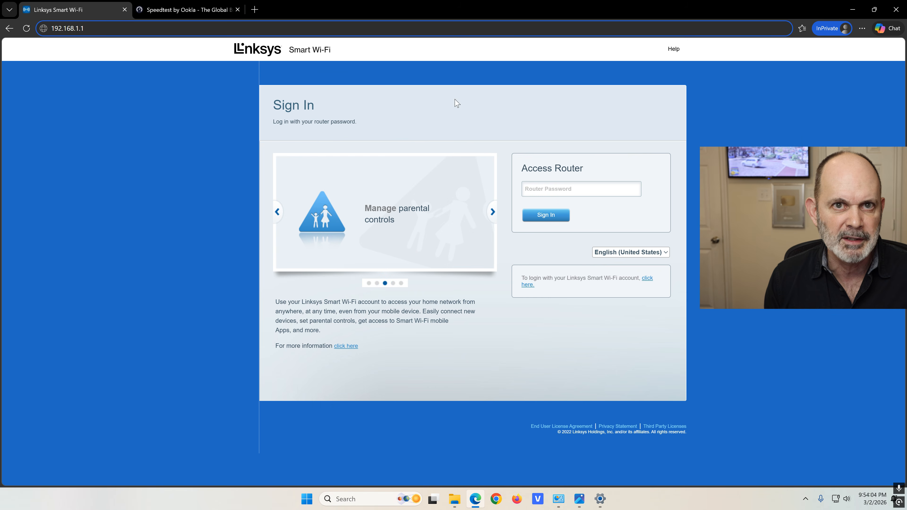
# Enter the router password and sign in to the Linksys Smart Wi-Fi dashboard
pyautogui.click(572, 189)
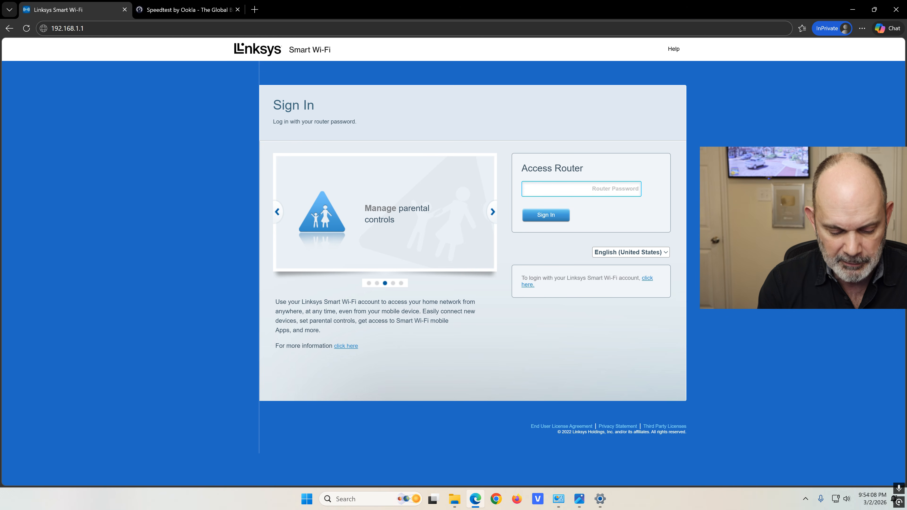
pyautogui.write('••••')
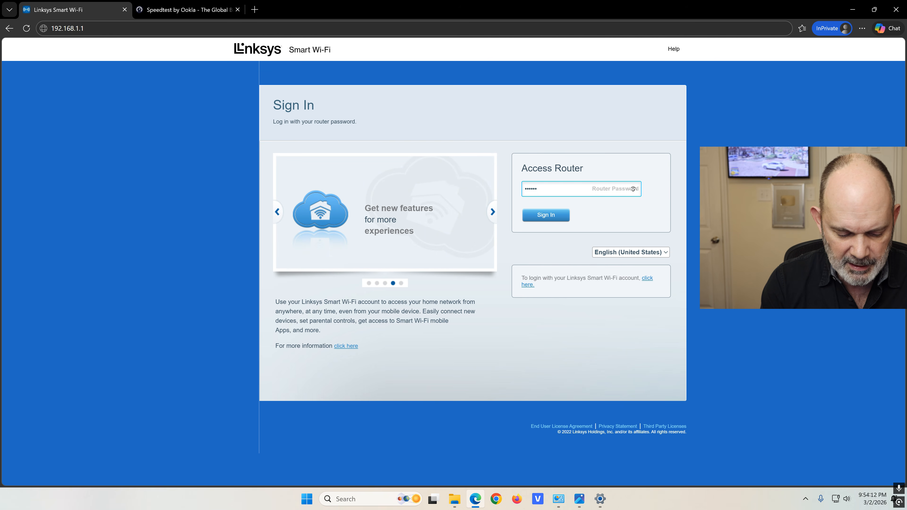
pyautogui.write('••••••••••')
pyautogui.click(556, 215)
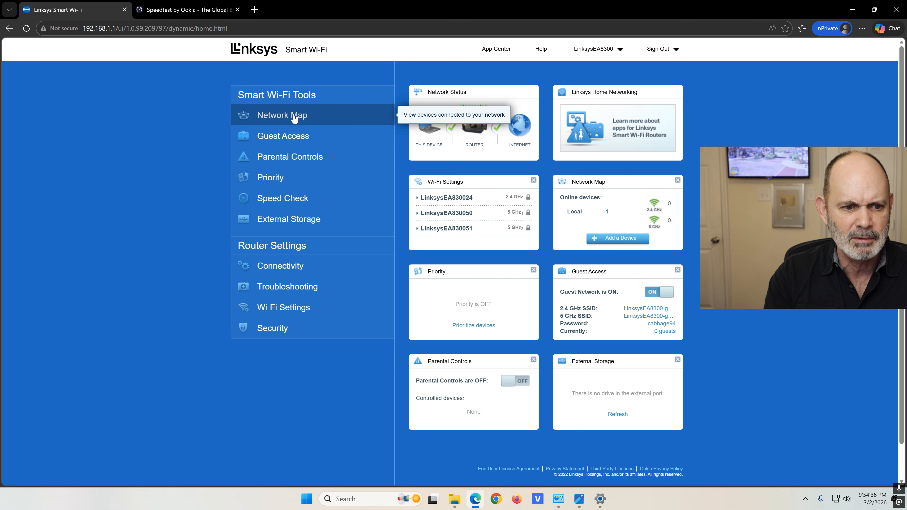
# Check for firmware updates in Connectivity, confirming none exist for version 1.1.6.209797
pyautogui.click(294, 329)
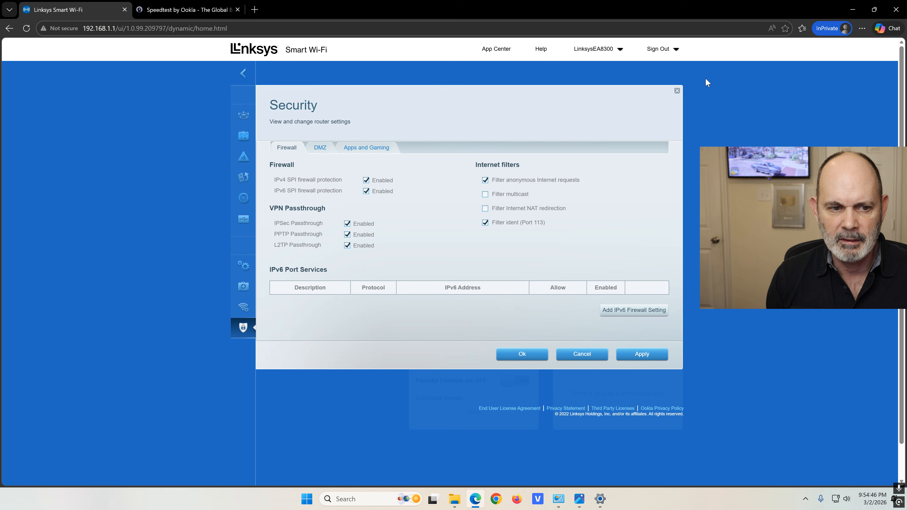
pyautogui.click(676, 90)
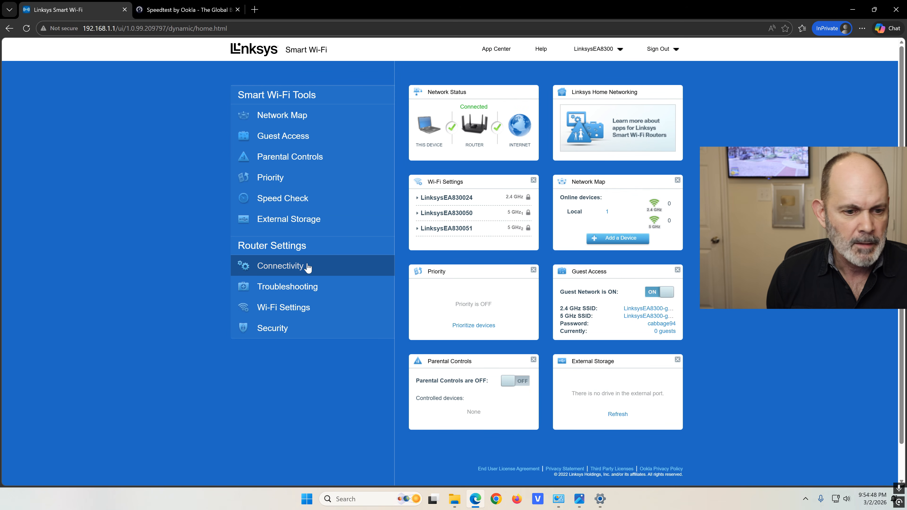
pyautogui.click(302, 269)
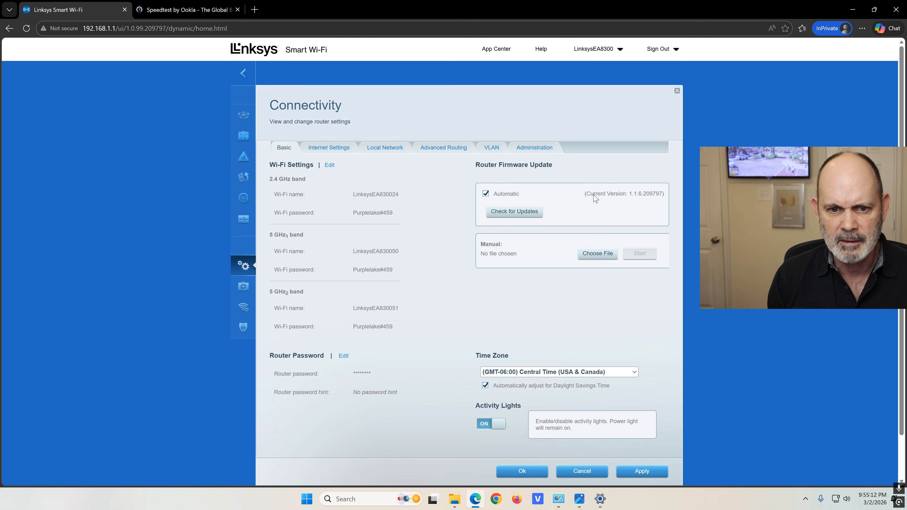
pyautogui.click(524, 215)
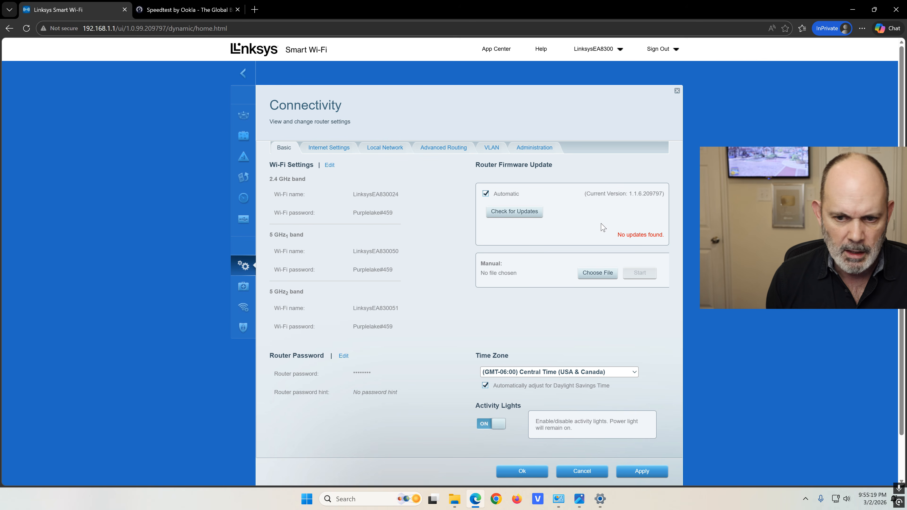
pyautogui.moveTo(641, 194); pyautogui.dragTo(659, 193)
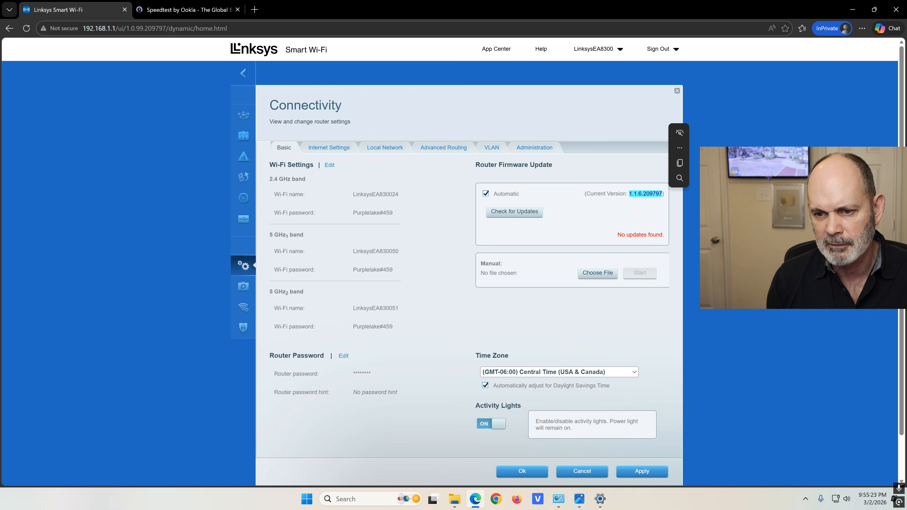
pyautogui.click(676, 93)
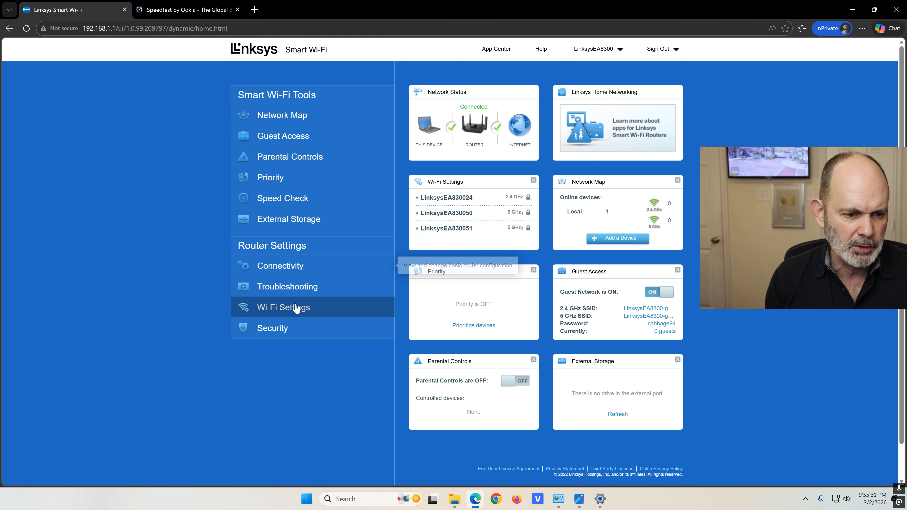
# Review the Wi-Fi settings for all three bands, leaving 2.4 GHz channel and width on Auto
pyautogui.click(297, 308)
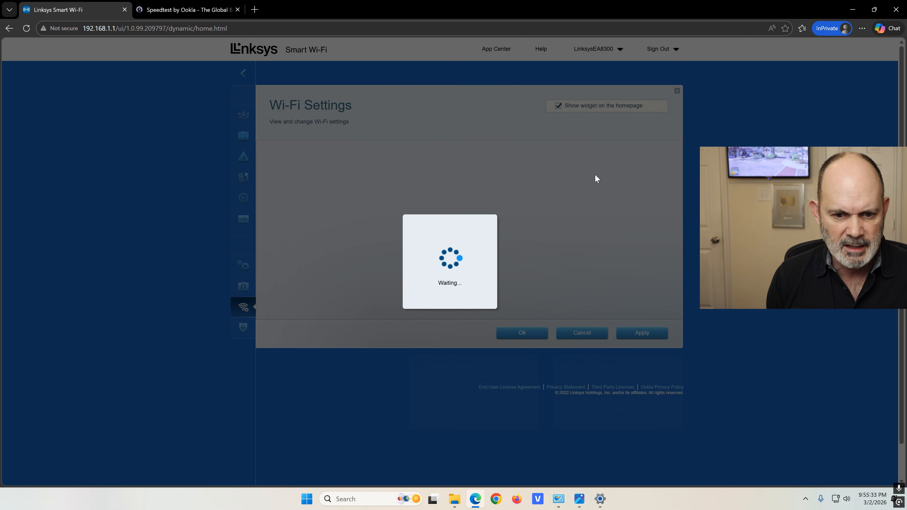
pyautogui.scroll(-1, 553, 184)
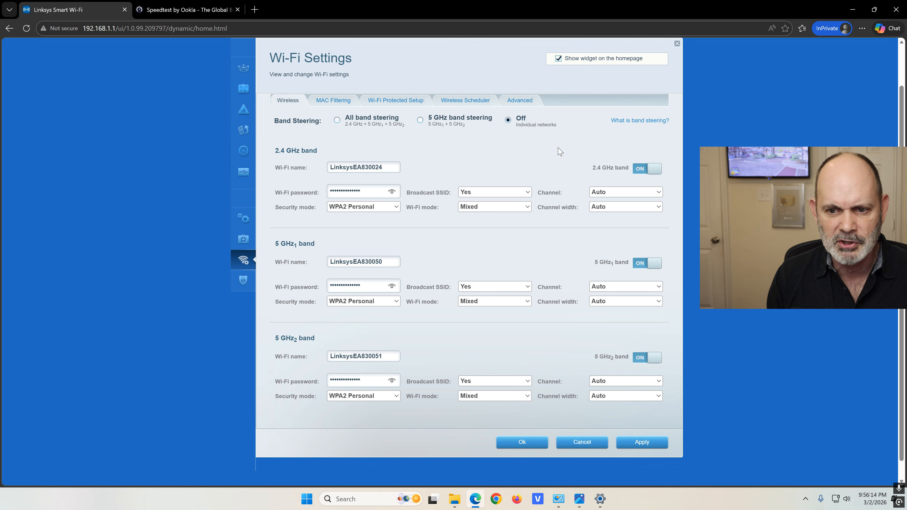
pyautogui.click(658, 209)
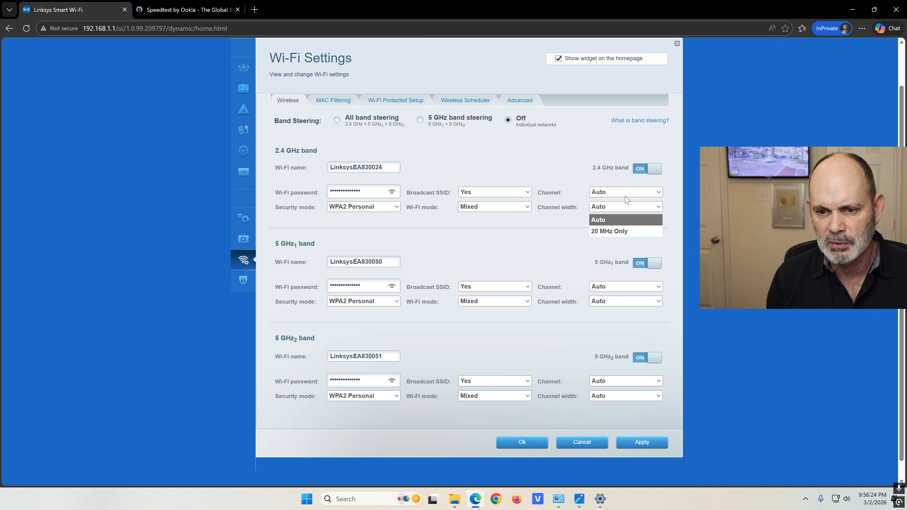
pyautogui.click(568, 223)
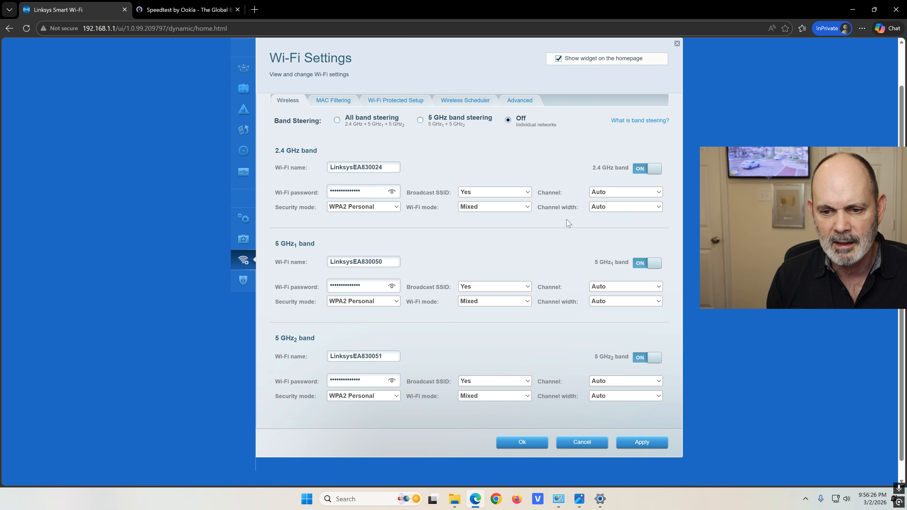
pyautogui.click(631, 195)
pyautogui.click(551, 232)
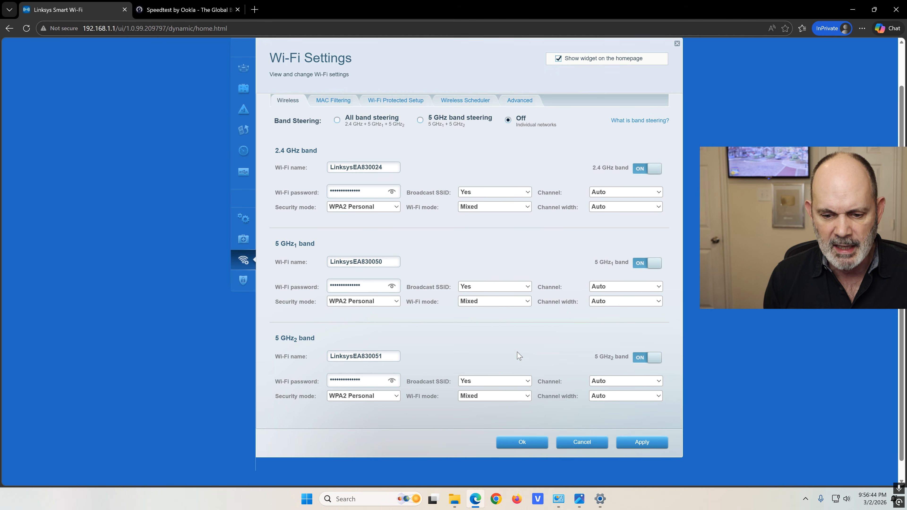
pyautogui.click(675, 45)
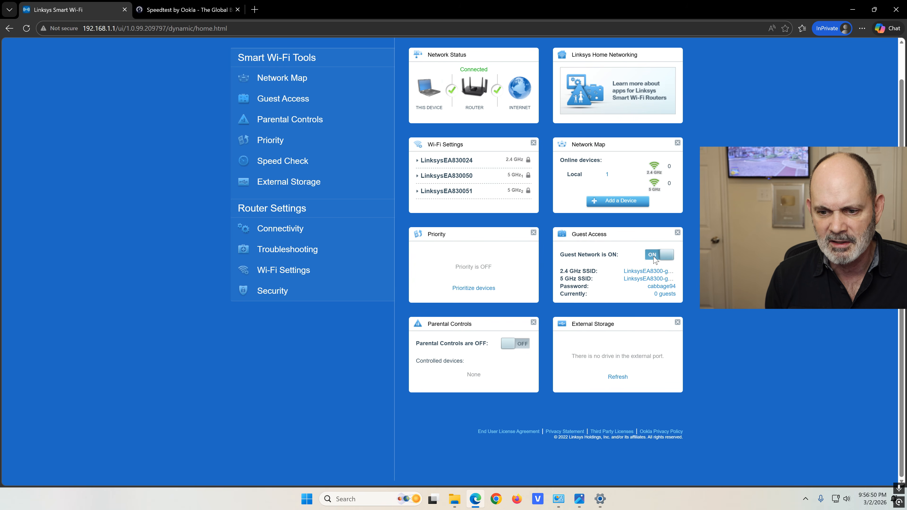
# Turn the PC's Wi-Fi back on and connect to the LinksysEA8300-guest network
pyautogui.click(836, 498)
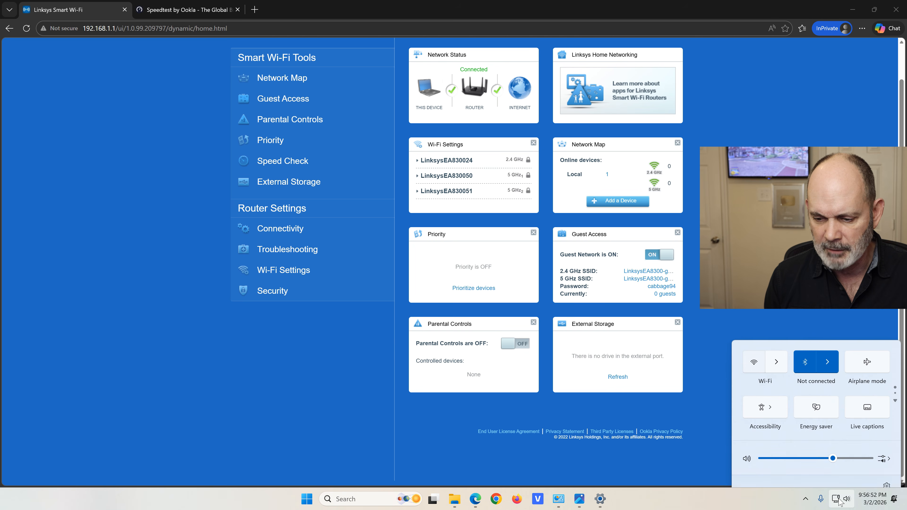
pyautogui.click(758, 353)
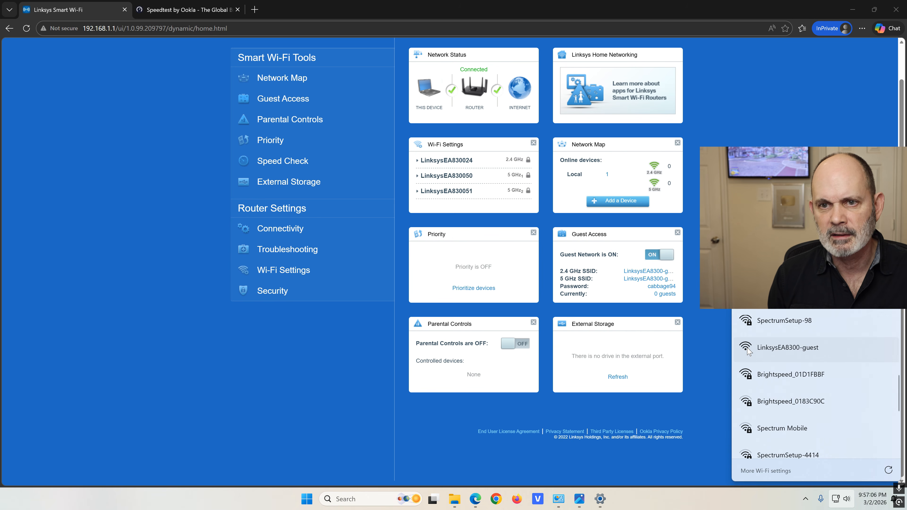
pyautogui.click(787, 348)
pyautogui.click(837, 414)
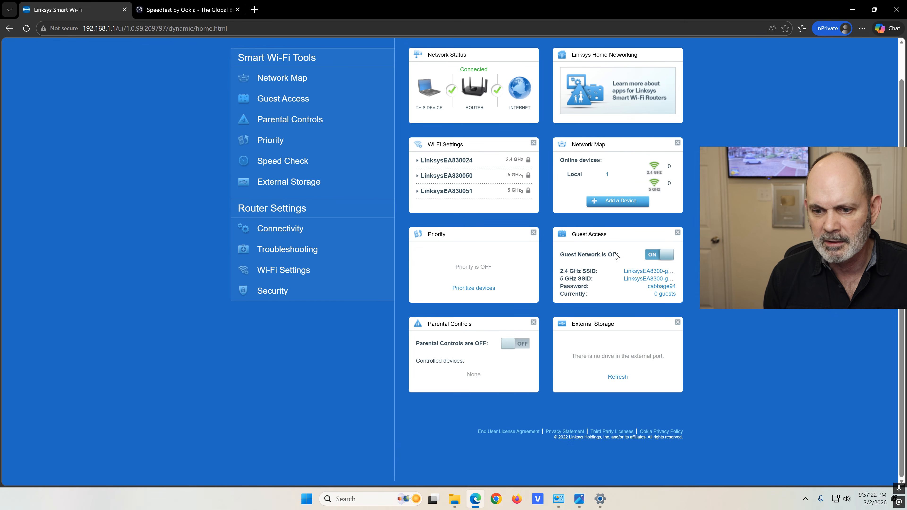
# Toggle Guest Access off and back on, confirming the change
pyautogui.click(658, 258)
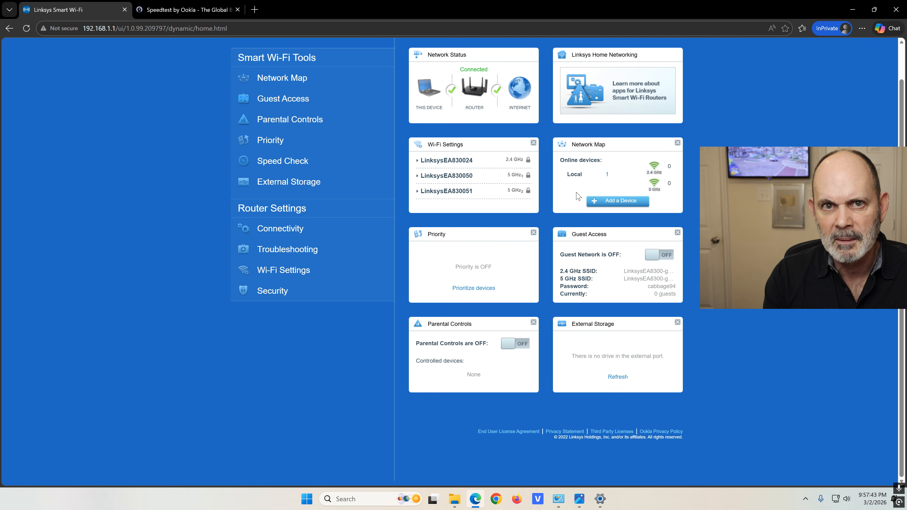
pyautogui.click(660, 256)
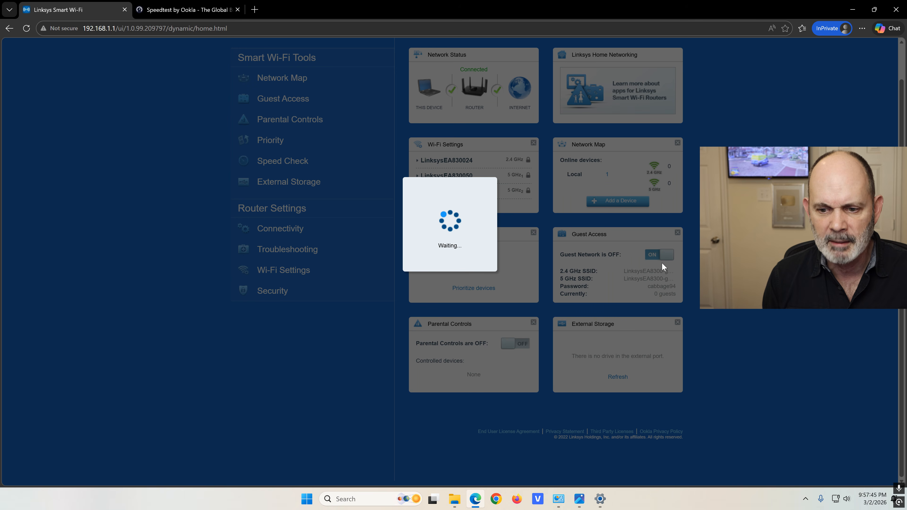
pyautogui.click(543, 207)
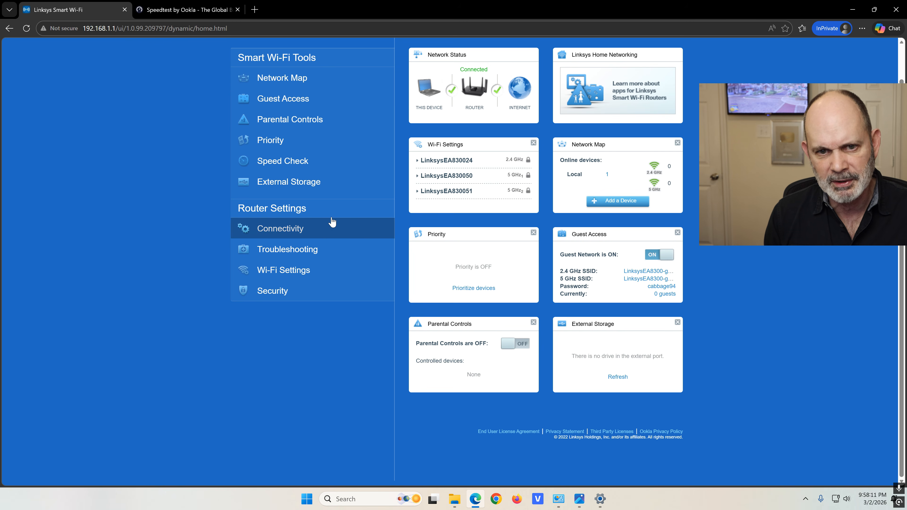
# View the bands' basic connectivity details and the 81.10/6.99 Mbps Speedtest result
pyautogui.click(344, 227)
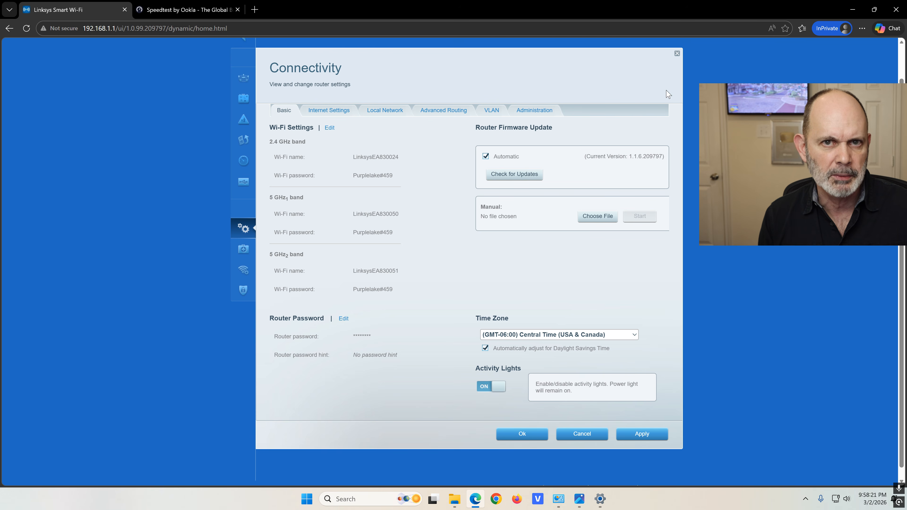
pyautogui.click(167, 10)
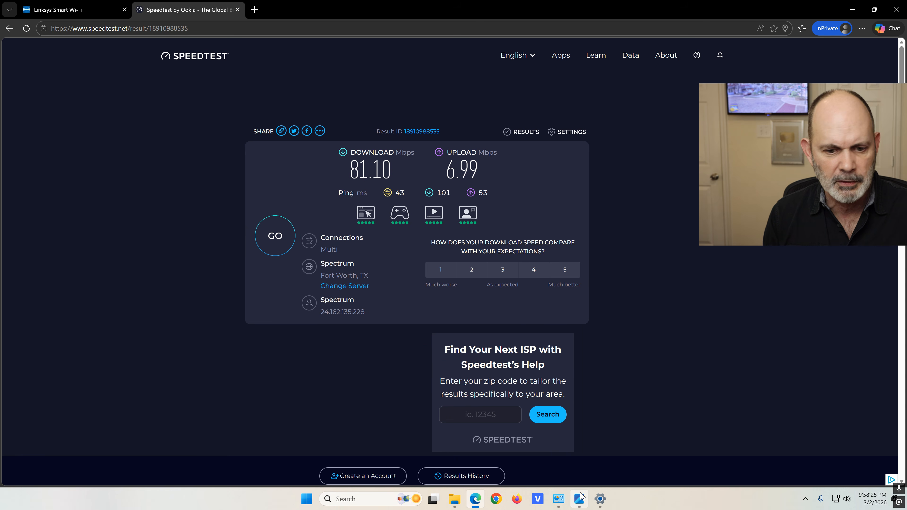
pyautogui.click(558, 499)
pyautogui.rightClick(490, 214)
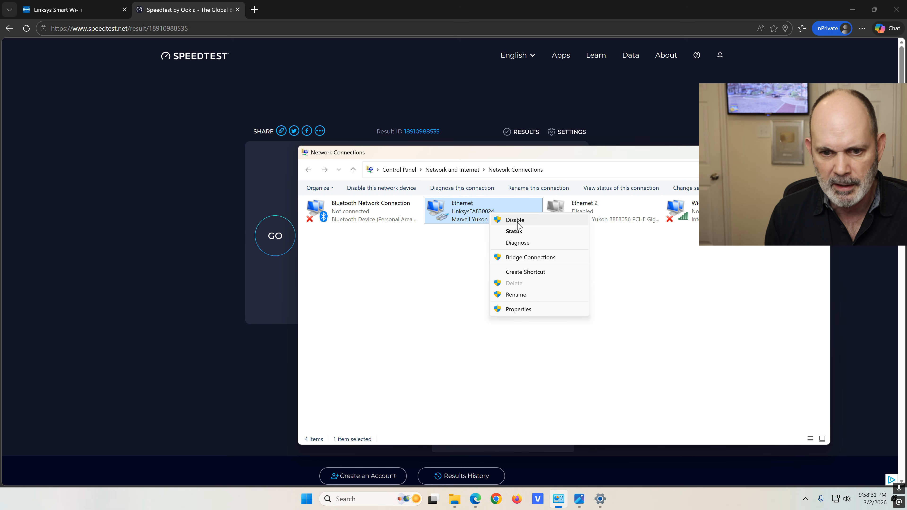
# Disable the Ethernet adapter, check the available Wi-Fi networks, and hide Network Connections
pyautogui.click(514, 220)
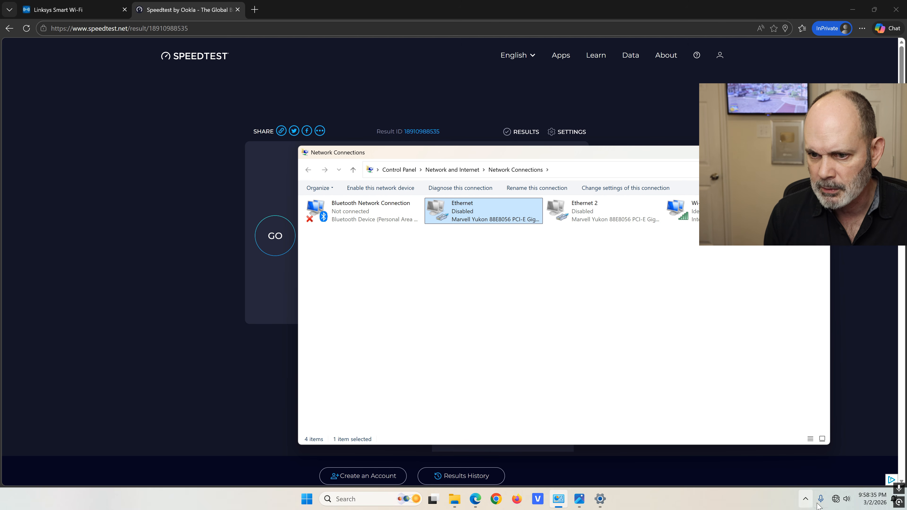
pyautogui.click(836, 499)
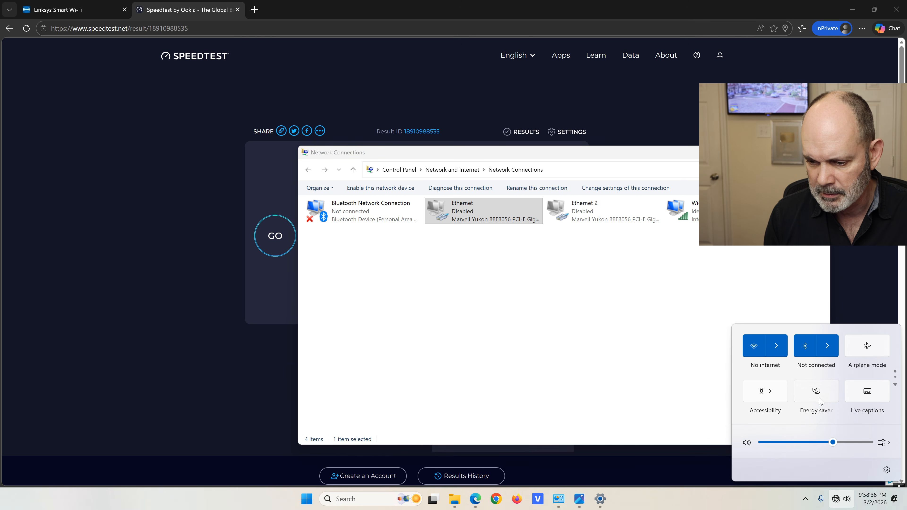
pyautogui.click(776, 345)
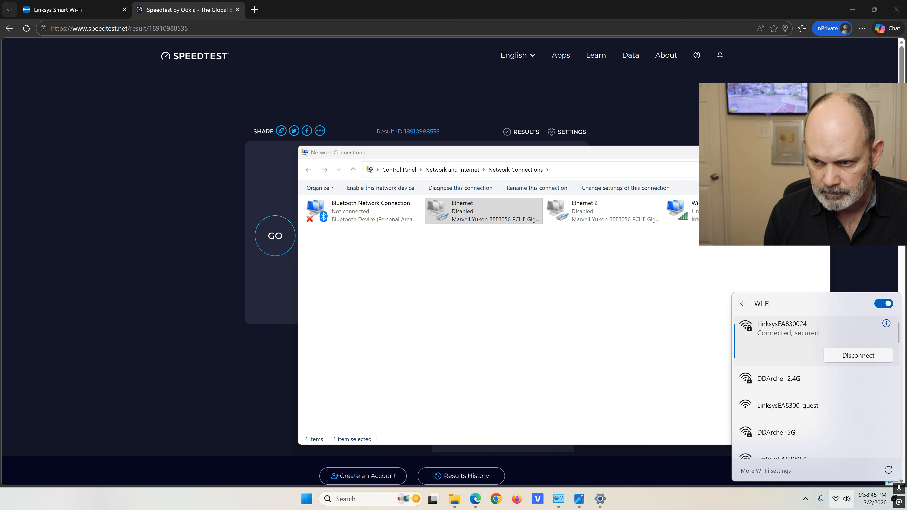
pyautogui.click(776, 153)
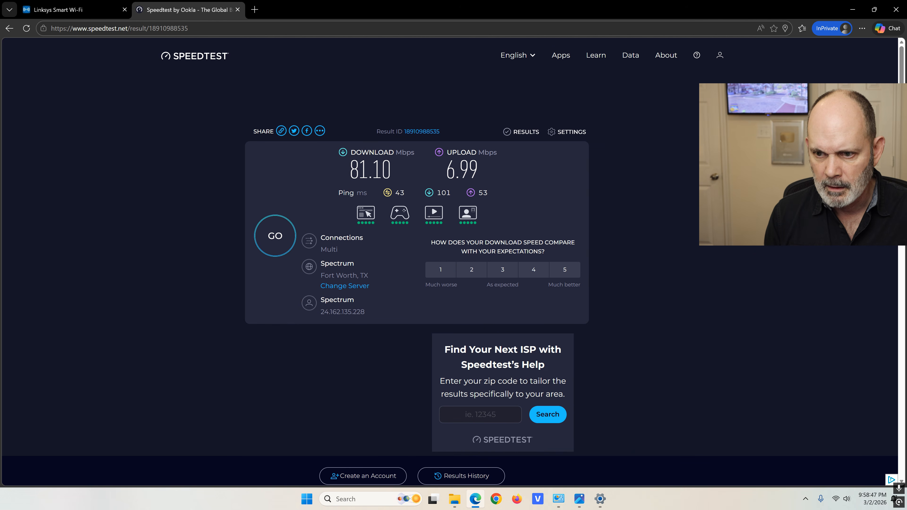
# Run a speed test over LinksysEA830024 (69.58 Mbps down, 5.07 Mbps up), then list available Wi-Fi networks
pyautogui.click(286, 238)
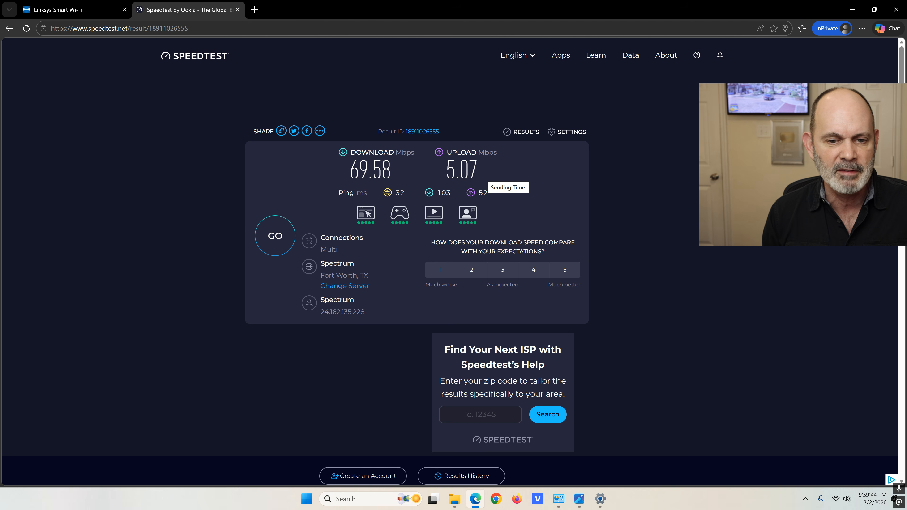
pyautogui.click(837, 498)
pyautogui.click(776, 345)
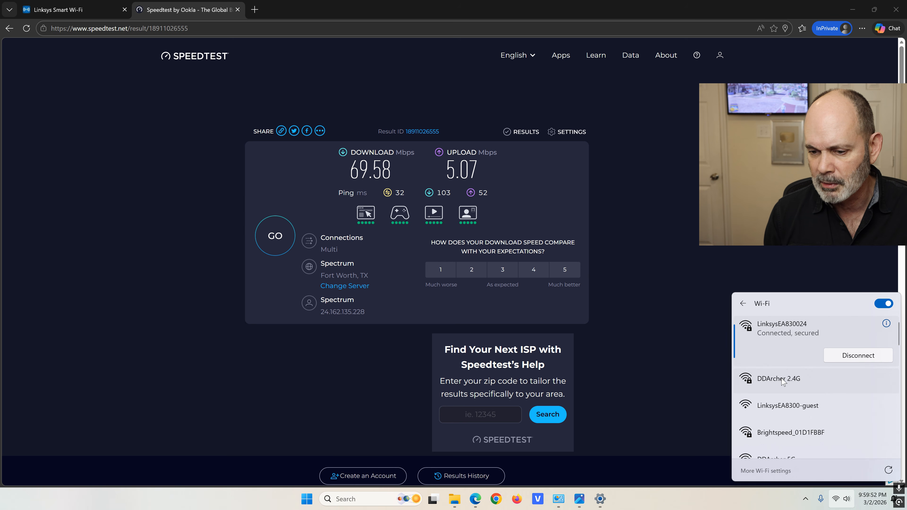
# Connect the PC to DDArcher 2.4G and start a new speed test over it
pyautogui.click(782, 380)
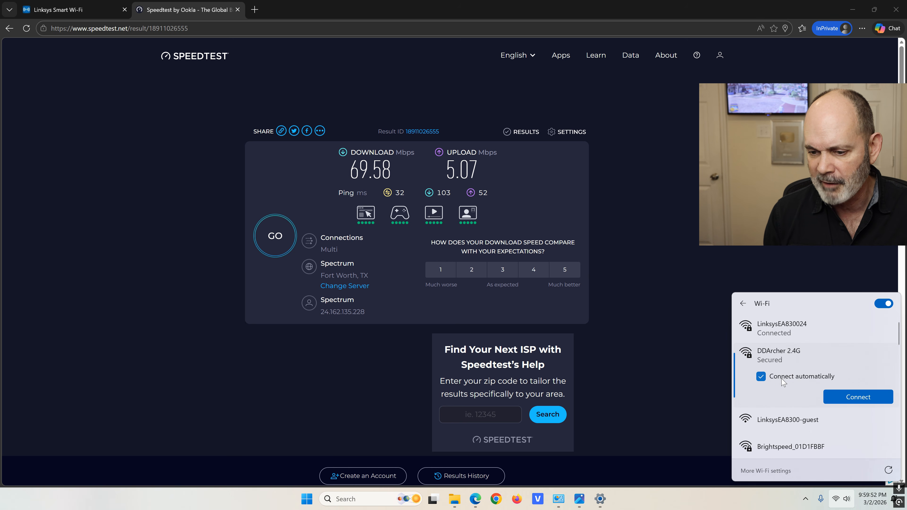
pyautogui.click(856, 397)
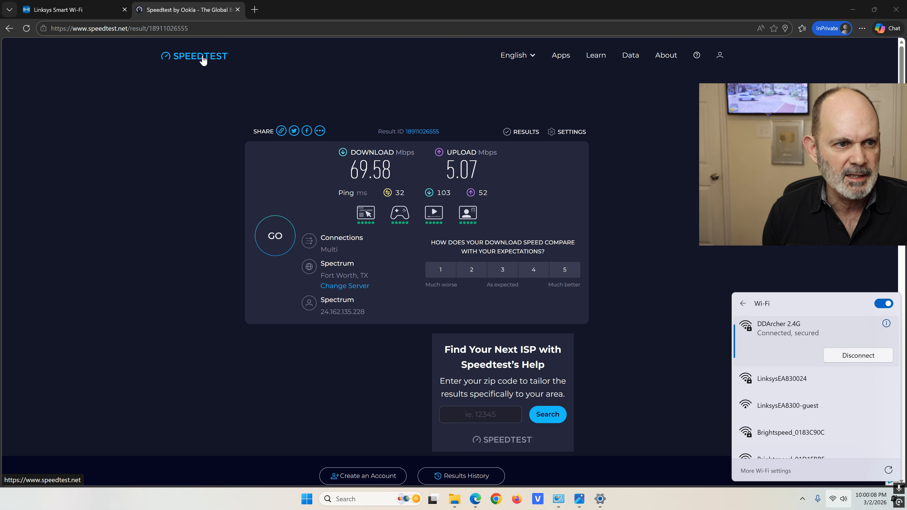
pyautogui.click(284, 250)
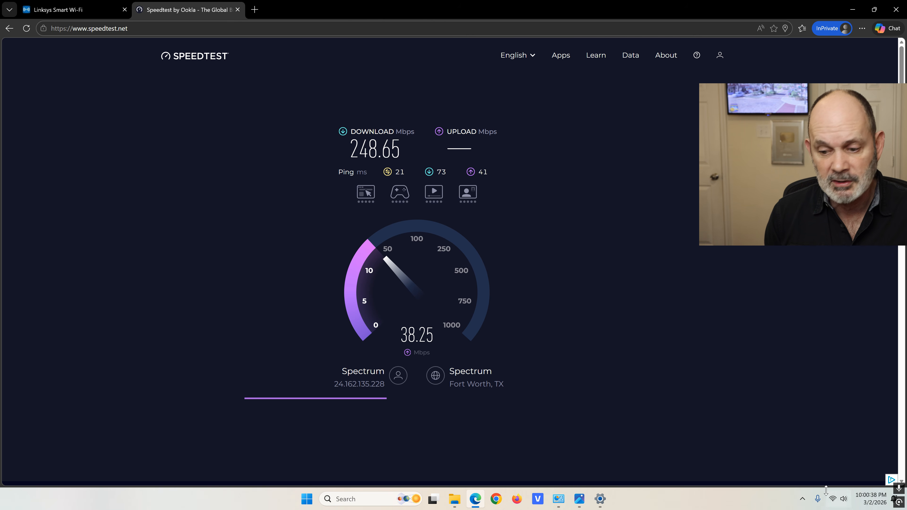
# While the DDArcher test runs, bring up the DDArcher 2.4G connection properties
pyautogui.click(835, 499)
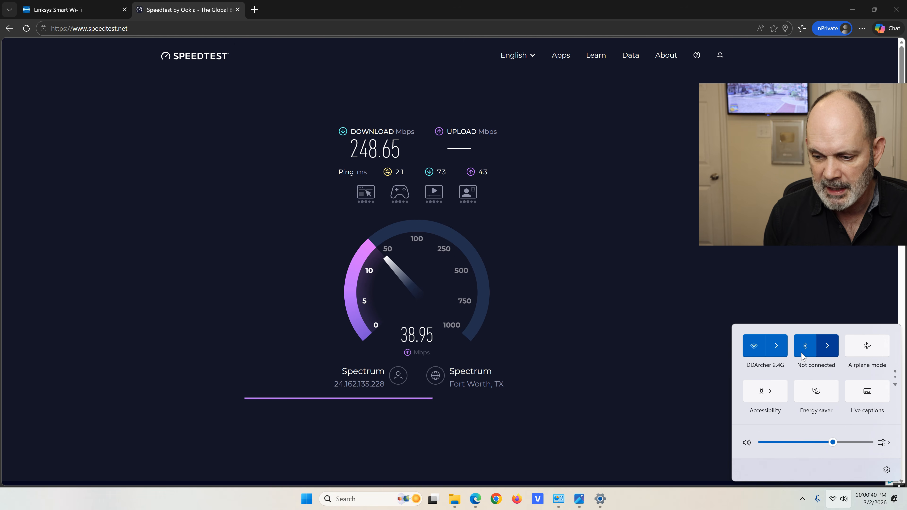
pyautogui.click(776, 346)
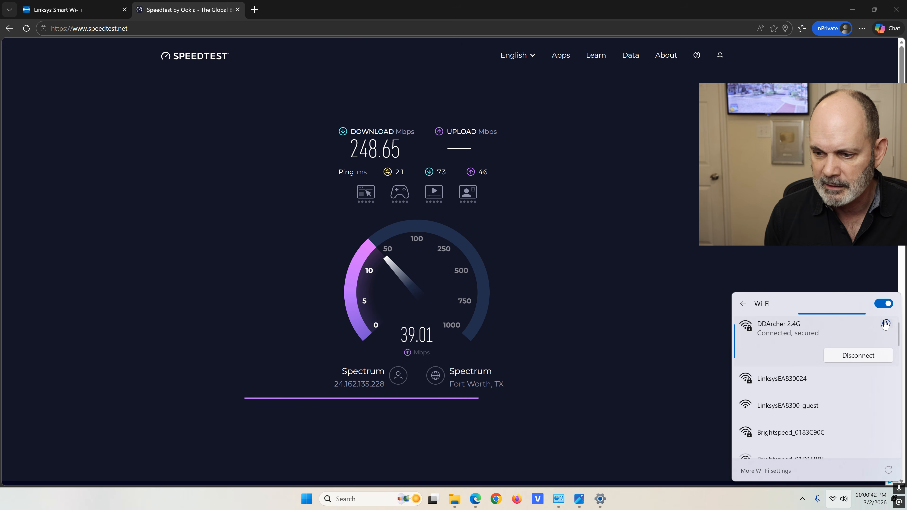
pyautogui.click(886, 324)
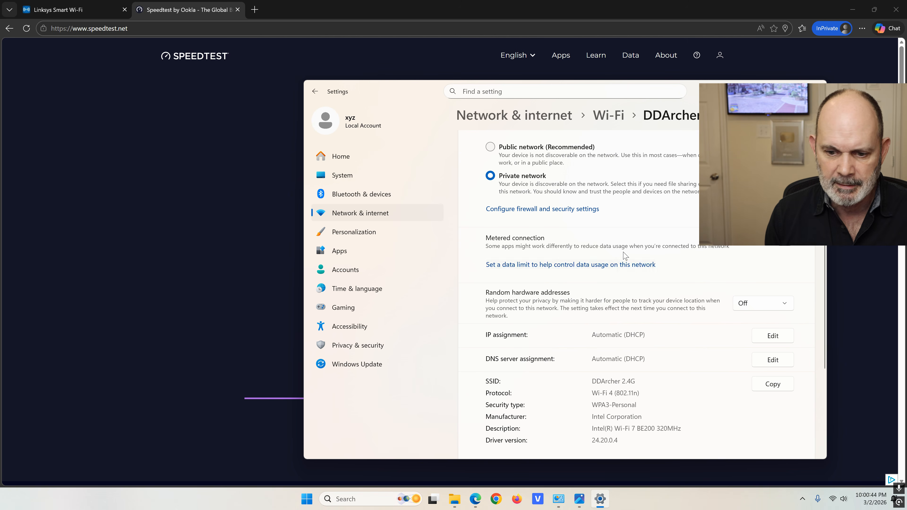
# Check DDArcher 2.4G's Wi-Fi protocol and aggregated link speed values, then close Settings
pyautogui.scroll(-5, 624, 255)
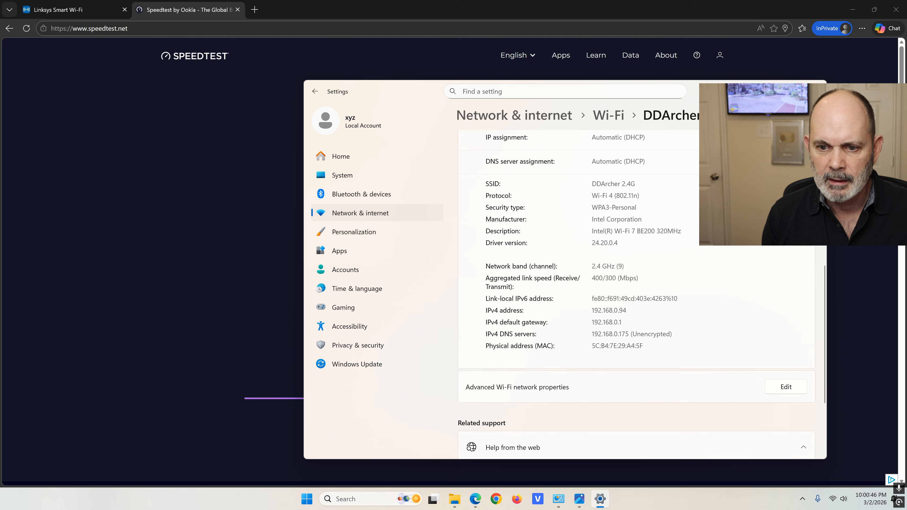
pyautogui.moveTo(640, 195); pyautogui.dragTo(592, 208)
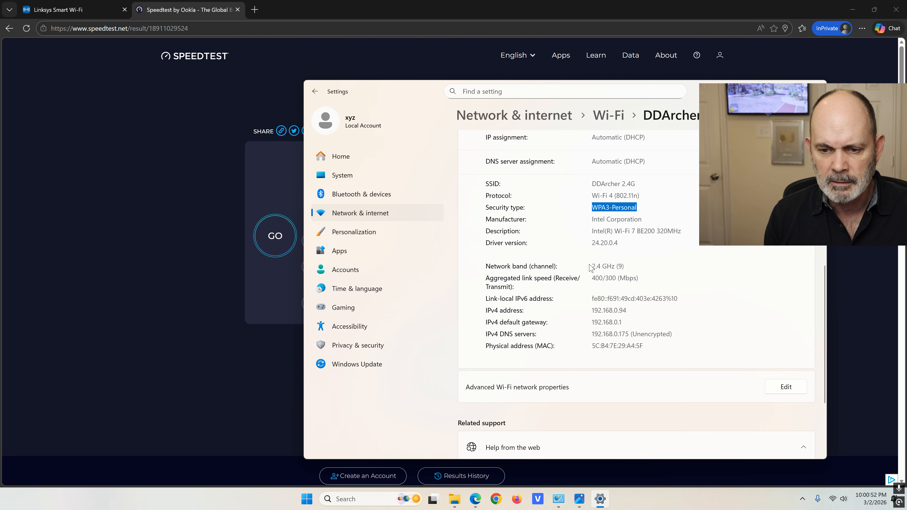
pyautogui.moveTo(637, 278); pyautogui.dragTo(591, 277)
pyautogui.click(816, 88)
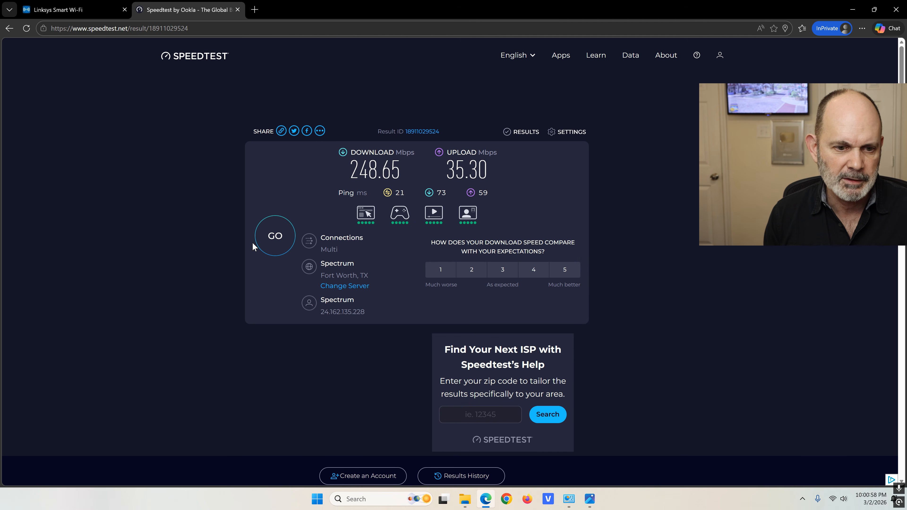
# Rerun the speed test (214.79 Mbps down, 39.75 up) and reconnect the PC to LinksysEA830024
pyautogui.click(260, 239)
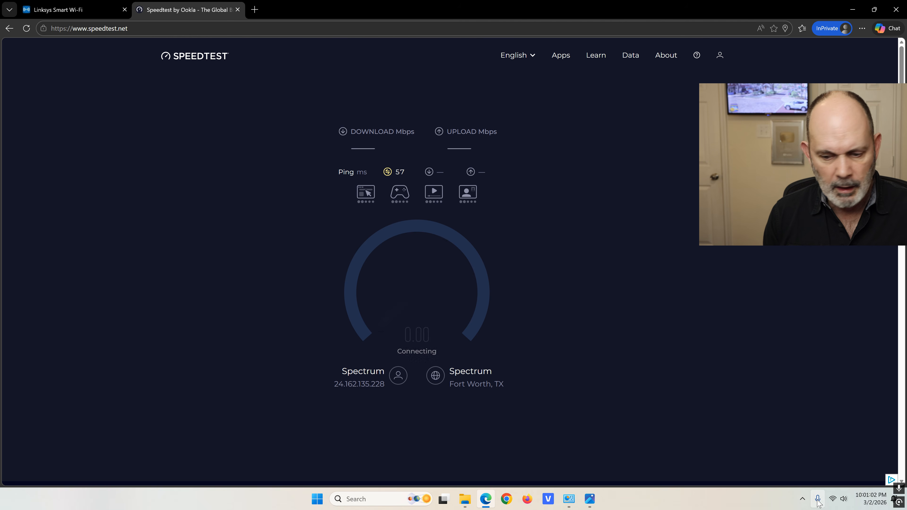
pyautogui.click(833, 499)
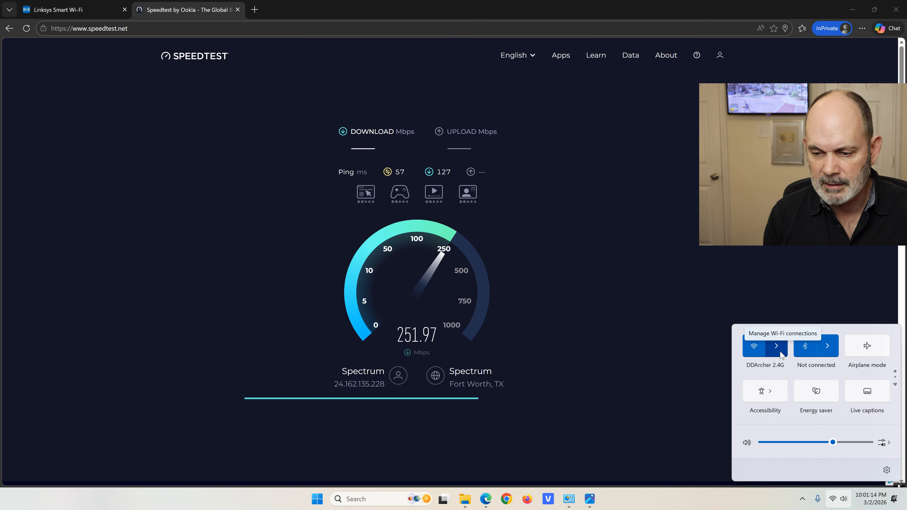
pyautogui.click(780, 354)
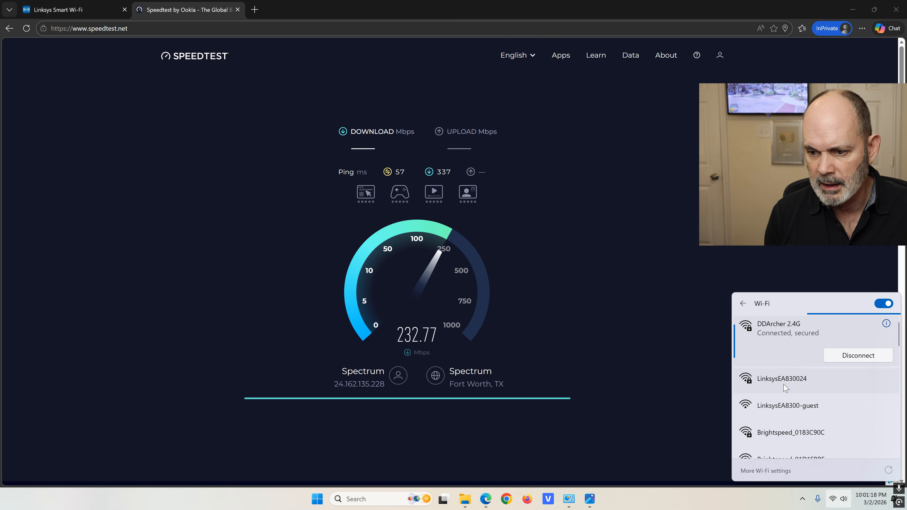
pyautogui.click(782, 382)
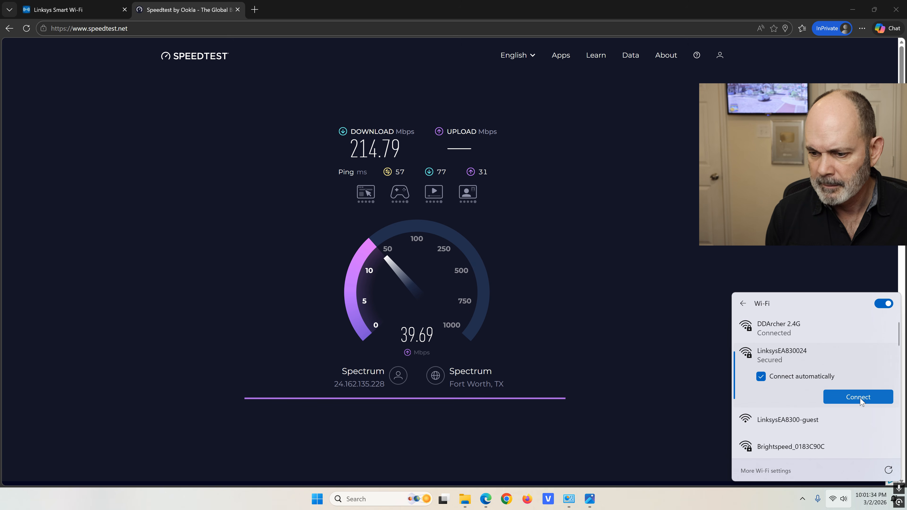
pyautogui.click(859, 398)
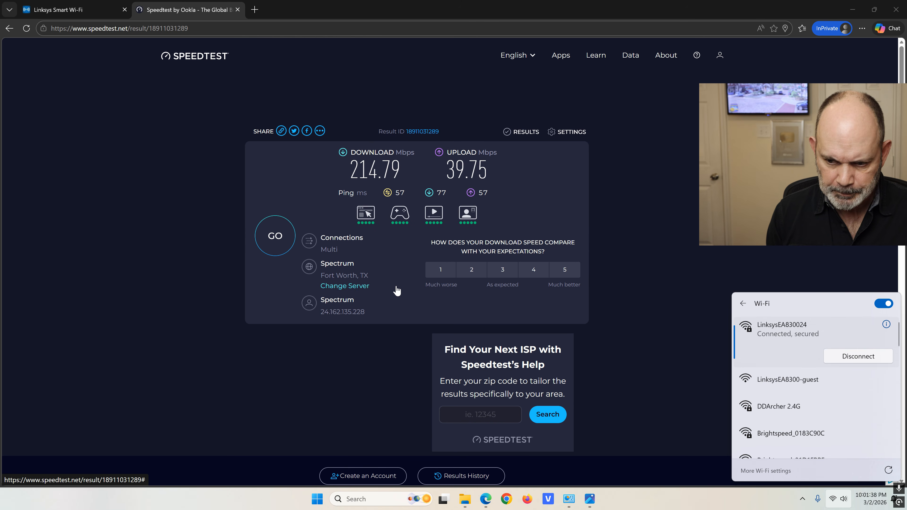
# Check LinksysEA830024's properties show Wi-Fi 4 (802.11n) and WPA2-Personal, then close Settings
pyautogui.click(887, 324)
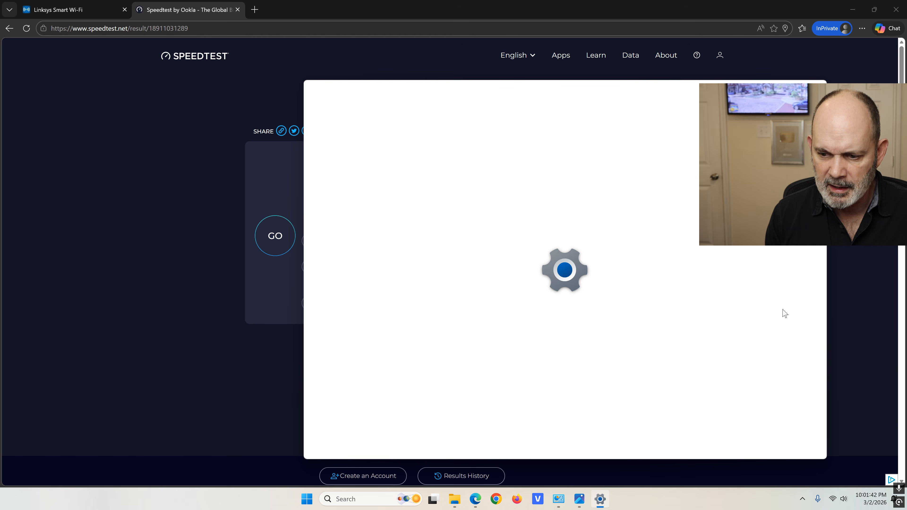
pyautogui.scroll(-3, 590, 216)
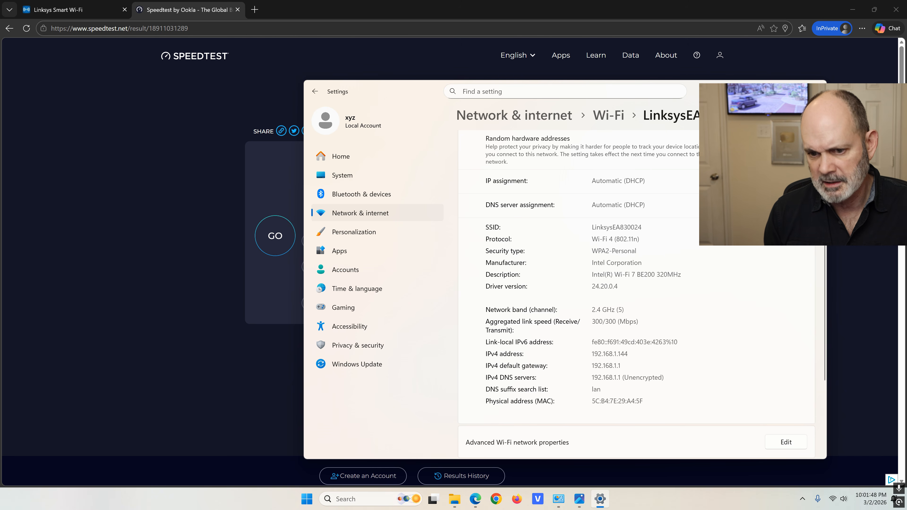
pyautogui.moveTo(641, 239); pyautogui.dragTo(579, 243)
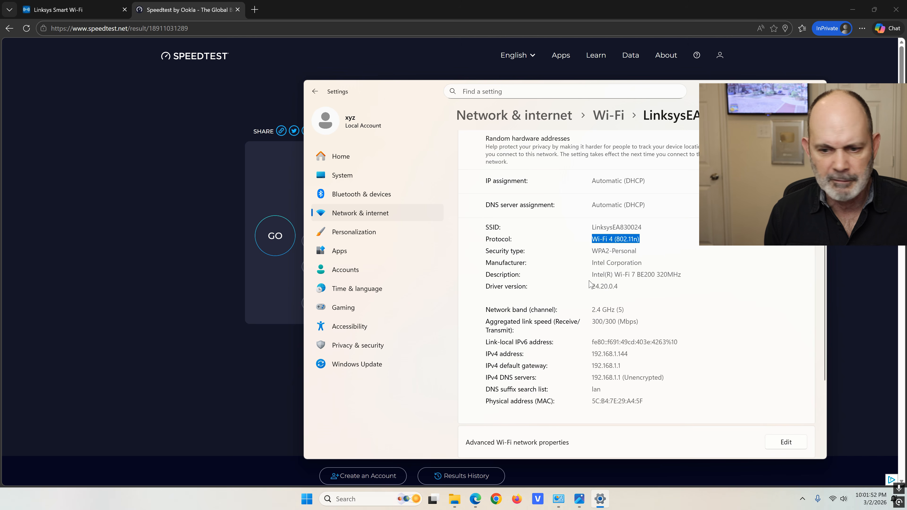
pyautogui.scroll(-2, 589, 283)
pyautogui.click(624, 262)
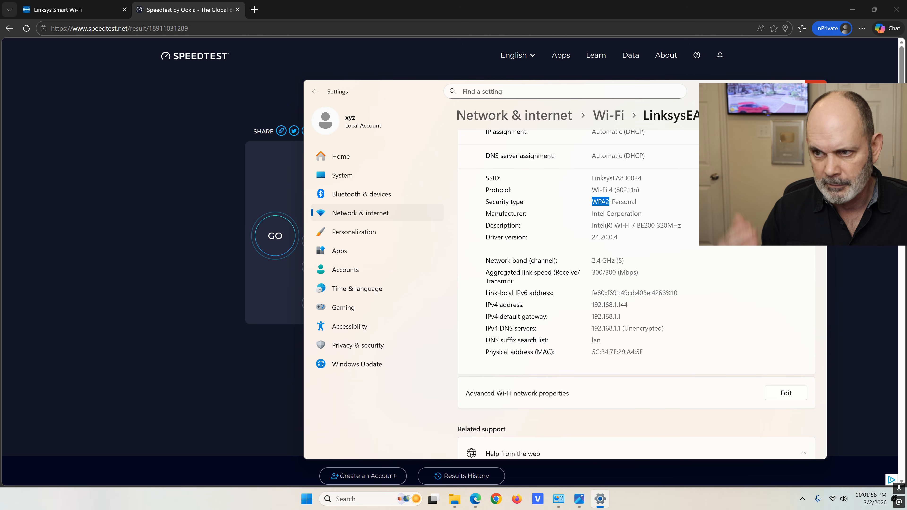
pyautogui.click(816, 87)
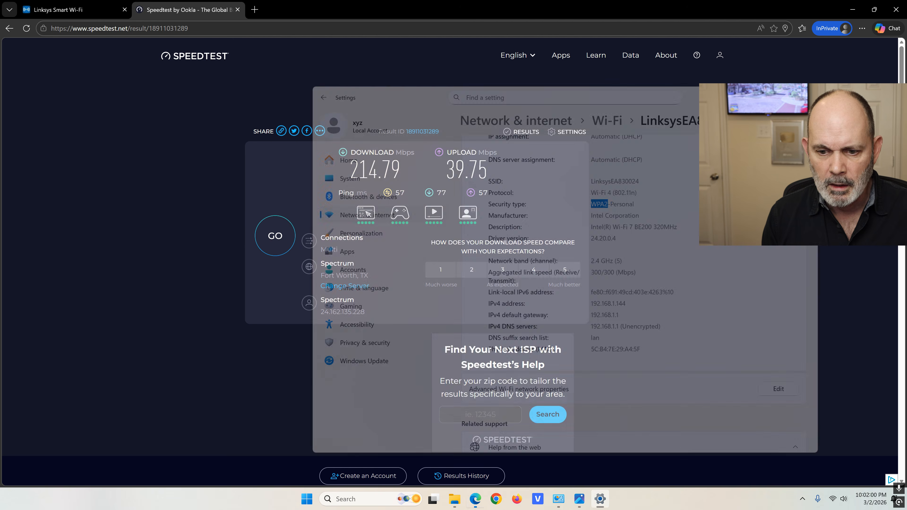
# Start a new speed test and open the connected LinksysEA830024 network's properties
pyautogui.click(273, 236)
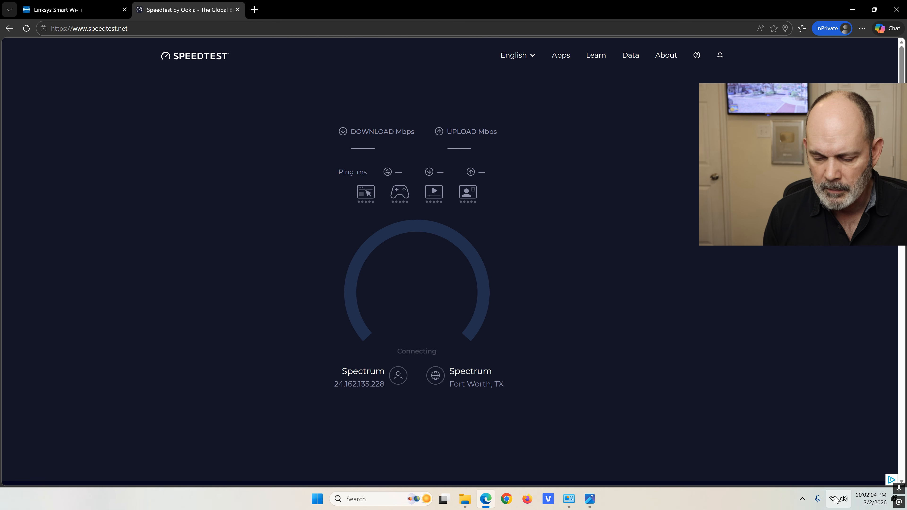
pyautogui.click(835, 498)
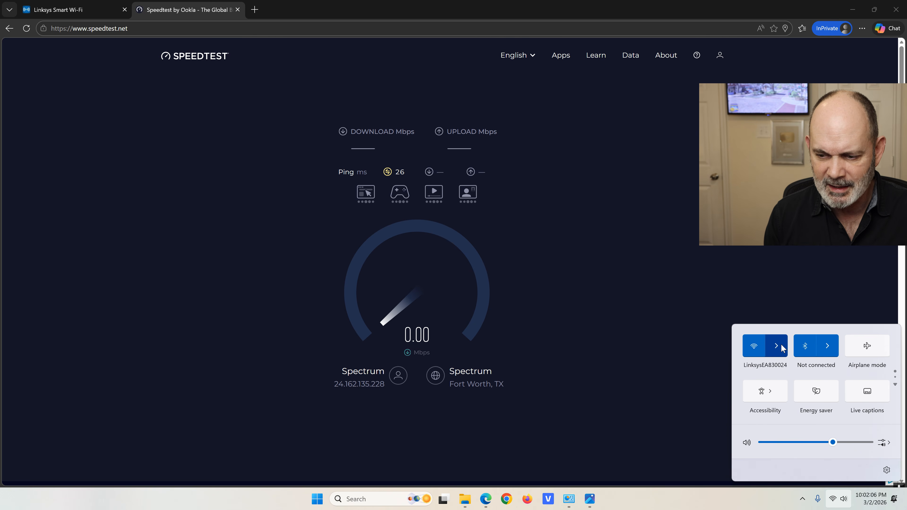
pyautogui.click(777, 345)
pyautogui.click(886, 323)
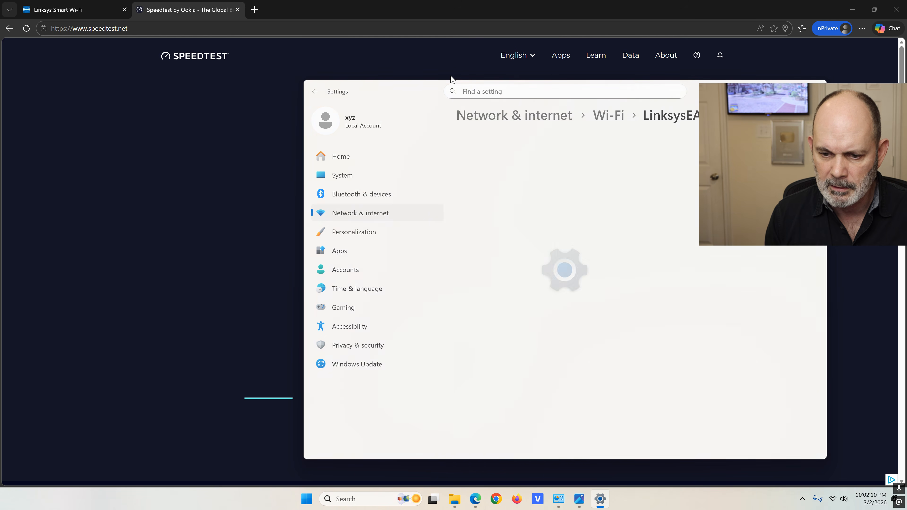
# Check the link speed has dropped to 121/54 Mbps, then minimize Settings to watch the test
pyautogui.scroll(-5, 636, 268)
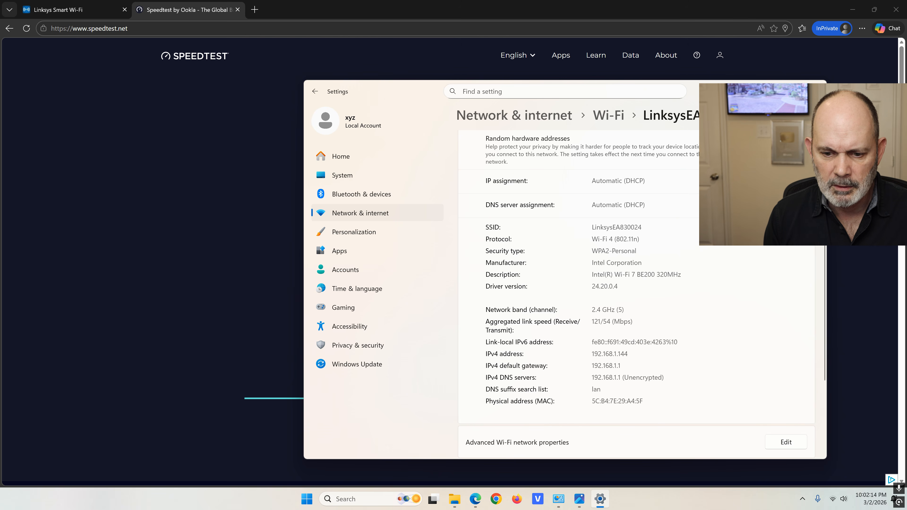
pyautogui.moveTo(633, 321); pyautogui.dragTo(567, 321)
pyautogui.click(563, 334)
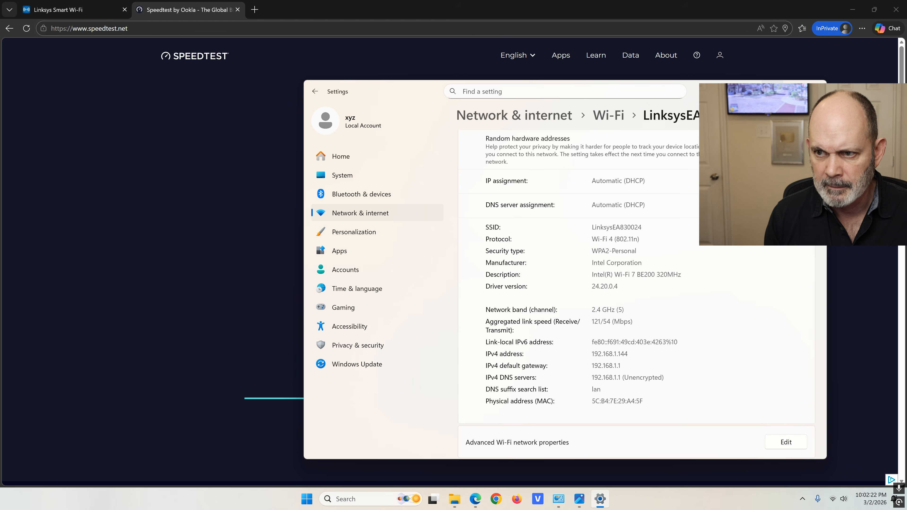
pyautogui.click(764, 90)
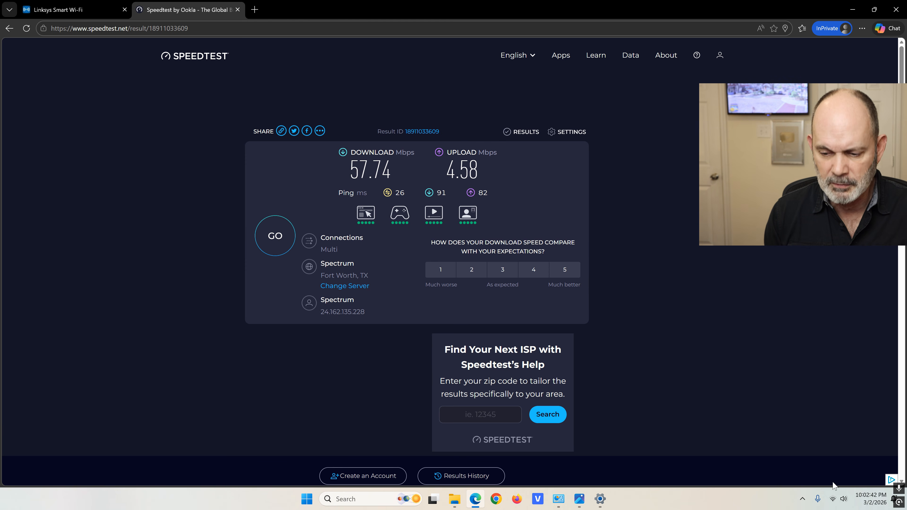
pyautogui.click(834, 500)
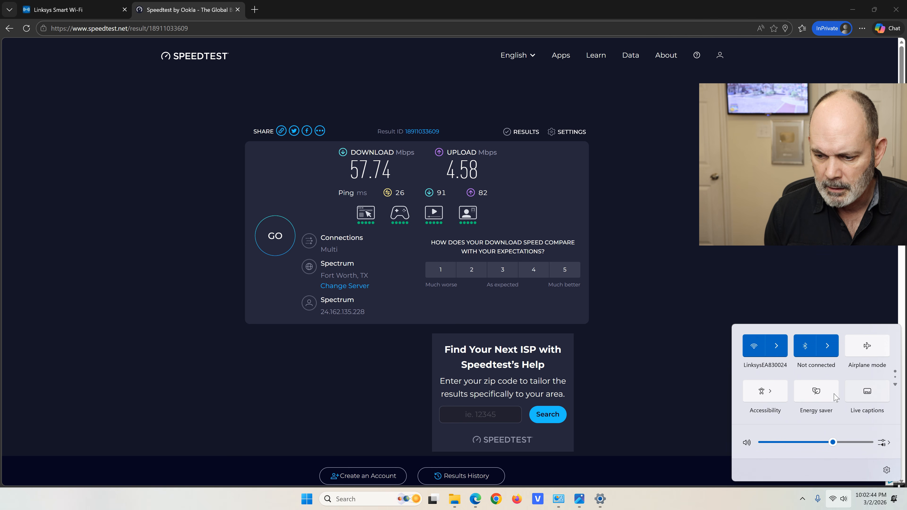
pyautogui.click(776, 315)
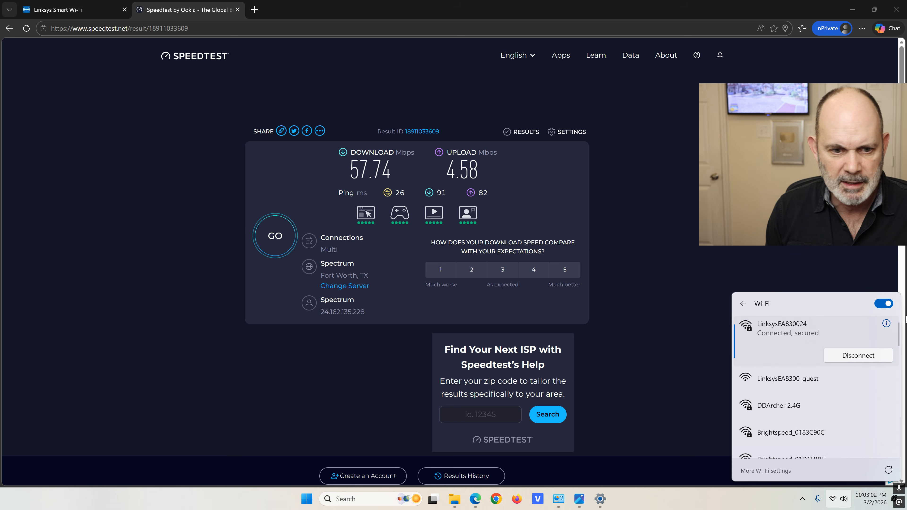
pyautogui.click(886, 323)
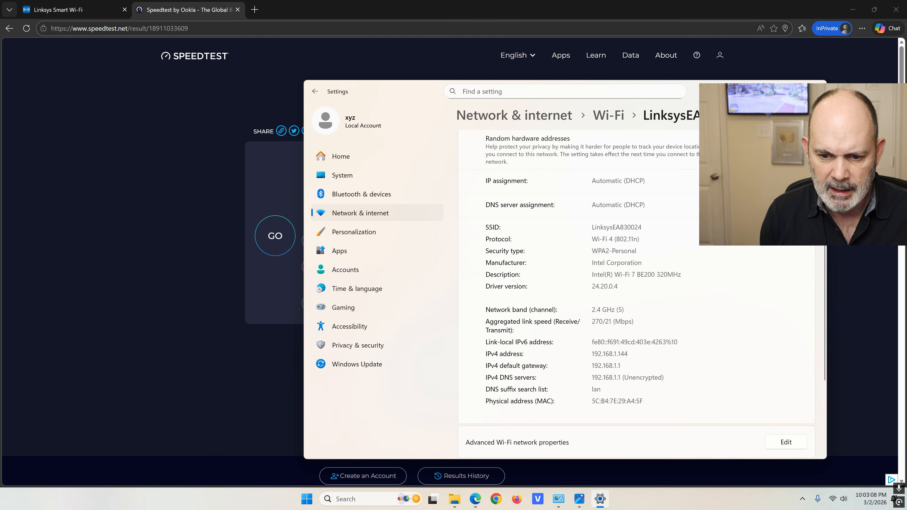
pyautogui.moveTo(612, 322); pyautogui.dragTo(591, 321)
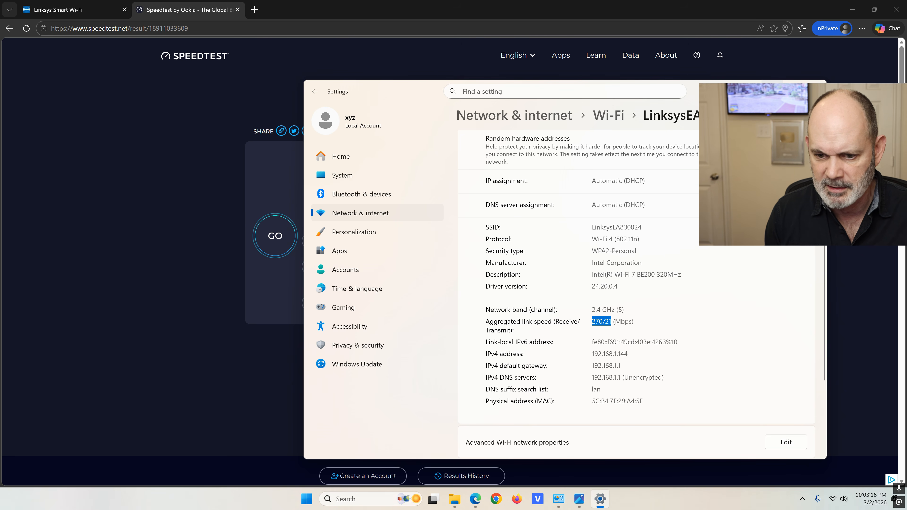
pyautogui.click(772, 89)
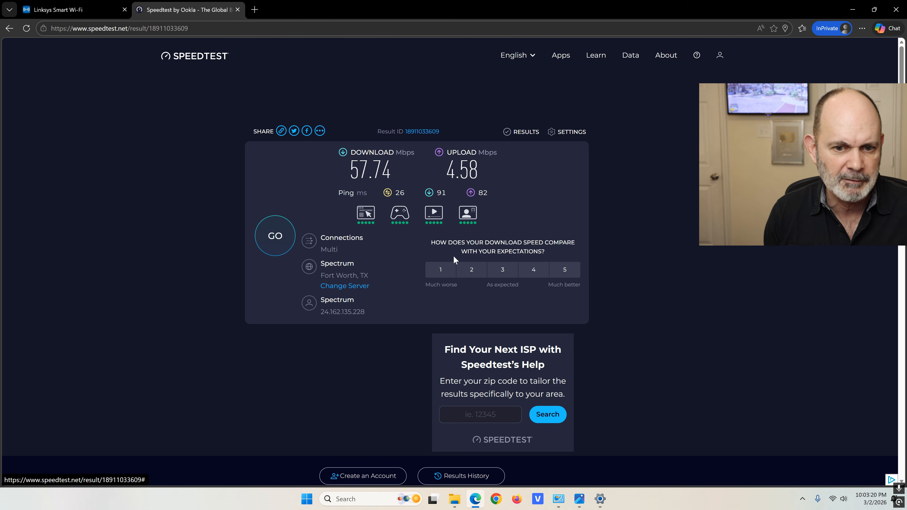
# Start another speed test, then switch to the Linksys router's Connectivity settings page
pyautogui.click(288, 236)
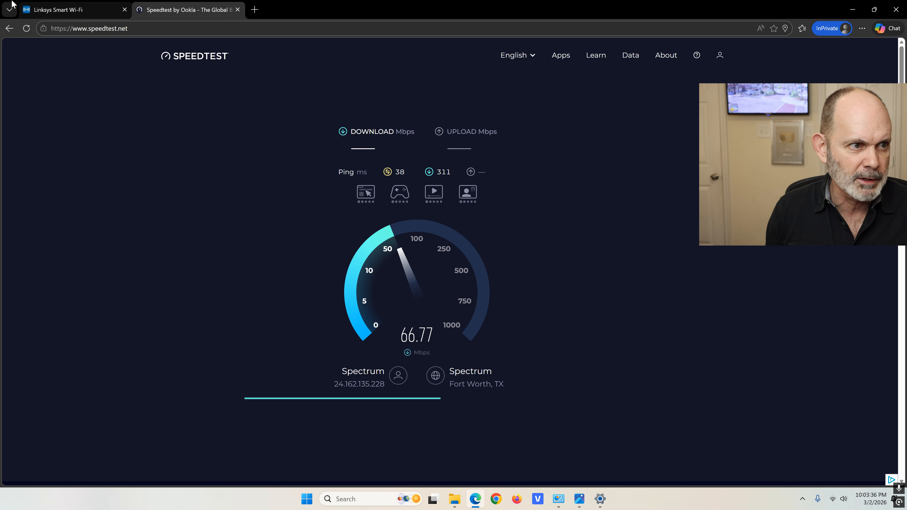
pyautogui.click(63, 11)
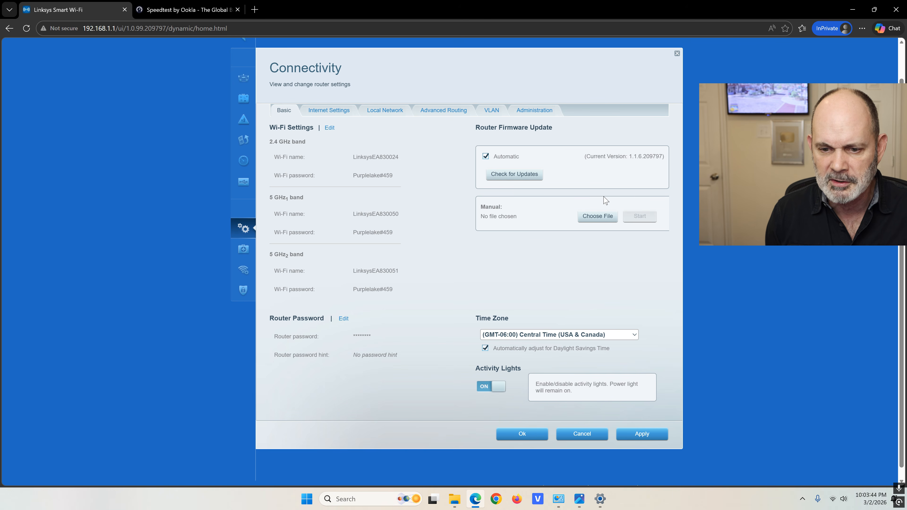
# Load the dd-wrt.com home page in a new InPrivate tab
pyautogui.click(254, 11)
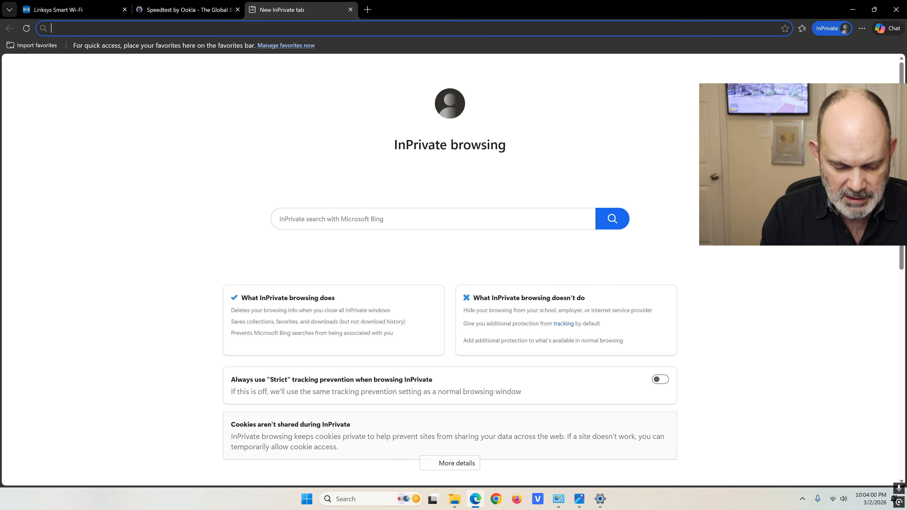
pyautogui.write('ddw')
pyautogui.press('BackSpace')
pyautogui.write('-wrt.c')
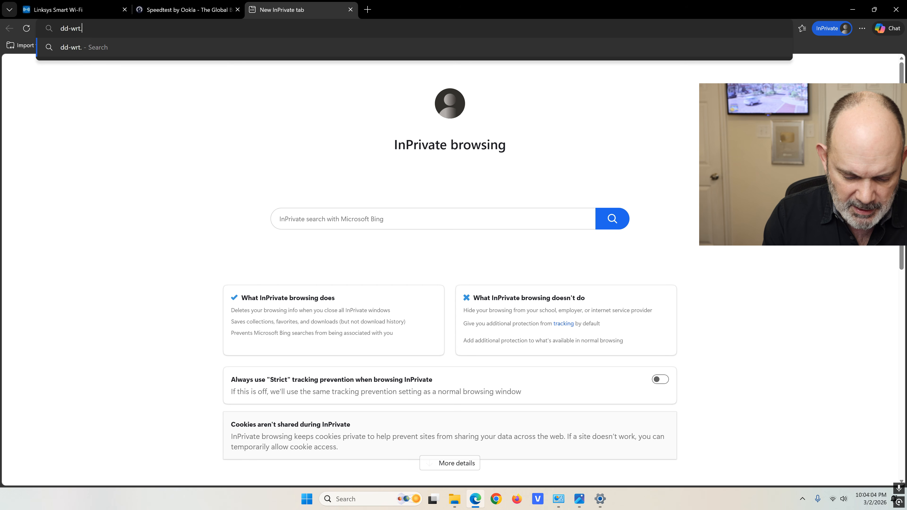
pyautogui.write('om')
pyautogui.press('Return')
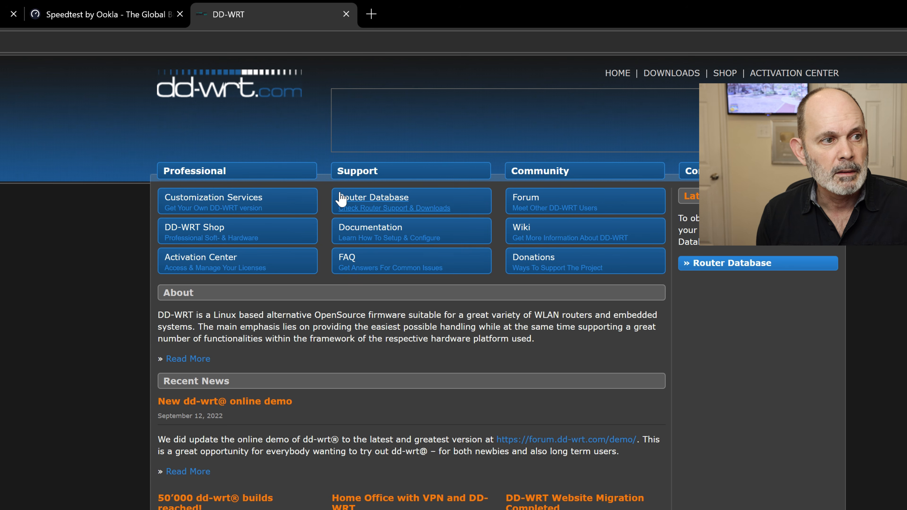
# Search the DD-WRT Router Database for EA8300 (0 routers found), then go to Other Downloads
pyautogui.click(399, 206)
pyautogui.click(332, 256)
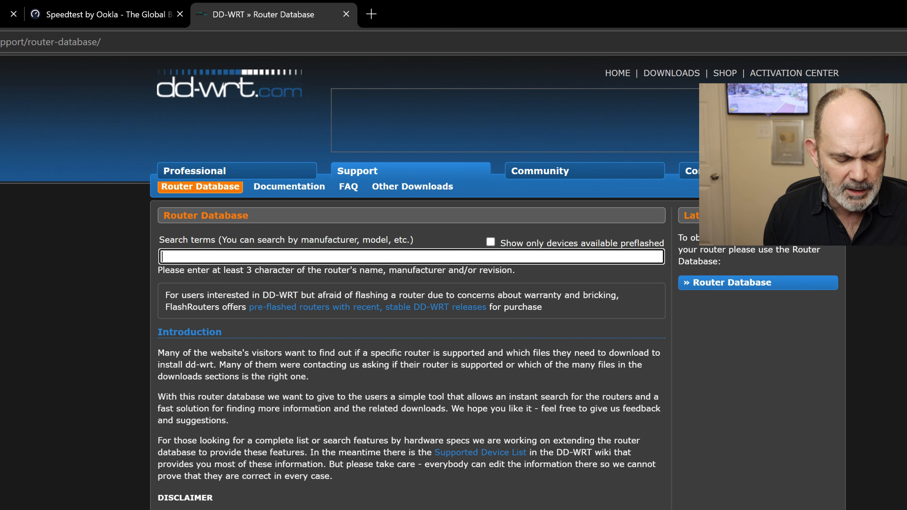
pyautogui.write('EA8300')
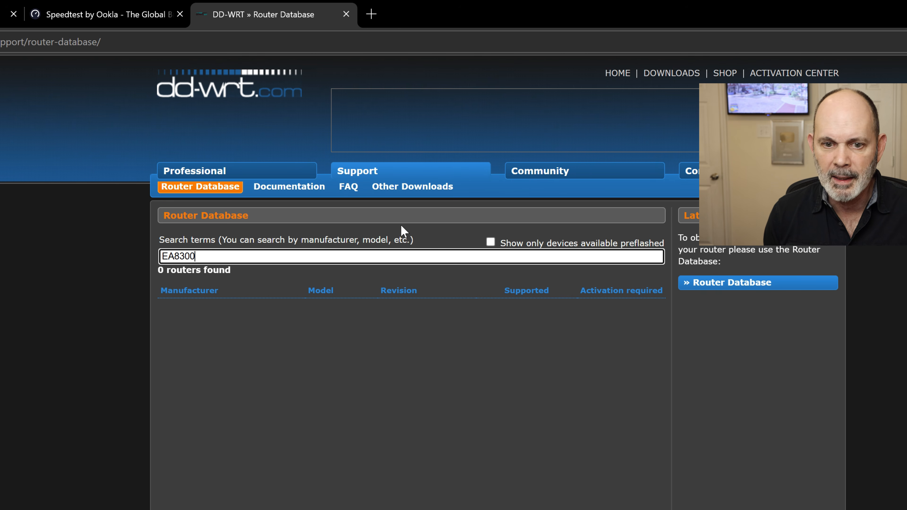
pyautogui.click(422, 193)
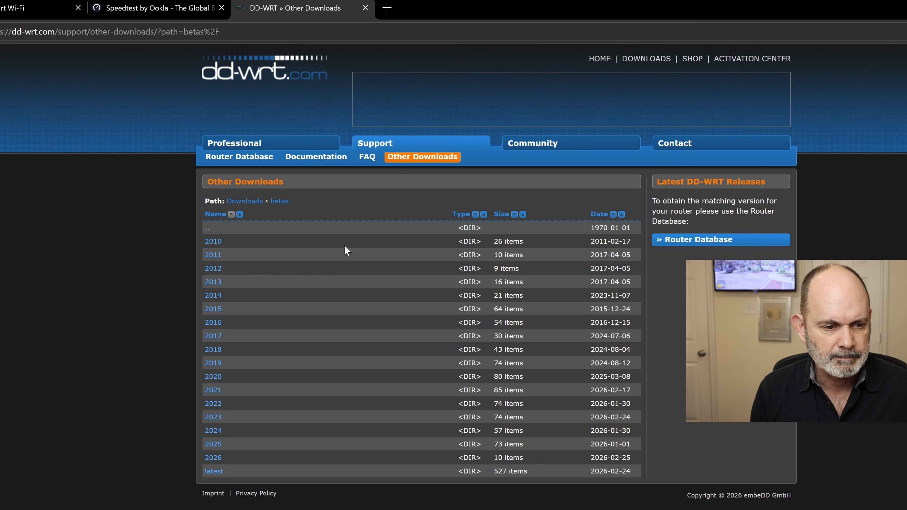
# Open the 2026 betas build folder 02-24-2026-r63790 and start a page search
pyautogui.click(212, 461)
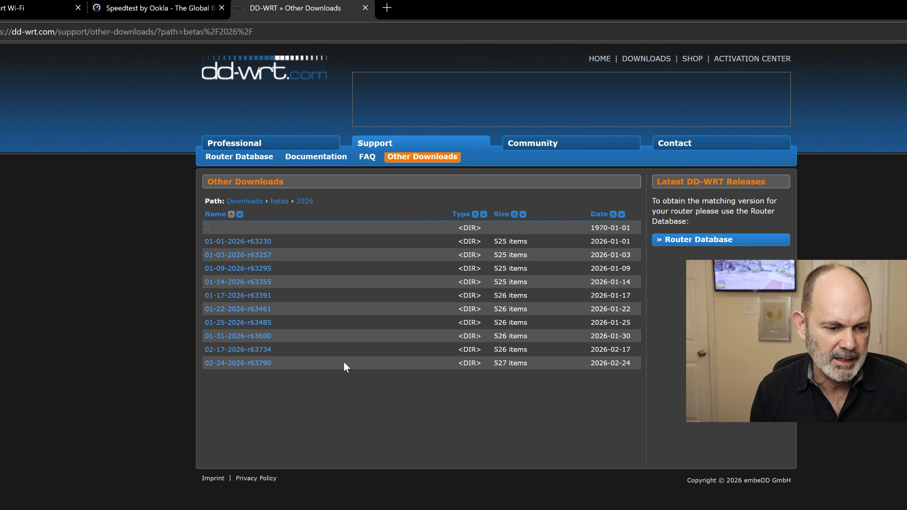
pyautogui.click(263, 364)
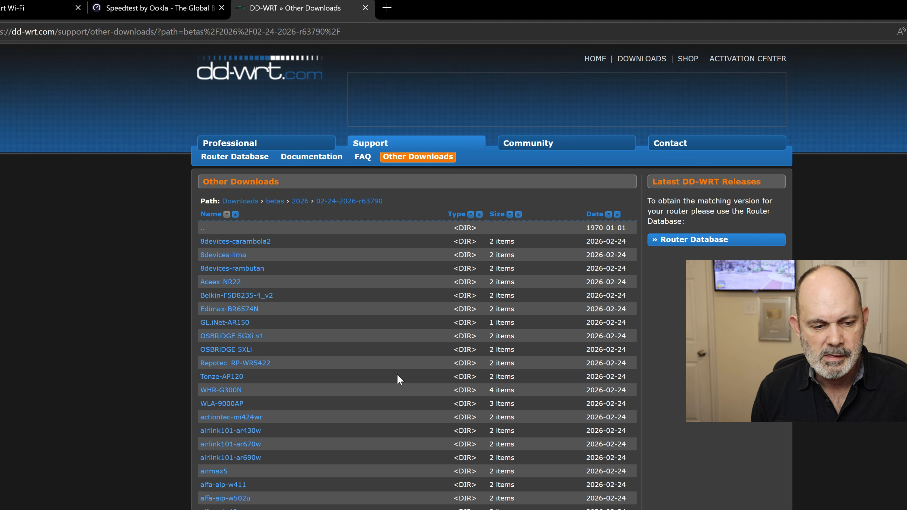
pyautogui.hotkey('ctrl', 'f')
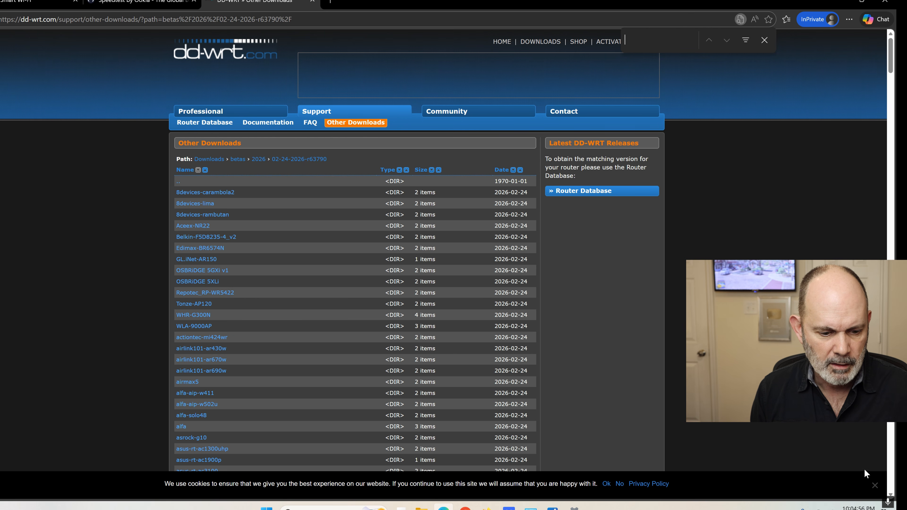
pyautogui.click(874, 485)
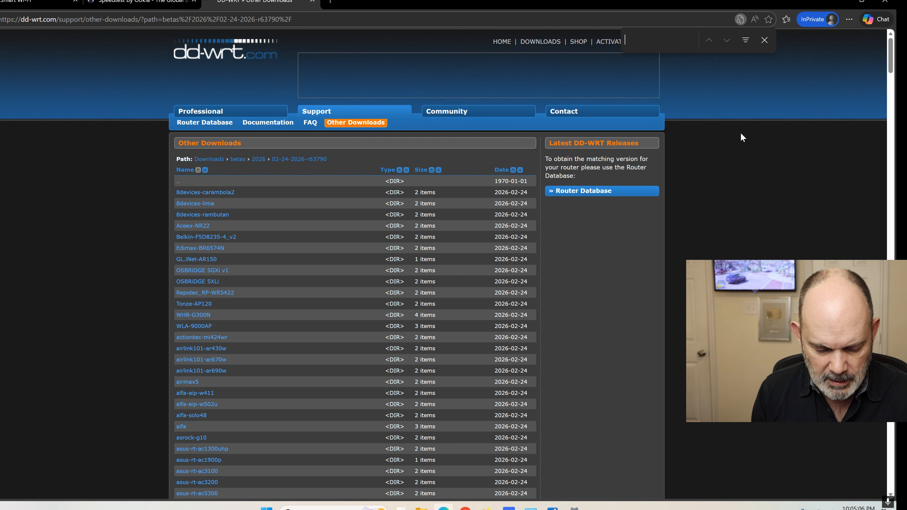
# Search the listing for ea8300, then return to the top-level Downloads listing
pyautogui.write('ae830')
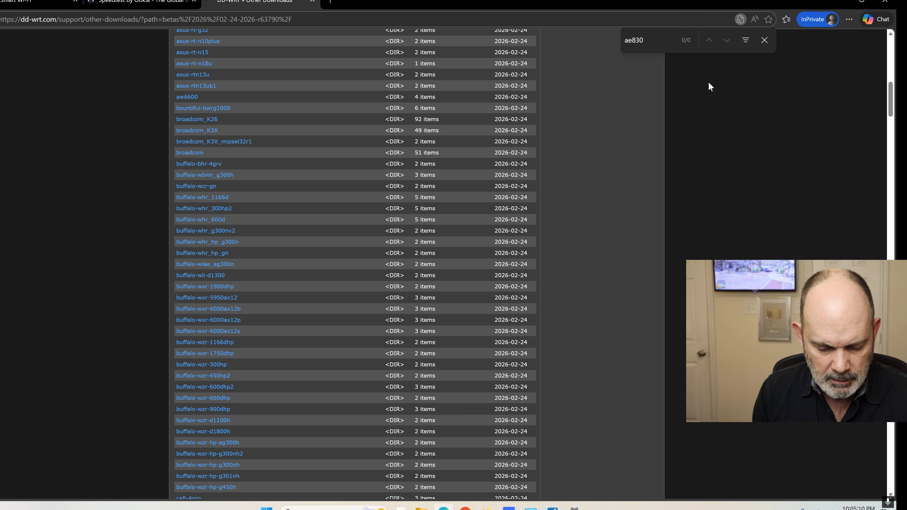
pyautogui.hotkey('ctrl', 'a')
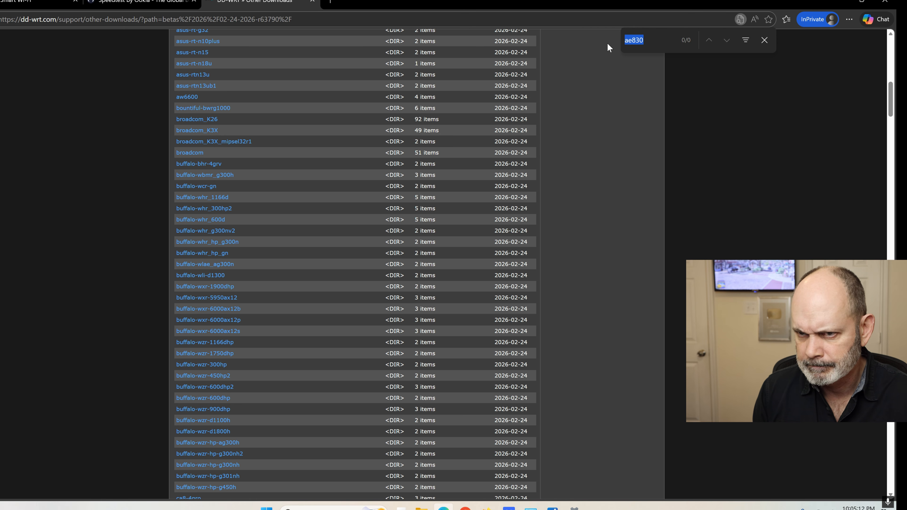
pyautogui.write('ea8')
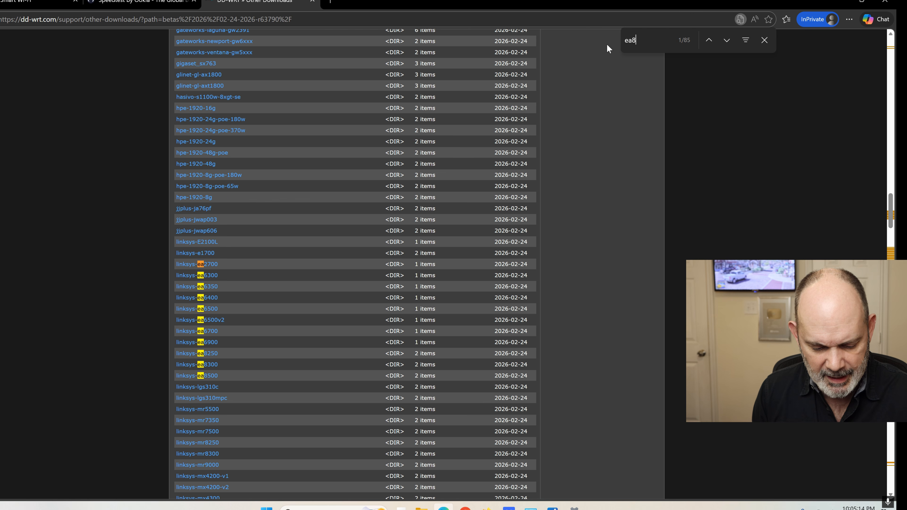
pyautogui.write('300')
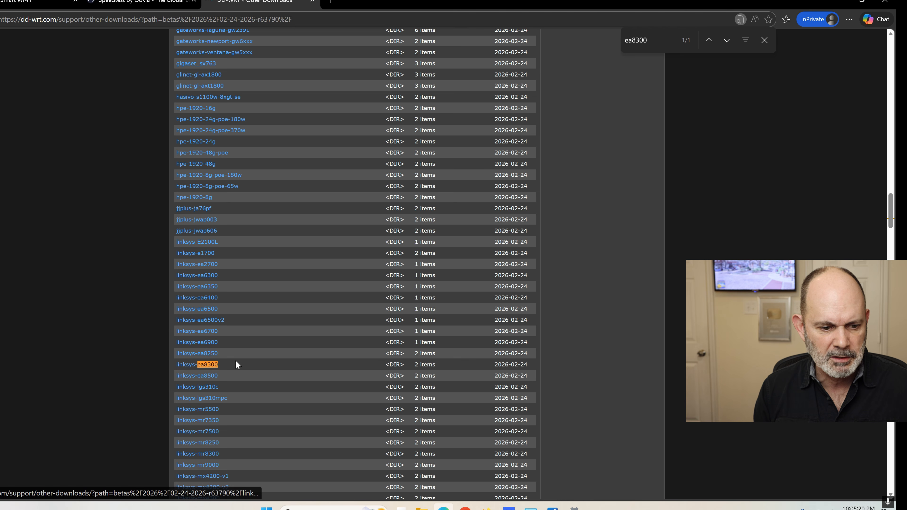
pyautogui.scroll(10, 235, 363)
pyautogui.scroll(20, 236, 360)
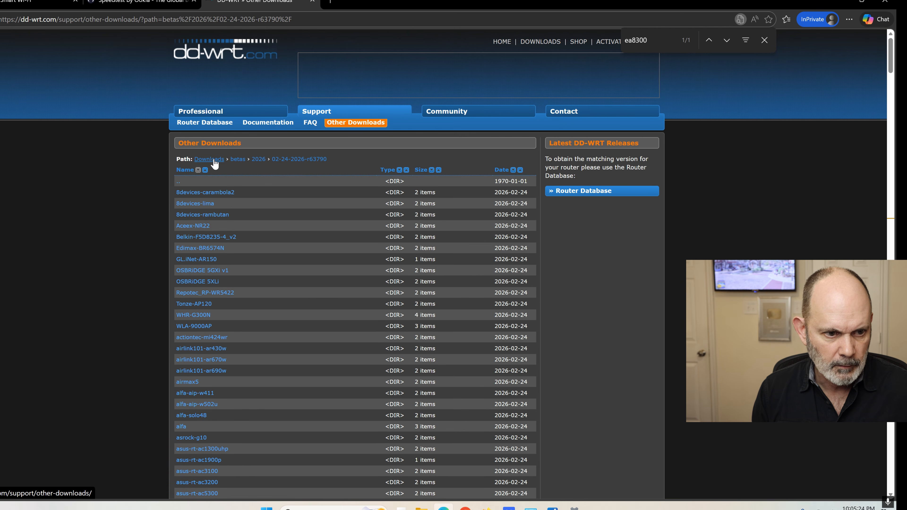
pyautogui.click(213, 161)
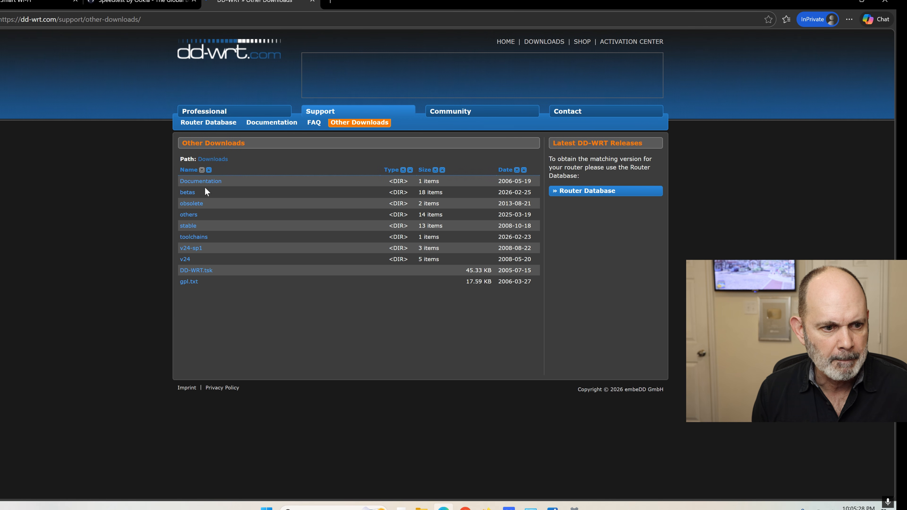
# Browse into the betas folder's 2024 builds list
pyautogui.click(227, 195)
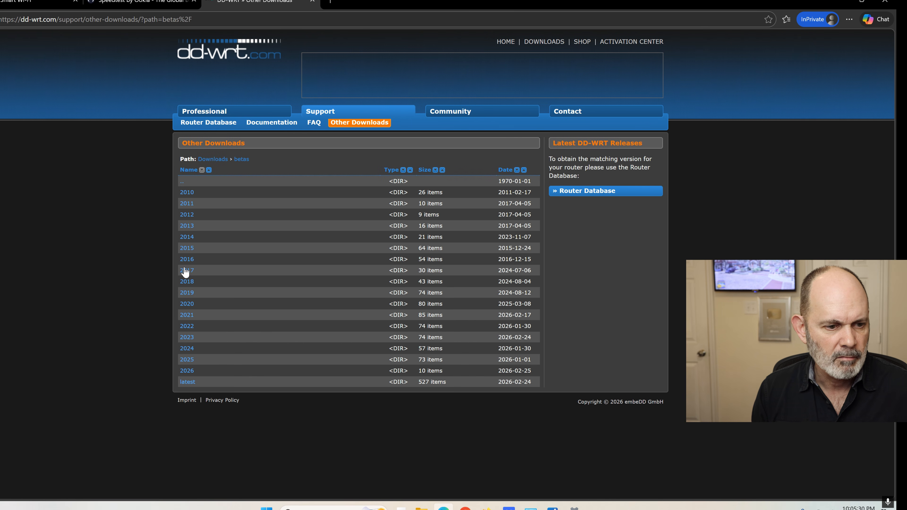
pyautogui.click(190, 350)
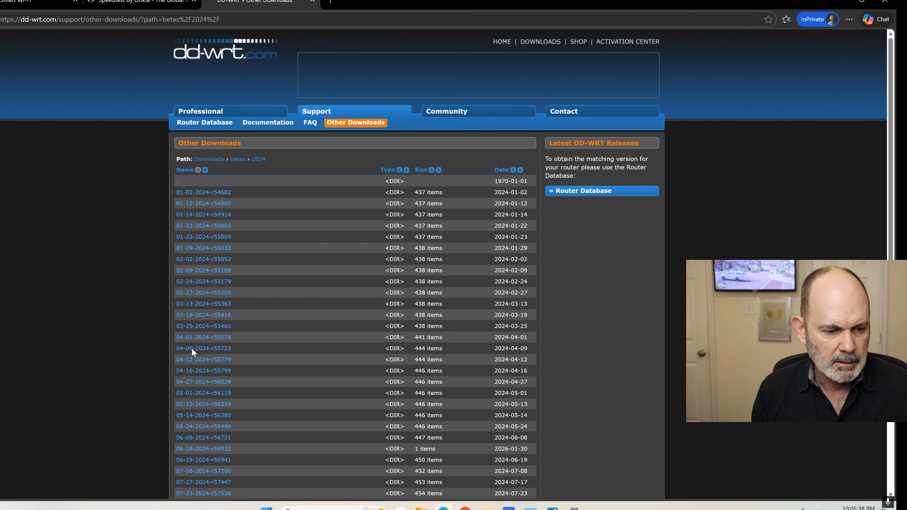
pyautogui.scroll(-2, 321, 278)
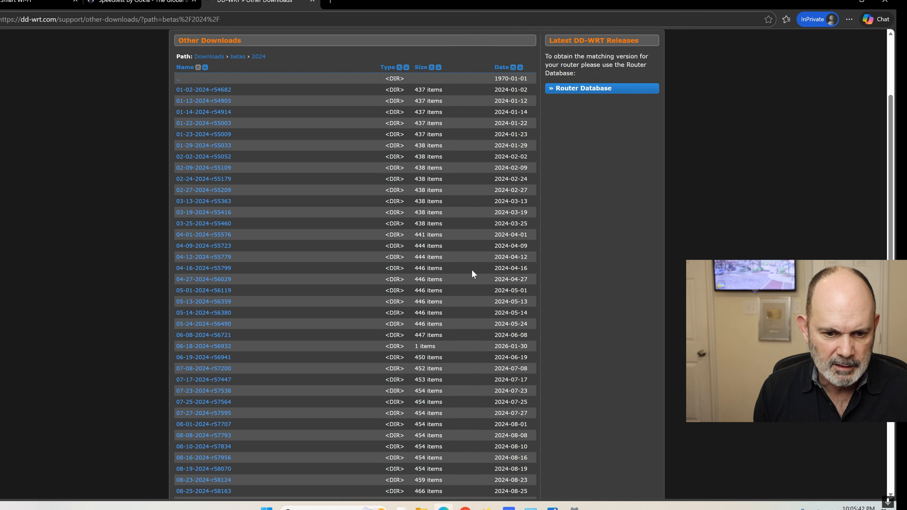
pyautogui.scroll(-2, 471, 271)
pyautogui.scroll(4, 470, 271)
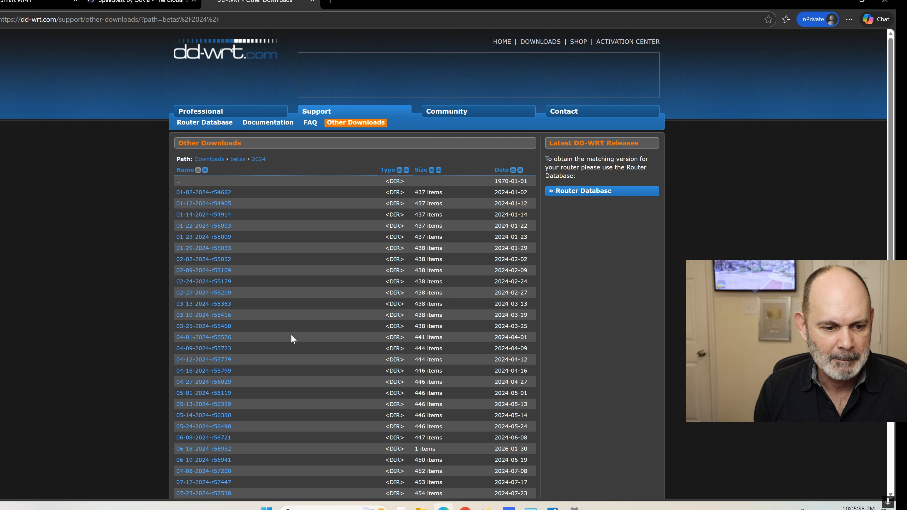
# Open build 04-01-2024-r55576 and search its listing for ea83
pyautogui.click(215, 337)
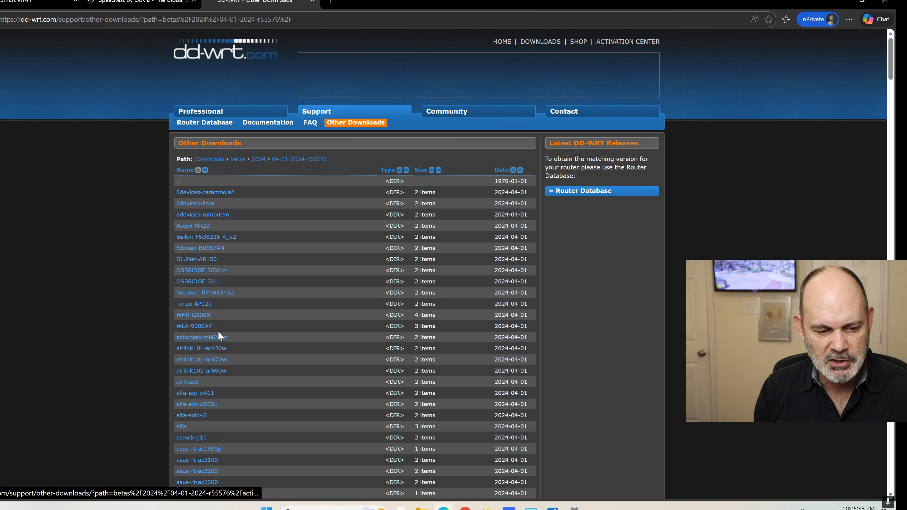
pyautogui.moveTo(329, 162); pyautogui.dragTo(308, 160)
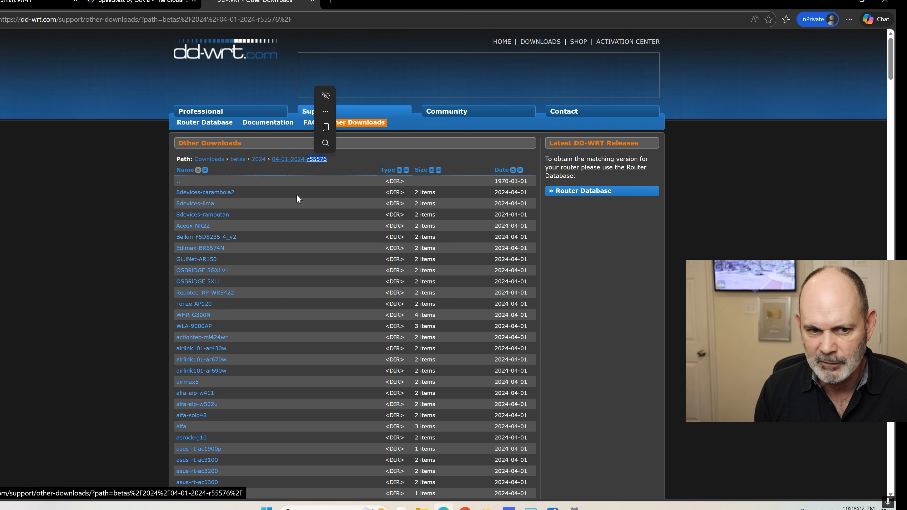
pyautogui.scroll(-8, 261, 219)
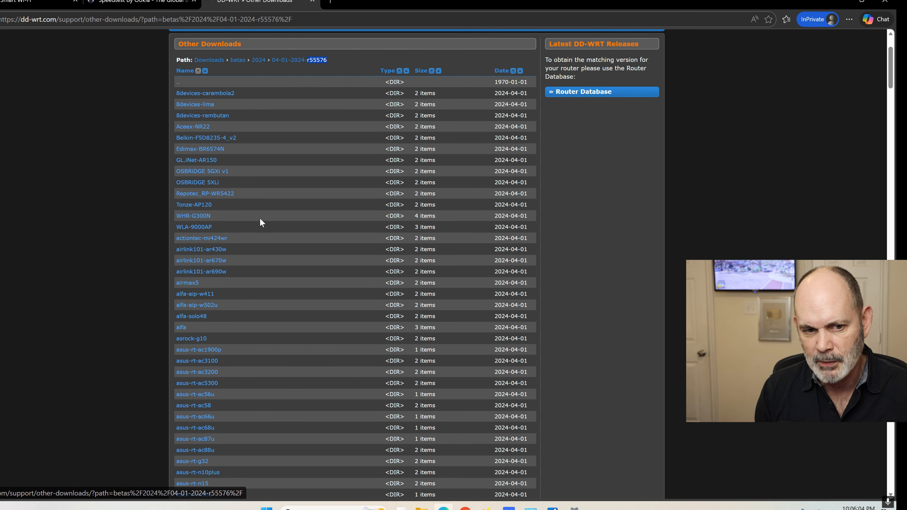
pyautogui.hotkey('ctrl', 'f')
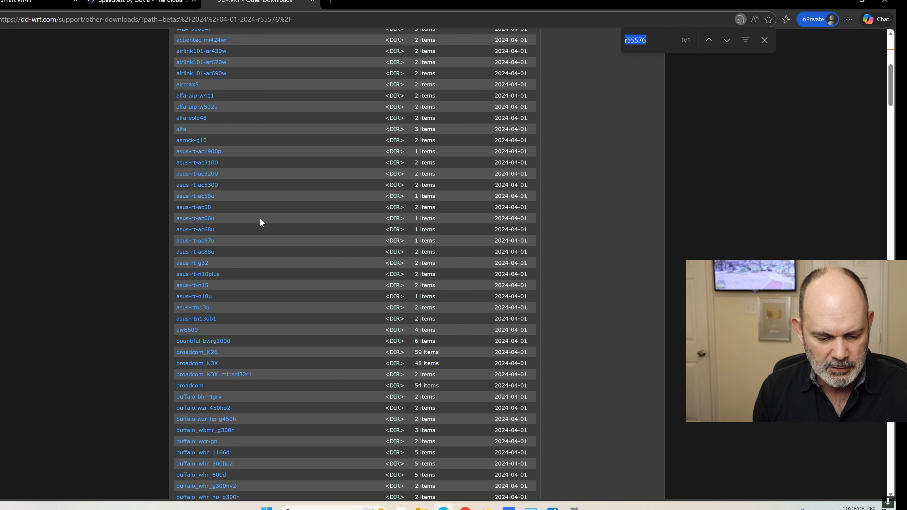
pyautogui.write('ea')
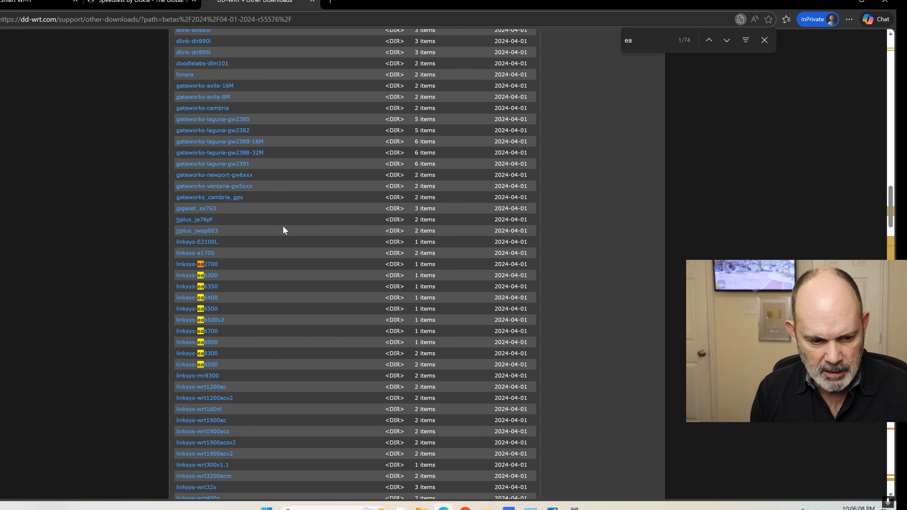
pyautogui.write('8300')
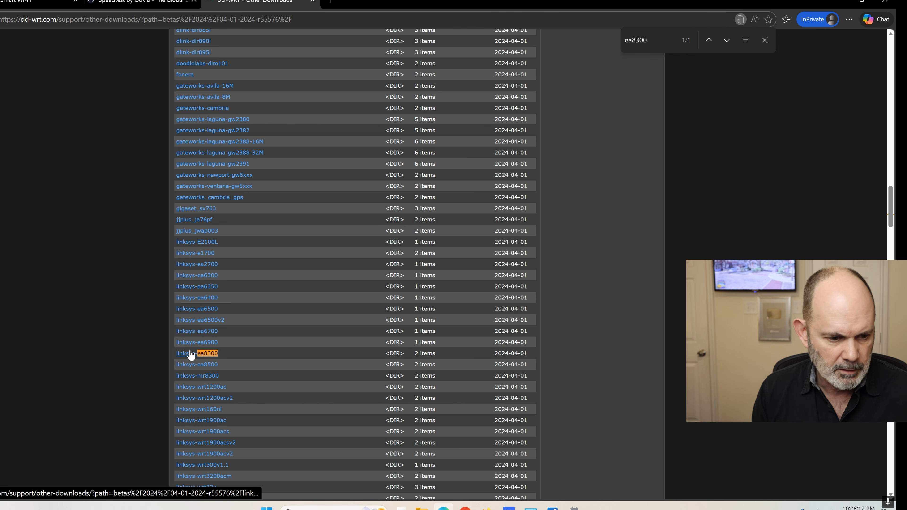
pyautogui.scroll(15, 273, 162)
pyautogui.scroll(10, 273, 162)
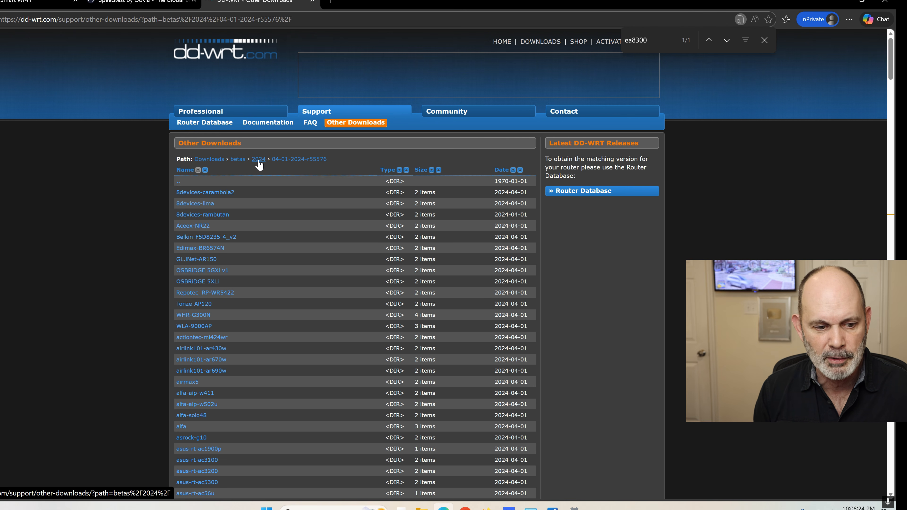
# Go back and open build 03-25-2024-r55460 to search it for ea8300
pyautogui.hotkey('alt', 'Left')
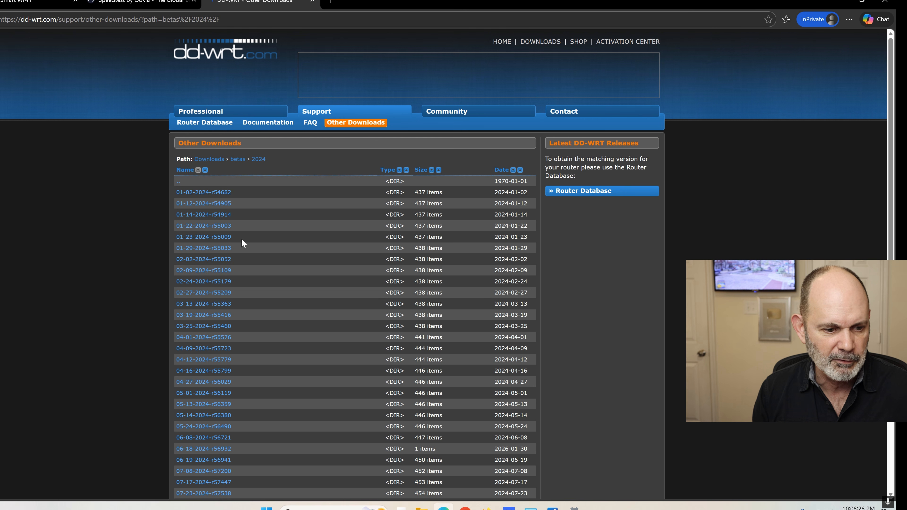
pyautogui.scroll(-2, 240, 238)
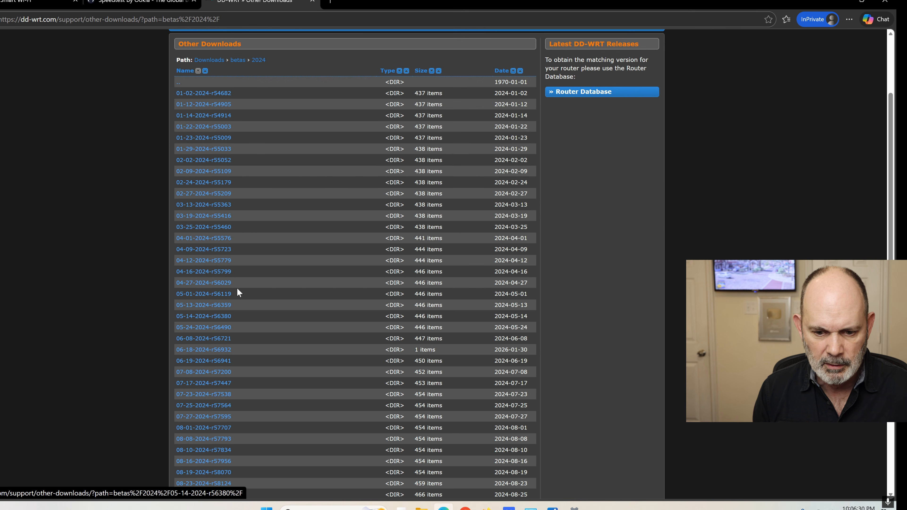
pyautogui.click(211, 228)
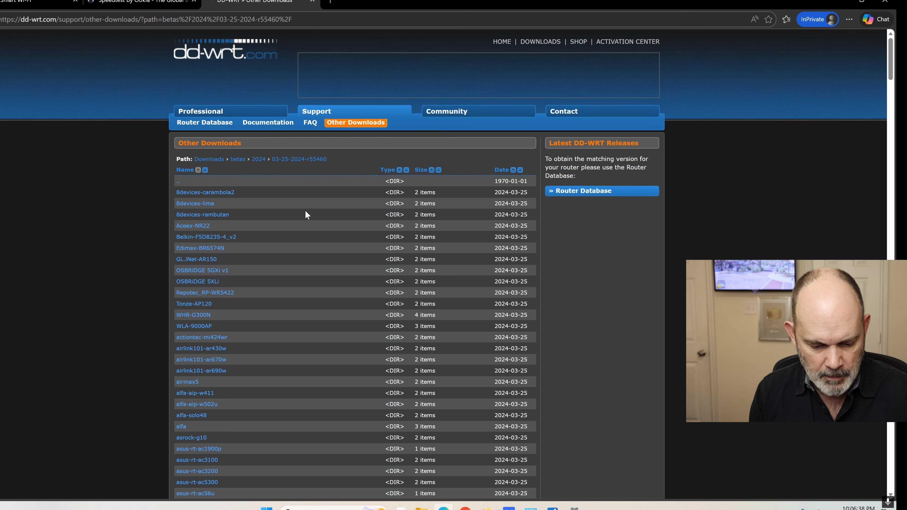
pyautogui.hotkey('ctrl', 'f')
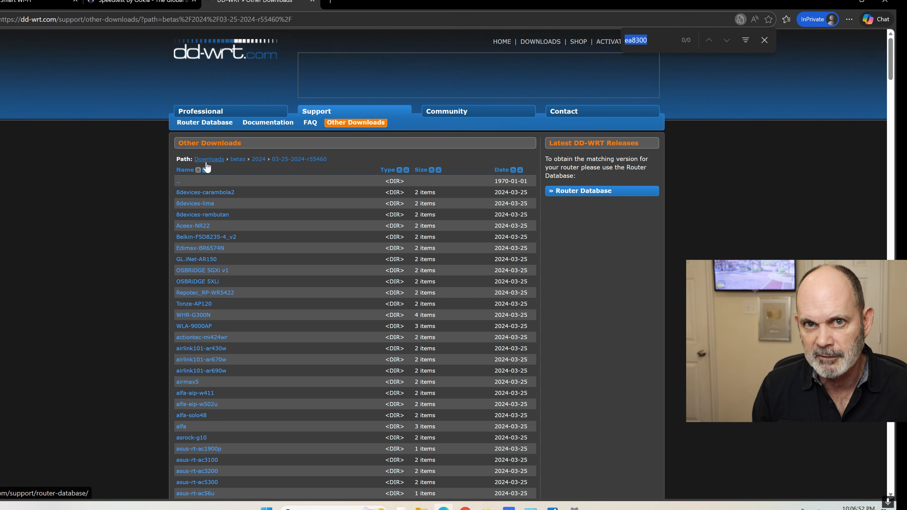
# Return to betas > 2026 > 02-24-2026-r63790, find ea8300 and open the linksys-ea8300 folder
pyautogui.click(238, 160)
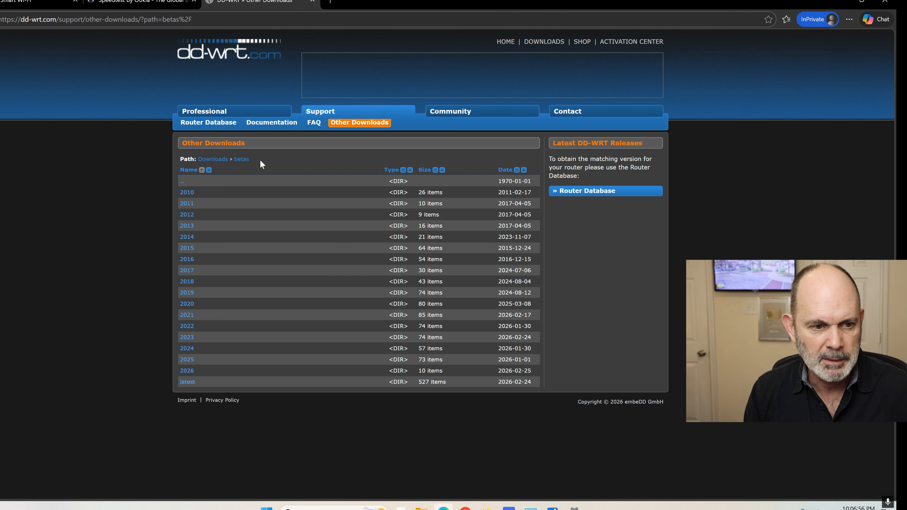
pyautogui.click(189, 372)
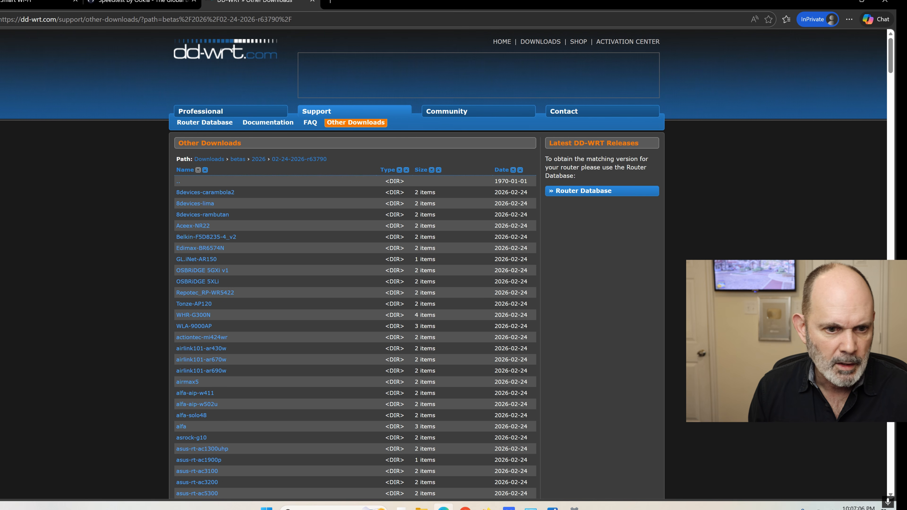
pyautogui.hotkey('ctrl', 'f')
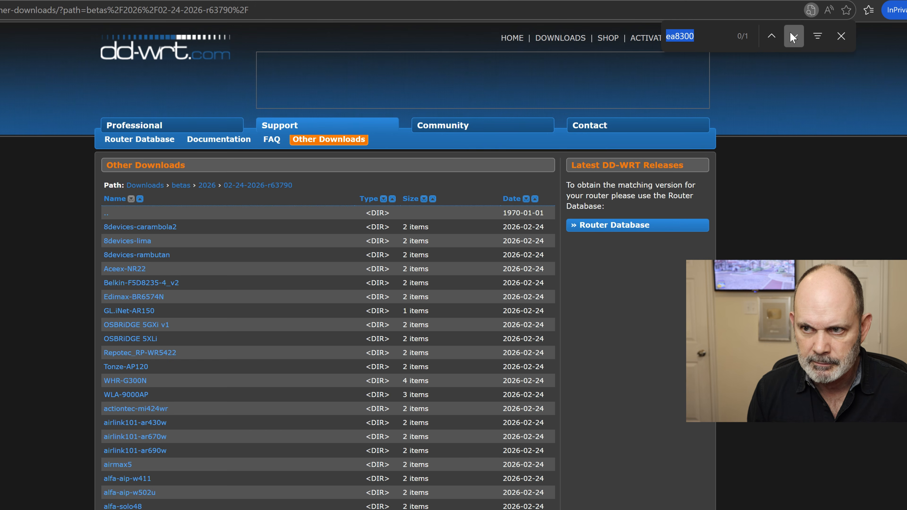
pyautogui.click(791, 39)
pyautogui.click(122, 317)
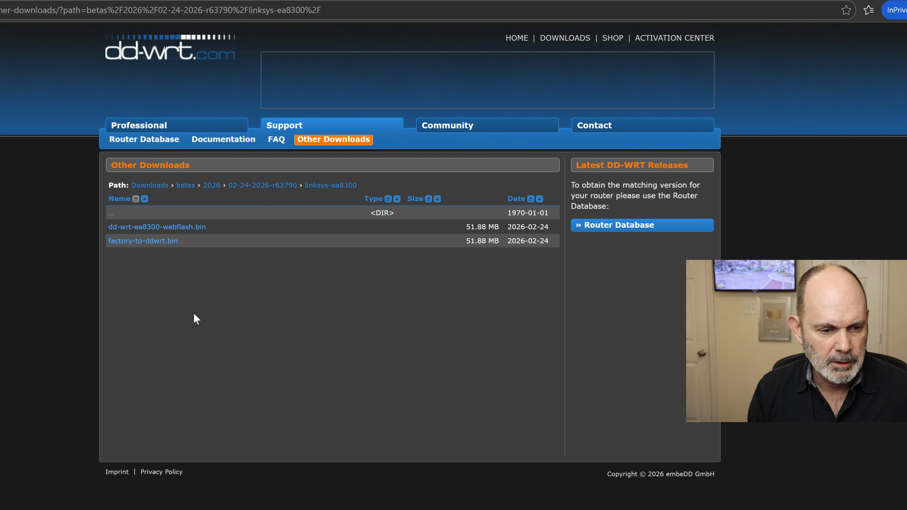
# Download factory-to-ddwrt.bin and dd-wrt-ea8300-webflash.bin from the linksys-ea8300 folder
pyautogui.click(150, 242)
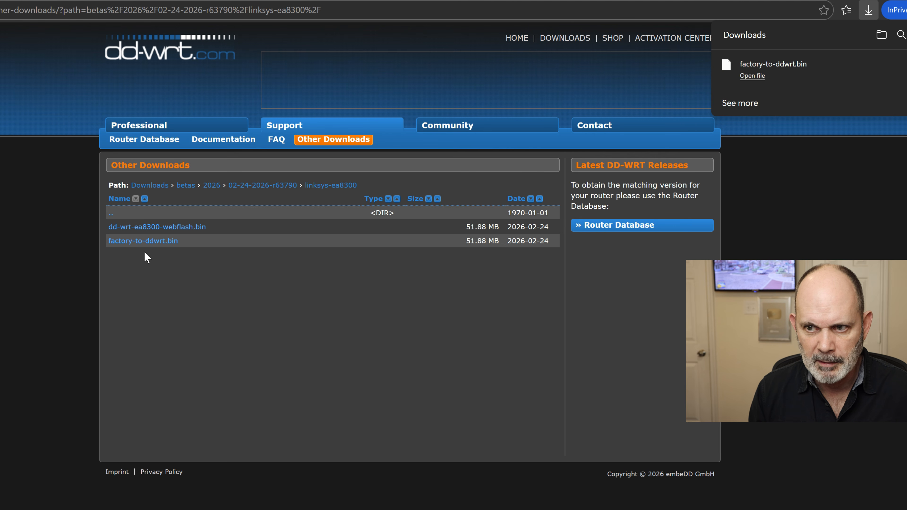
pyautogui.click(153, 226)
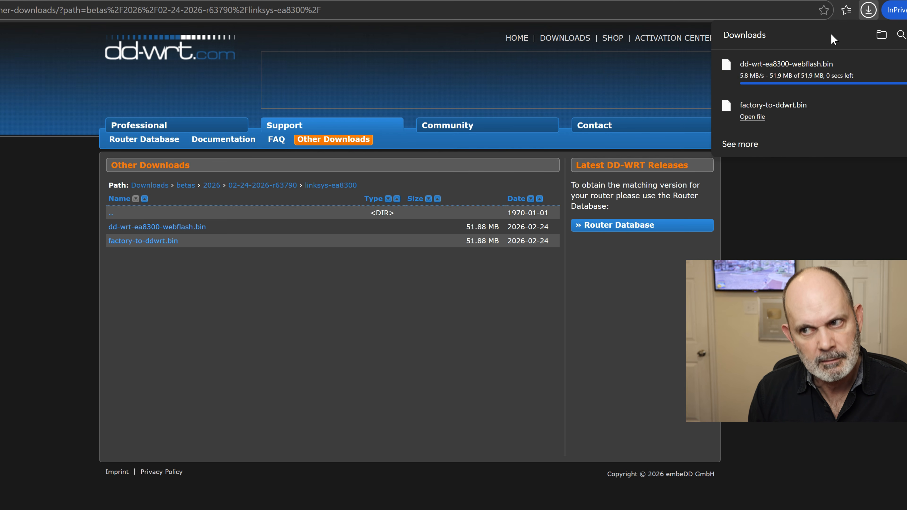
# Show the downloads in File Explorer and create a folder named 'Linksys EA8300 DD=WRT'
pyautogui.click(881, 37)
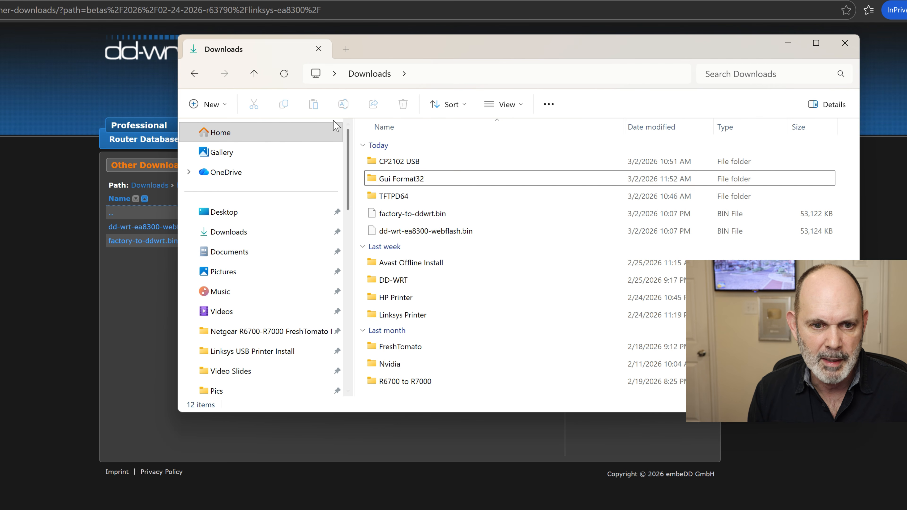
pyautogui.click(205, 109)
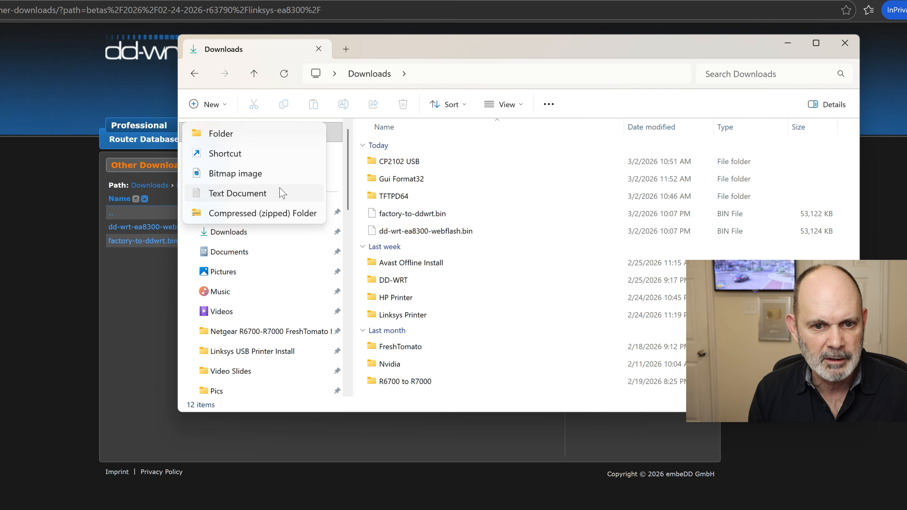
pyautogui.click(241, 137)
pyautogui.write('Linksys')
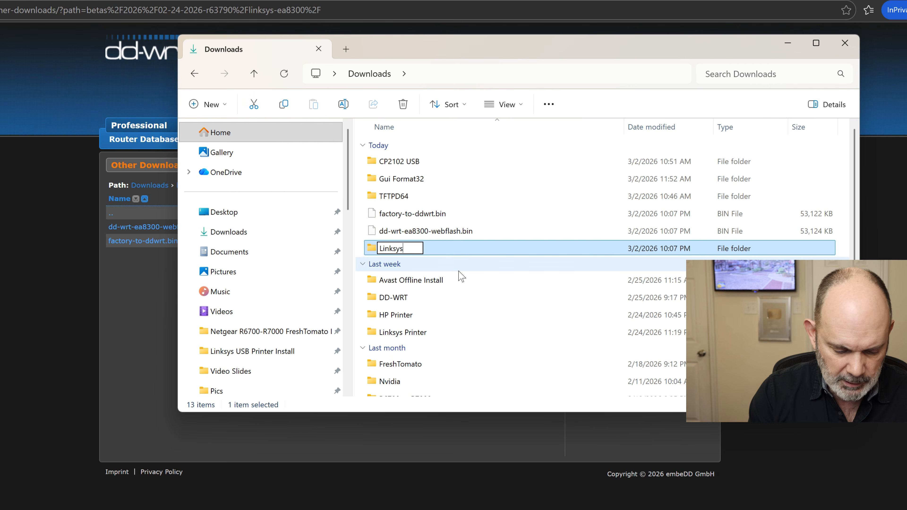
pyautogui.write(' EA8300 DD=WRT')
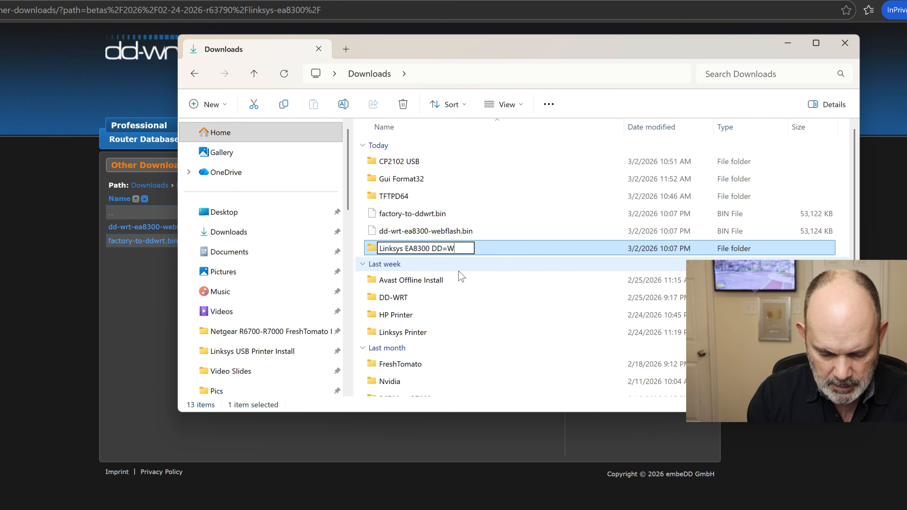
pyautogui.press('Return')
# Move the firmware files into 'Linksys EA8300 DD=WRT' and open that folder
pyautogui.moveTo(428, 215); pyautogui.dragTo(443, 236)
pyautogui.doubleClick(416, 214)
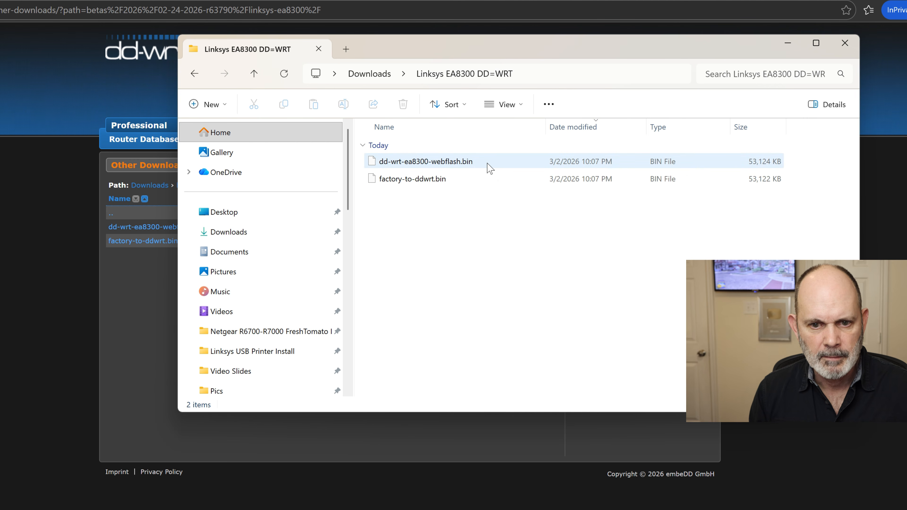
pyautogui.click(145, 307)
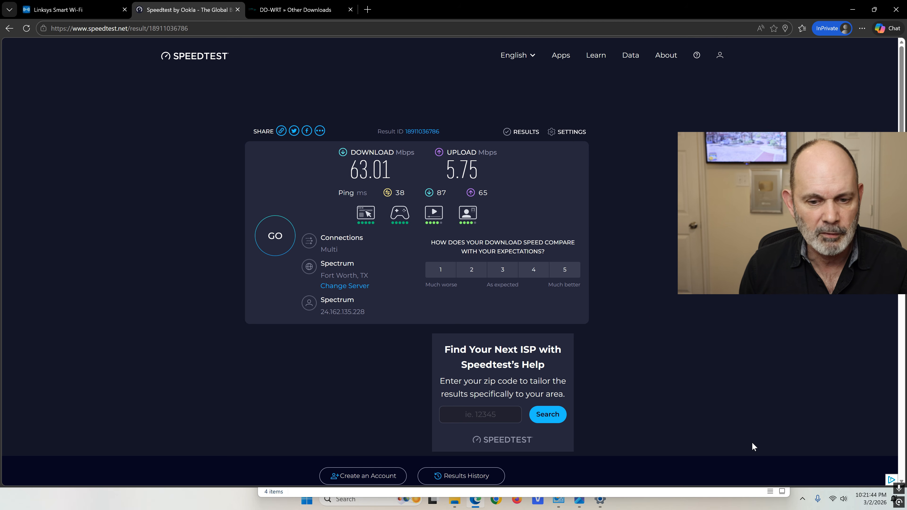
# Open Windows quick network settings from the taskbar after the 63.01/5.75 Mbps speed test
pyautogui.click(832, 500)
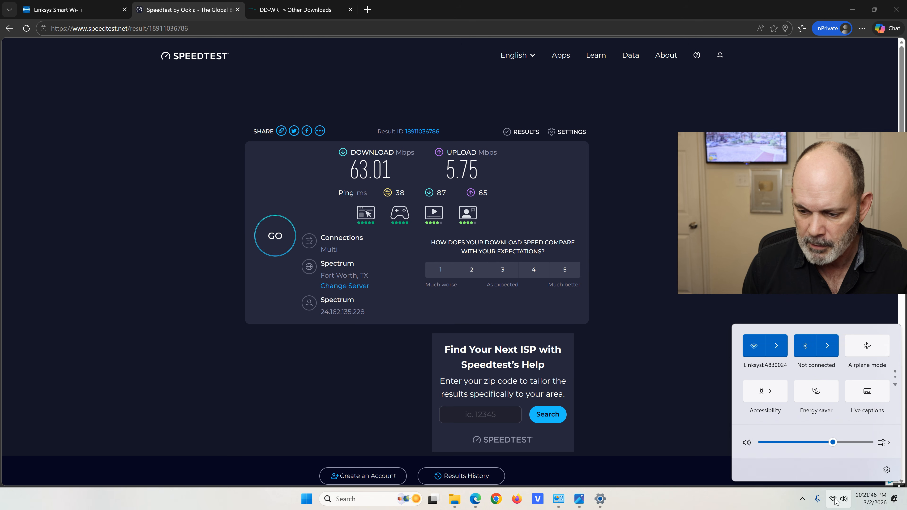
# Turn Wi-Fi off and check the Ethernet adapter in Network Connections
pyautogui.click(754, 346)
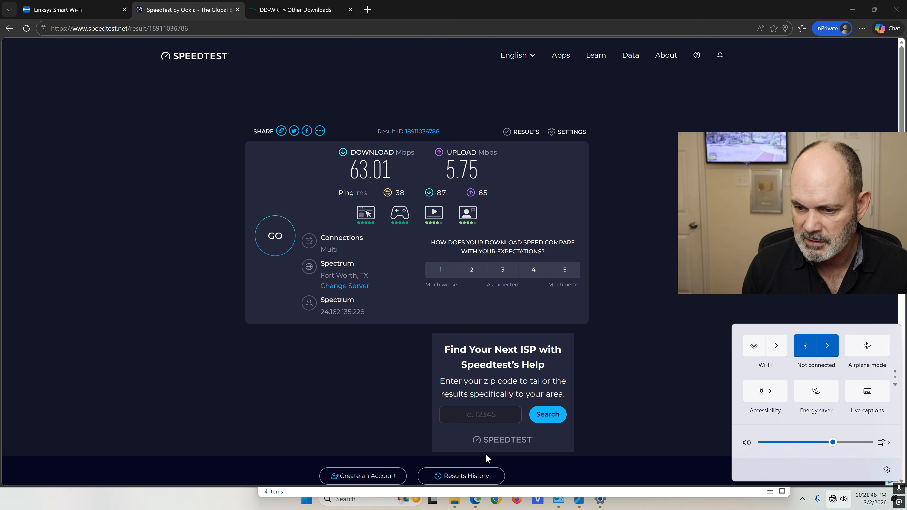
pyautogui.click(558, 500)
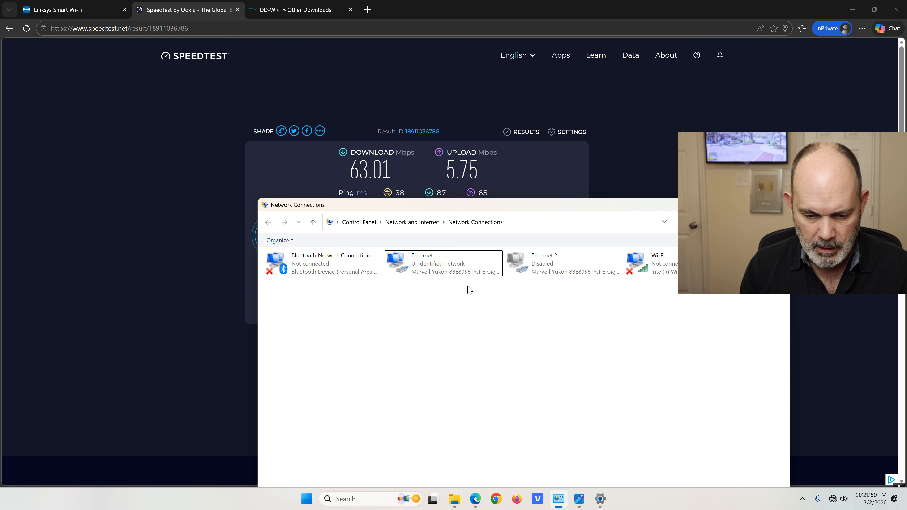
pyautogui.rightClick(445, 270)
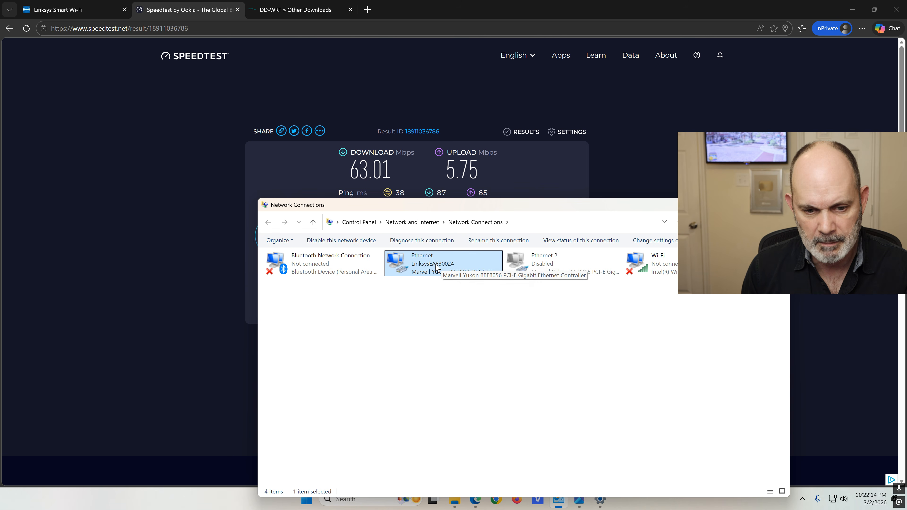
pyautogui.rightClick(456, 267)
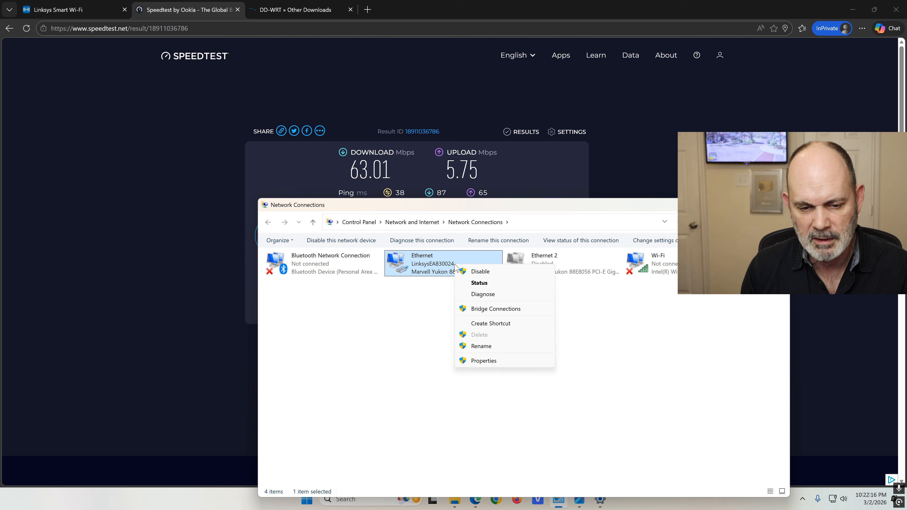
pyautogui.click(442, 269)
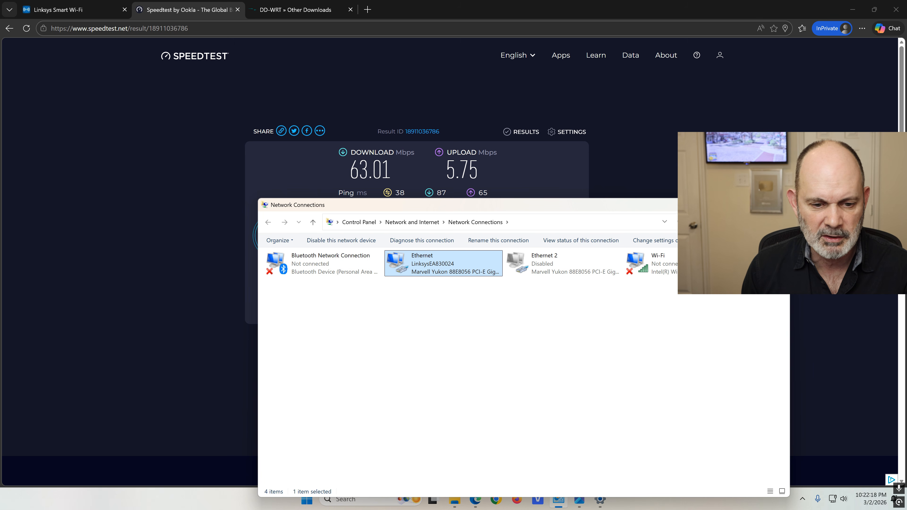
# Close quick settings and switch to the Linksys Smart Wi-Fi dashboard tab
pyautogui.click(833, 499)
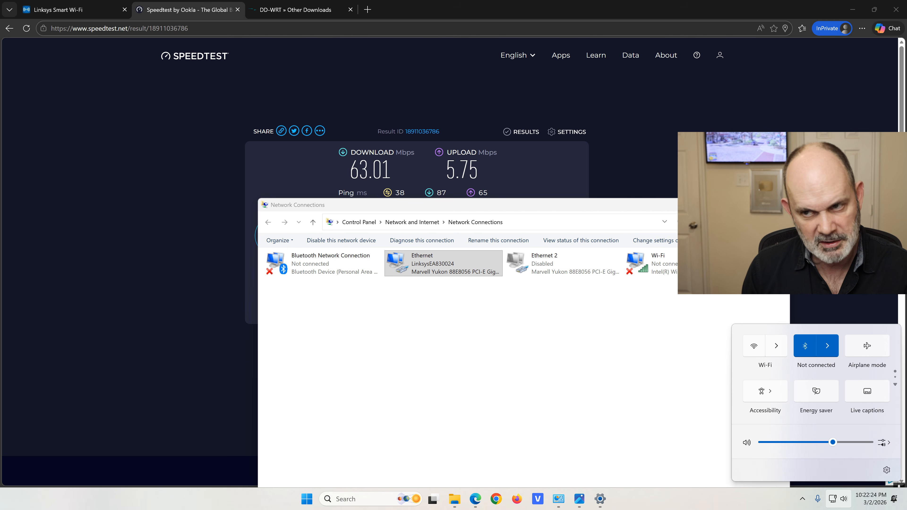
pyautogui.click(669, 182)
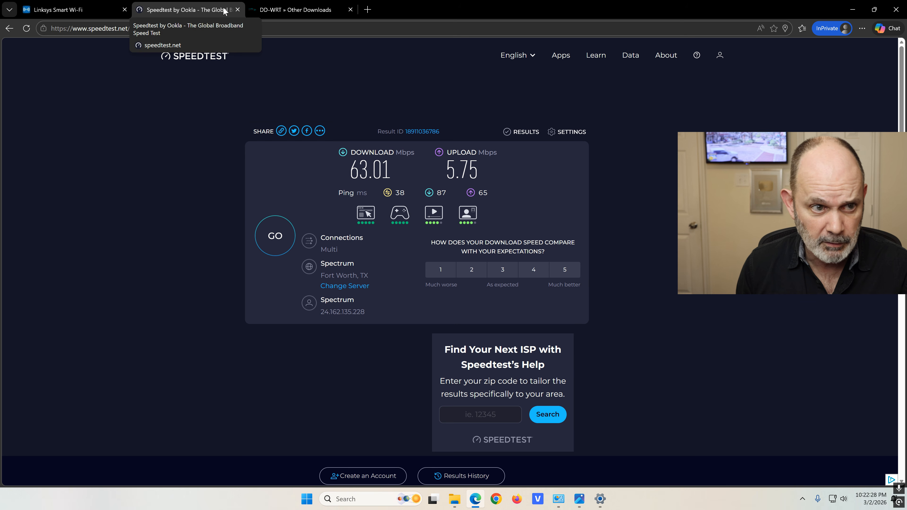
pyautogui.click(72, 10)
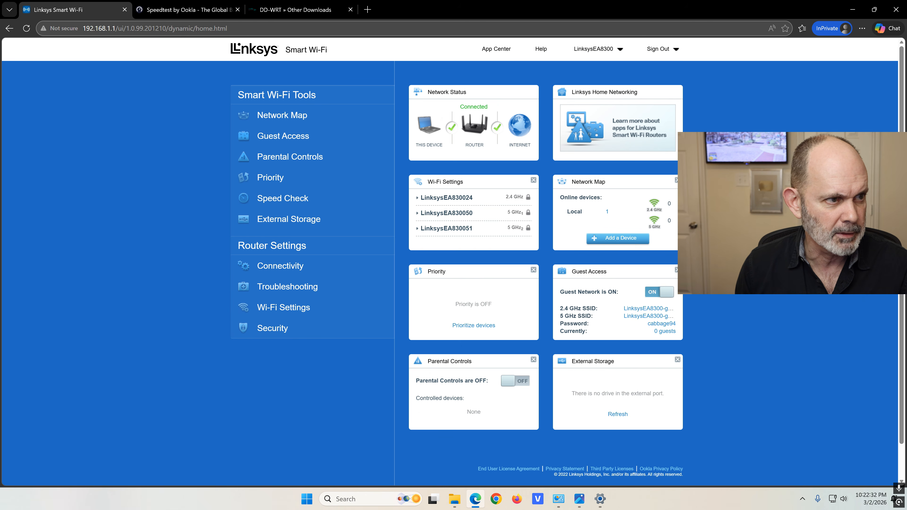
# Under Connectivity, choose Downloads > Linksys EA8300 DD-WRT > factory-to-ddwrt.bin as the manual firmware file
pyautogui.click(312, 271)
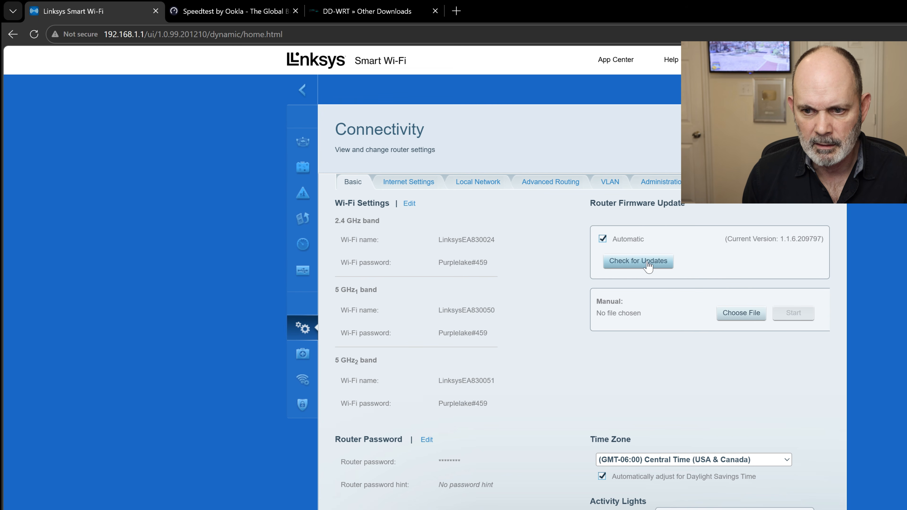
pyautogui.click(750, 319)
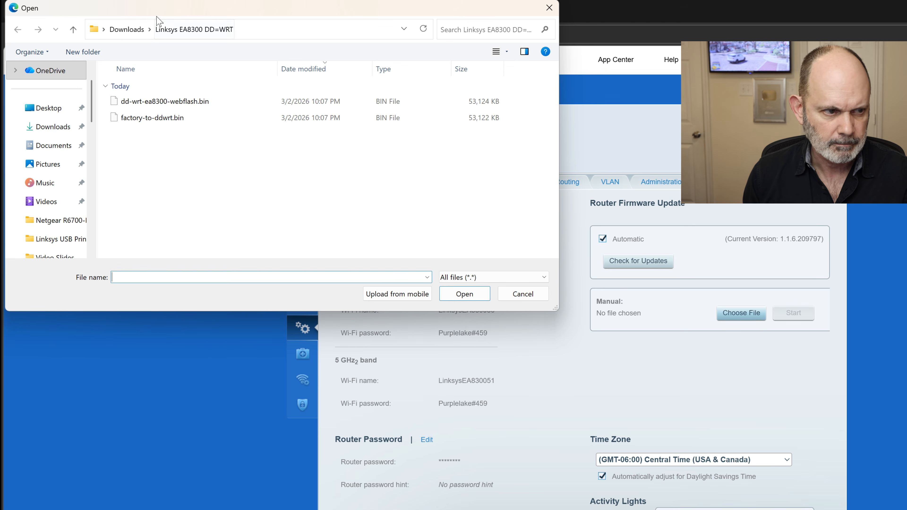
pyautogui.click(127, 30)
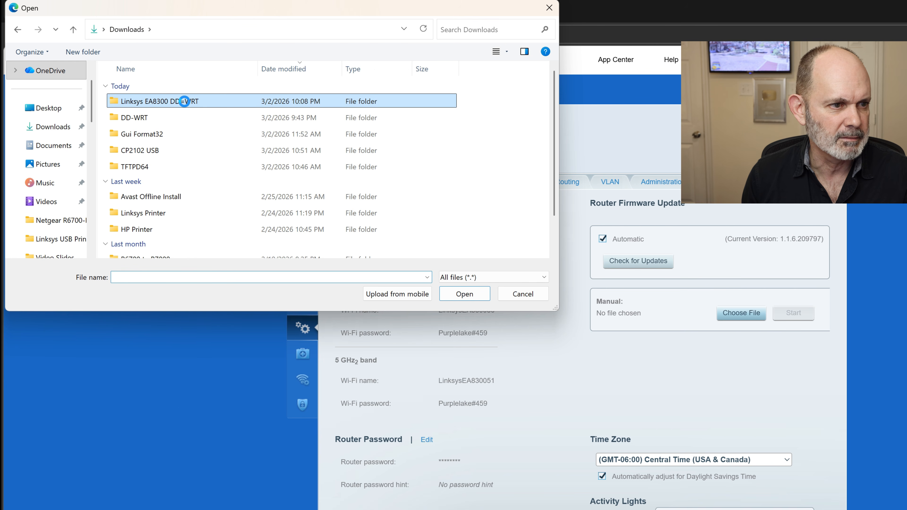
pyautogui.rightClick(185, 103)
pyautogui.click(243, 100)
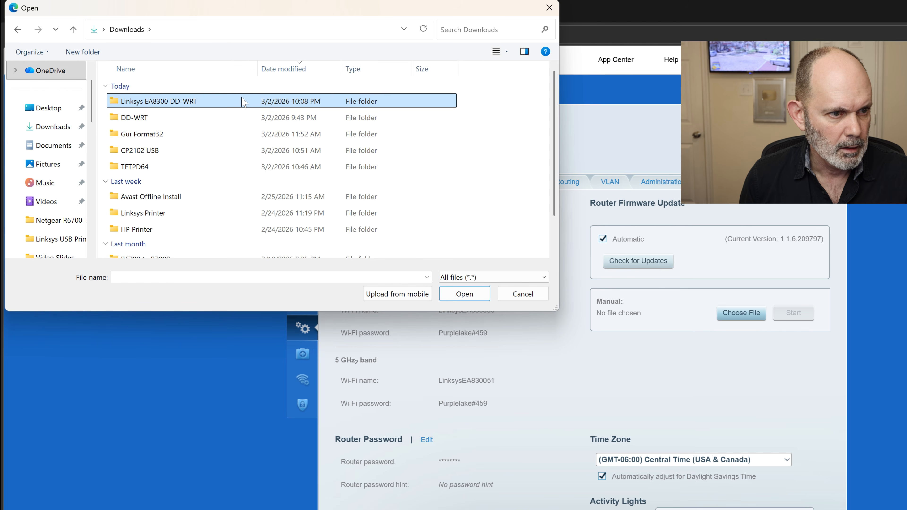
pyautogui.doubleClick(244, 102)
pyautogui.click(178, 121)
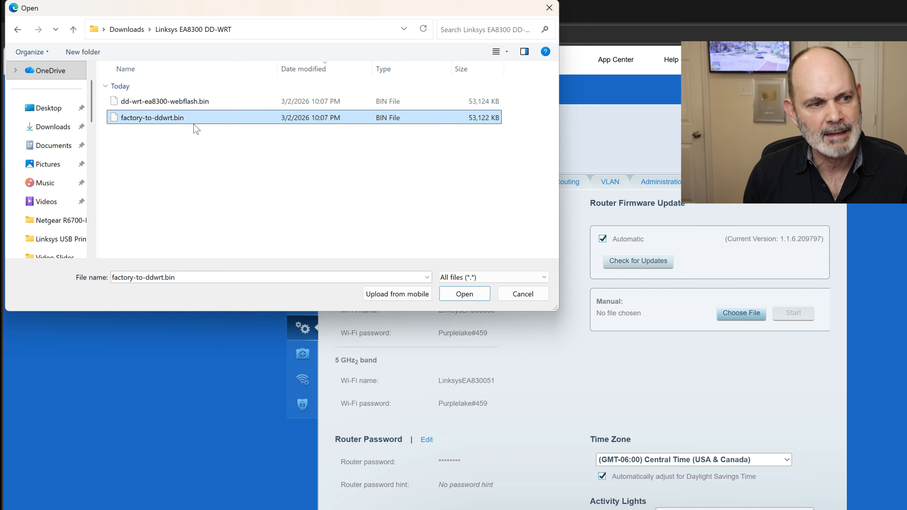
pyautogui.click(455, 294)
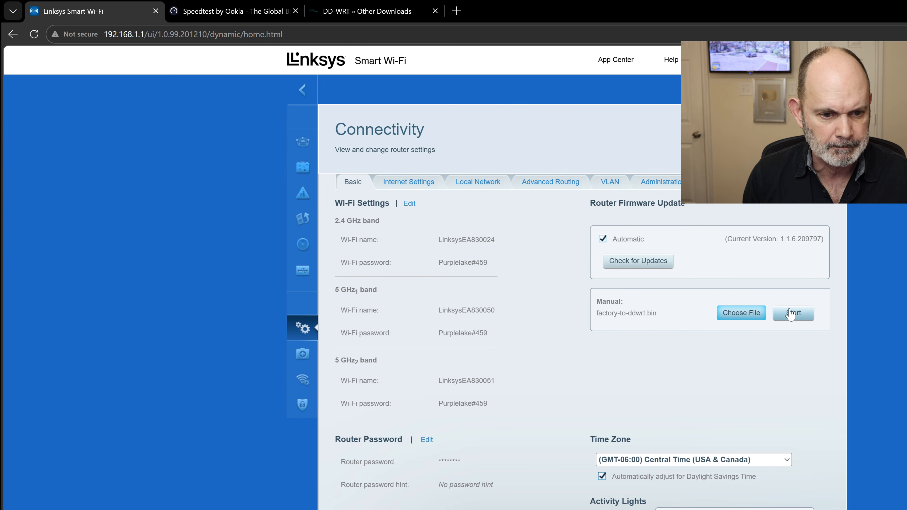
pyautogui.click(793, 313)
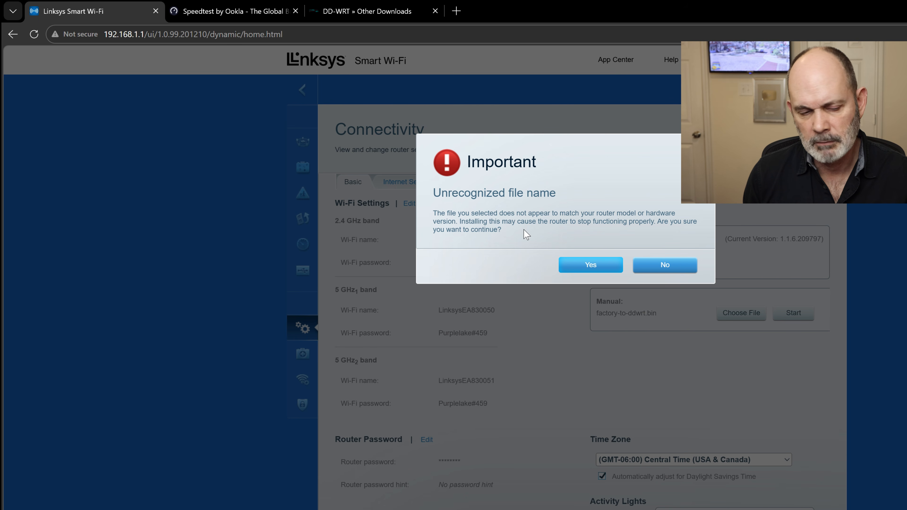
# Accept the unrecognized file name warning and confirm the firmware update with router reboot
pyautogui.click(600, 265)
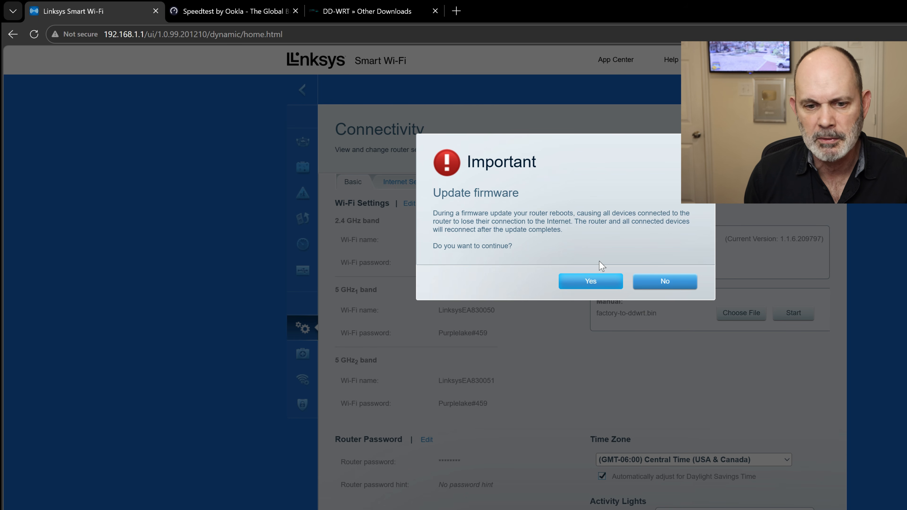
pyautogui.click(589, 283)
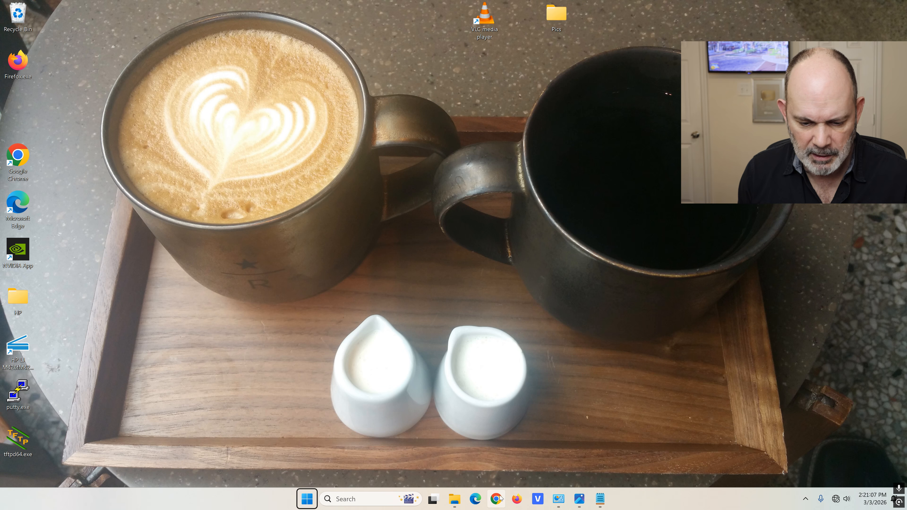
# Open a maximized Edge InPrivate window and load the router at 192.168.1.1
pyautogui.rightClick(472, 502)
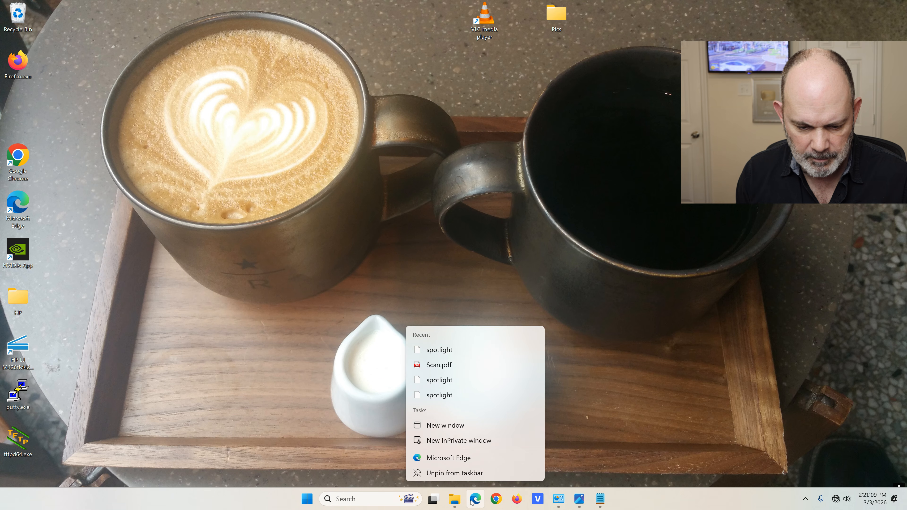
pyautogui.click(458, 441)
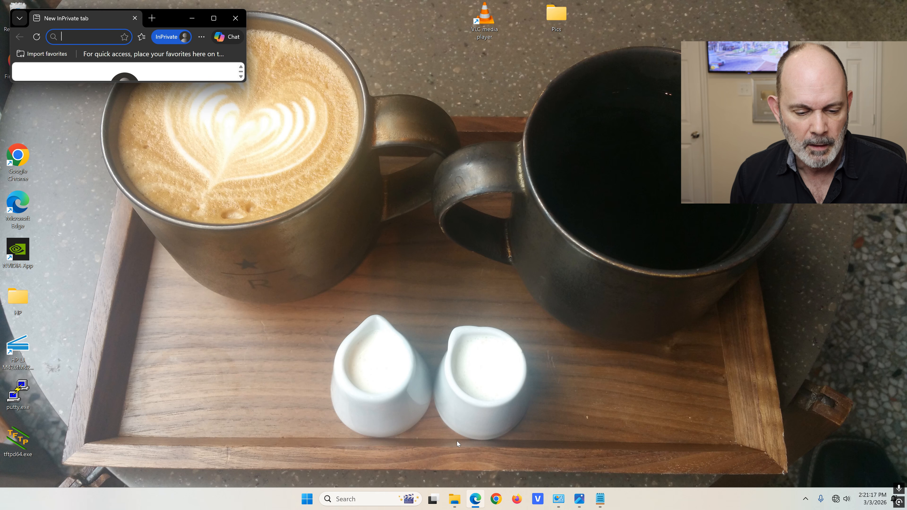
pyautogui.click(216, 20)
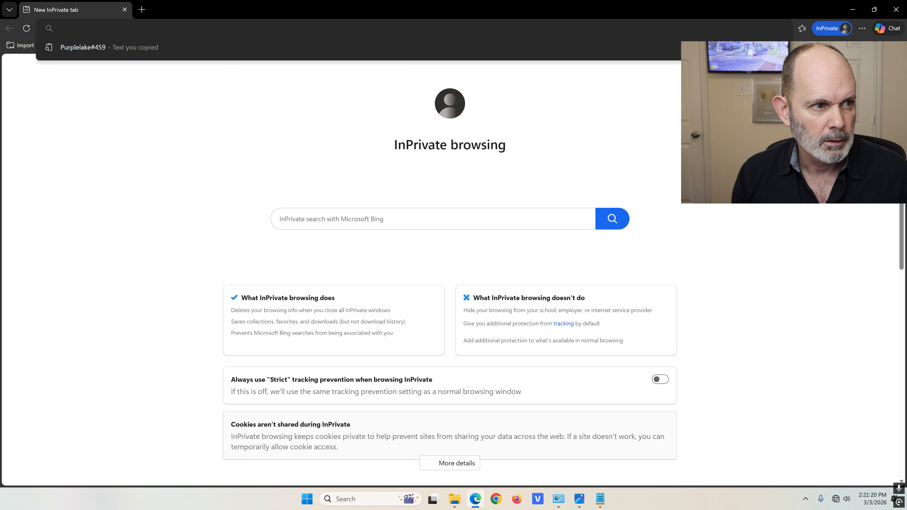
pyautogui.write('192.168.')
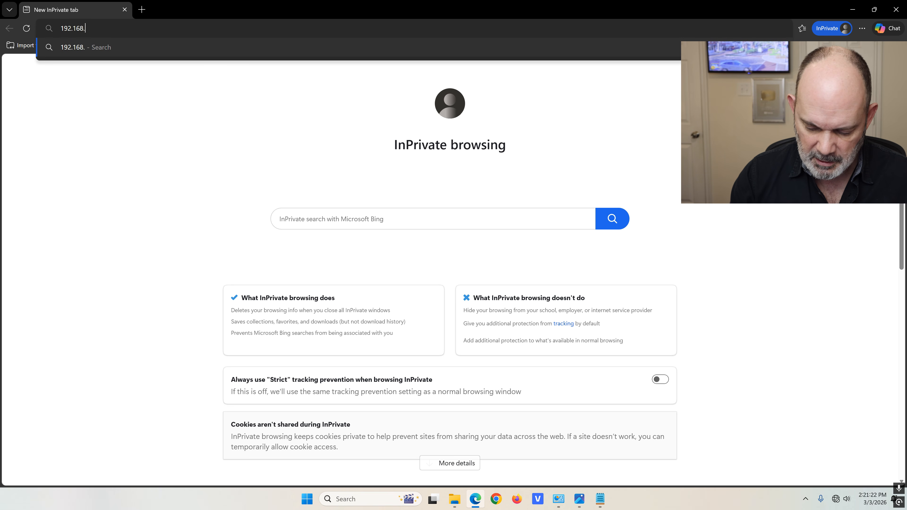
pyautogui.write('1.1')
pyautogui.press('Return')
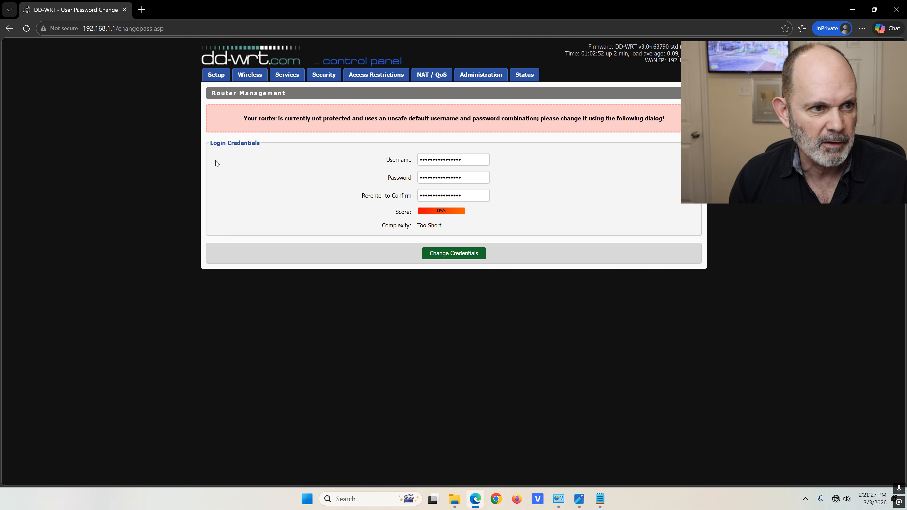
# Enter a new router username and password, confirm the password, and save the credentials
pyautogui.moveTo(465, 160); pyautogui.dragTo(371, 164)
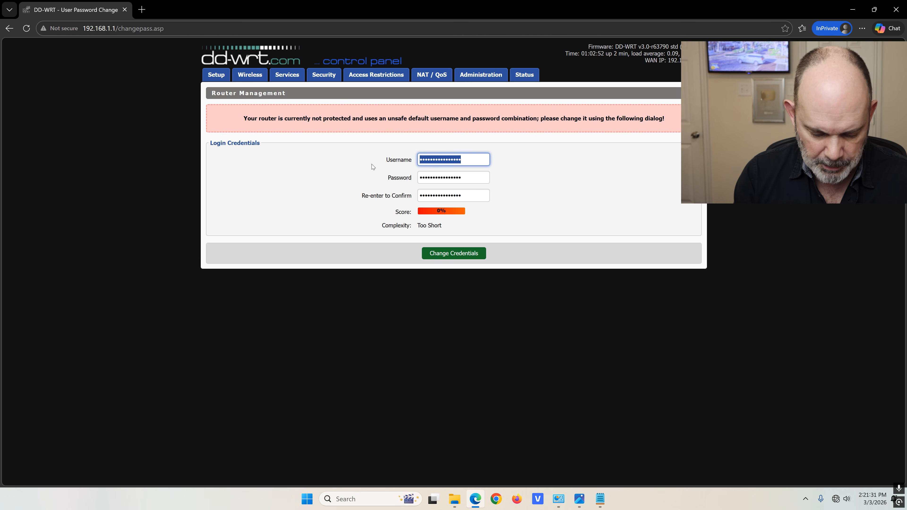
pyautogui.write('•••••')
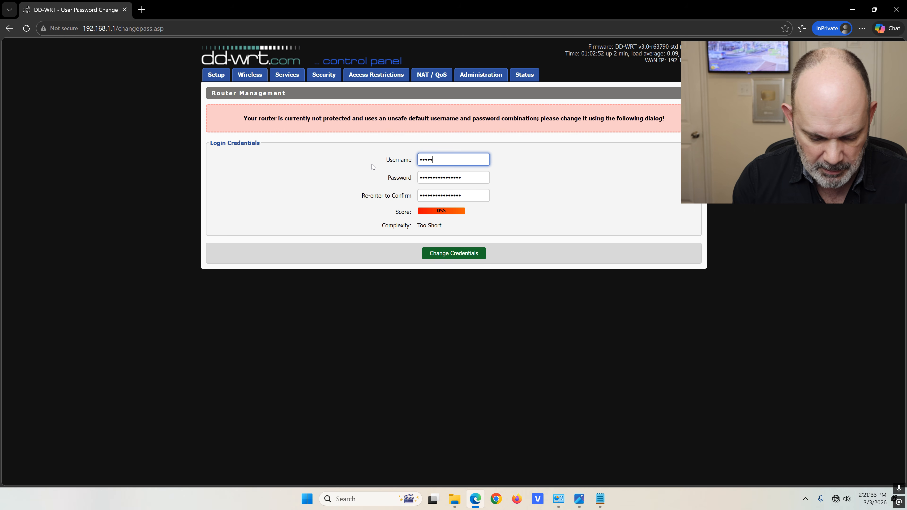
pyautogui.press('Tab')
pyautogui.hotkey('ctrl', 'v')
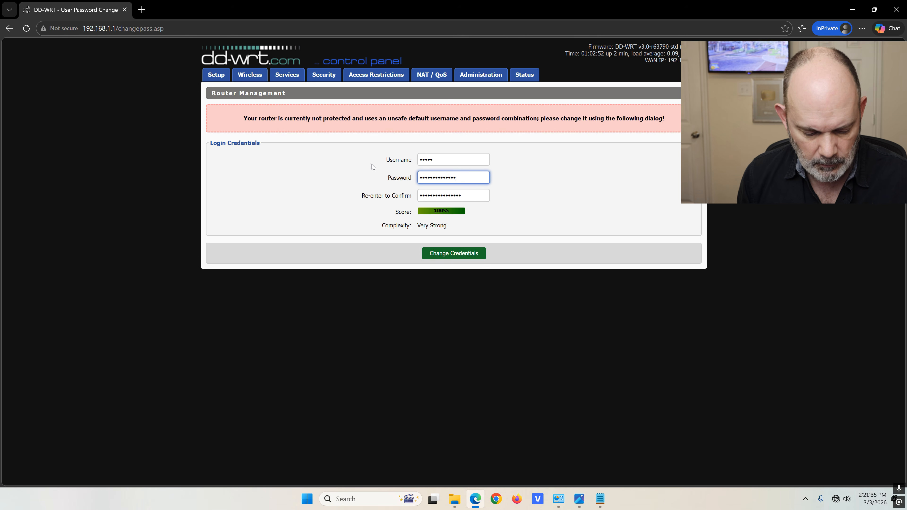
pyautogui.press('Tab')
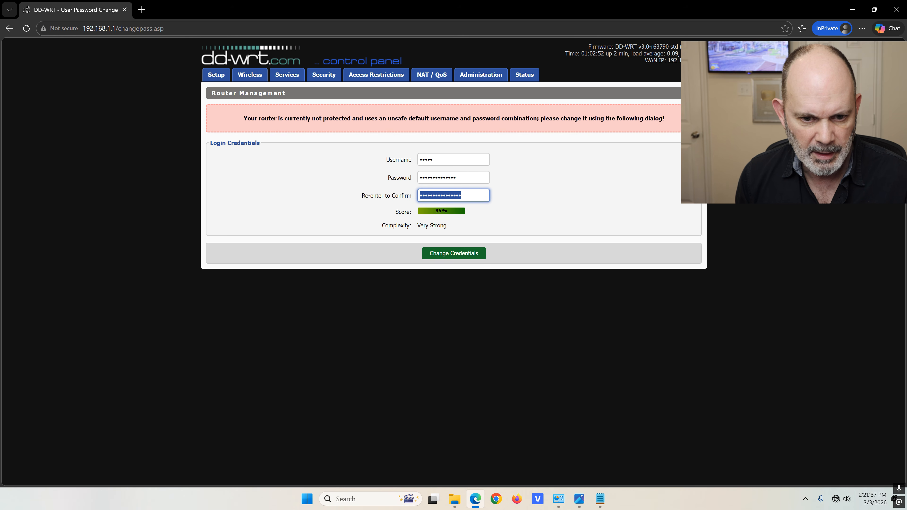
pyautogui.hotkey('ctrl', 'v')
pyautogui.click(469, 254)
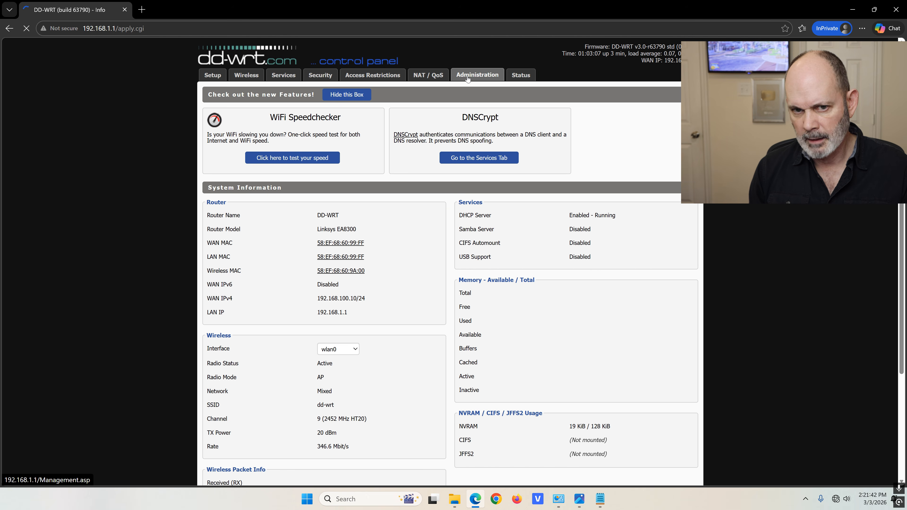
# Try the Administration page, cancel its sign-in prompt, and close the browser
pyautogui.click(468, 79)
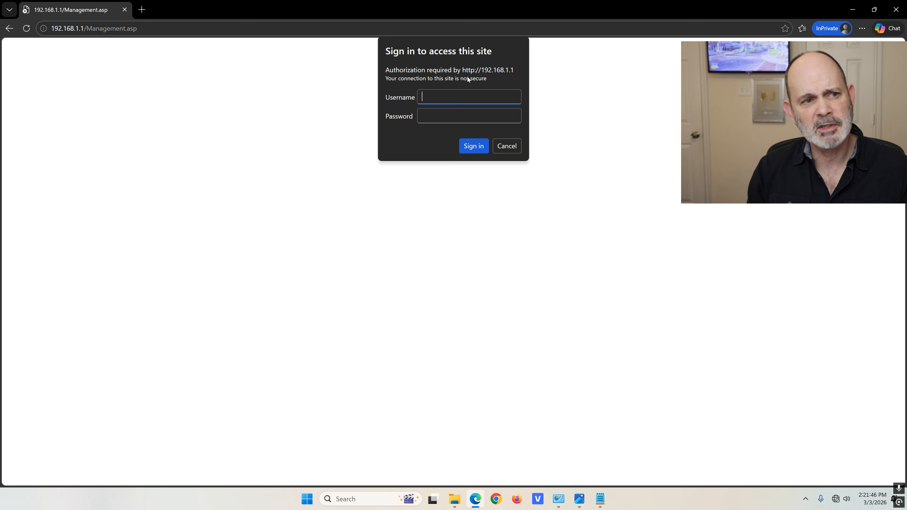
pyautogui.click(506, 148)
pyautogui.click(899, 10)
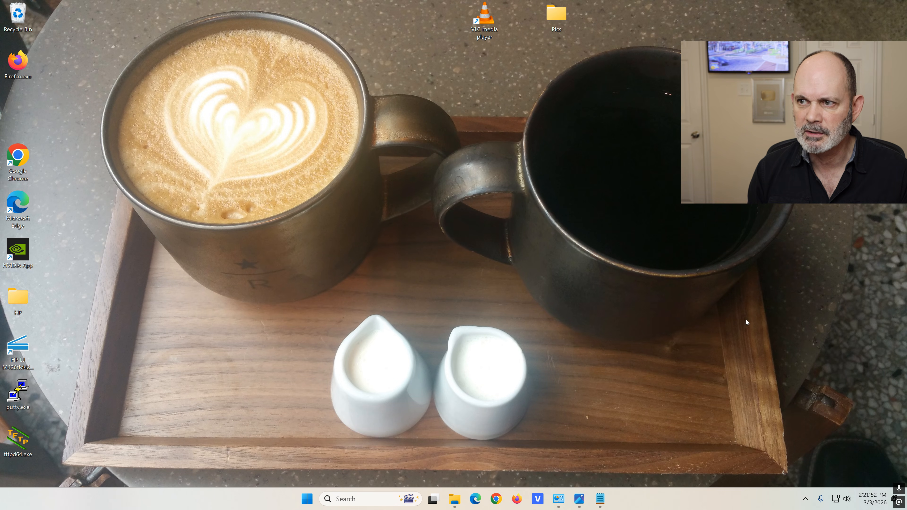
# Open a maximized InPrivate Edge window and load 192.168.1.1
pyautogui.rightClick(473, 500)
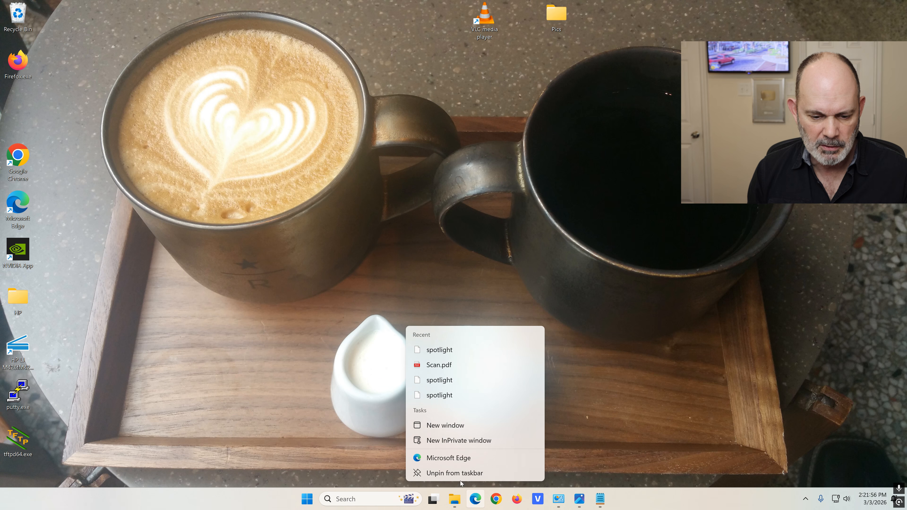
pyautogui.click(446, 440)
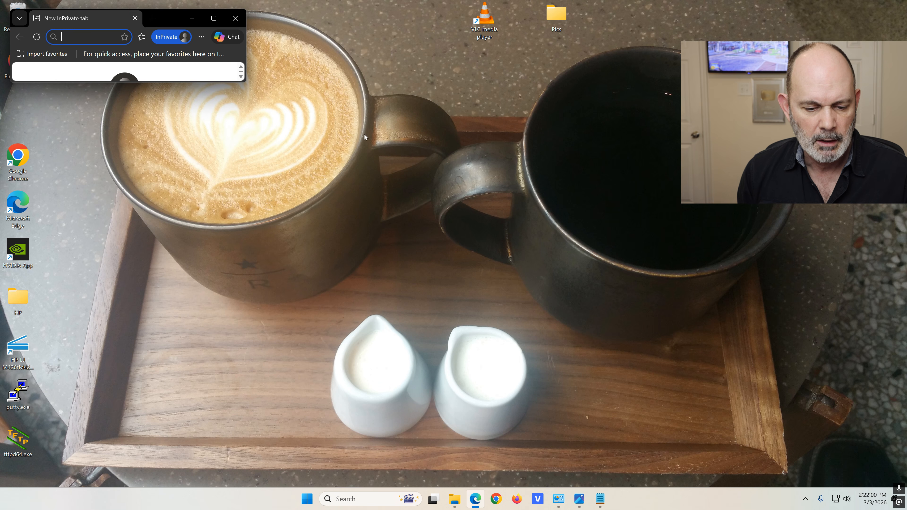
pyautogui.click(209, 12)
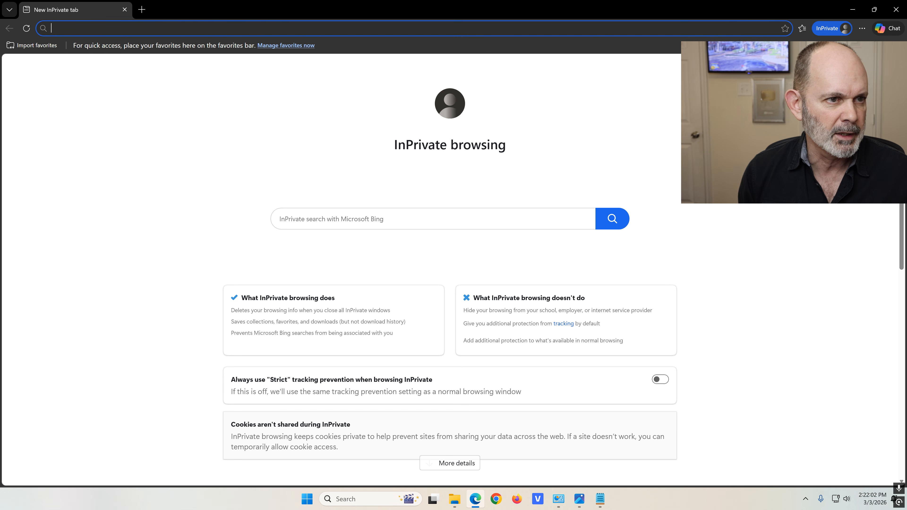
pyautogui.write('192.168.1.1')
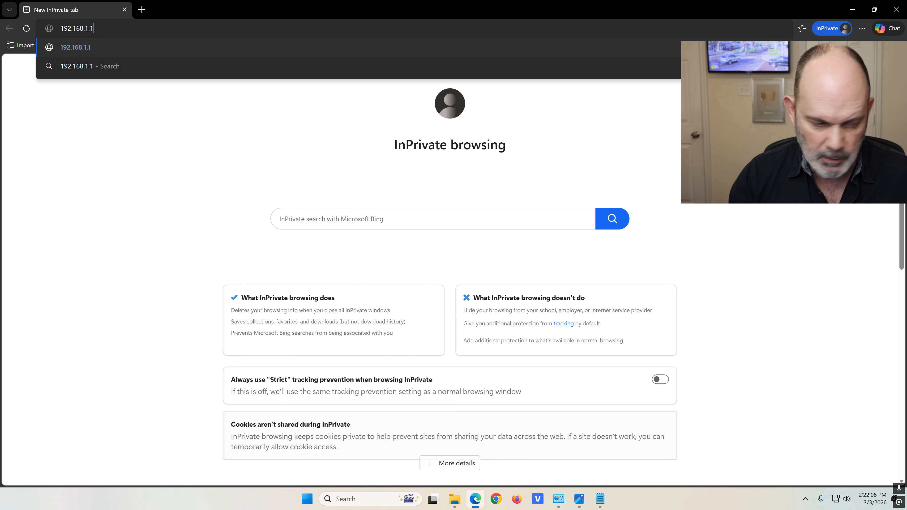
pyautogui.press('Return')
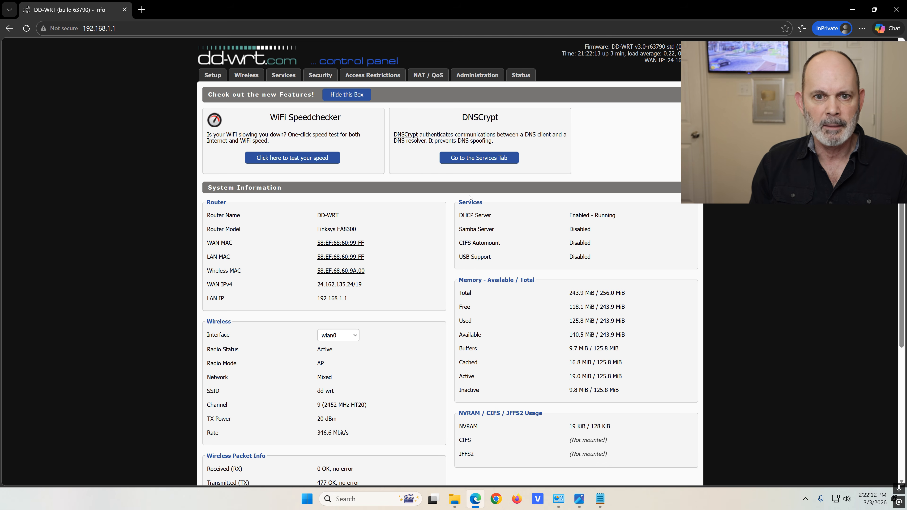
# Scroll through the DD-WRT Info page, then go to Administration to reach the sign-in prompt
pyautogui.scroll(-3, 469, 204)
pyautogui.scroll(-2, 469, 205)
pyautogui.scroll(1, 470, 204)
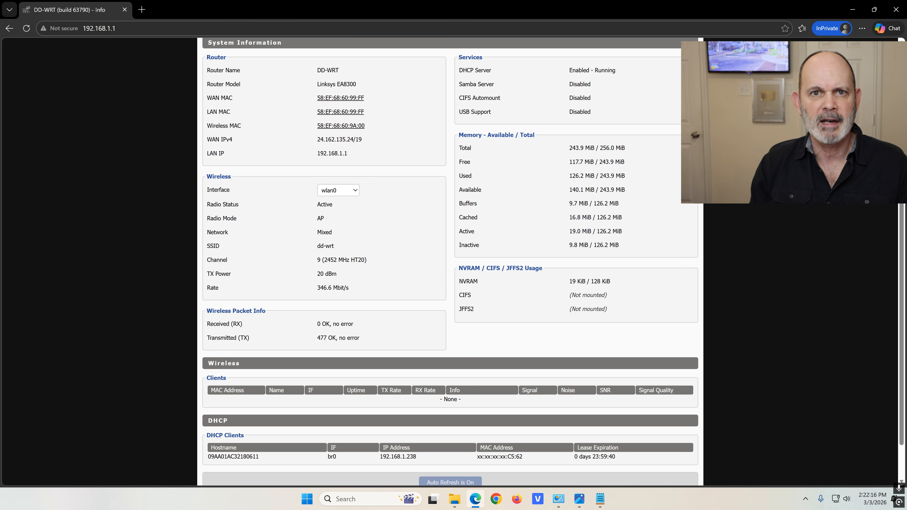
pyautogui.scroll(4, 469, 204)
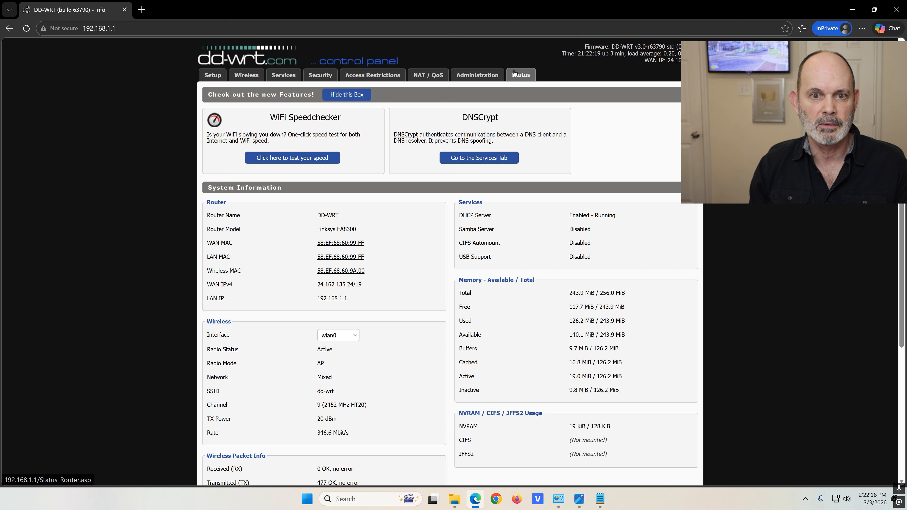
pyautogui.click(483, 77)
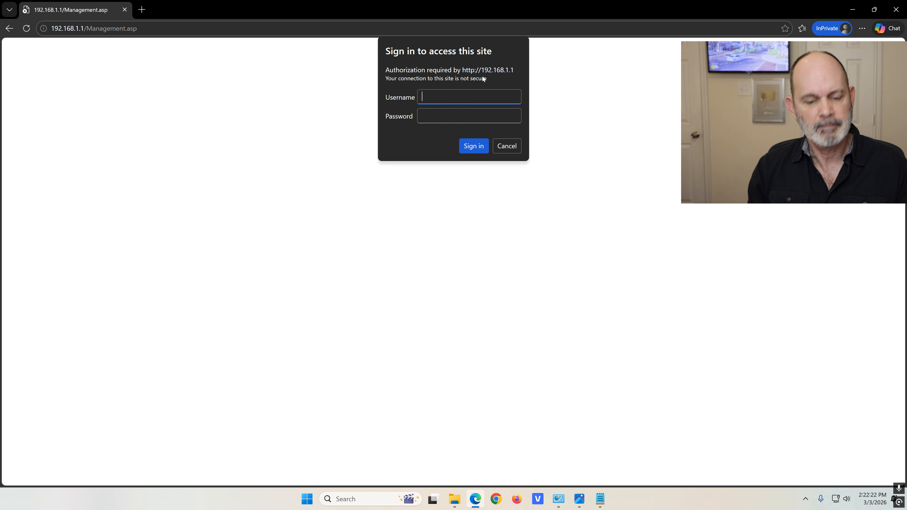
# Sign in to the router as admin with the pasted admin password
pyautogui.write('admin')
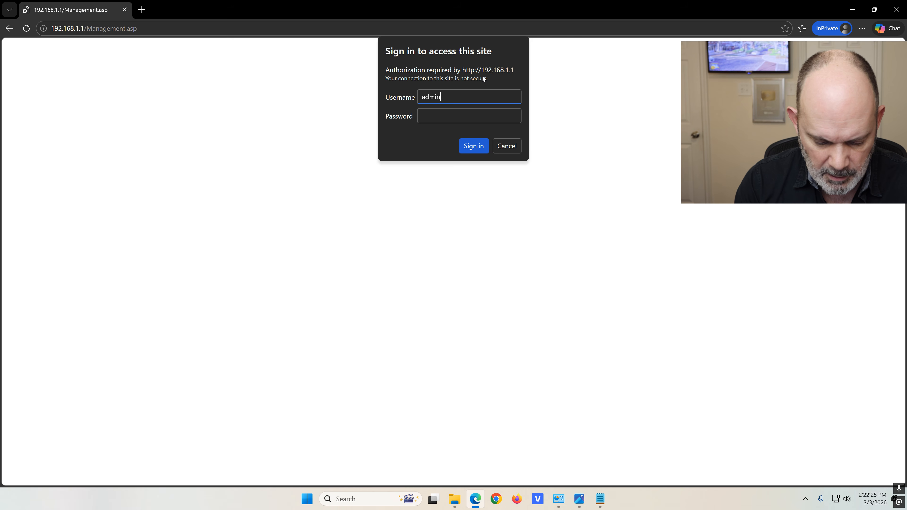
pyautogui.press('Tab')
pyautogui.hotkey('ctrl', 'v')
pyautogui.click(474, 150)
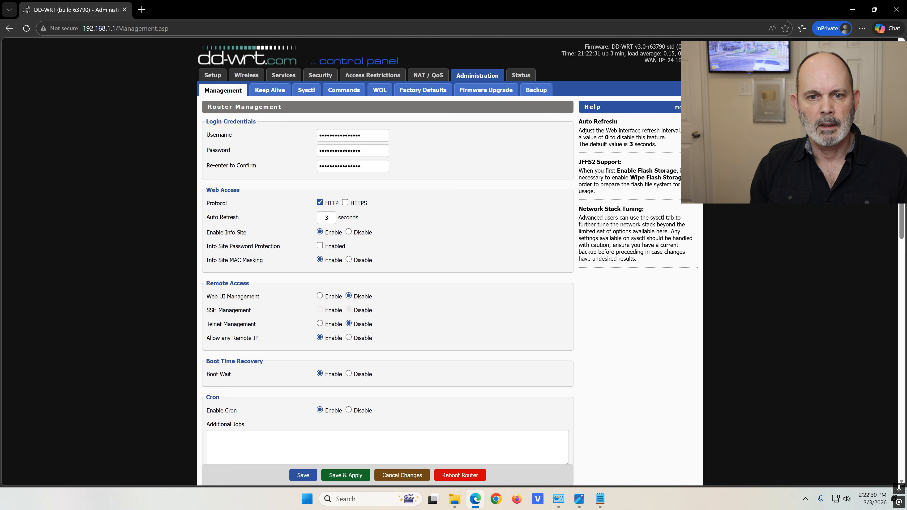
# Enable Info Site Password Protection, Save and Apply the settings, then close Edge
pyautogui.moveTo(207, 245)
pyautogui.mouseDown()
pyautogui.moveTo(284, 248)
pyautogui.moveTo(205, 251)
pyautogui.mouseUp()
pyautogui.click(204, 252)
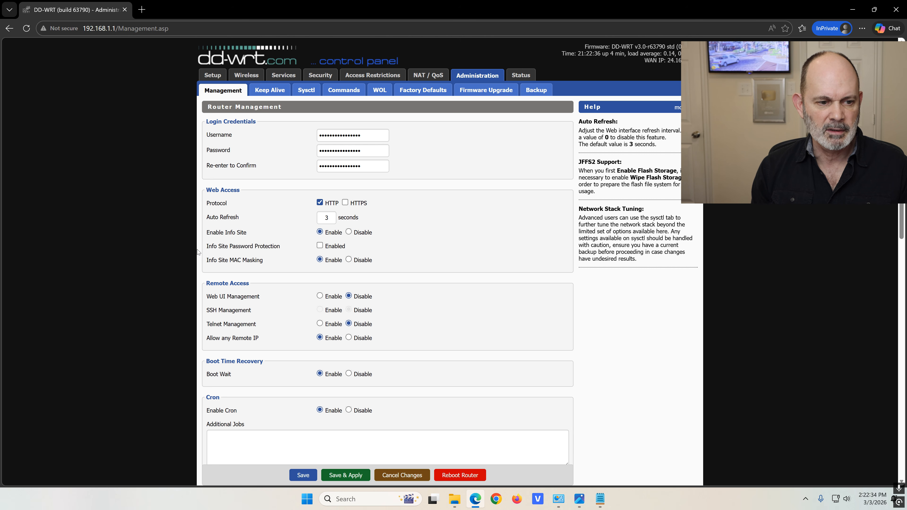
pyautogui.tripleClick(207, 250)
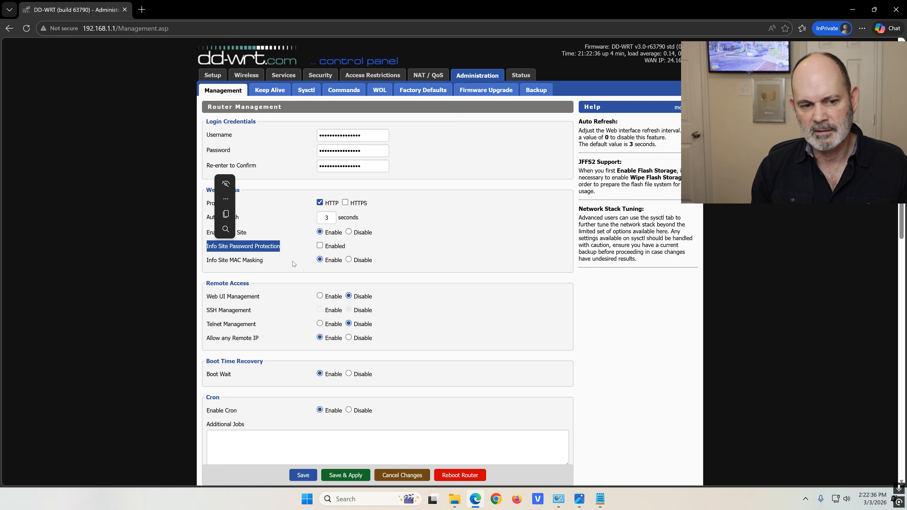
pyautogui.click(460, 247)
pyautogui.click(319, 246)
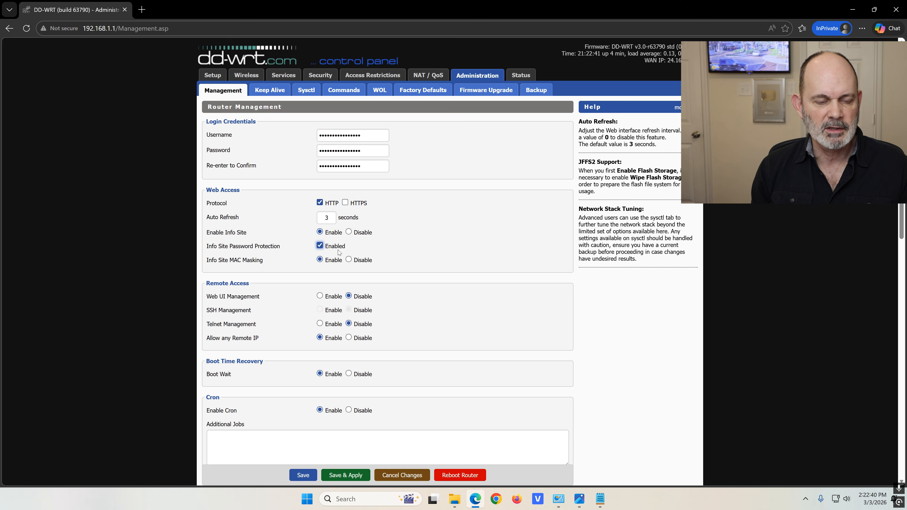
pyautogui.click(305, 476)
pyautogui.click(343, 474)
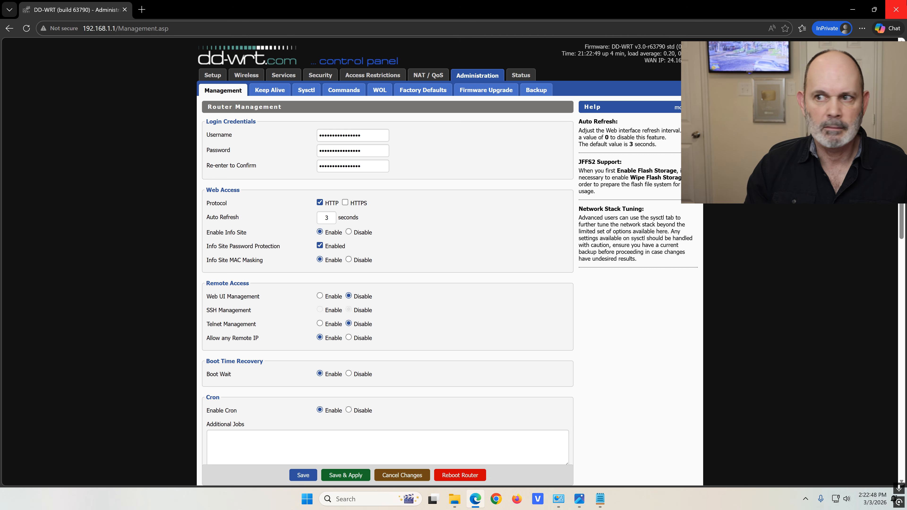
pyautogui.click(896, 9)
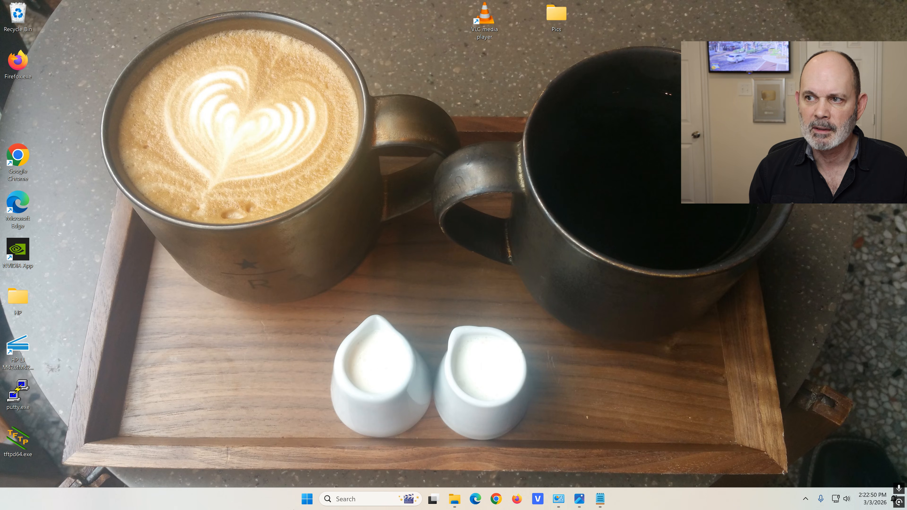
# Open a new maximized InPrivate Edge window and go to 192.168.1.1
pyautogui.rightClick(472, 499)
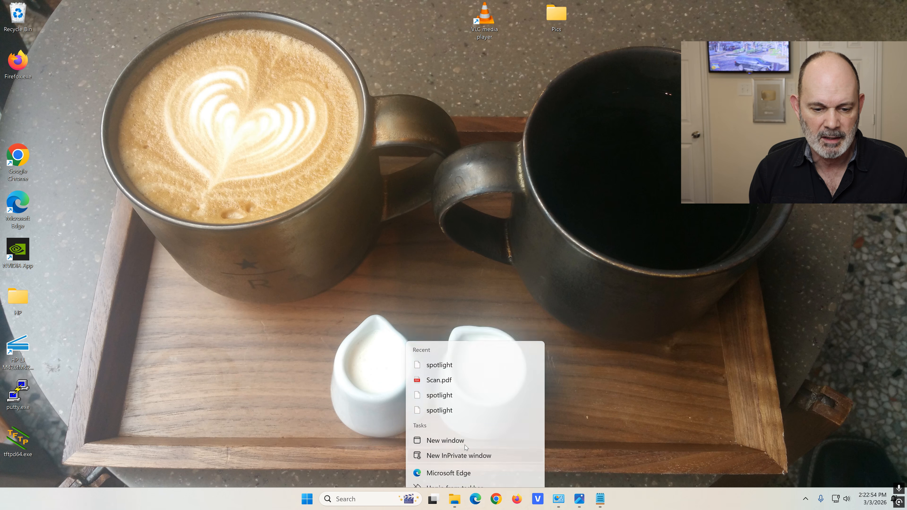
pyautogui.click(464, 451)
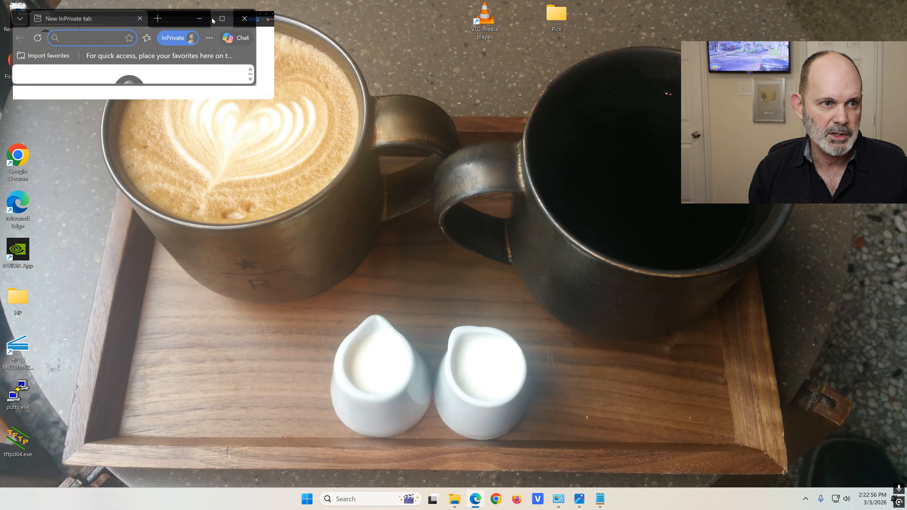
pyautogui.click(214, 19)
pyautogui.click(219, 28)
pyautogui.write('192.168')
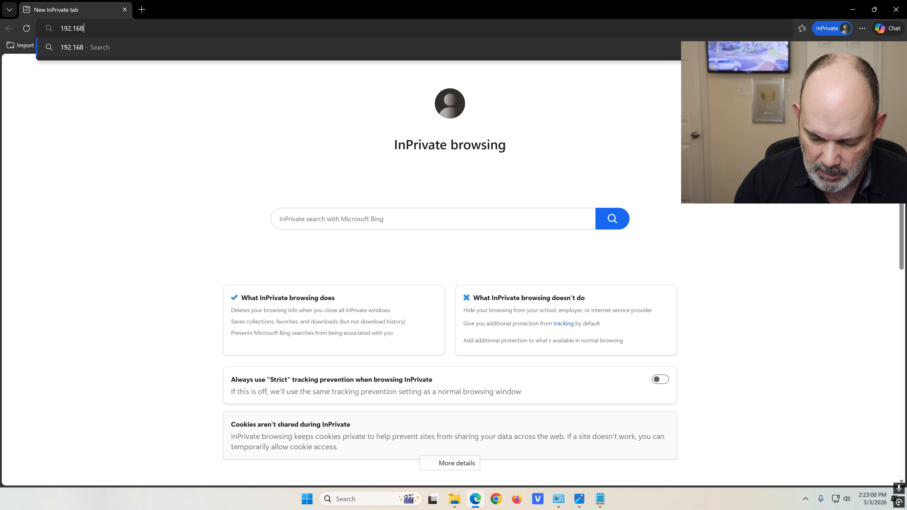
pyautogui.write('.1.1')
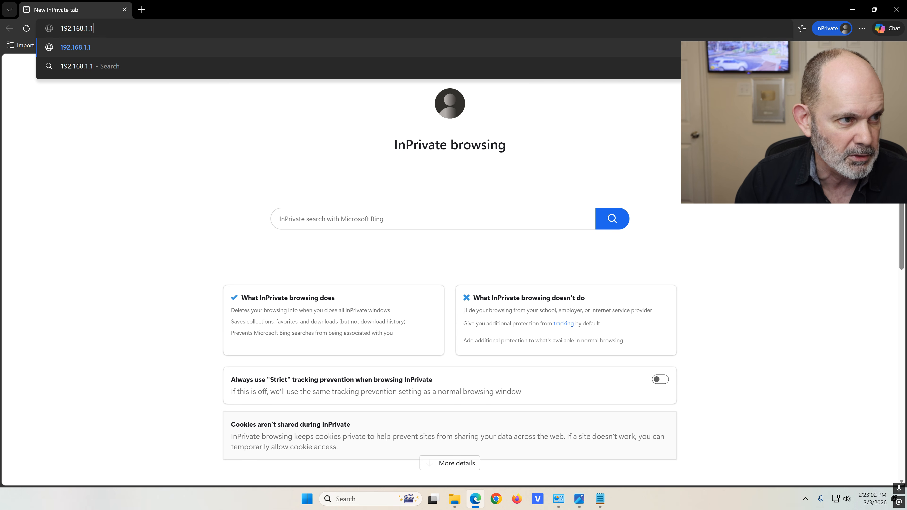
pyautogui.press('Return')
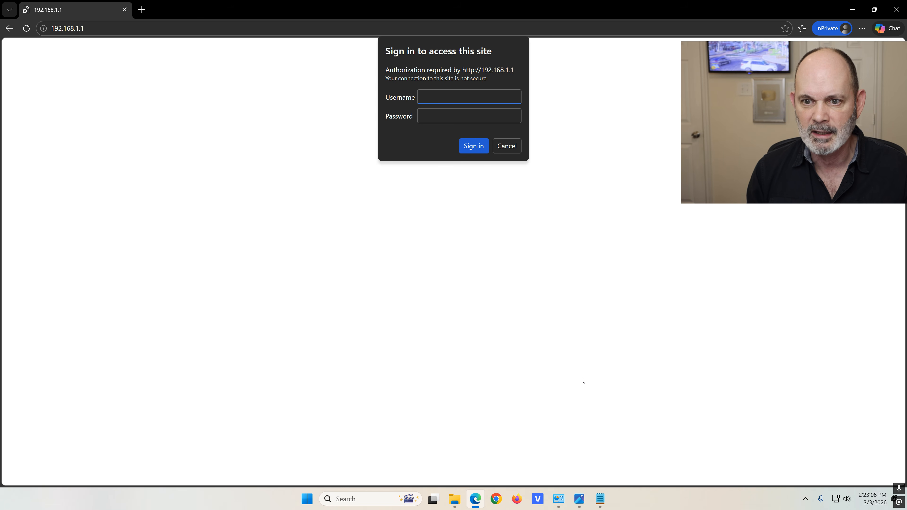
# Sign in as admin with the pasted router password
pyautogui.write('admin')
pyautogui.press('Tab')
pyautogui.hotkey('ctrl', 'v')
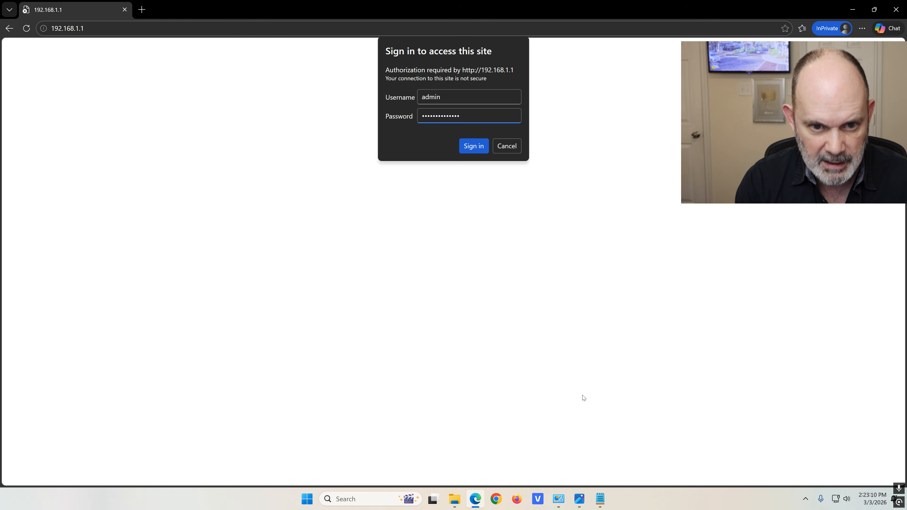
pyautogui.click(474, 145)
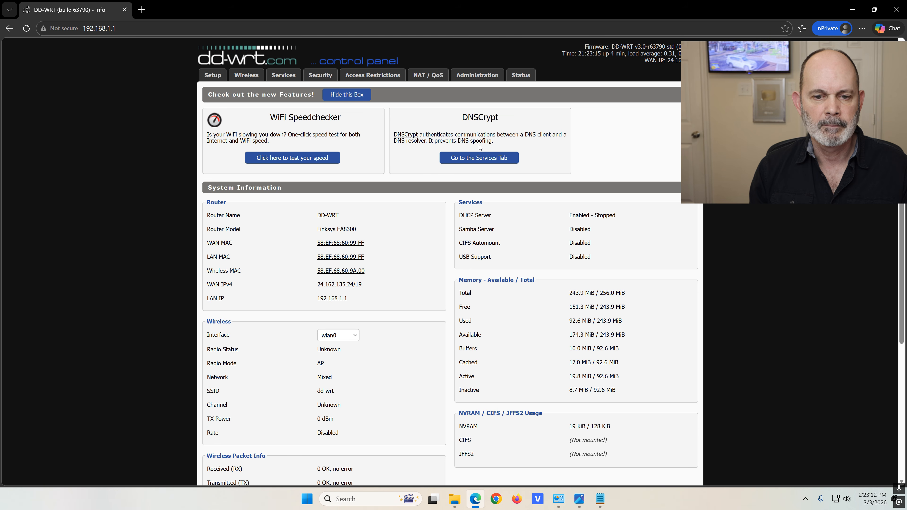
# Go to Administration > Firmware Upgrade and bring up the Choose File picker
pyautogui.click(472, 76)
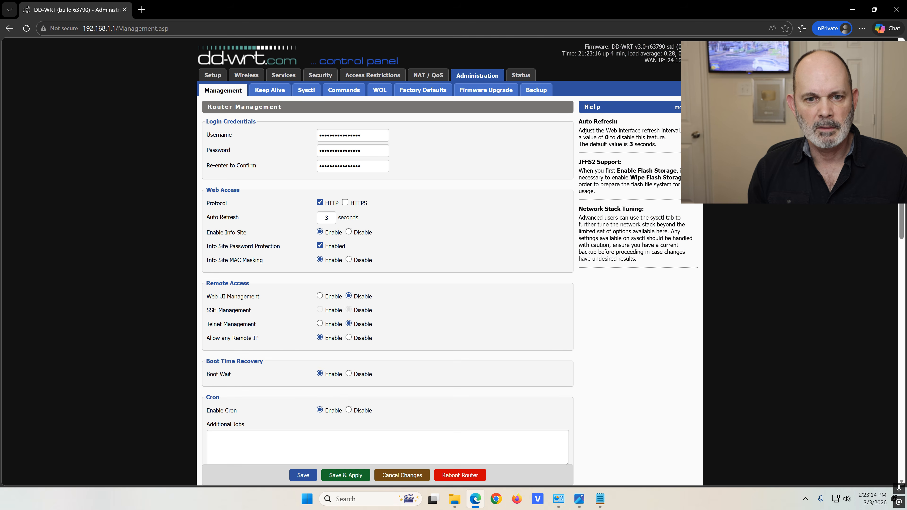
pyautogui.click(482, 92)
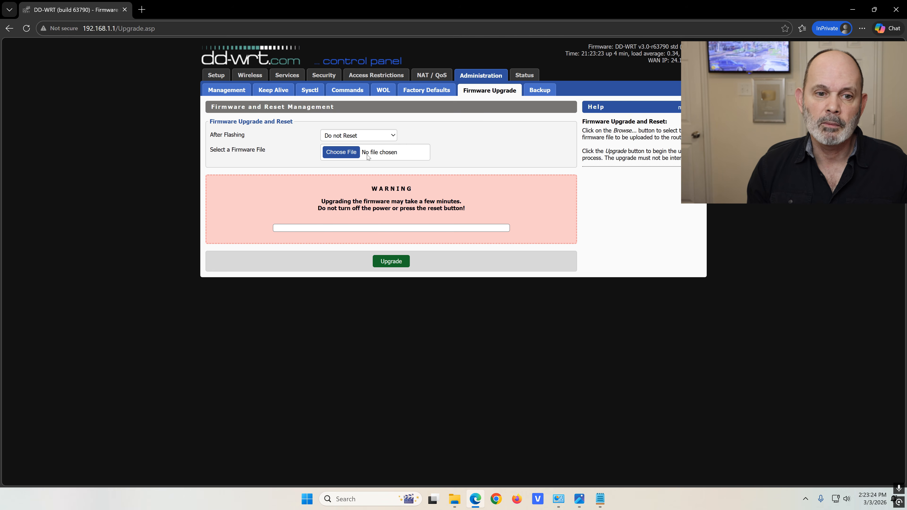
pyautogui.click(339, 154)
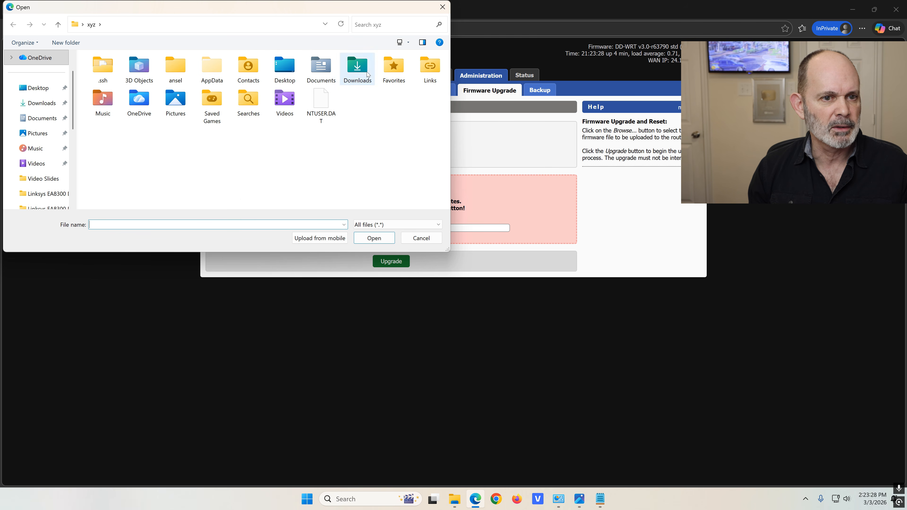
# Pick dd-wrt-ea8300-webflash.bin from Downloads > Linksys EA8300 DD-WRT as the upgrade file
pyautogui.doubleClick(357, 66)
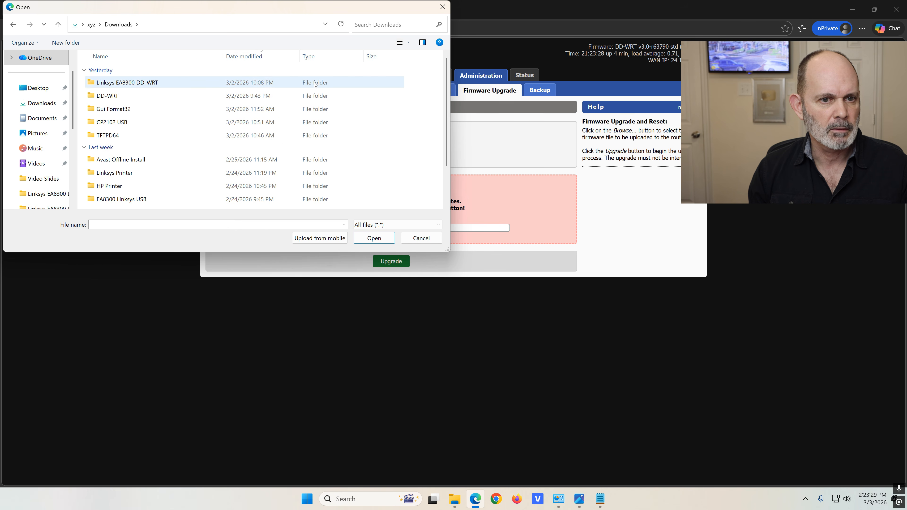
pyautogui.doubleClick(139, 82)
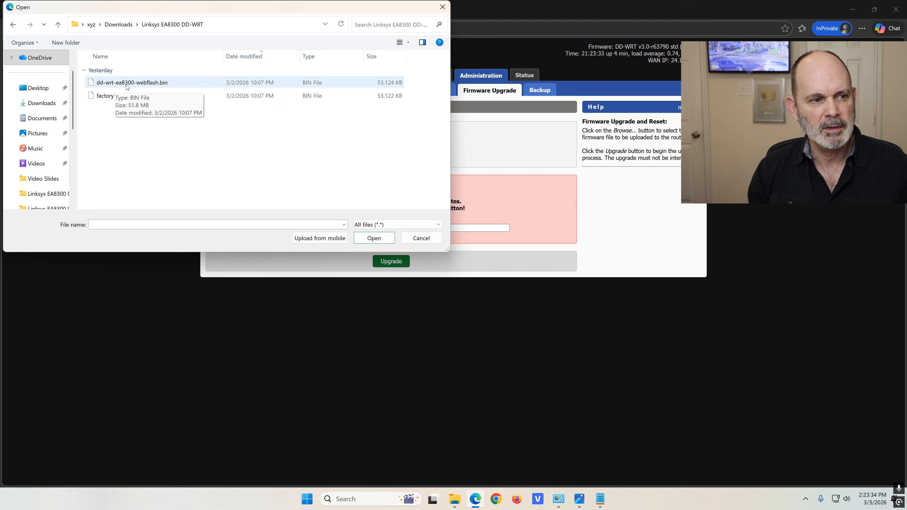
pyautogui.click(162, 83)
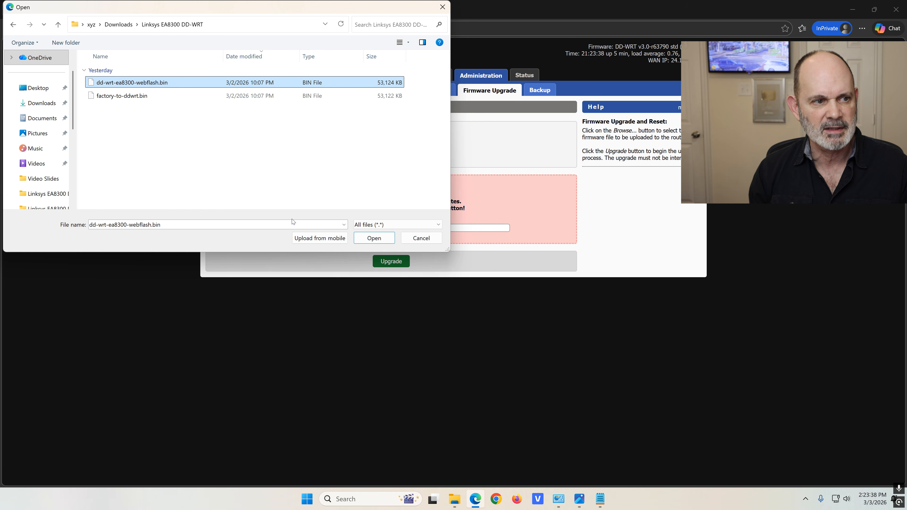
pyautogui.click(374, 239)
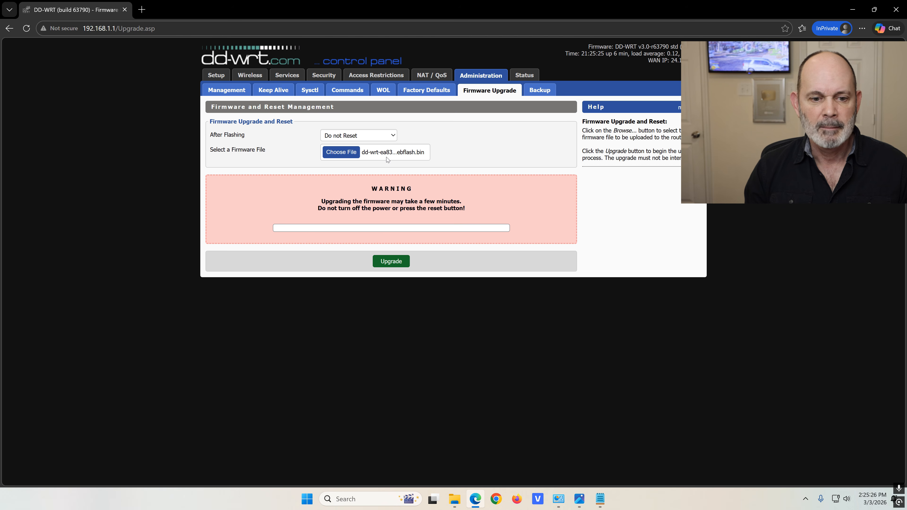
# Flash the firmware, reload 192.168.1.1 and sign in as admin to reach the Info page
pyautogui.click(394, 262)
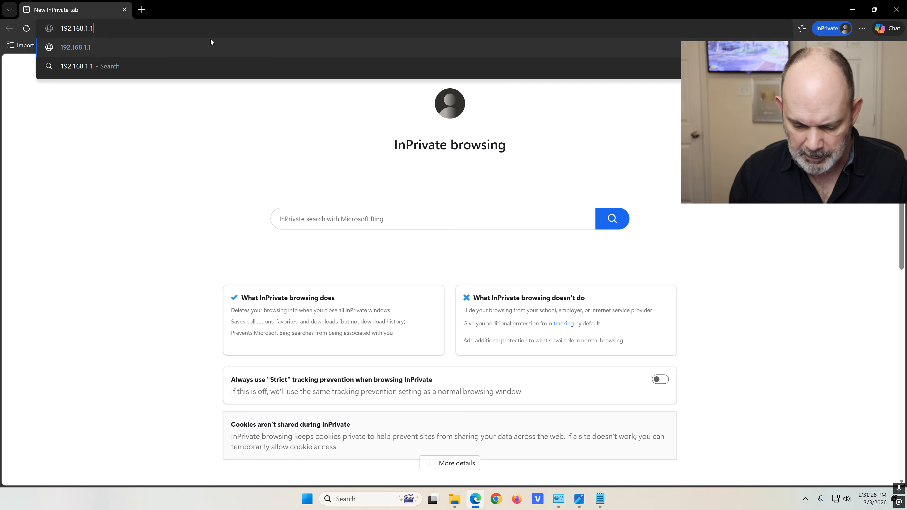
pyautogui.press('Return')
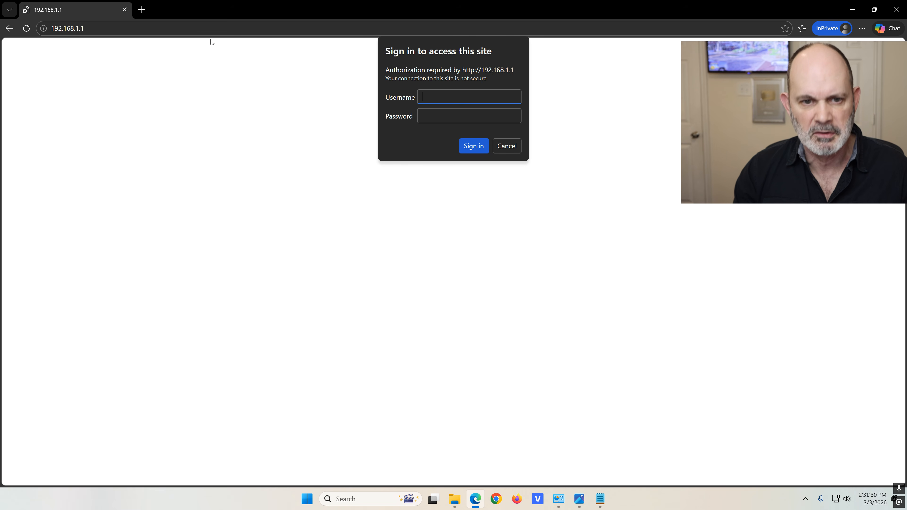
pyautogui.write('admin')
pyautogui.press('Tab')
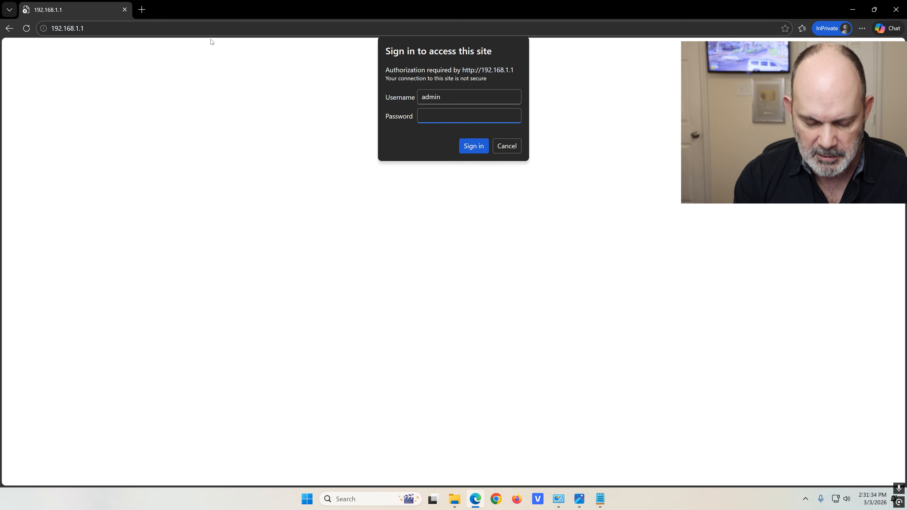
pyautogui.hotkey('ctrl', 'v')
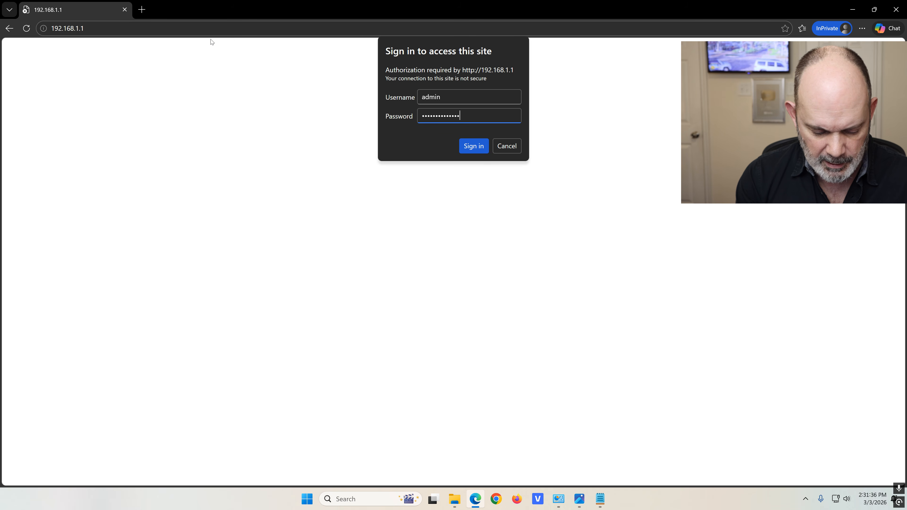
pyautogui.click(474, 146)
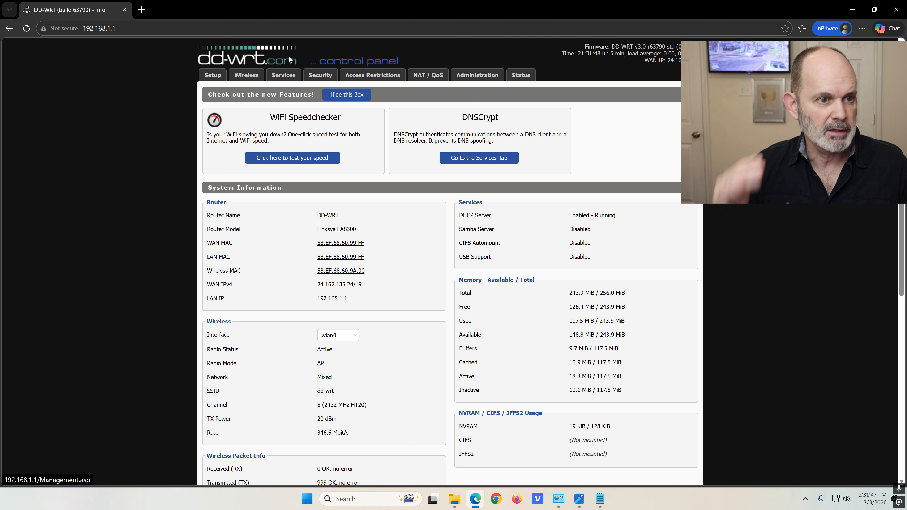
# On Basic Setup, choose US/Central as the NTP time zone and save
pyautogui.click(213, 75)
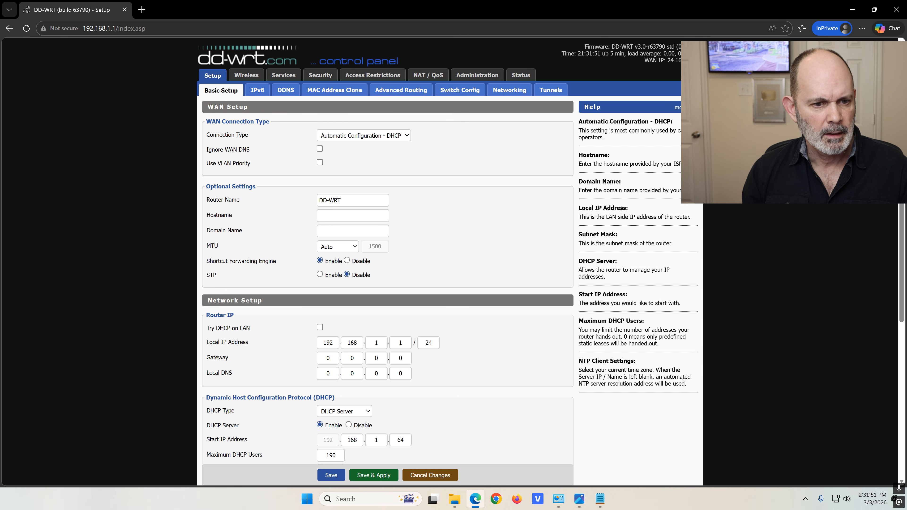
pyautogui.moveTo(276, 260); pyautogui.dragTo(208, 258)
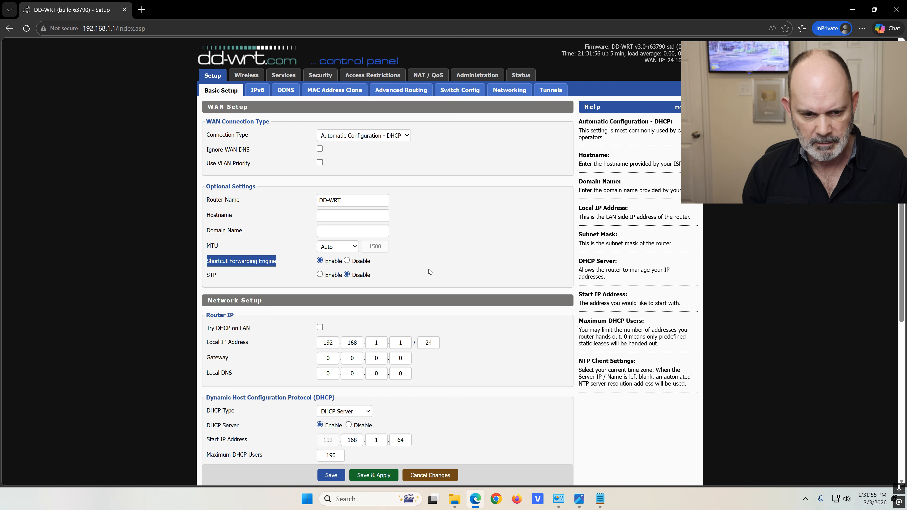
pyautogui.click(438, 263)
pyautogui.scroll(-6, 439, 267)
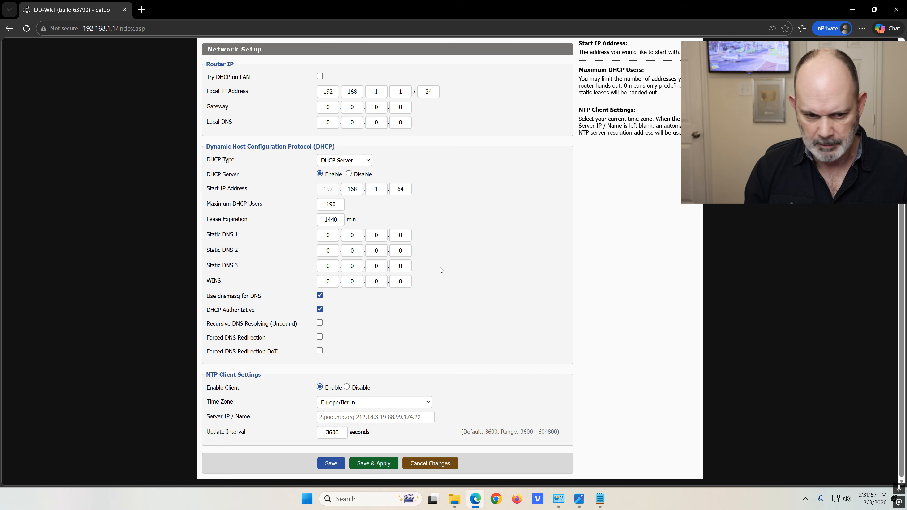
pyautogui.click(427, 402)
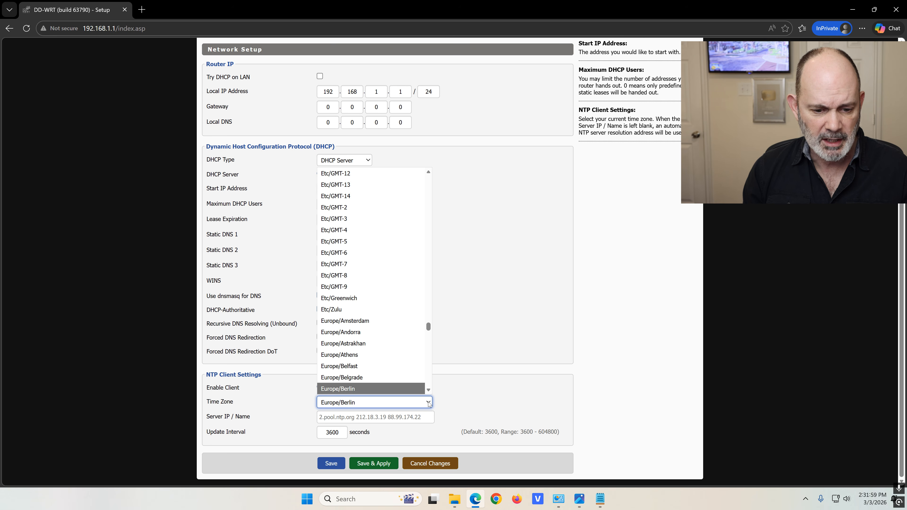
pyautogui.scroll(-20, 397, 347)
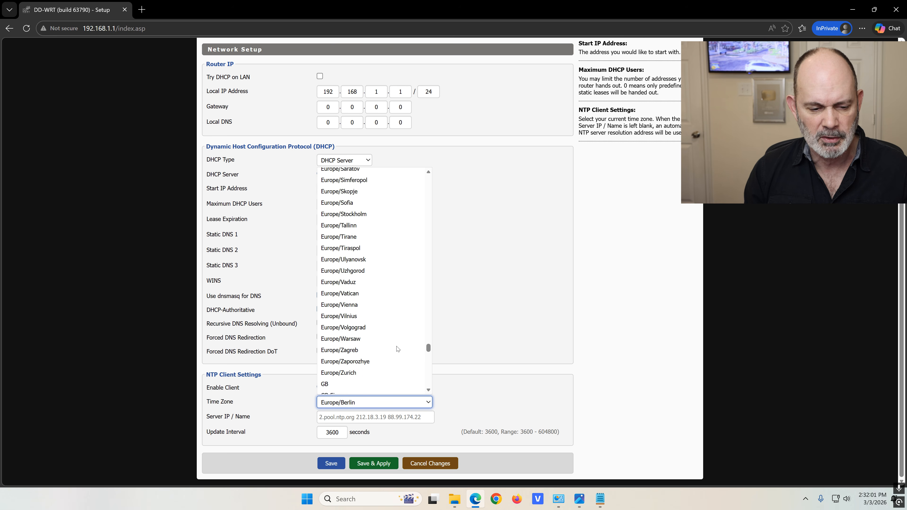
pyautogui.scroll(-12, 397, 348)
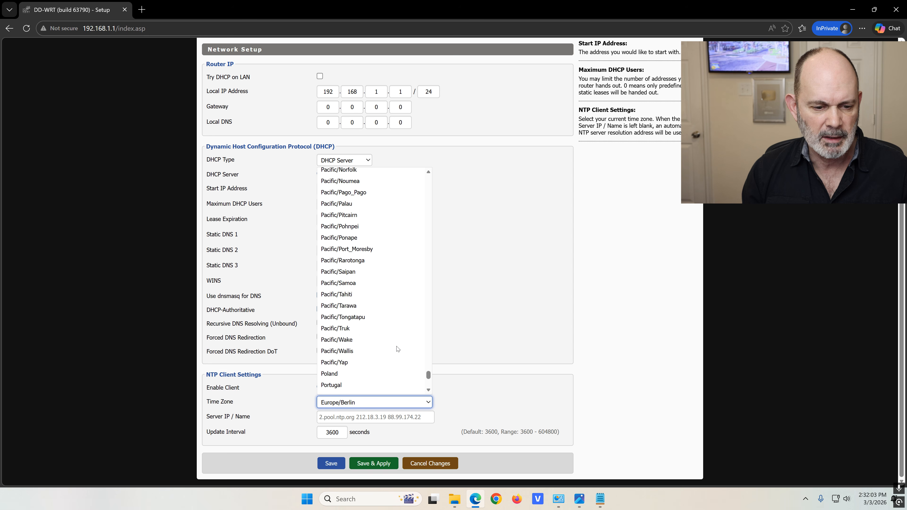
pyautogui.click(372, 333)
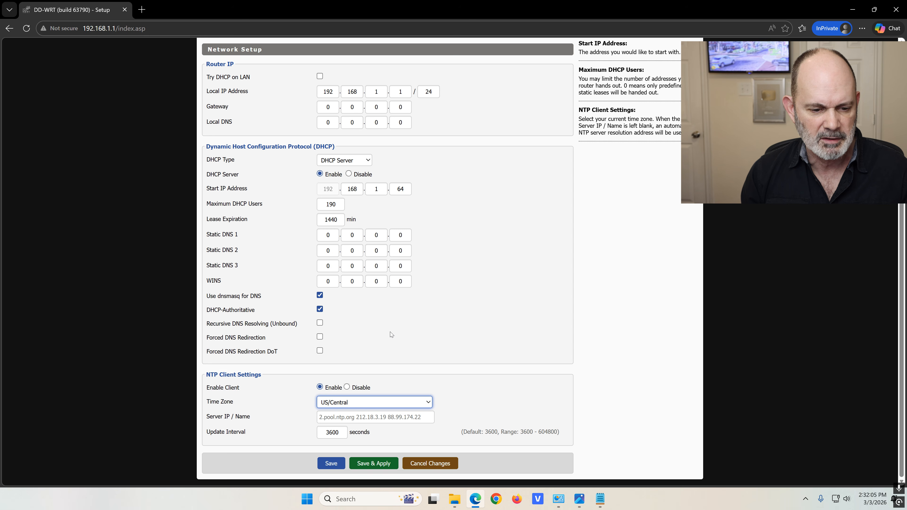
pyautogui.click(330, 464)
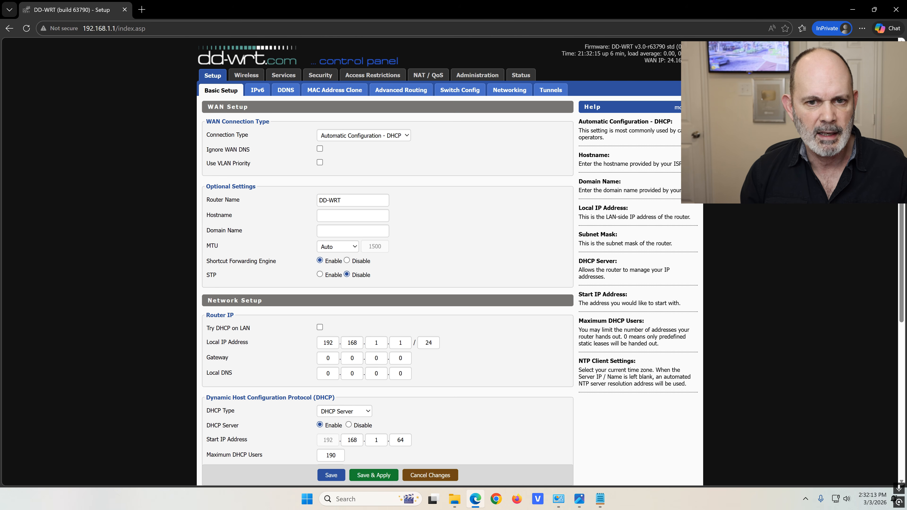
pyautogui.click(246, 76)
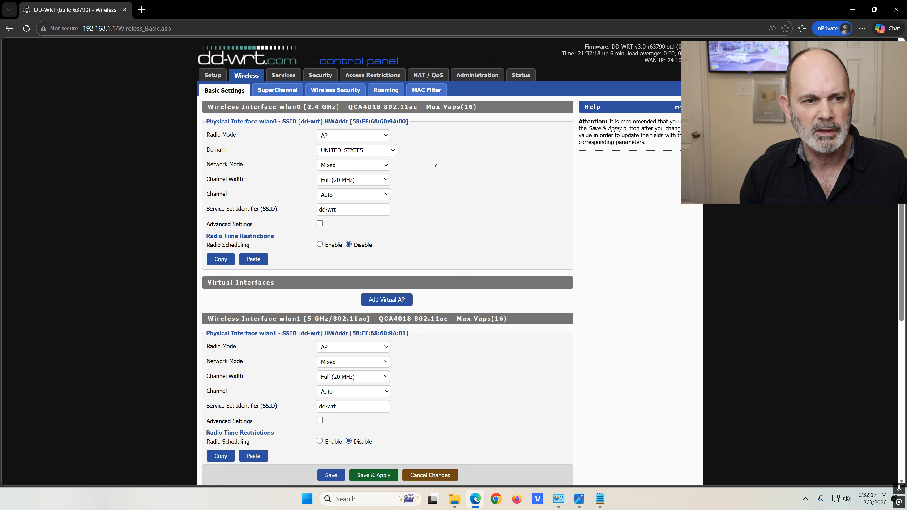
# Open Wireless > Wireless Security showing wlan0, wlan1 and wlan2
pyautogui.scroll(-6, 458, 150)
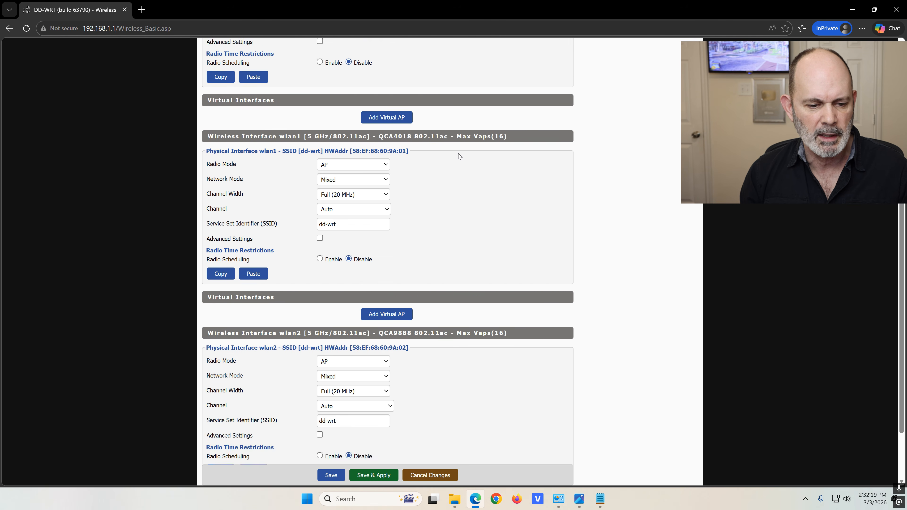
pyautogui.scroll(7, 457, 155)
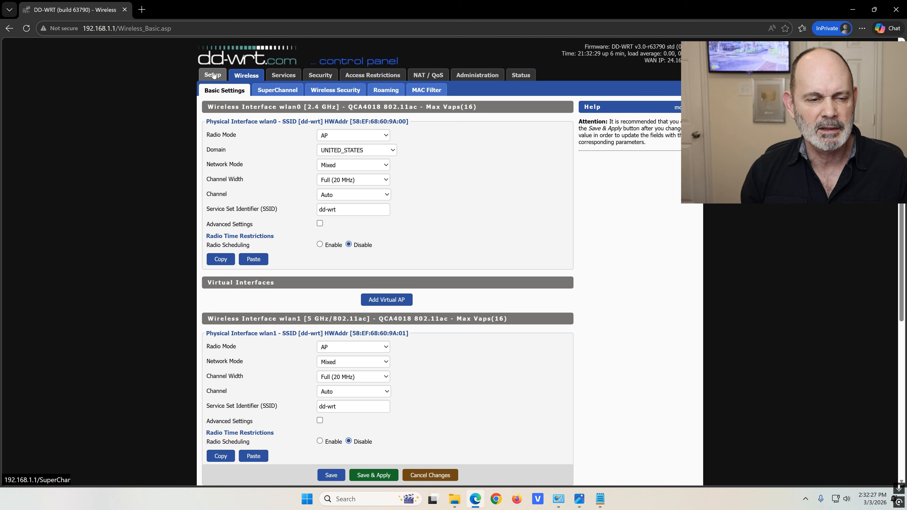
pyautogui.click(330, 92)
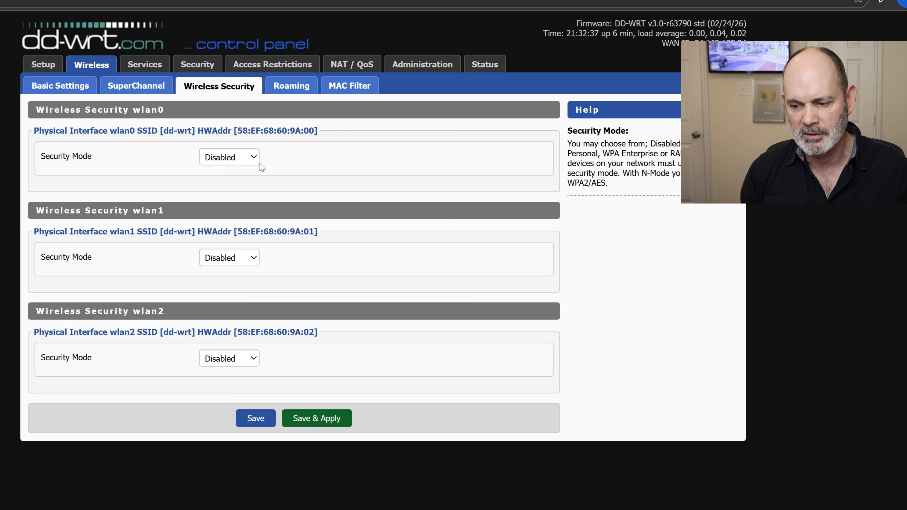
# Give wlan0 Security Mode WPA with WPA2 Personal, WPA3 Personal / SAE and CCMP-128 (AES)
pyautogui.click(253, 159)
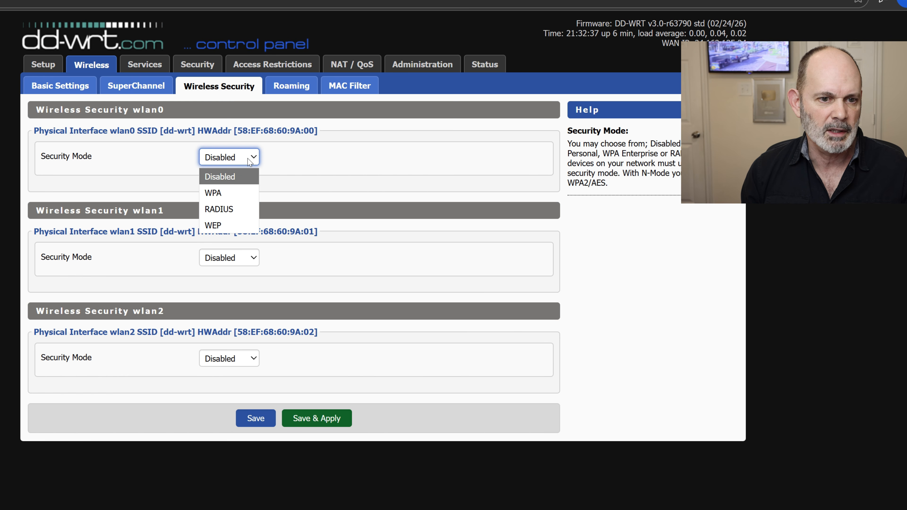
pyautogui.click(233, 191)
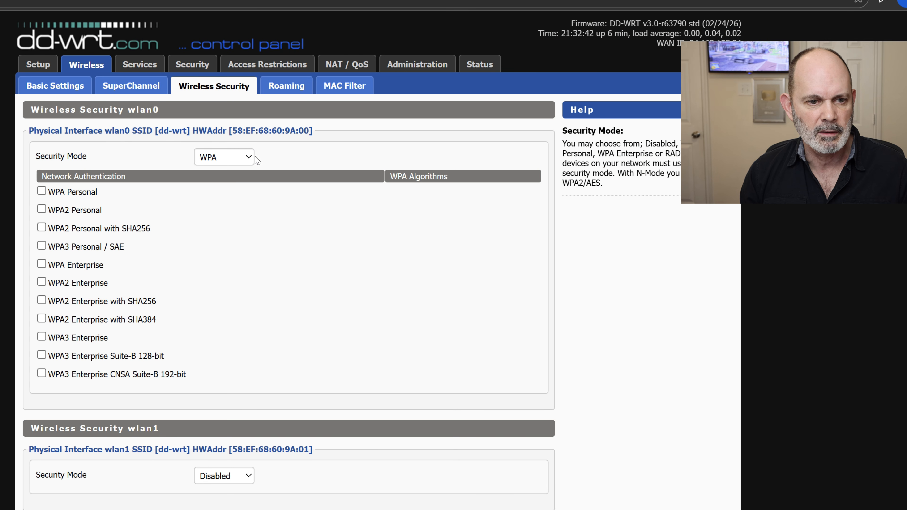
pyautogui.click(42, 209)
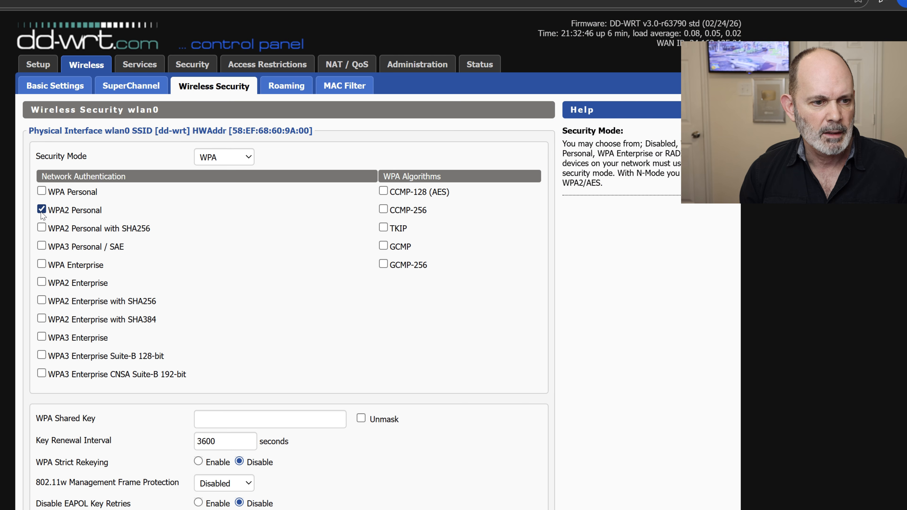
pyautogui.click(41, 246)
pyautogui.moveTo(76, 246); pyautogui.dragTo(48, 246)
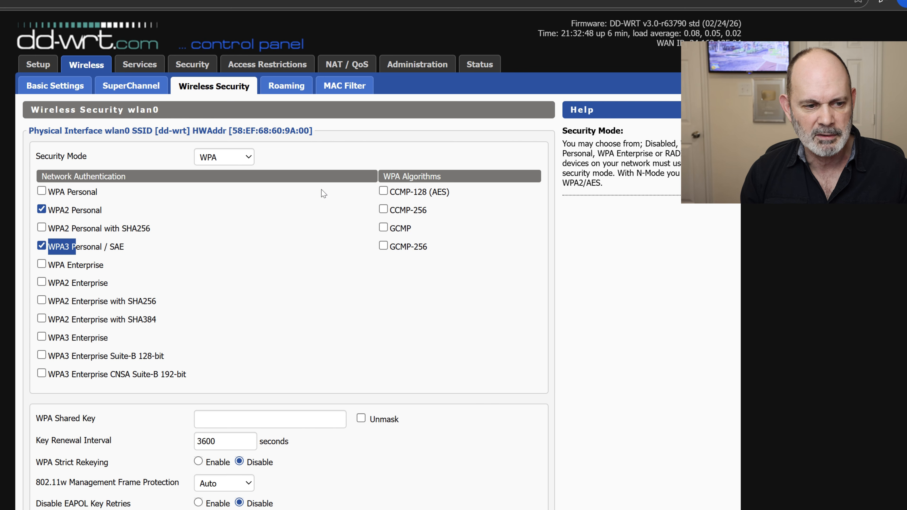
pyautogui.click(383, 192)
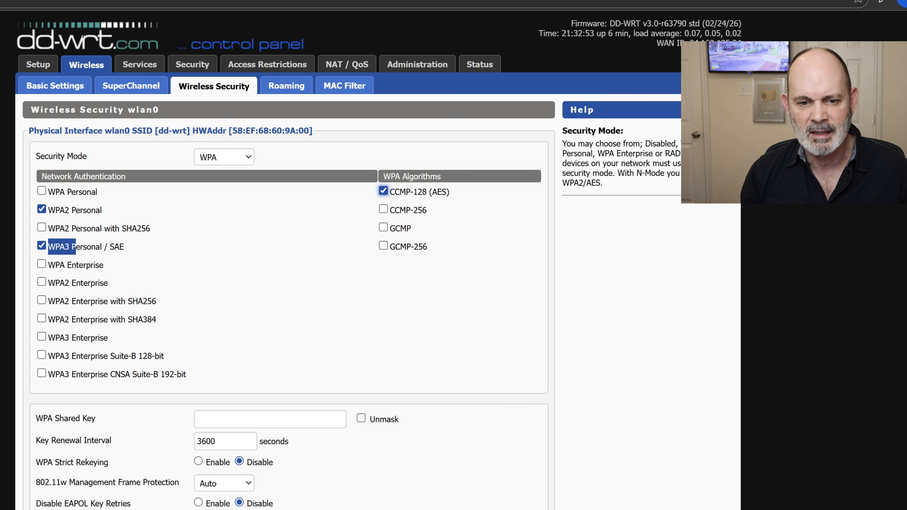
pyautogui.click(245, 251)
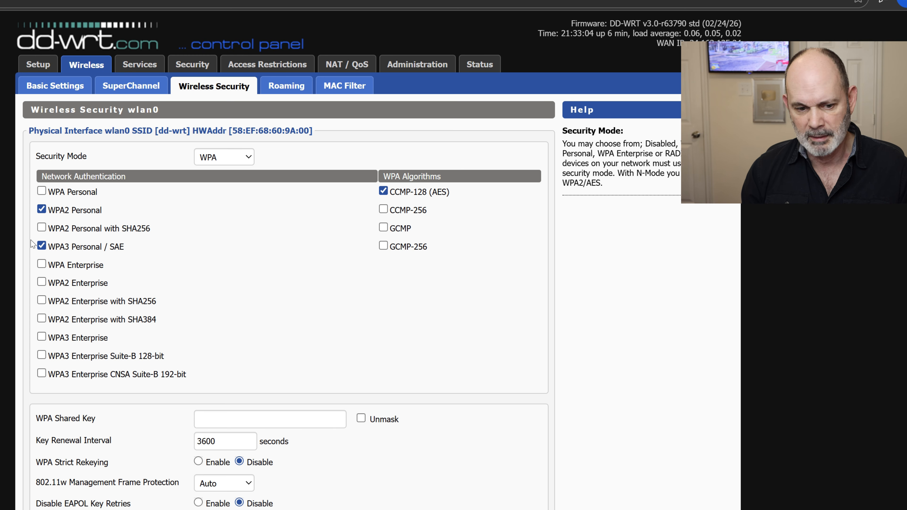
pyautogui.scroll(-2, 282, 389)
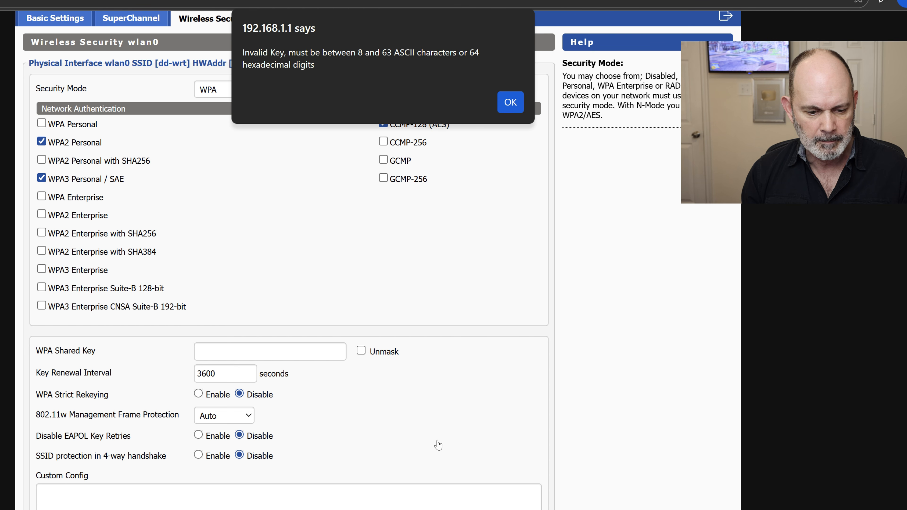
# Dismiss the Invalid Key alert, paste the Wi-Fi password into wlan0's WPA Shared Key, verify with Unmask
pyautogui.click(505, 104)
pyautogui.click(285, 352)
pyautogui.rightClick(281, 352)
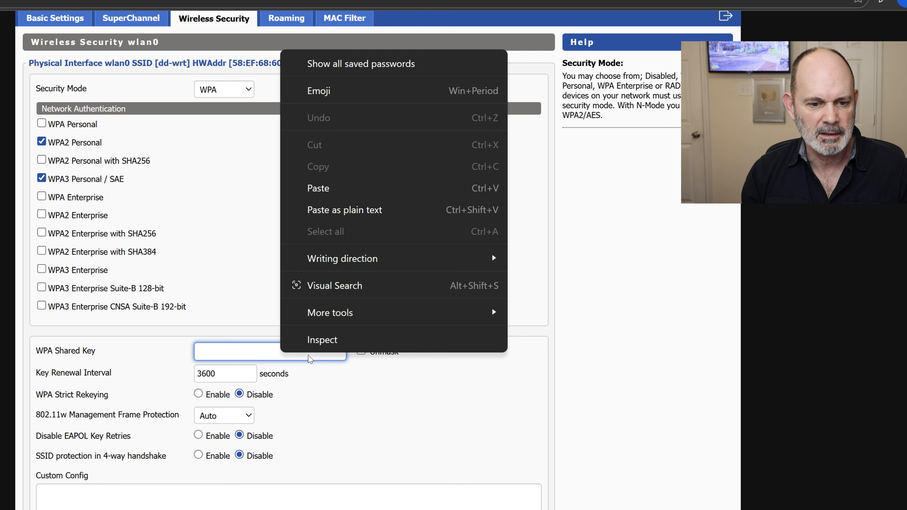
pyautogui.click(341, 188)
pyautogui.click(361, 350)
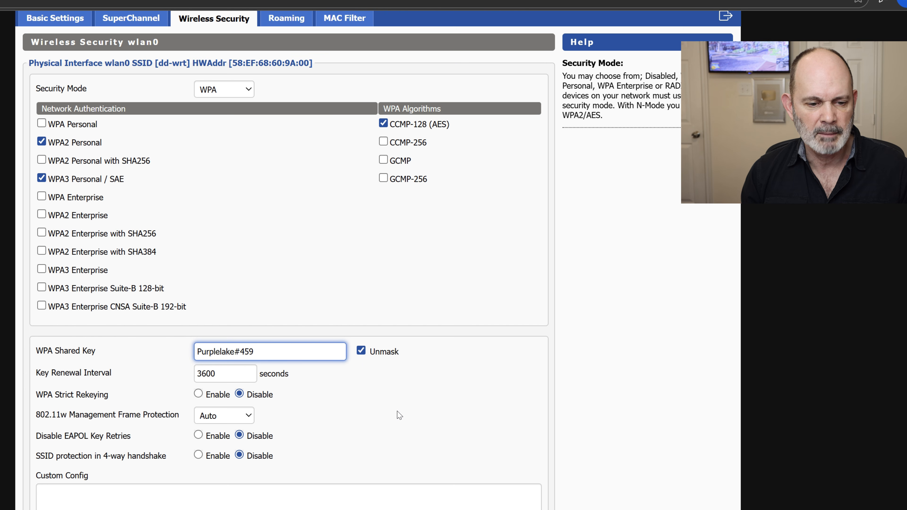
pyautogui.click(361, 350)
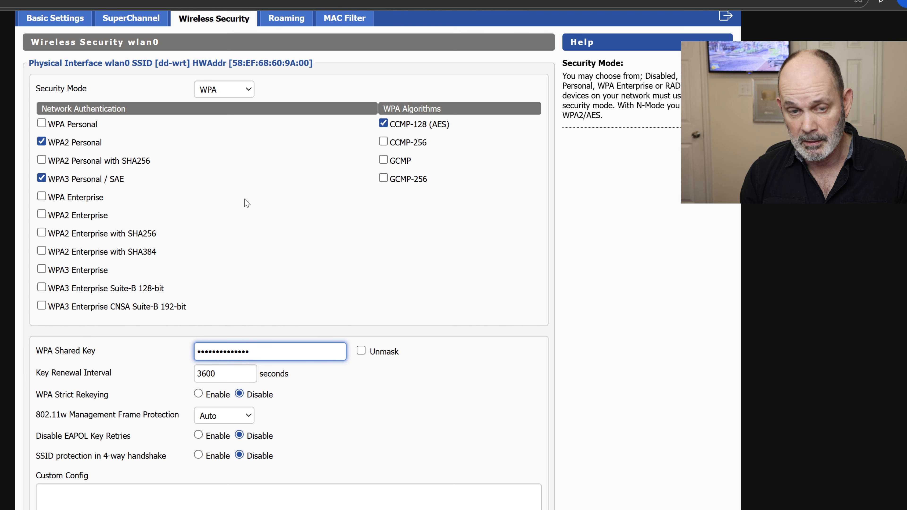
pyautogui.scroll(-4, 257, 198)
pyautogui.scroll(6, 344, 199)
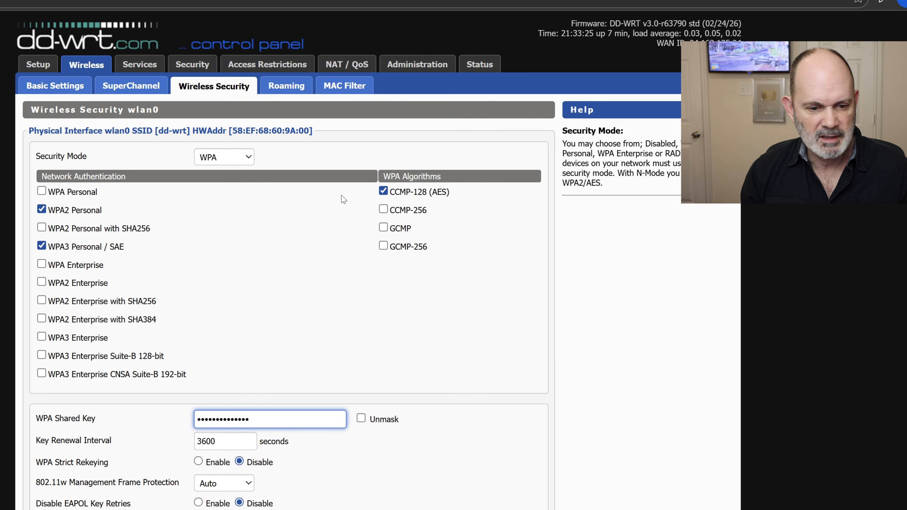
pyautogui.scroll(-2, 343, 198)
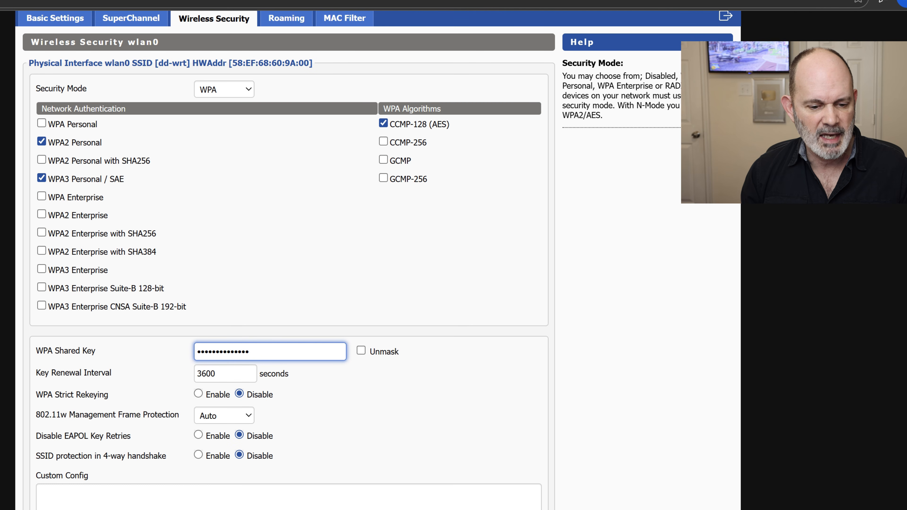
pyautogui.scroll(2, 342, 198)
pyautogui.scroll(-7, 345, 452)
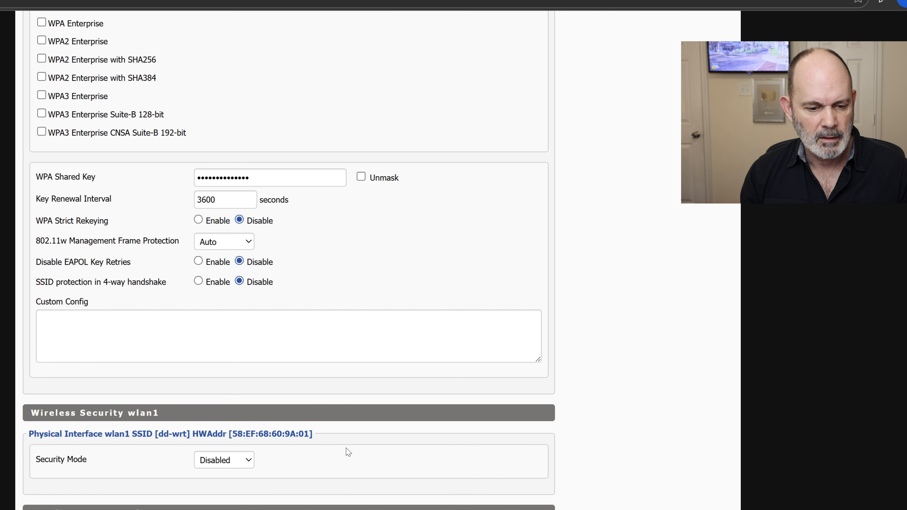
# Set the wlan1 security mode to WPA
pyautogui.click(248, 461)
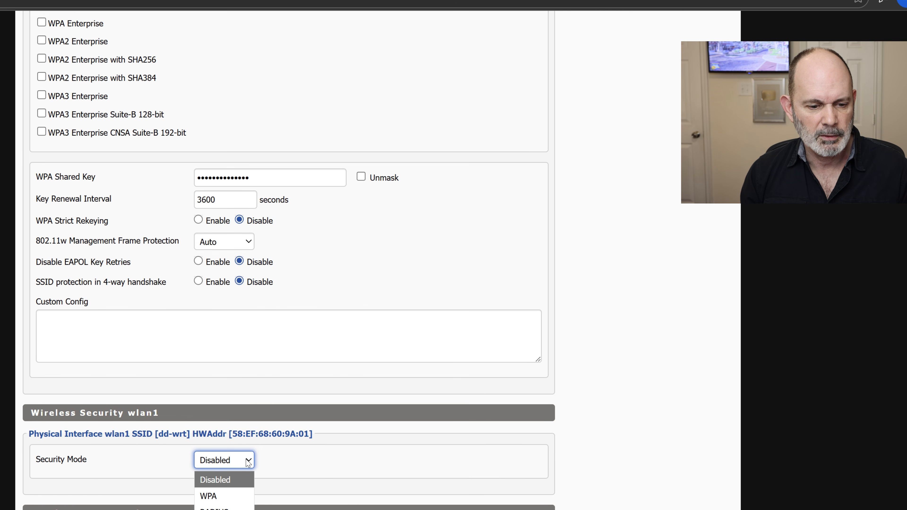
pyautogui.click(211, 496)
pyautogui.scroll(-10, 54, 251)
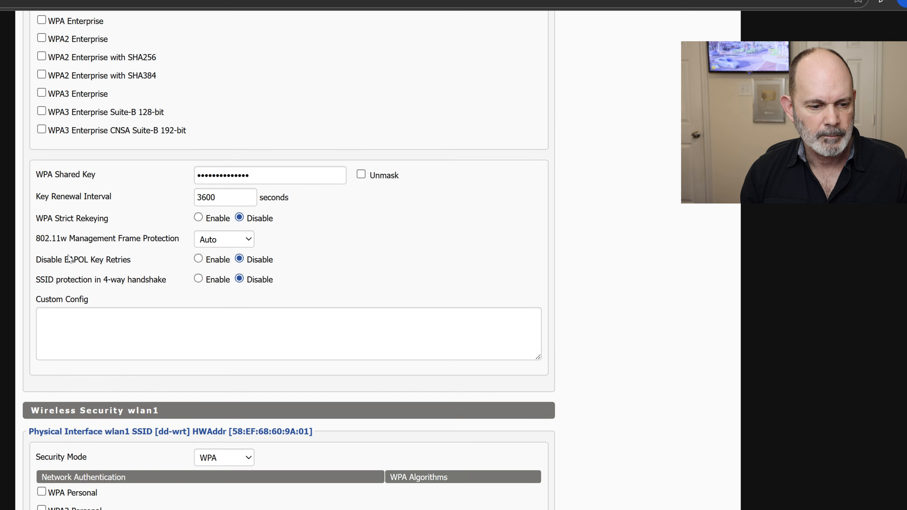
pyautogui.scroll(4, 221, 147)
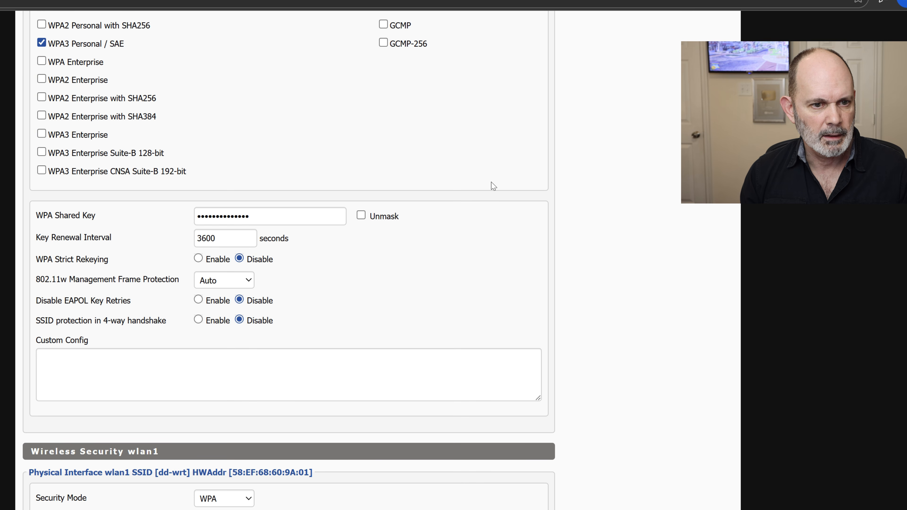
pyautogui.scroll(-7, 347, 232)
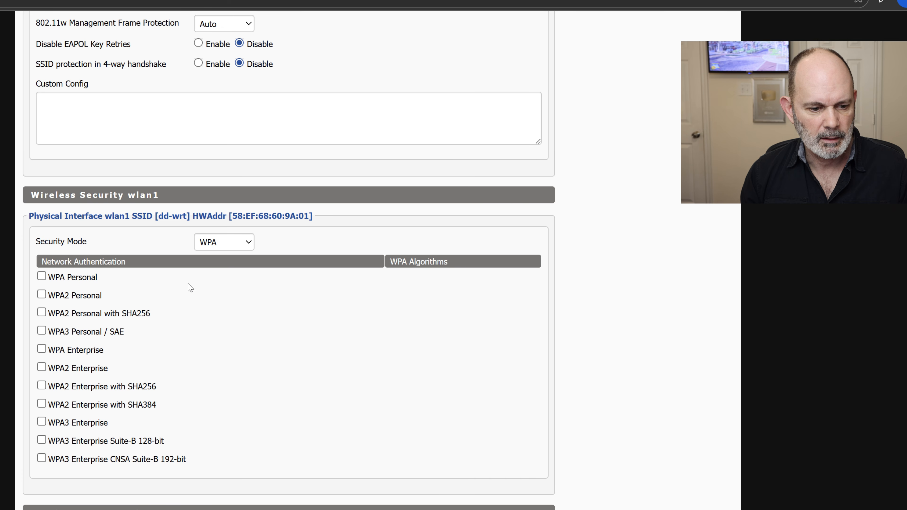
# Enable WPA2 Personal, WPA3 Personal / SAE and CCMP-128 (AES) on wlan1, dismissing the key warning
pyautogui.click(41, 295)
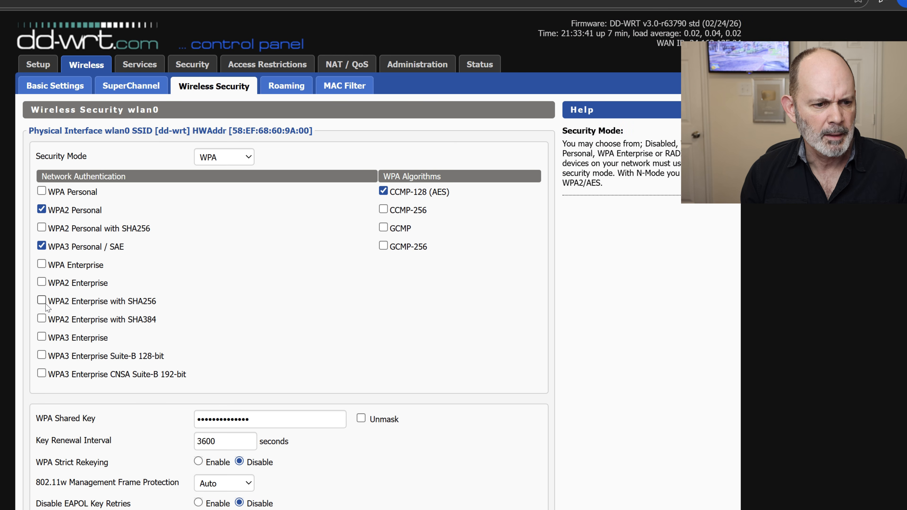
pyautogui.scroll(-11, 378, 259)
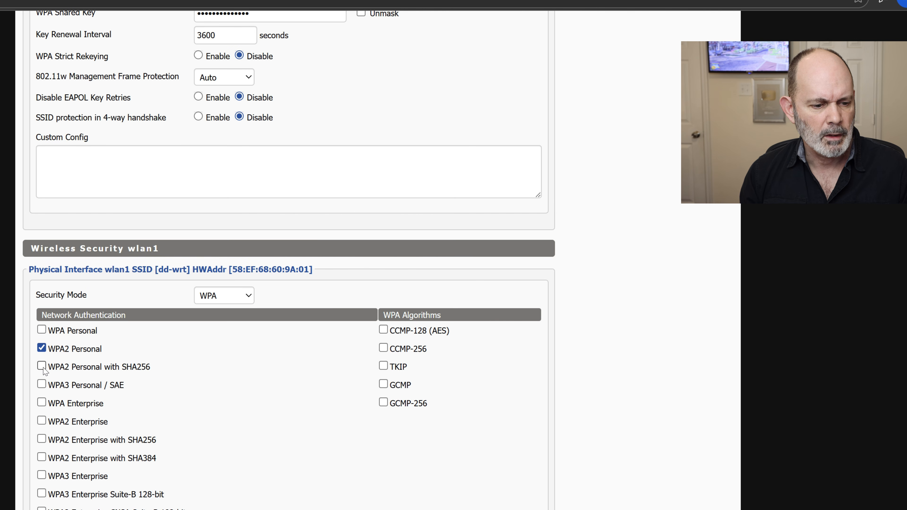
pyautogui.click(41, 385)
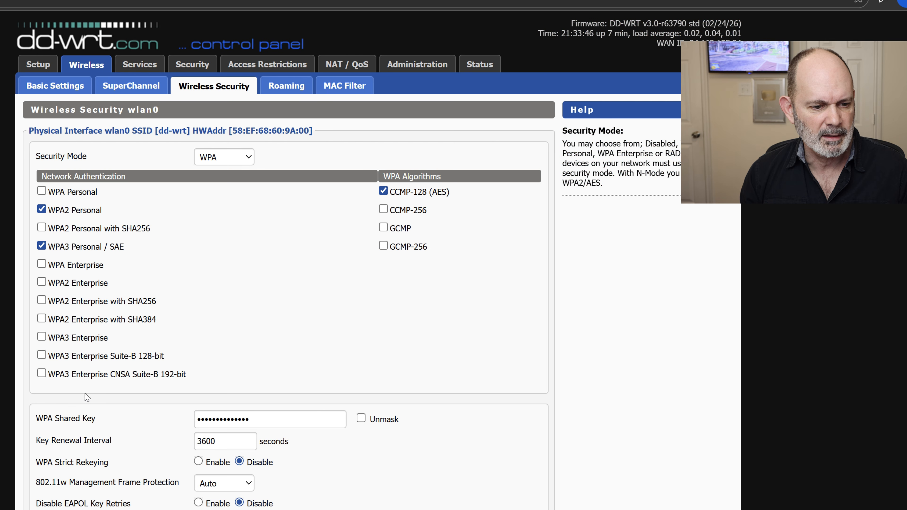
pyautogui.scroll(-11, 288, 378)
pyautogui.click(383, 329)
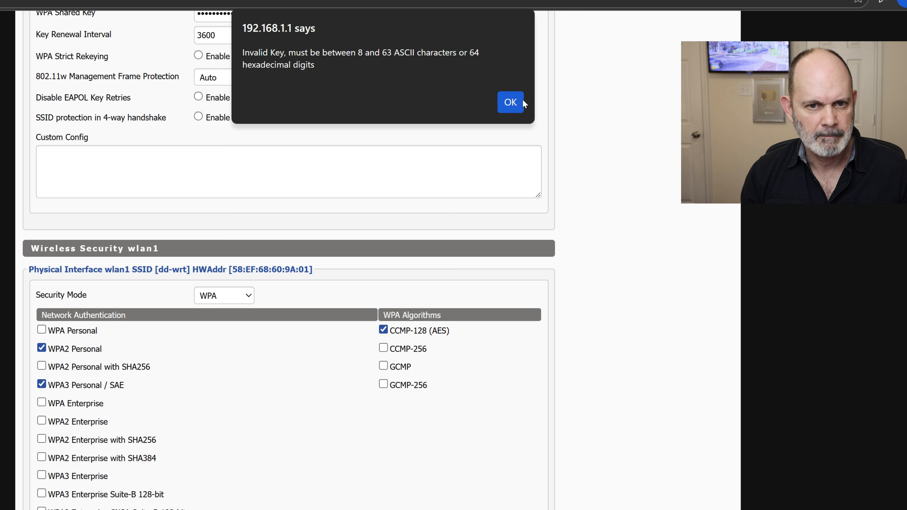
pyautogui.click(516, 103)
pyautogui.scroll(-5, 502, 129)
# Paste the shared key into the wlan1 WPA Shared Key field
pyautogui.click(248, 279)
pyautogui.rightClick(249, 279)
pyautogui.click(308, 421)
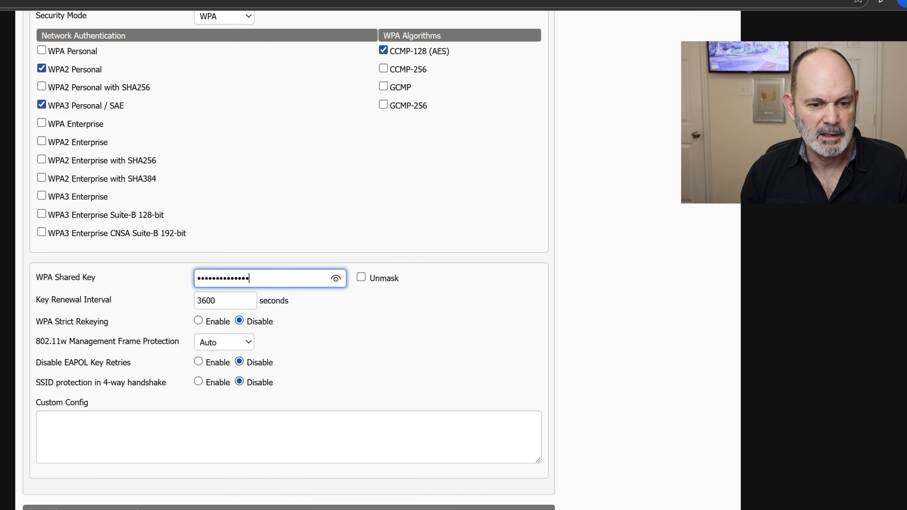
pyautogui.scroll(3, 368, 358)
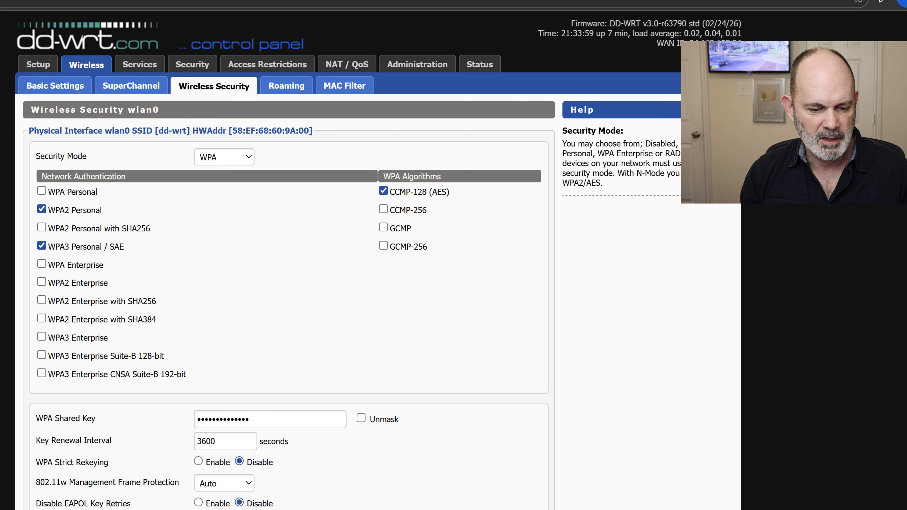
pyautogui.scroll(-15, 399, 493)
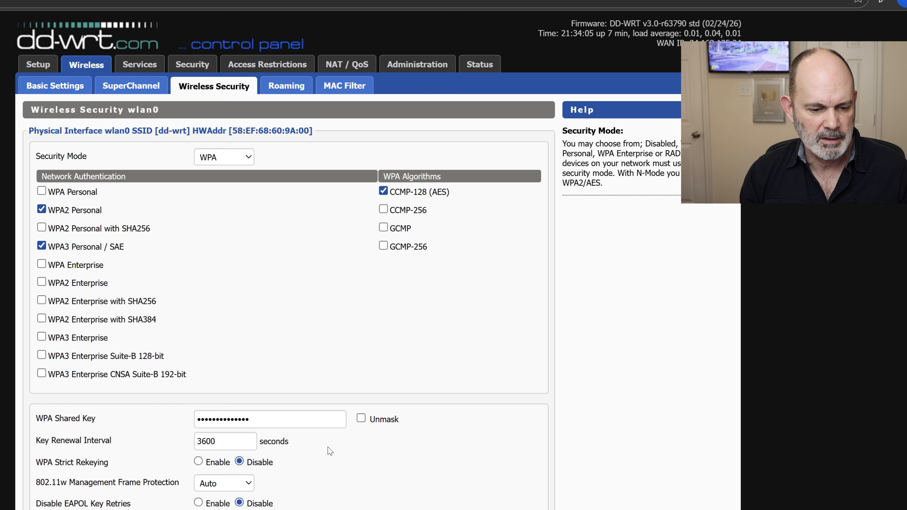
pyautogui.scroll(-20, 344, 407)
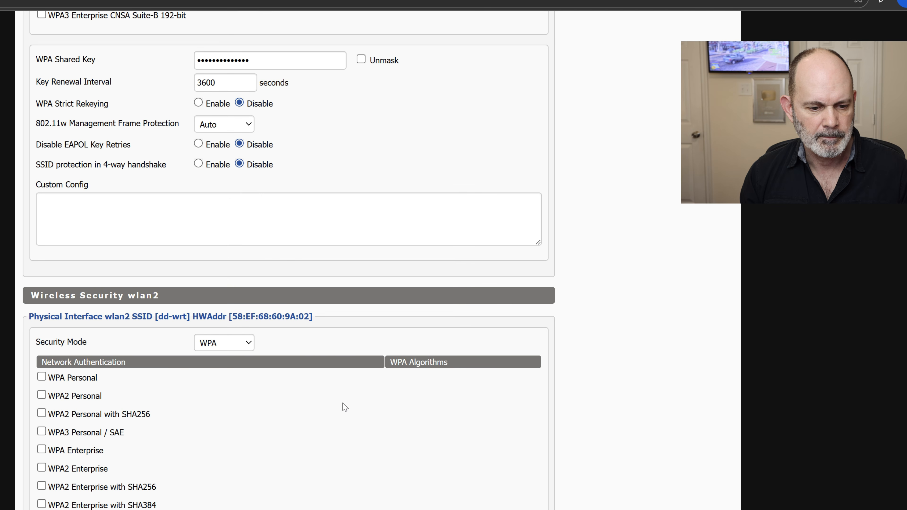
# Enable WPA2 Personal, WPA3 Personal / SAE and CCMP-128 (AES) on wlan2
pyautogui.click(42, 395)
pyautogui.scroll(-3, 88, 406)
pyautogui.scroll(-10, 88, 409)
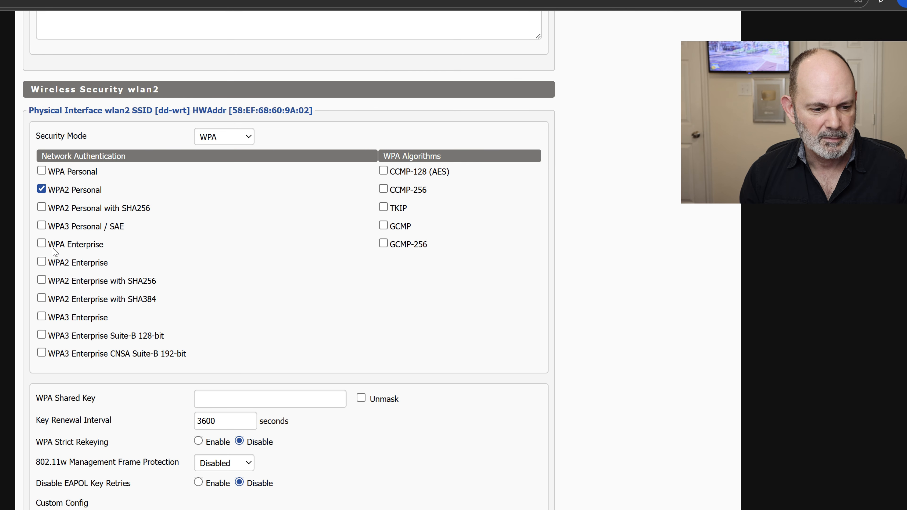
pyautogui.click(42, 226)
pyautogui.scroll(-15, 366, 259)
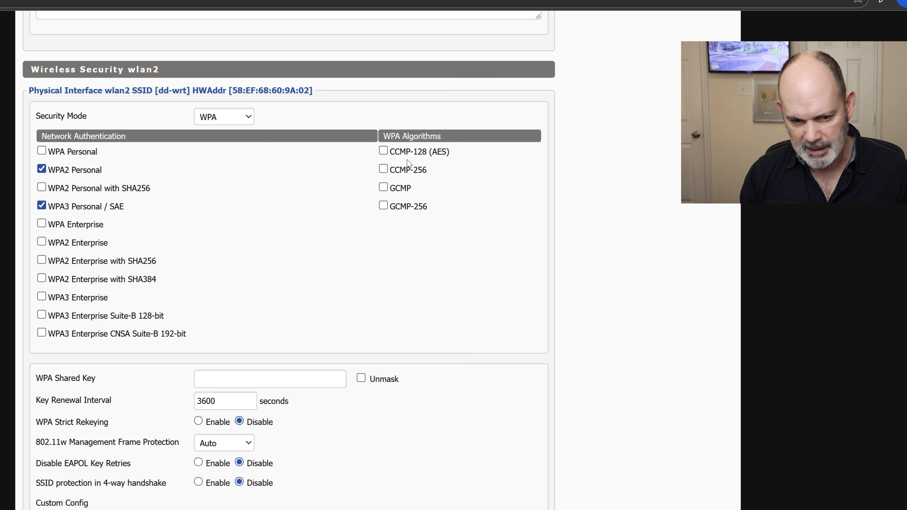
pyautogui.click(384, 153)
# Paste the shared key into wlan2's WPA Shared Key field and save the wireless security settings
pyautogui.click(281, 384)
pyautogui.rightClick(281, 386)
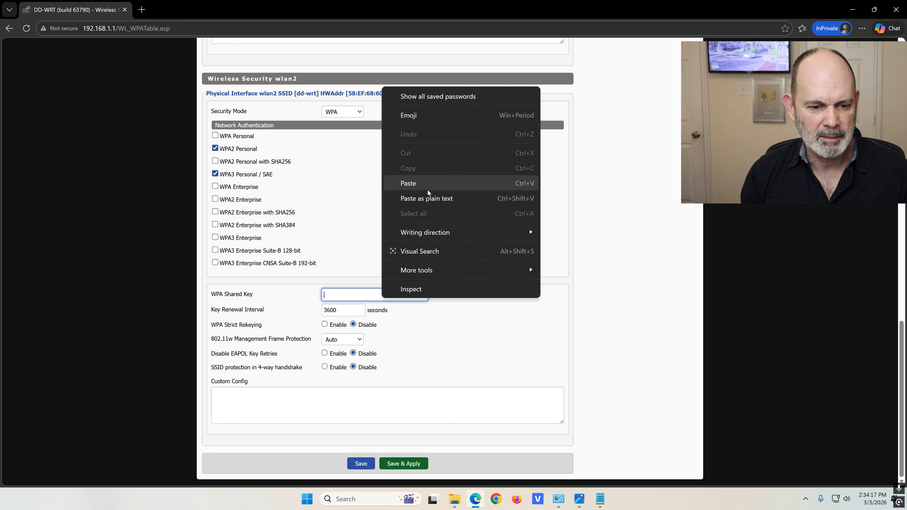
pyautogui.click(443, 185)
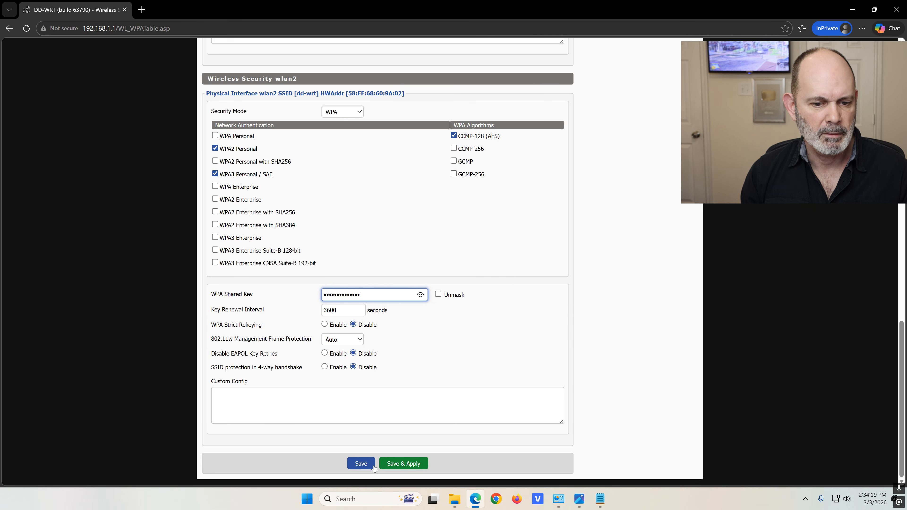
pyautogui.click(410, 464)
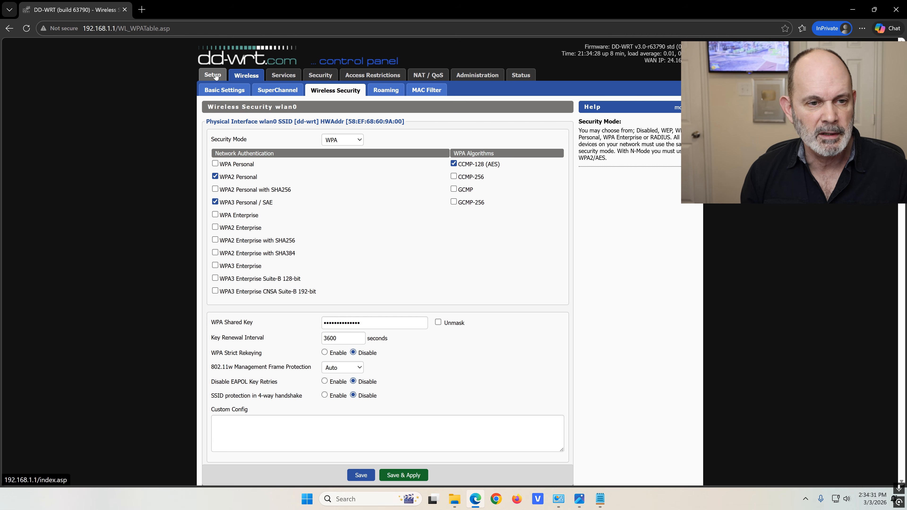
pyautogui.click(141, 10)
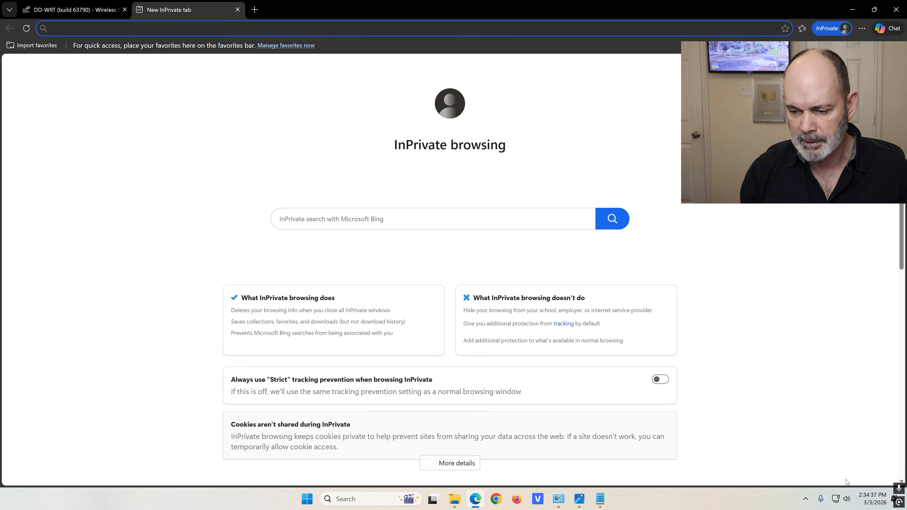
# Turn off the computer's Wi-Fi from Windows Quick Settings
pyautogui.click(835, 499)
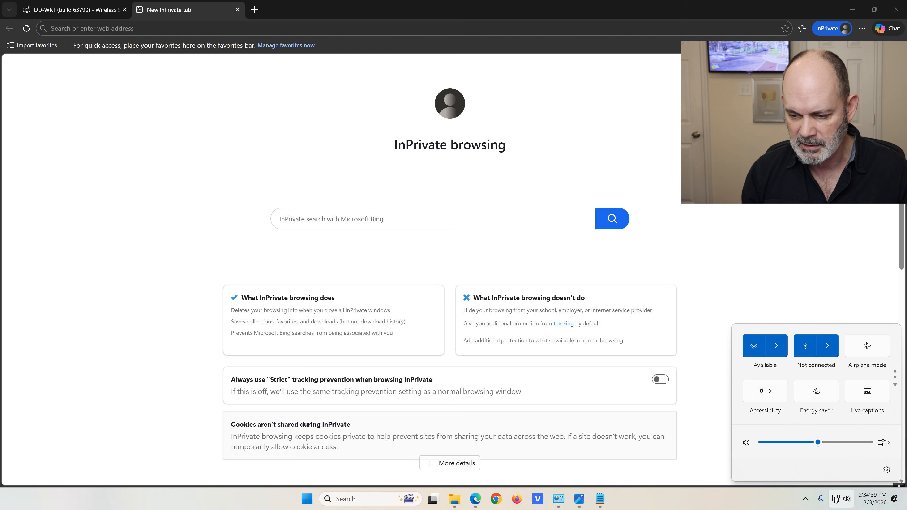
pyautogui.click(753, 344)
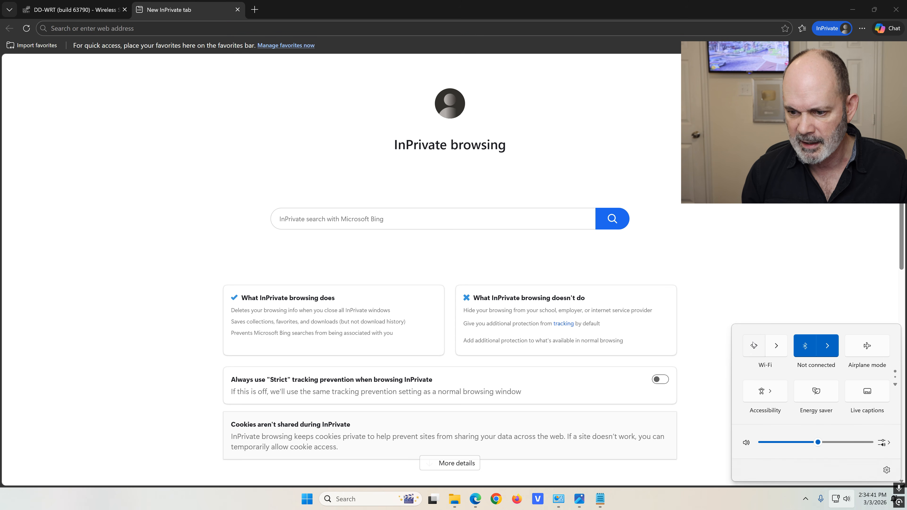
pyautogui.click(814, 237)
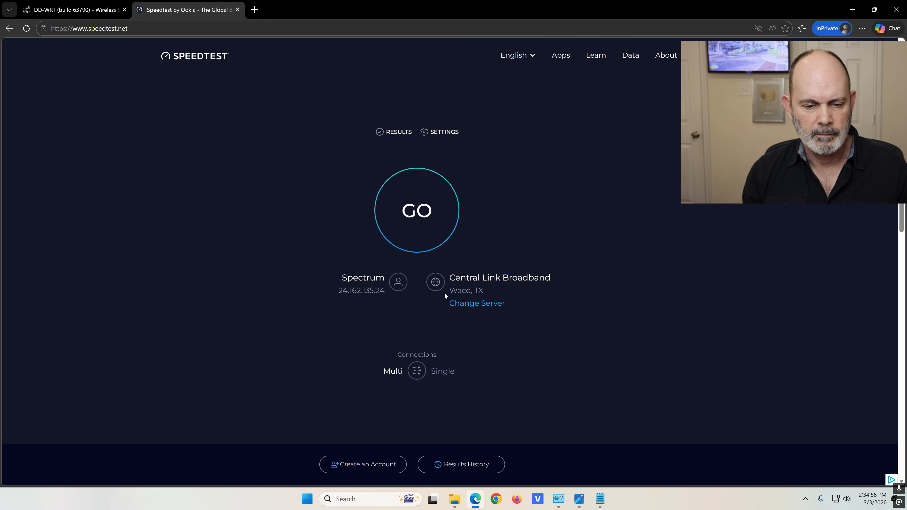
# Run Speedtest against the Spectrum Fort Worth, TX server, then minimize the browser
pyautogui.click(465, 305)
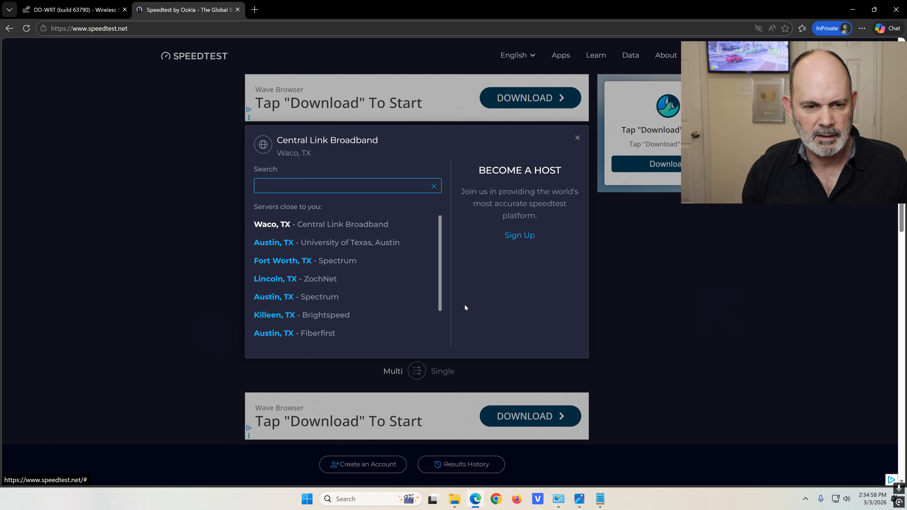
pyautogui.click(315, 261)
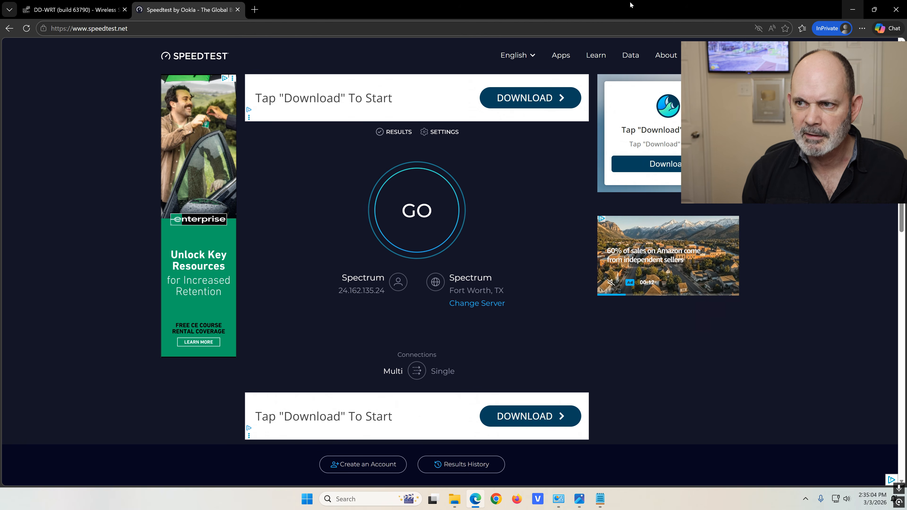
pyautogui.click(424, 206)
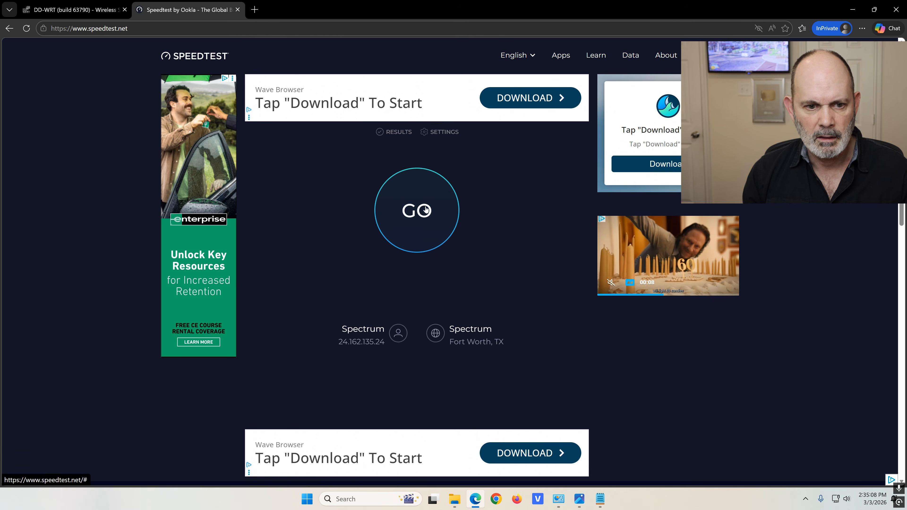
pyautogui.click(850, 10)
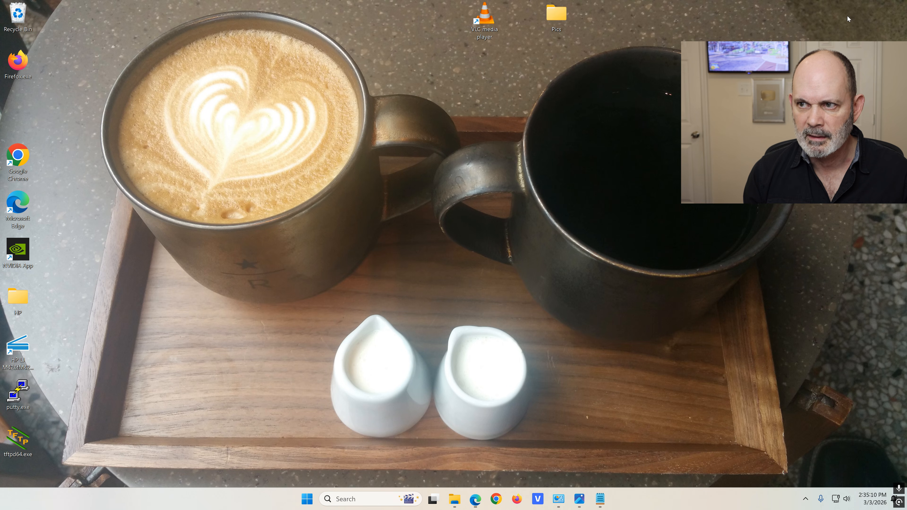
pyautogui.rightClick(516, 499)
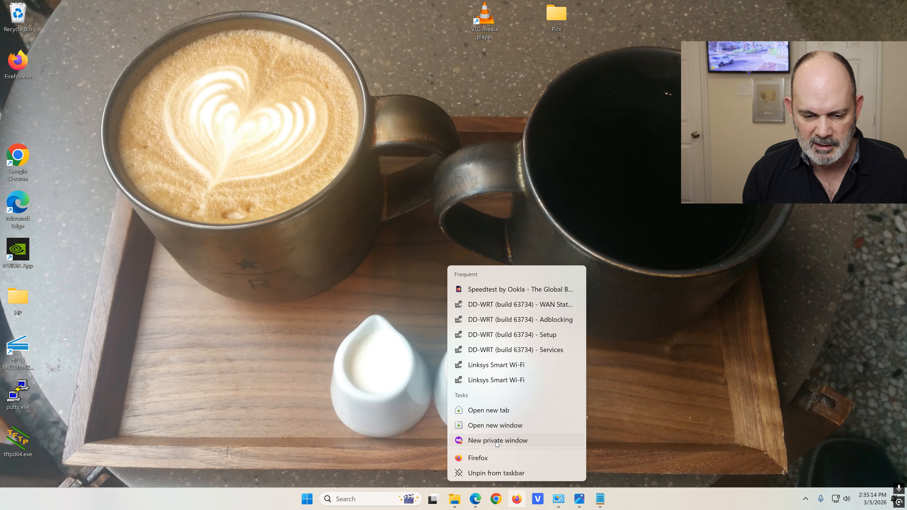
# Open a Firefox private window, allow location on Edge's Speedtest, and load Speedtest in Firefox
pyautogui.click(496, 440)
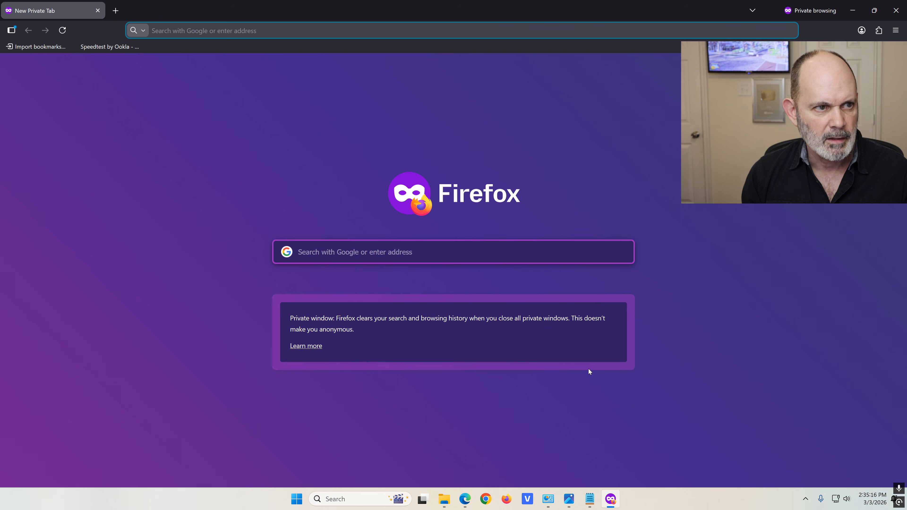
pyautogui.click(468, 500)
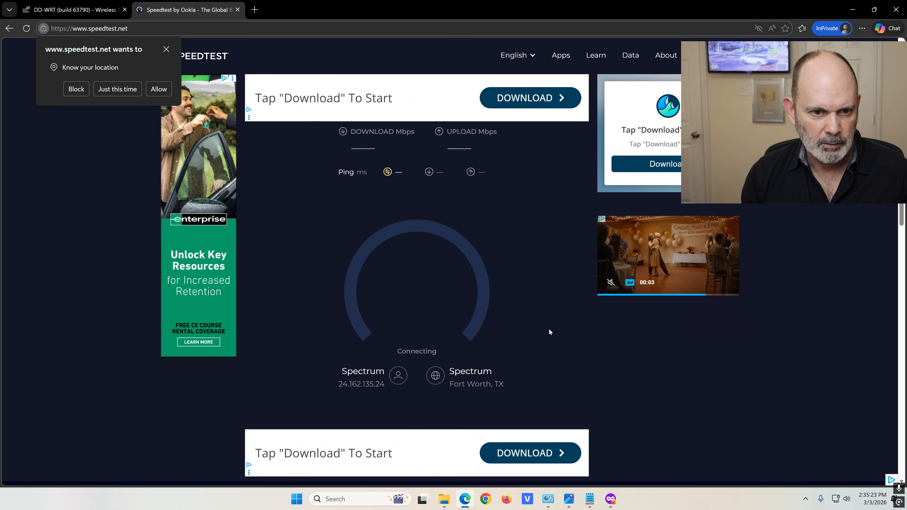
pyautogui.click(159, 89)
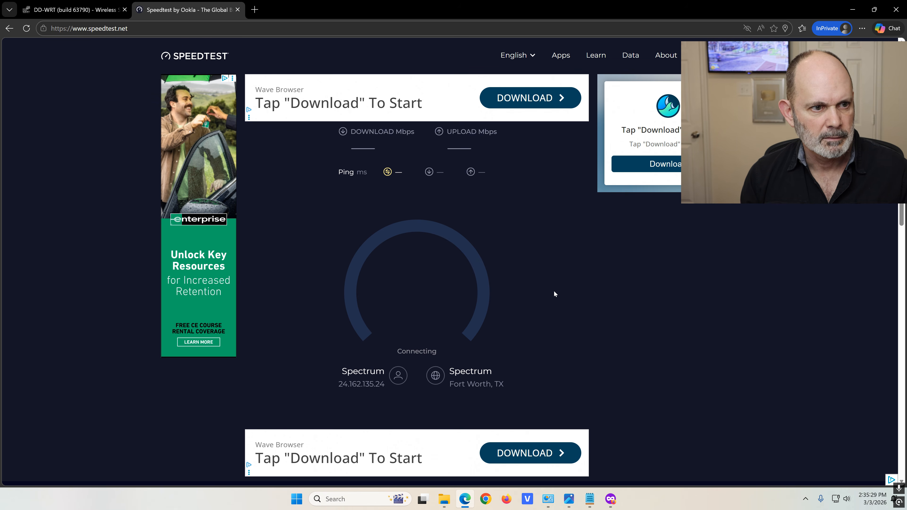
pyautogui.click(852, 9)
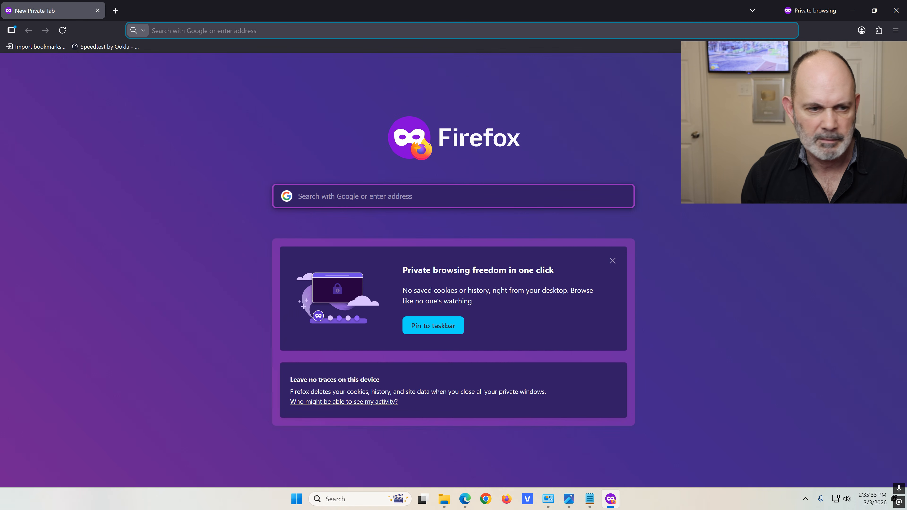
pyautogui.click(105, 47)
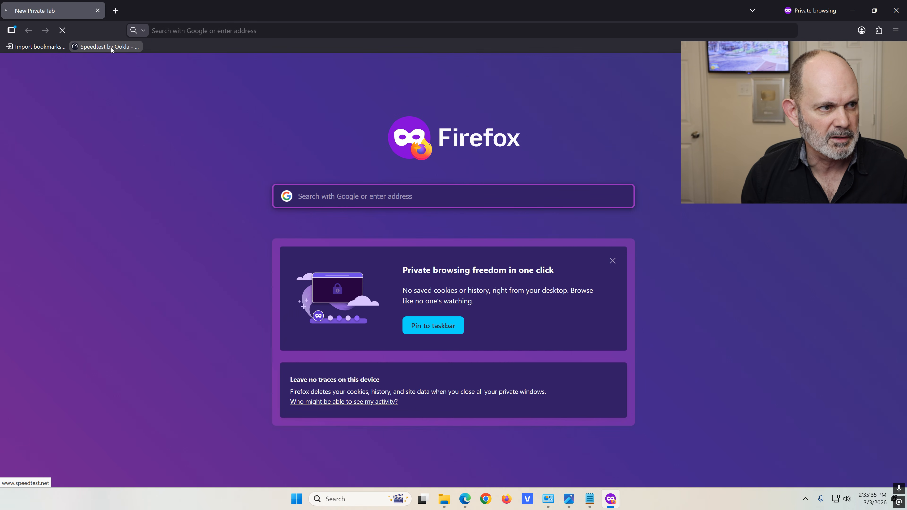
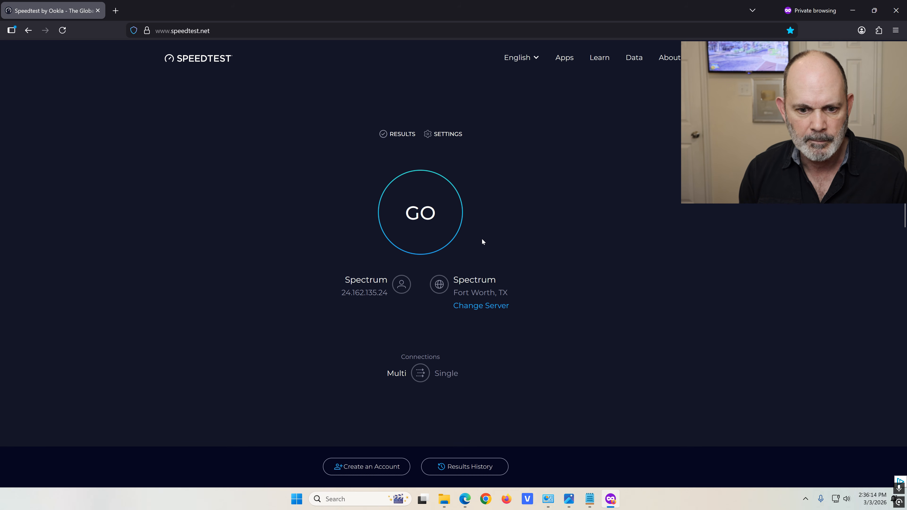
# Run Speedtest in Firefox and Edge, rerunning Edge's test after its latency error, then return to DD-WRT
pyautogui.click(433, 210)
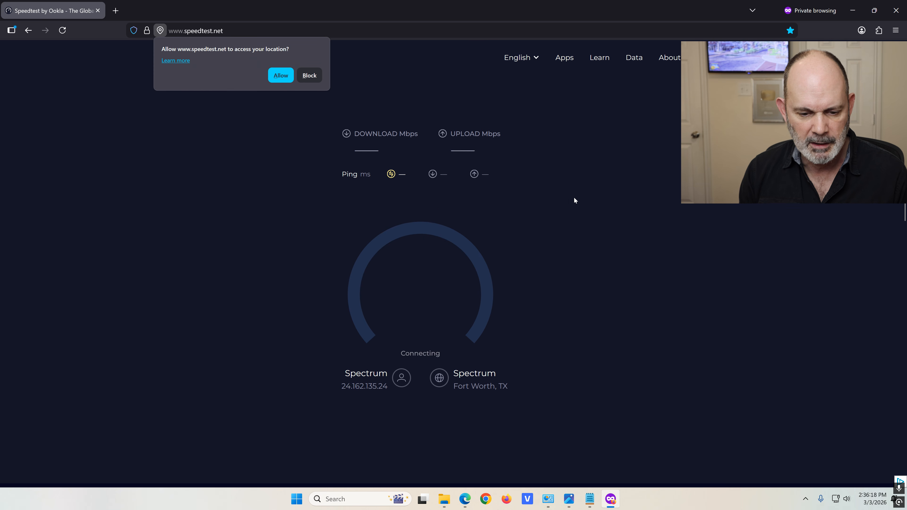
pyautogui.click(278, 75)
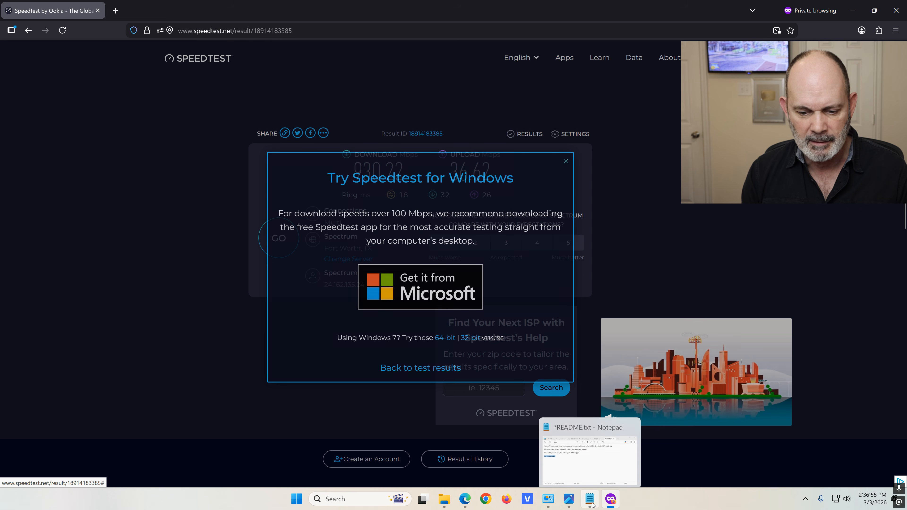
pyautogui.click(442, 477)
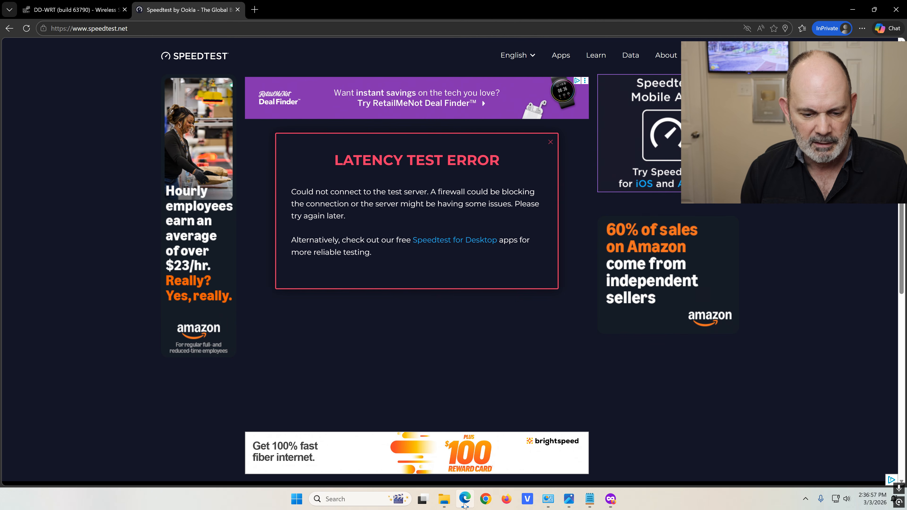
pyautogui.click(550, 143)
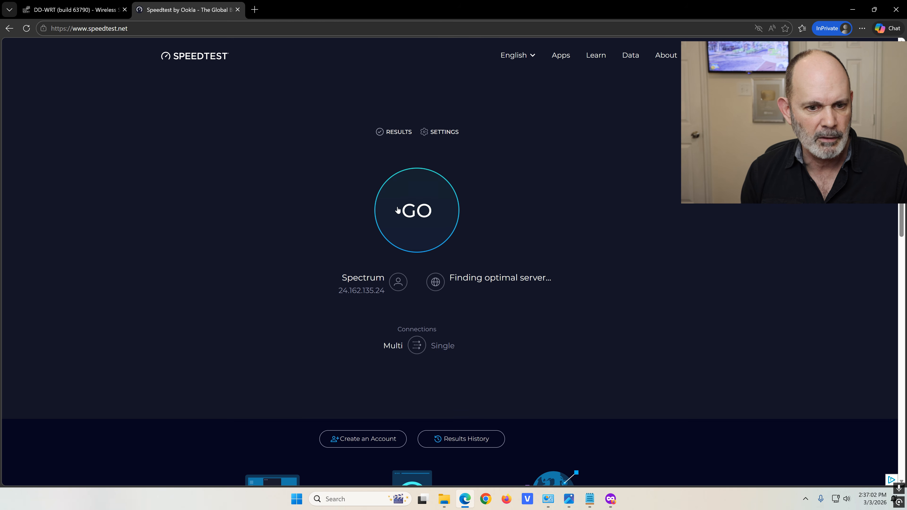
pyautogui.click(397, 209)
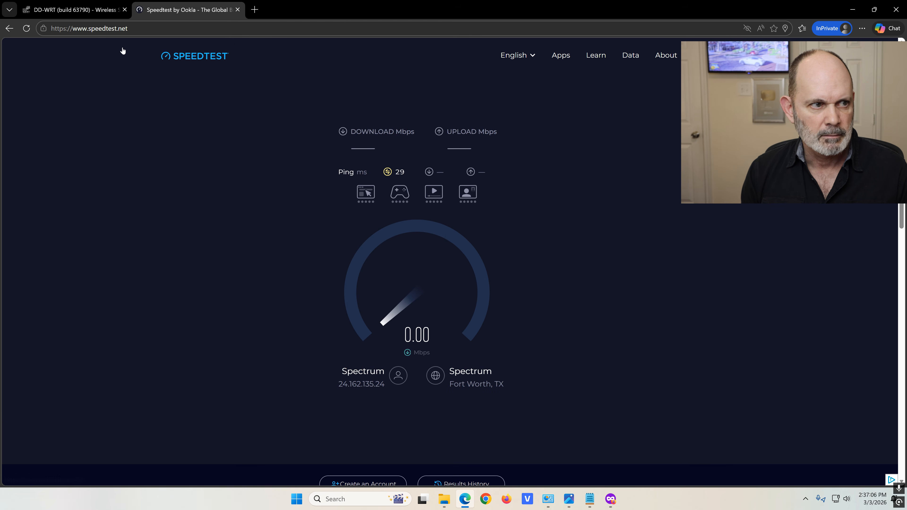
pyautogui.click(81, 13)
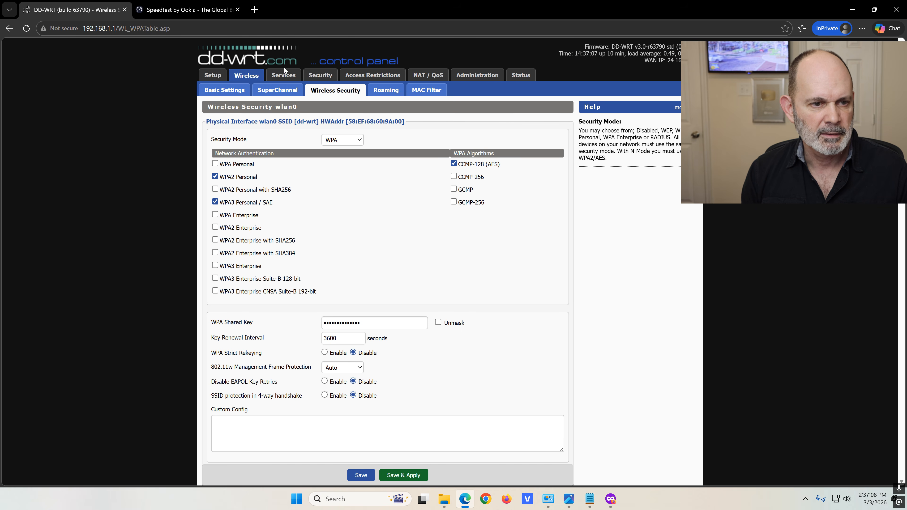
# Enable Core USB Support under Services > USB, then view the 896.82/39.65 Mbps Speedtest result
pyautogui.click(284, 76)
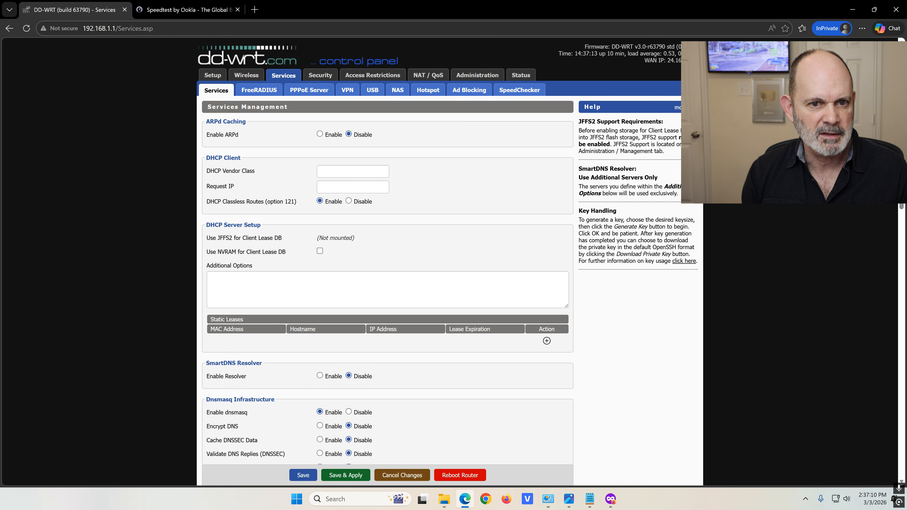
pyautogui.click(476, 90)
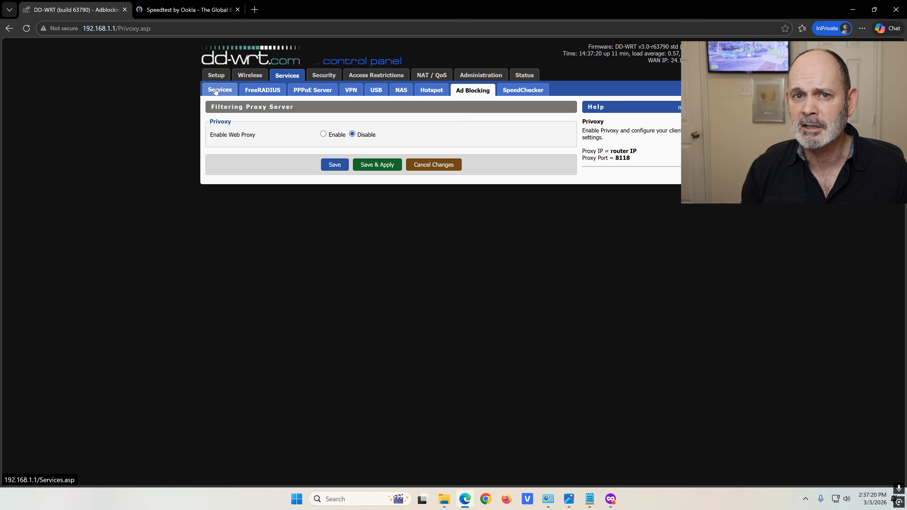
pyautogui.click(376, 94)
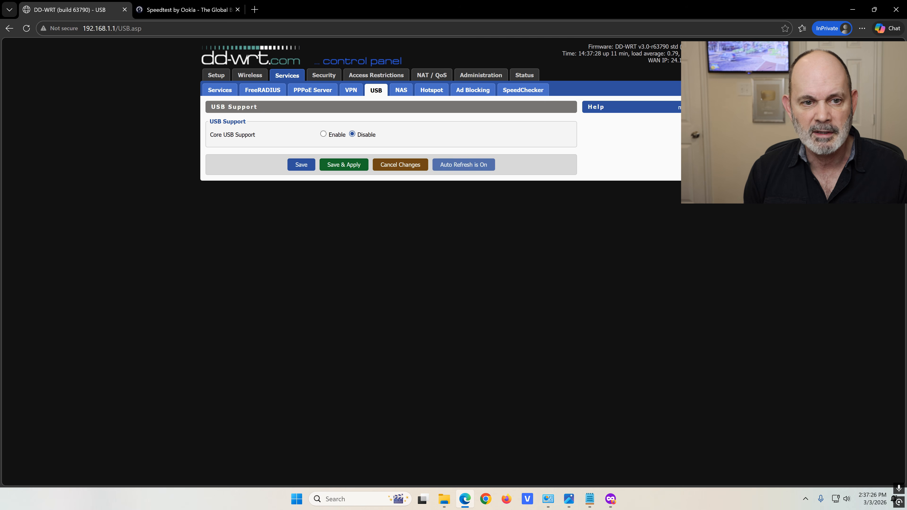
pyautogui.click(323, 134)
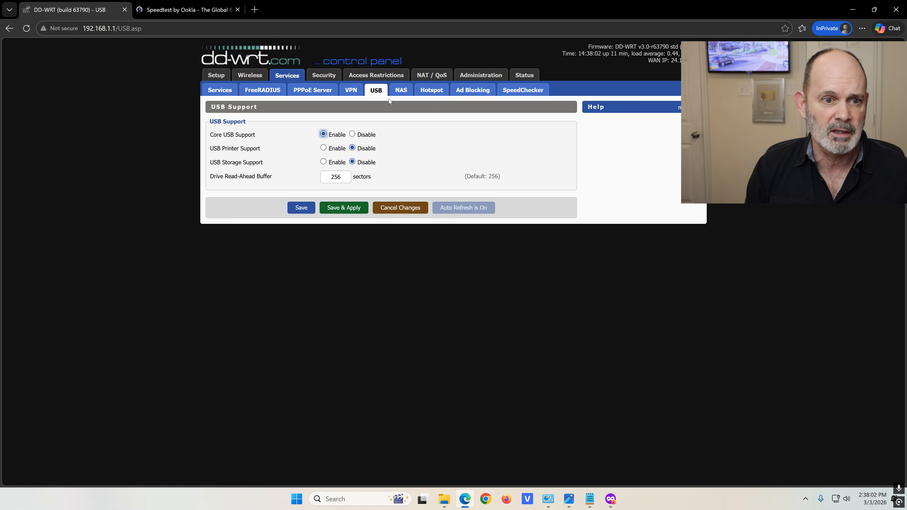
pyautogui.click(199, 11)
pyautogui.click(562, 159)
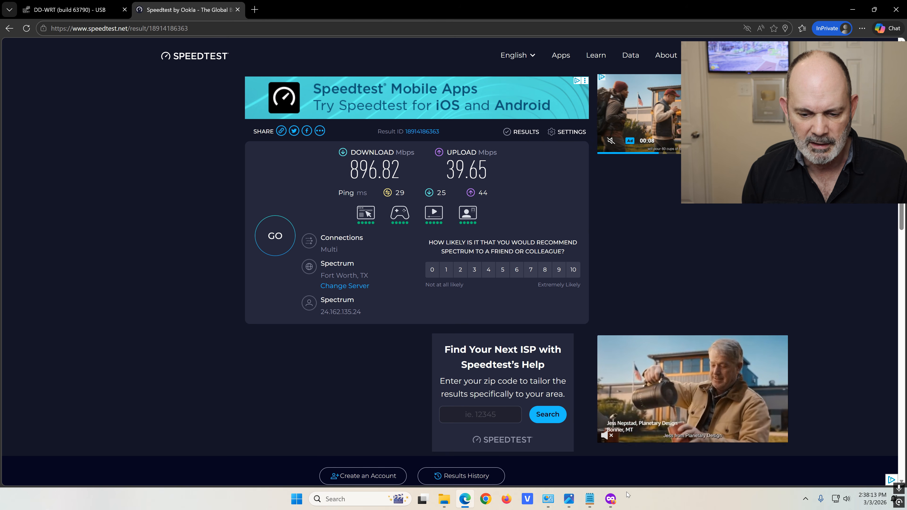
# Dismiss Firefox's Speedtest app promotion, close the Edge window, and open a new Firefox private tab
pyautogui.click(611, 500)
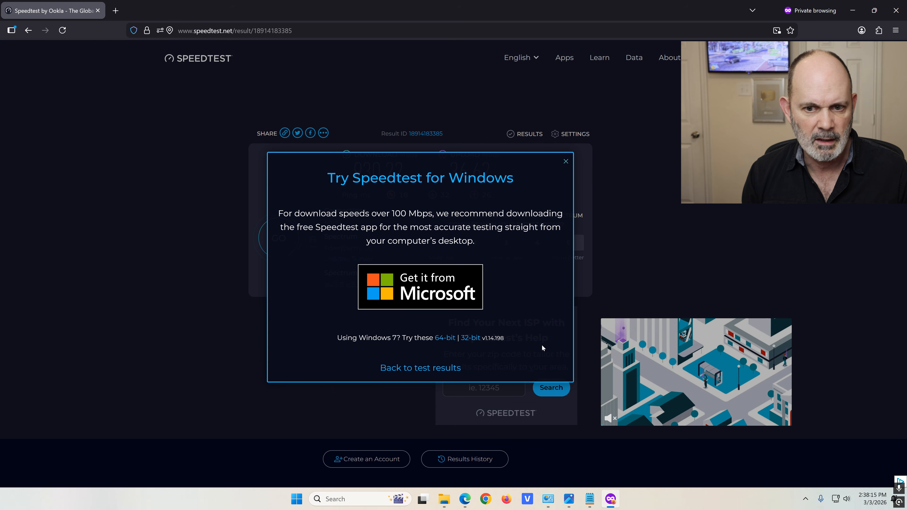
pyautogui.click(565, 162)
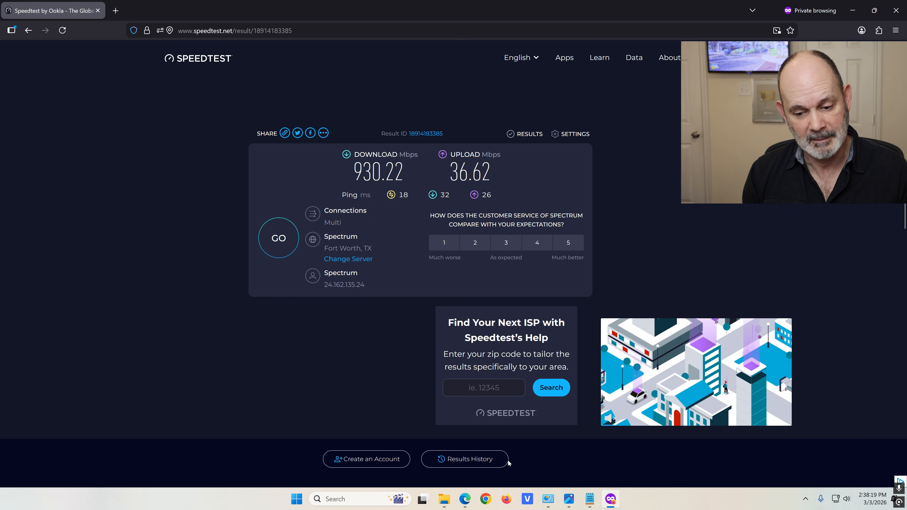
pyautogui.click(609, 504)
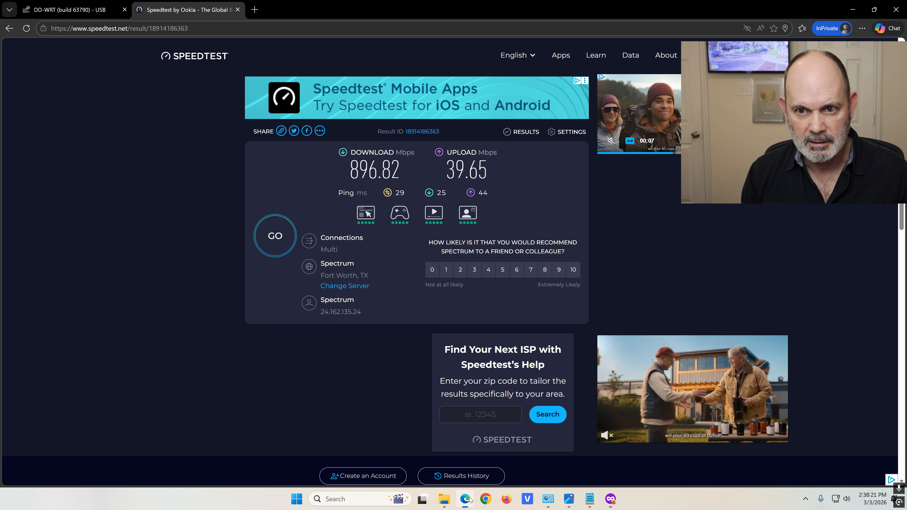
pyautogui.click(896, 10)
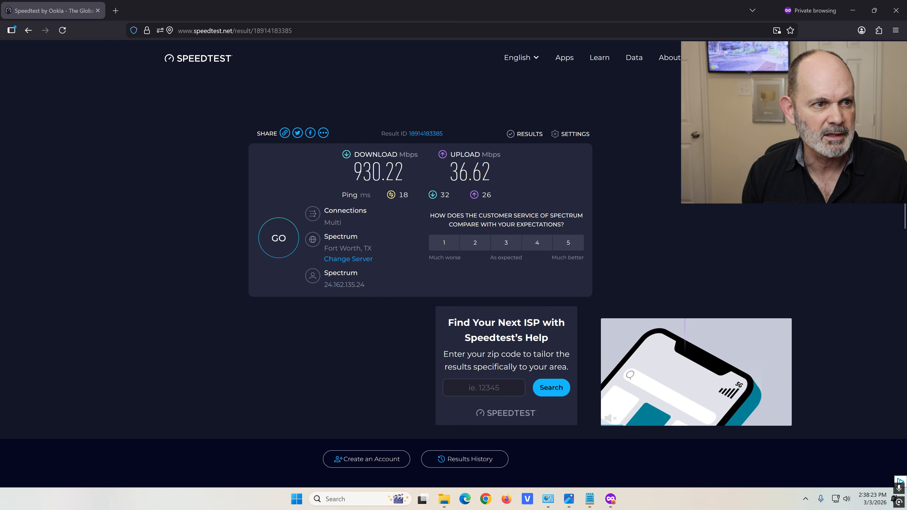
pyautogui.click(115, 10)
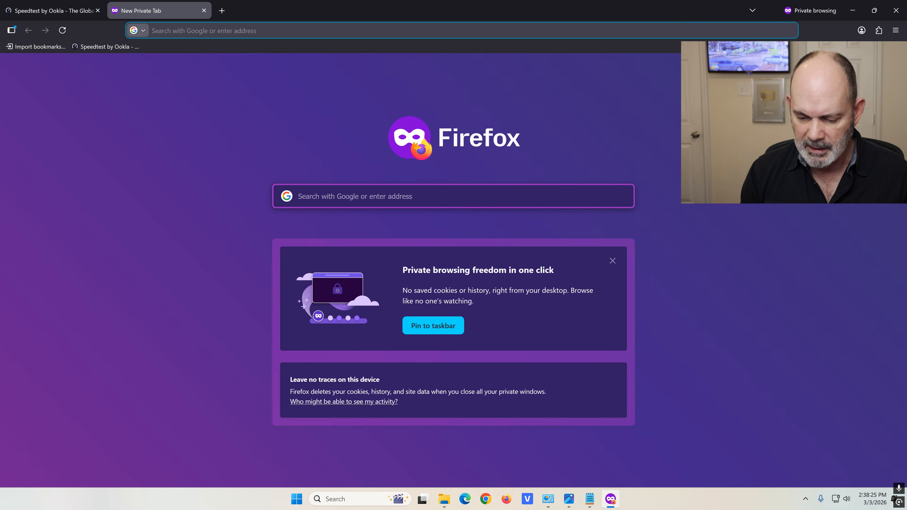
# Log in to the router at 192.168.1.1 with the pasted password and open Wireless Basic Settings
pyautogui.write('192.168.')
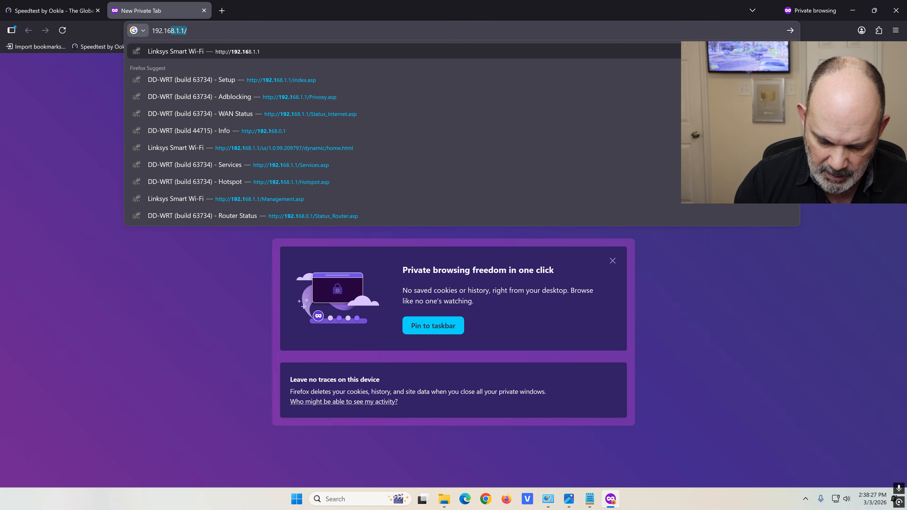
pyautogui.write('1.1')
pyautogui.press('Return')
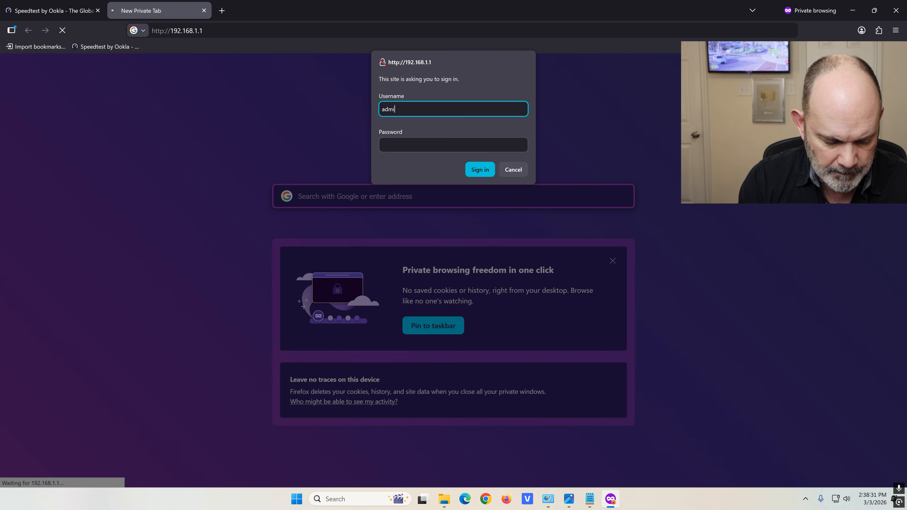
pyautogui.press('Tab')
pyautogui.hotkey('ctrl', 'v')
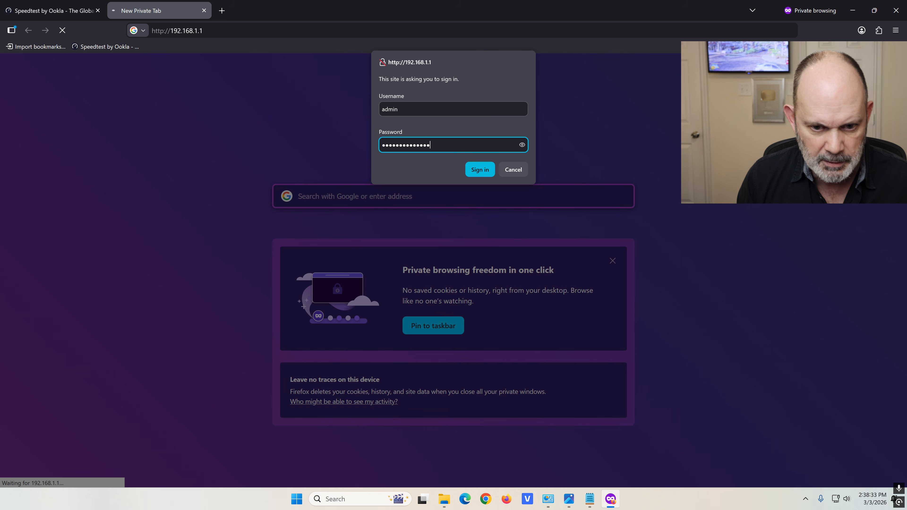
pyautogui.click(490, 170)
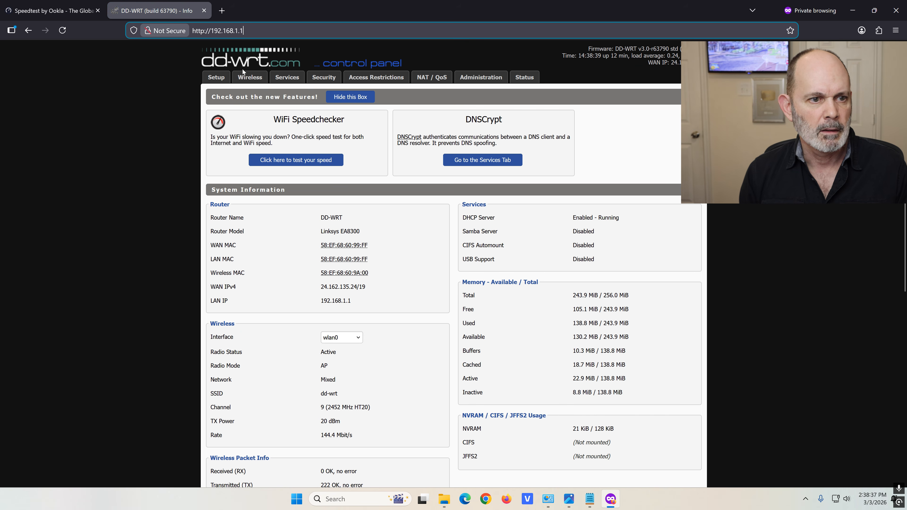
pyautogui.click(249, 79)
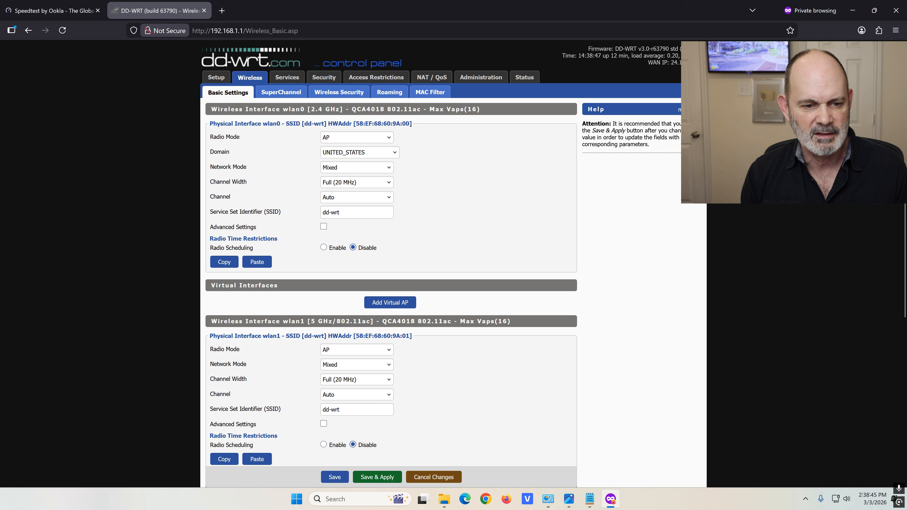
# Rename the wlan0, wlan1 and wlan2 SSIDs to dd-wrt24, dd-wrt50 and dd-wrt52 and save
pyautogui.click(341, 212)
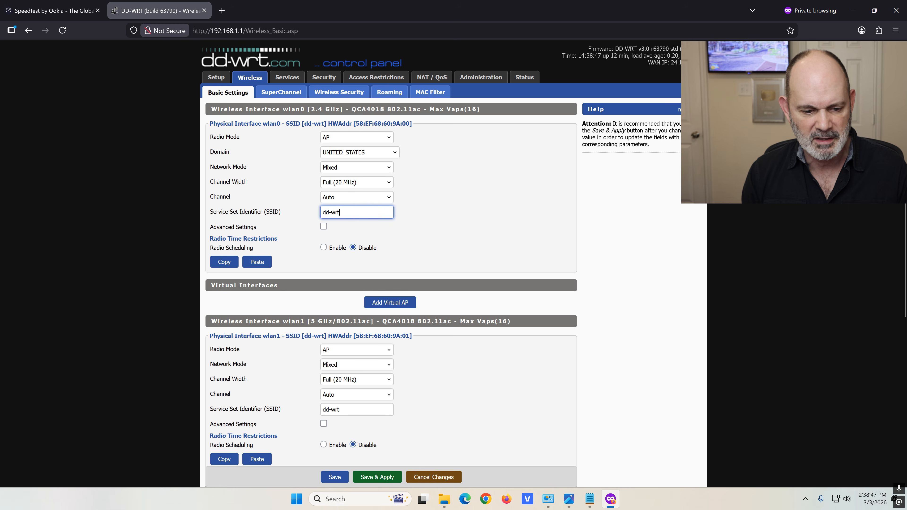
pyautogui.scroll(-7, 377, 253)
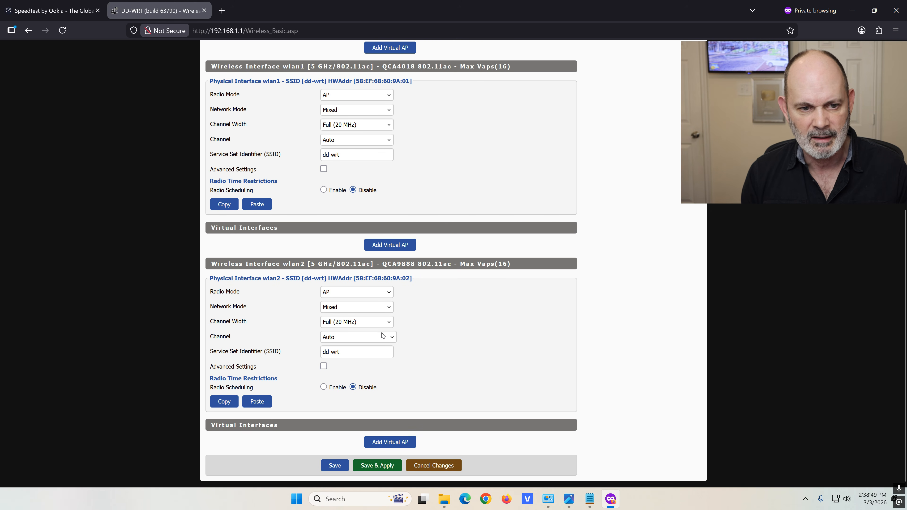
pyautogui.scroll(5, 382, 332)
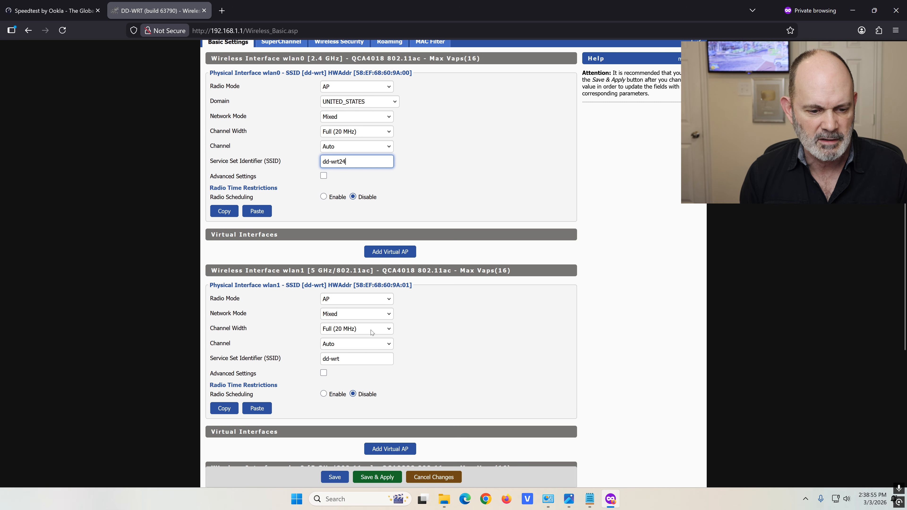
pyautogui.click(360, 359)
pyautogui.write('50')
pyautogui.scroll(-5, 465, 318)
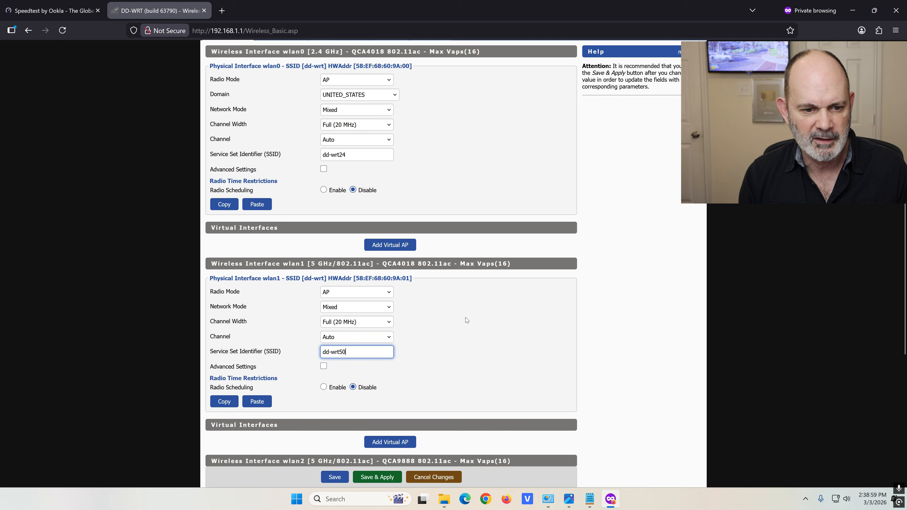
pyautogui.click(359, 348)
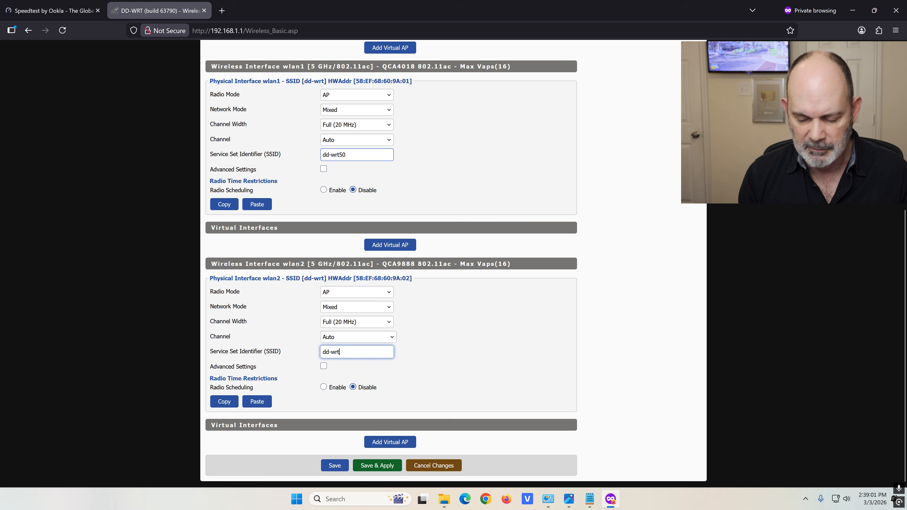
pyautogui.write('52')
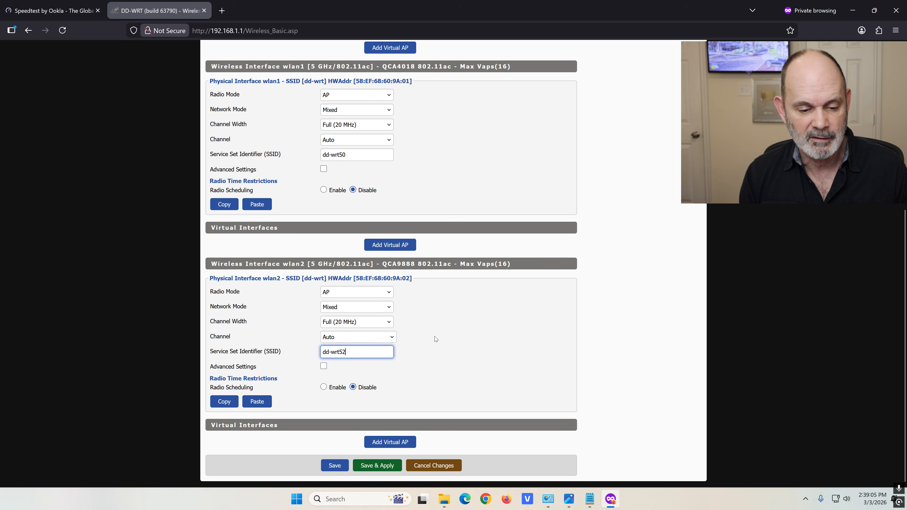
pyautogui.click(333, 465)
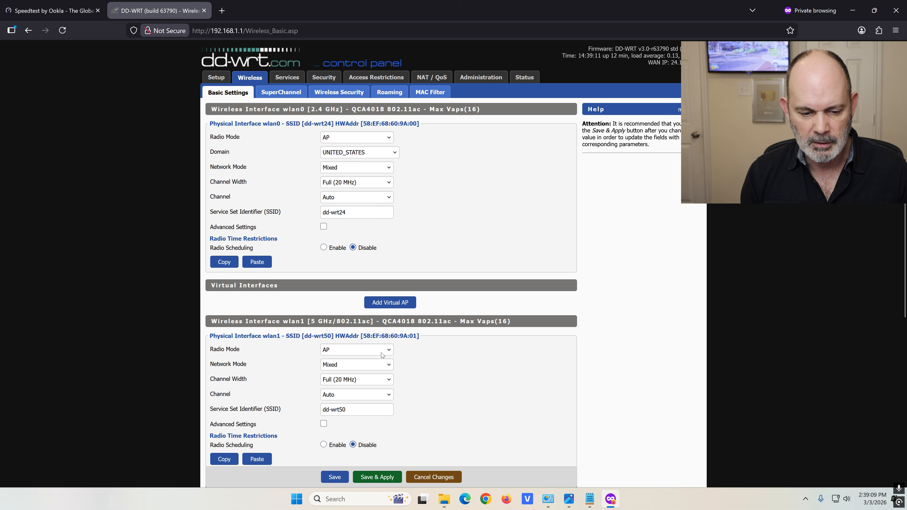
pyautogui.scroll(-3, 412, 229)
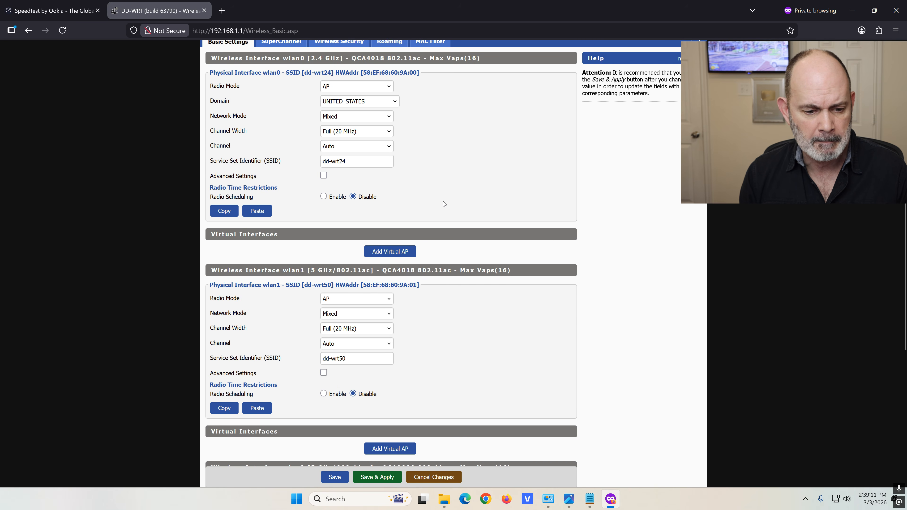
pyautogui.scroll(3, 348, 93)
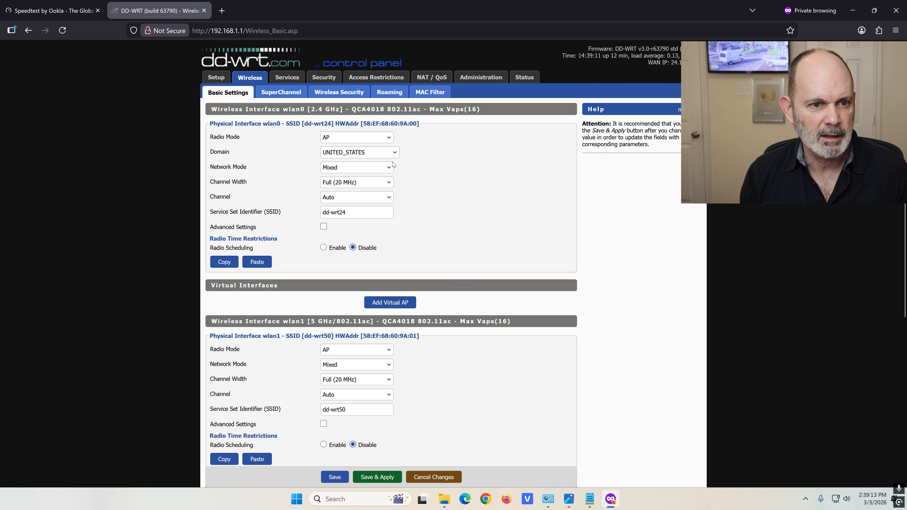
# Review the Wireless Security sections for all three radios and Save & Apply them
pyautogui.click(349, 93)
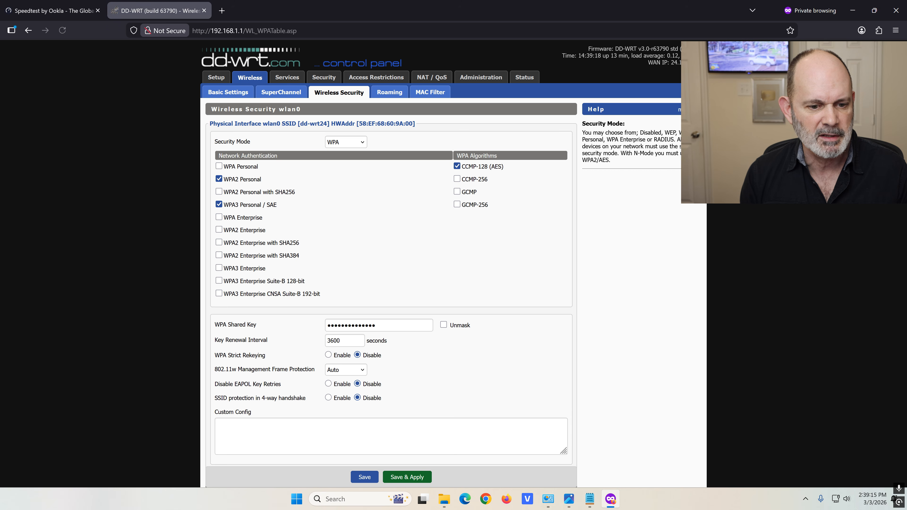
pyautogui.scroll(-6, 367, 153)
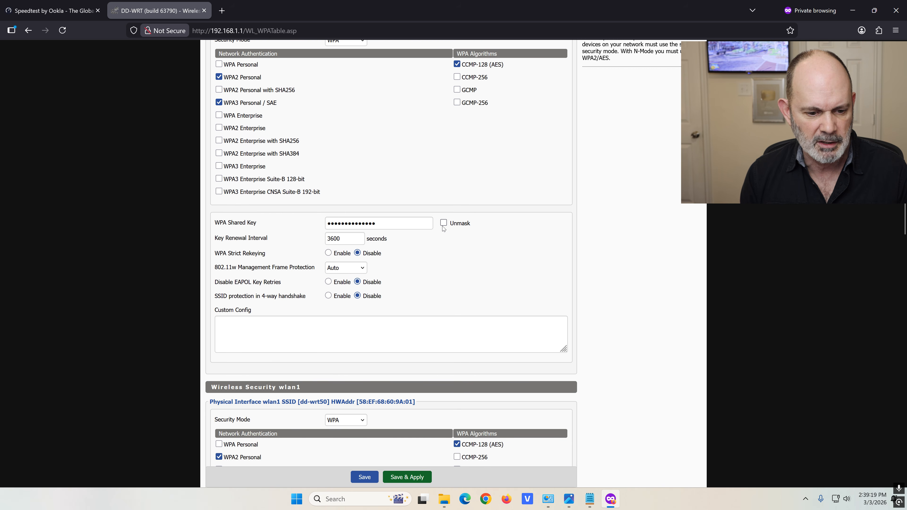
pyautogui.scroll(-10, 437, 238)
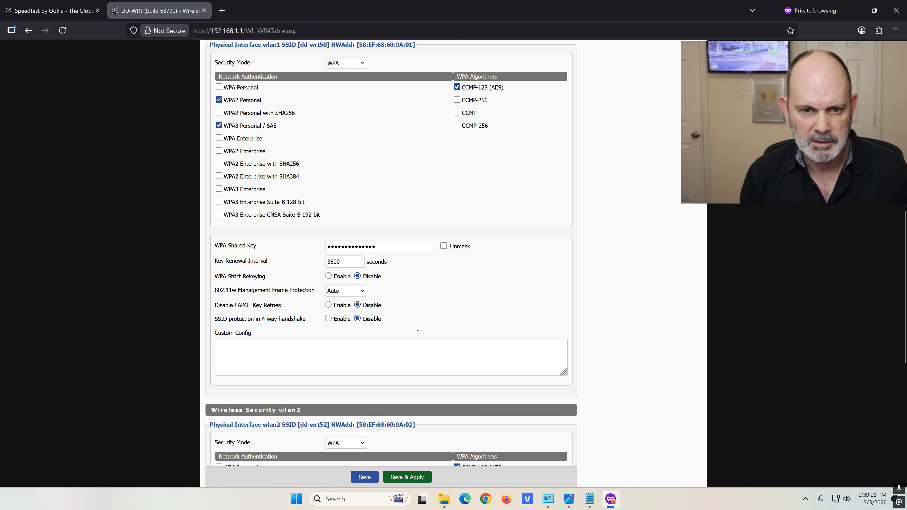
pyautogui.scroll(-9, 419, 286)
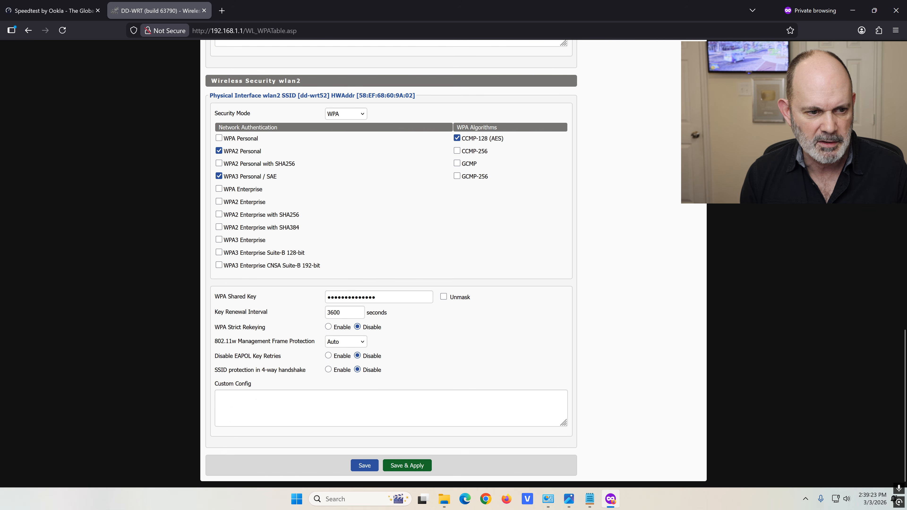
pyautogui.scroll(19, 403, 372)
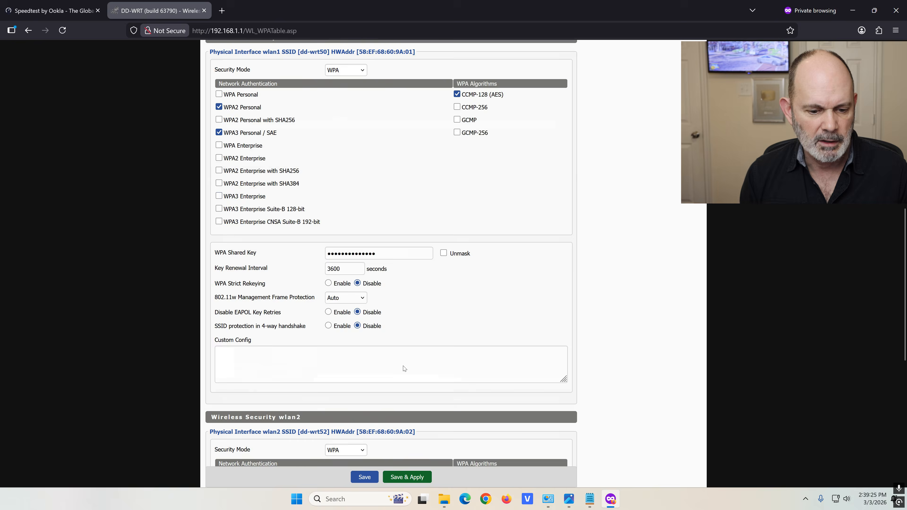
pyautogui.click(401, 479)
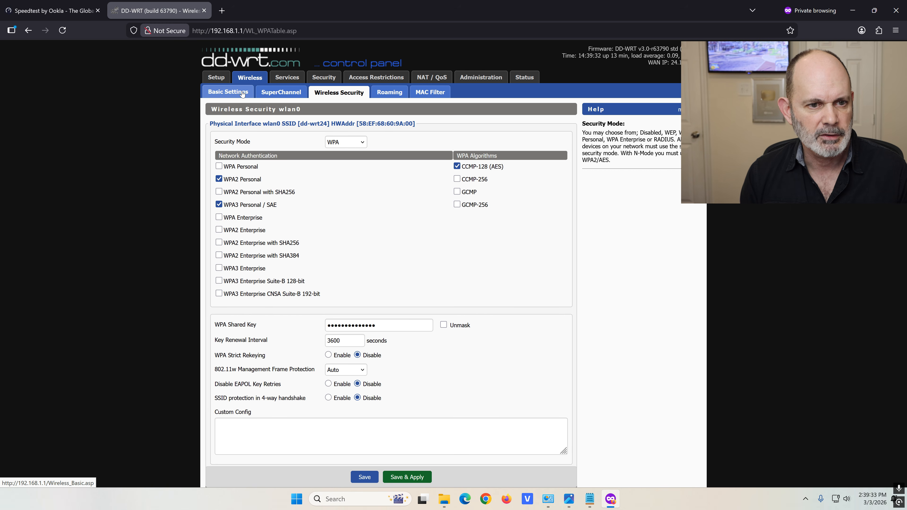
pyautogui.click(242, 93)
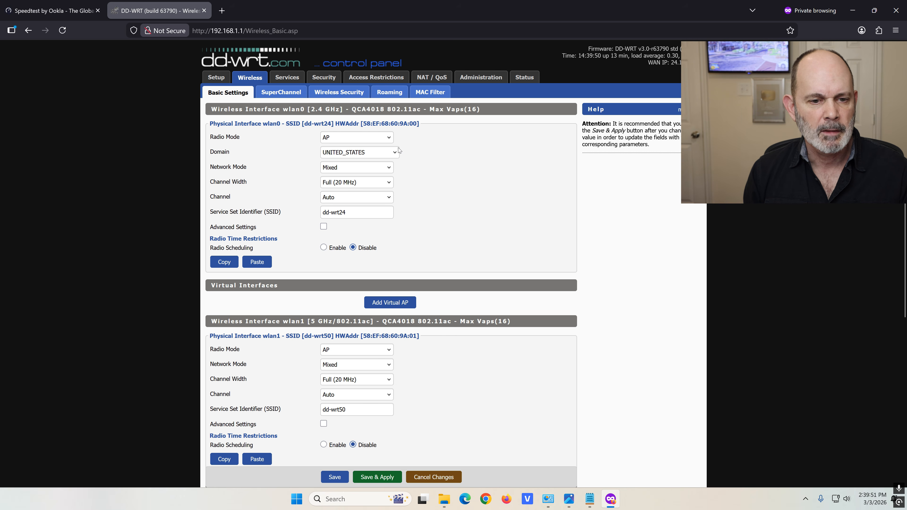
# Set wlan0's Network Mode to N Only - 2.4 GHz with a Wide (40 MHz) channel
pyautogui.click(389, 170)
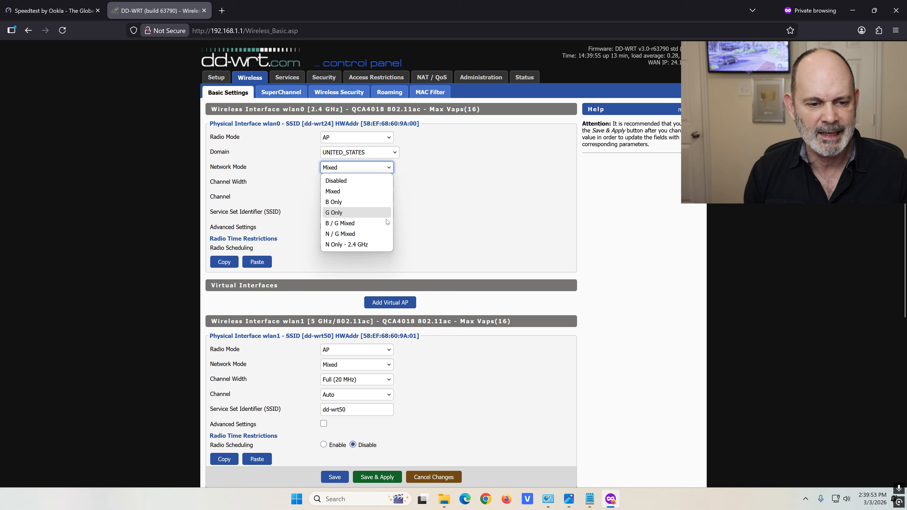
pyautogui.click(381, 246)
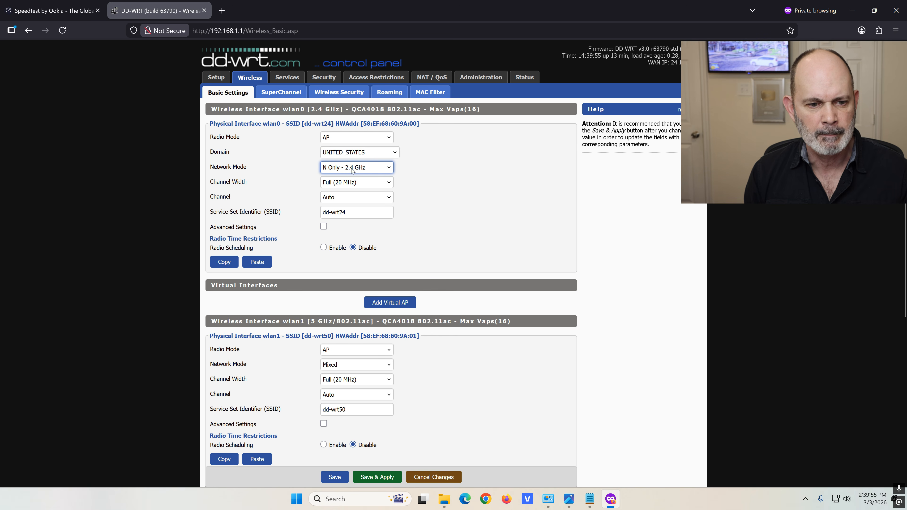
pyautogui.click(389, 184)
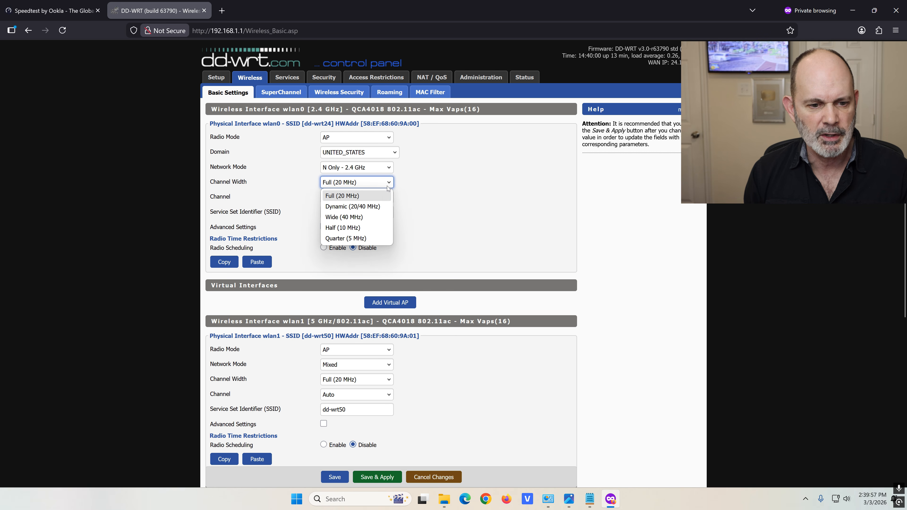
pyautogui.click(365, 218)
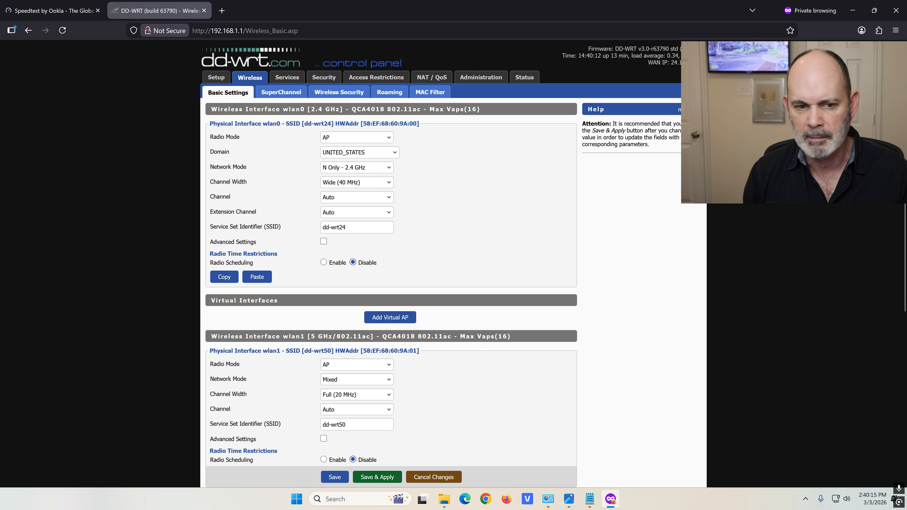
pyautogui.scroll(-2, 518, 150)
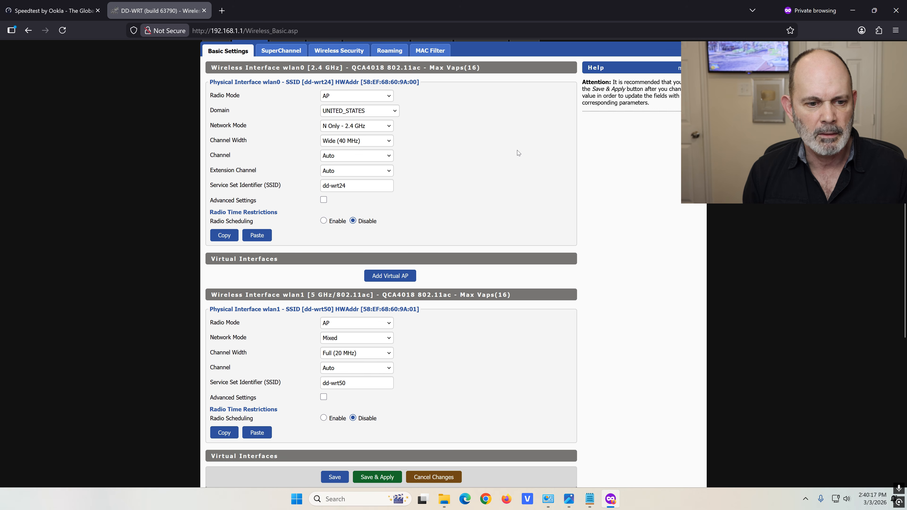
pyautogui.scroll(2, 471, 171)
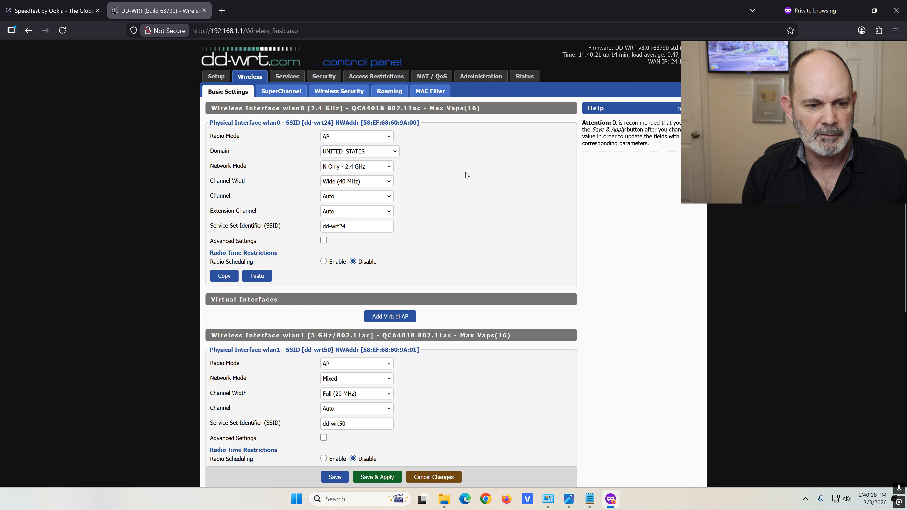
# In wlan0's advanced options, enable TurboQAM, disable legacy 11b rates, and Save & Apply
pyautogui.click(323, 242)
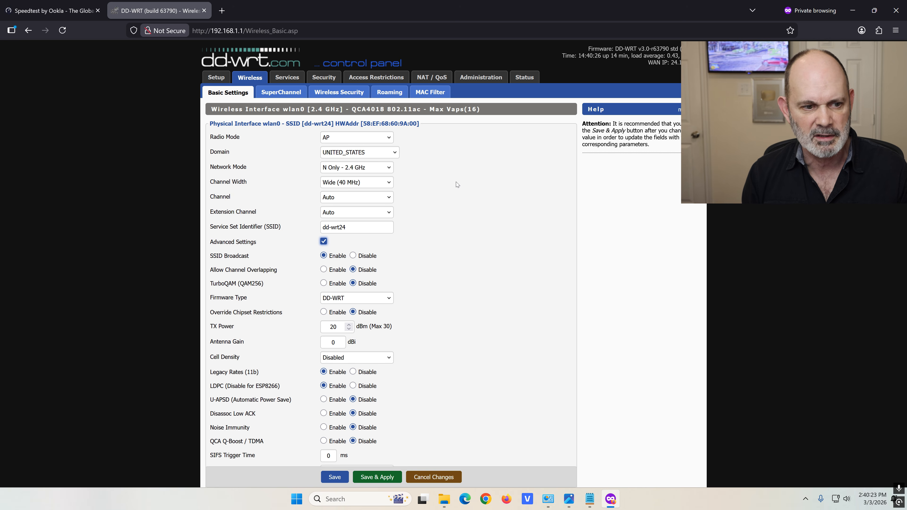
pyautogui.scroll(-2, 464, 177)
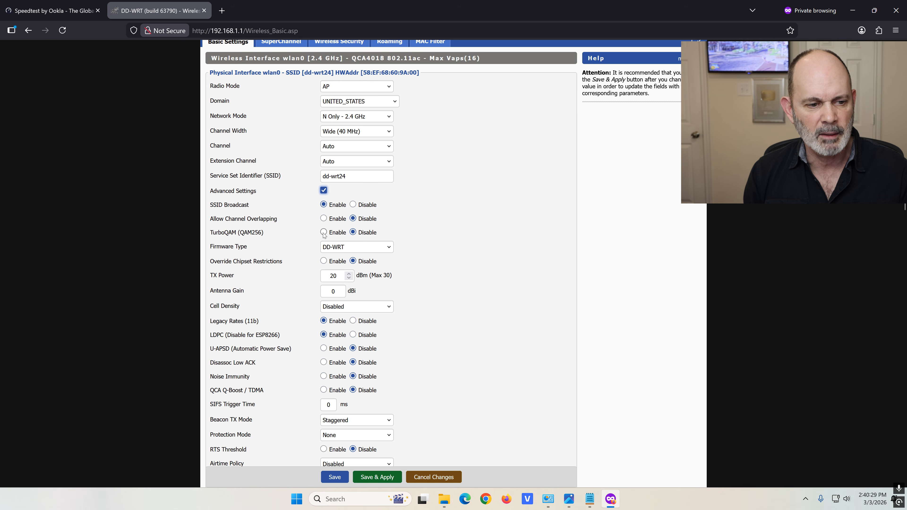
pyautogui.moveTo(210, 232); pyautogui.dragTo(276, 231)
pyautogui.click(277, 230)
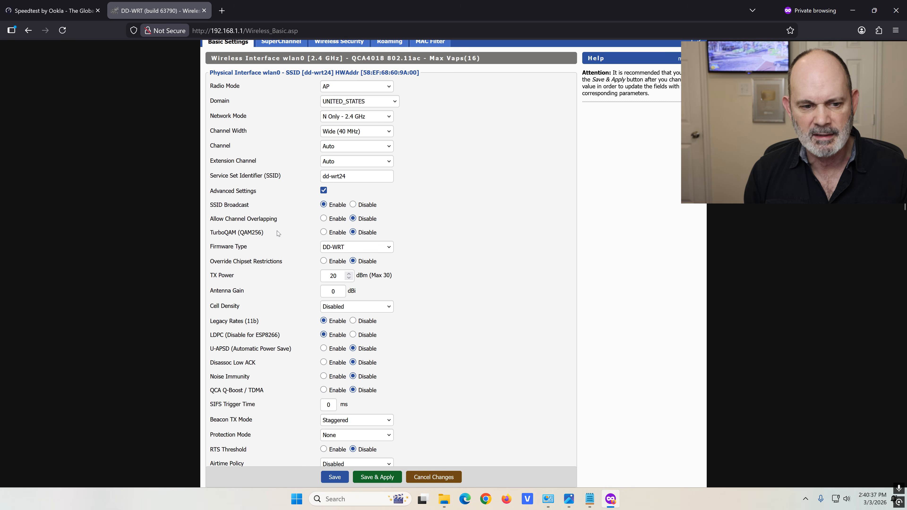
pyautogui.click(323, 232)
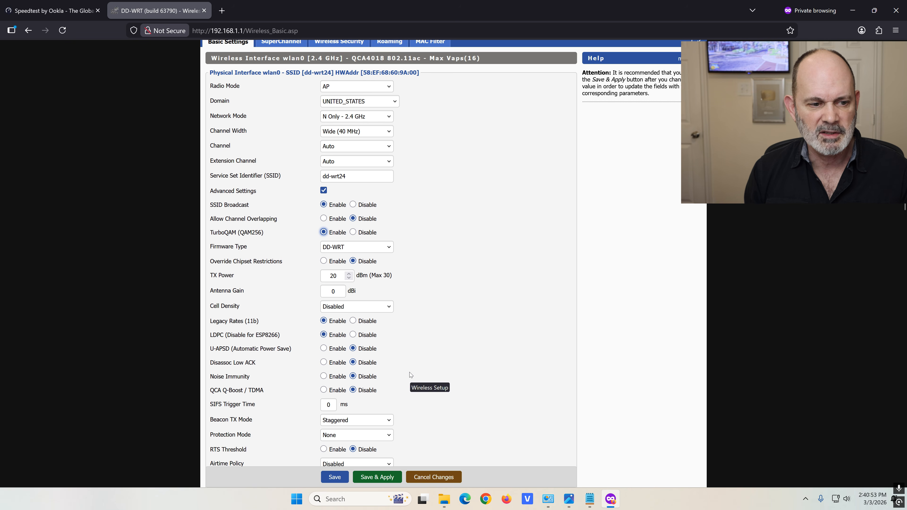
pyautogui.scroll(-3, 410, 372)
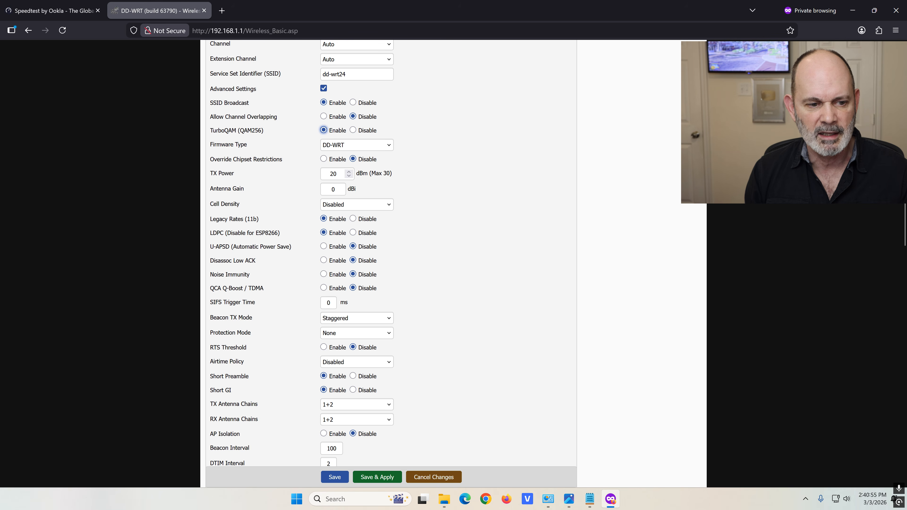
pyautogui.doubleClick(252, 218)
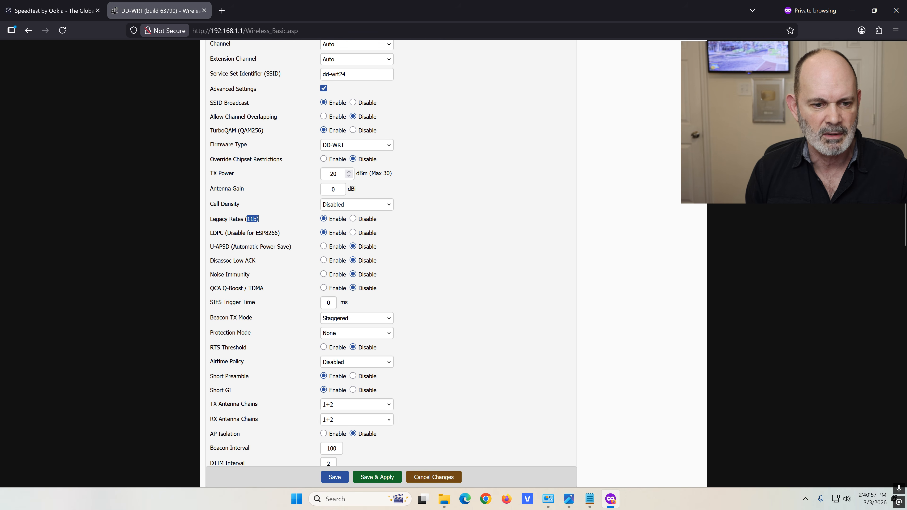
pyautogui.click(352, 218)
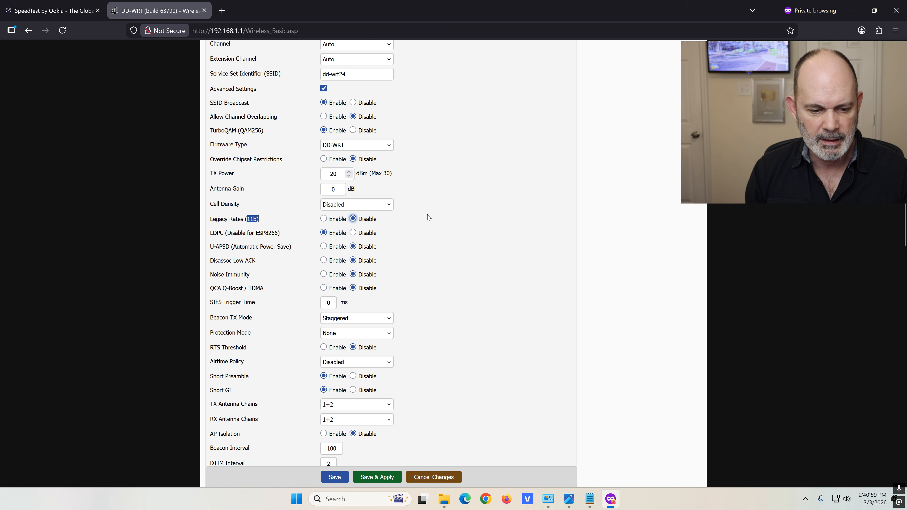
pyautogui.scroll(-3, 427, 213)
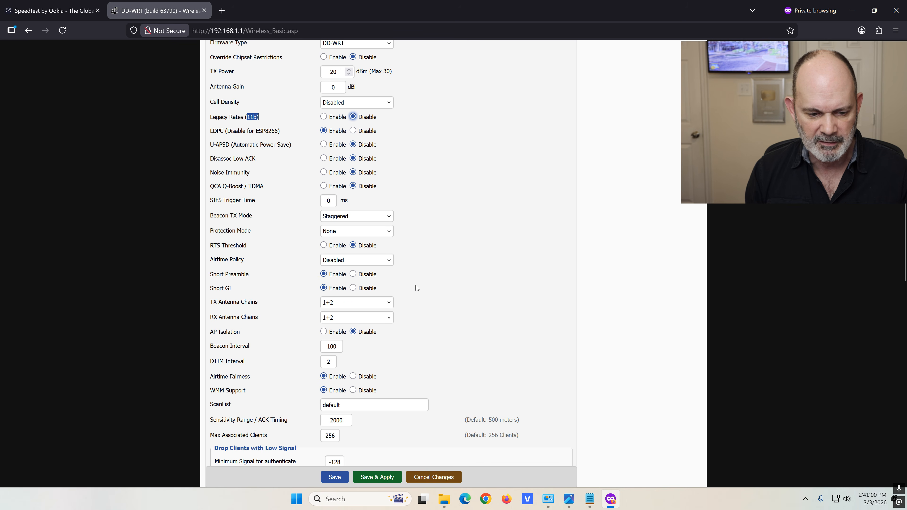
pyautogui.click(400, 480)
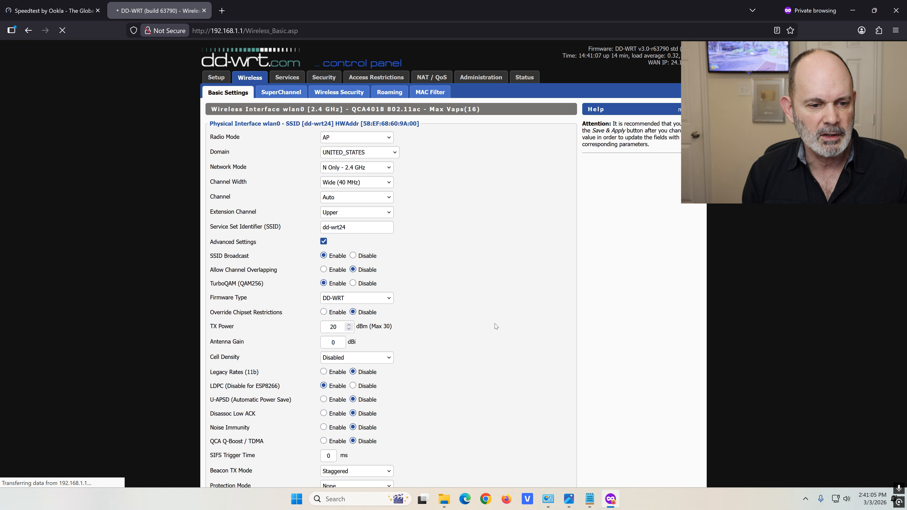
# Collapse wlan0's advanced options and set wlan1 to AC Only with an 80 MHz channel width
pyautogui.click(324, 241)
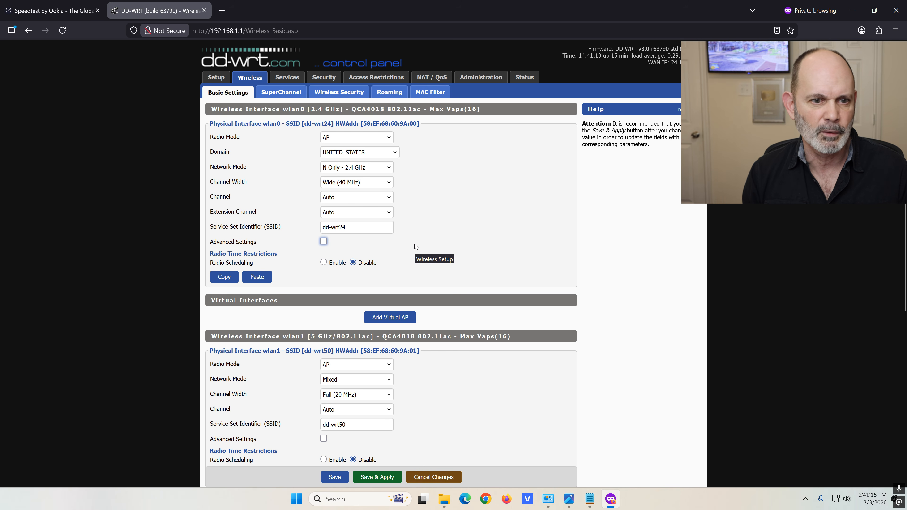
pyautogui.scroll(-2, 430, 215)
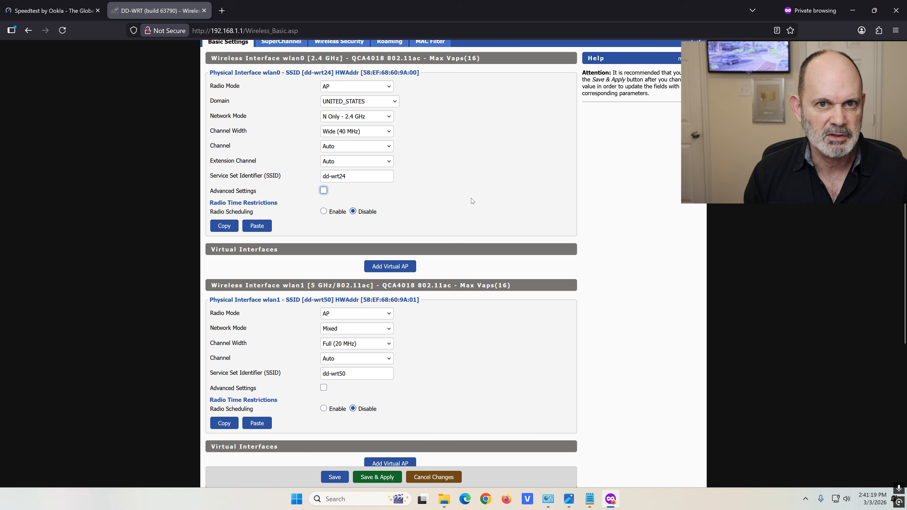
pyautogui.scroll(-4, 472, 198)
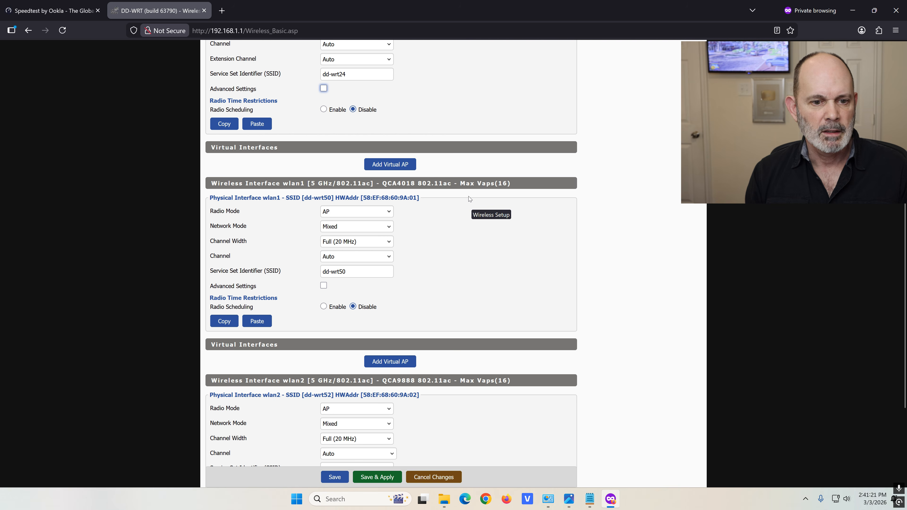
pyautogui.click(389, 229)
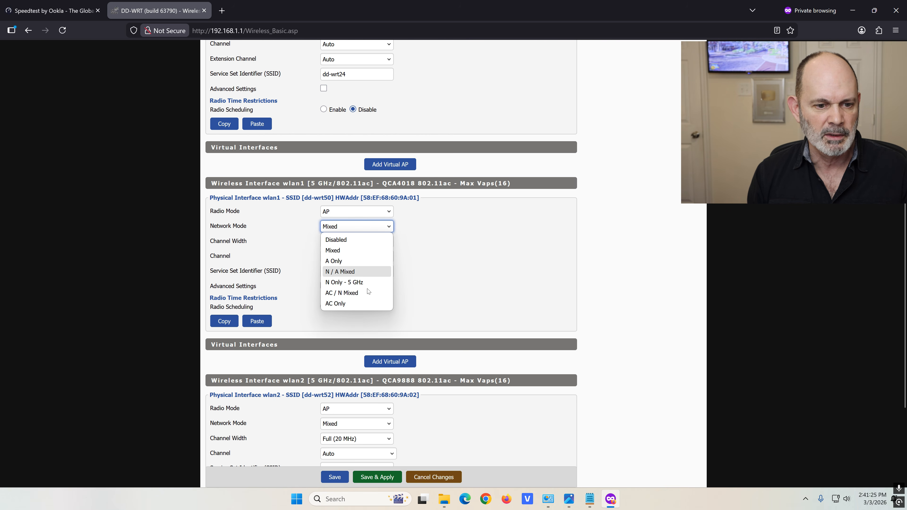
pyautogui.click(365, 306)
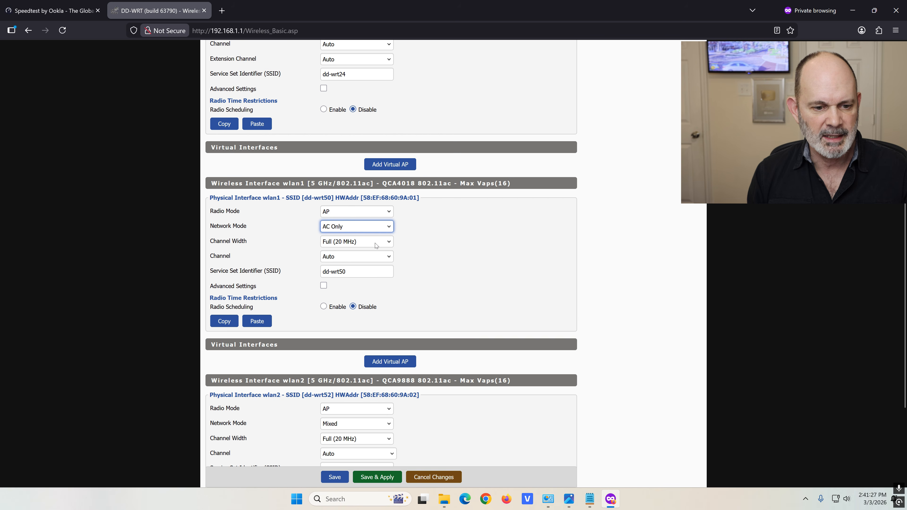
pyautogui.click(373, 245)
pyautogui.click(367, 287)
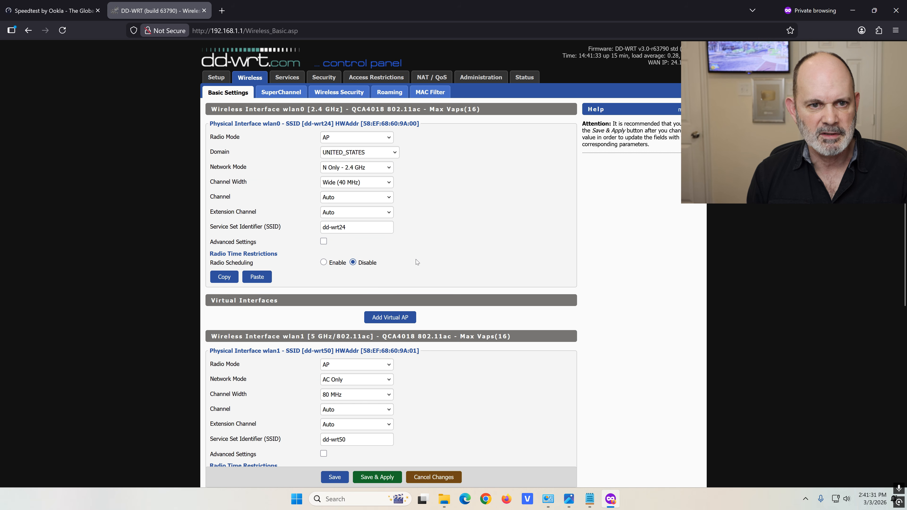
# Expand and scroll through wlan1's advanced options, then collapse them again
pyautogui.scroll(-6, 416, 259)
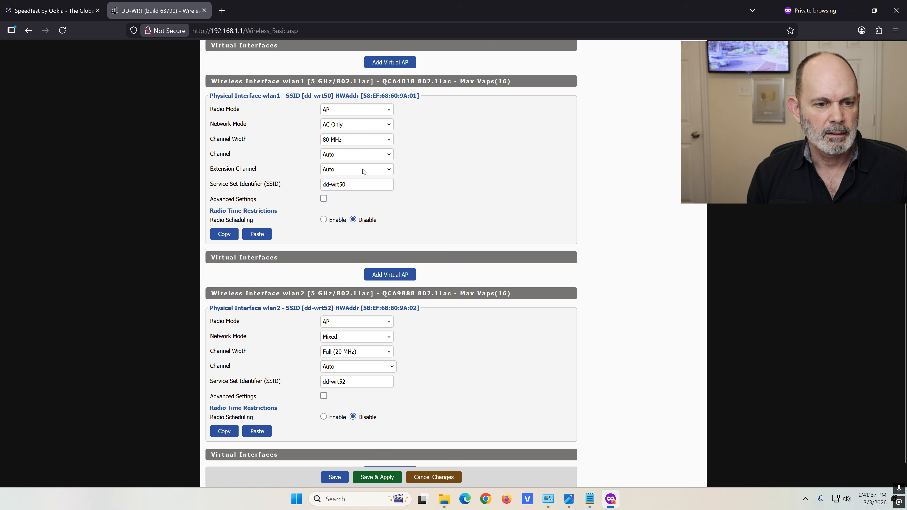
pyautogui.click(323, 199)
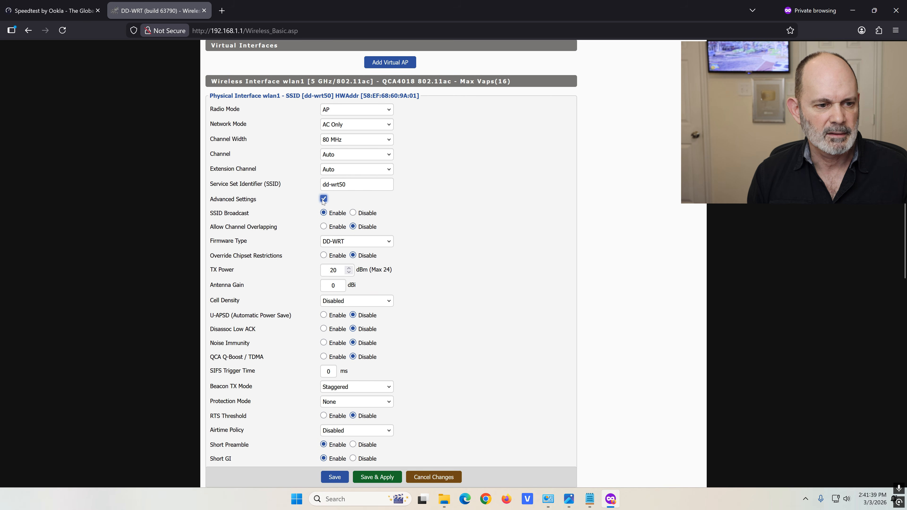
pyautogui.scroll(-1, 419, 211)
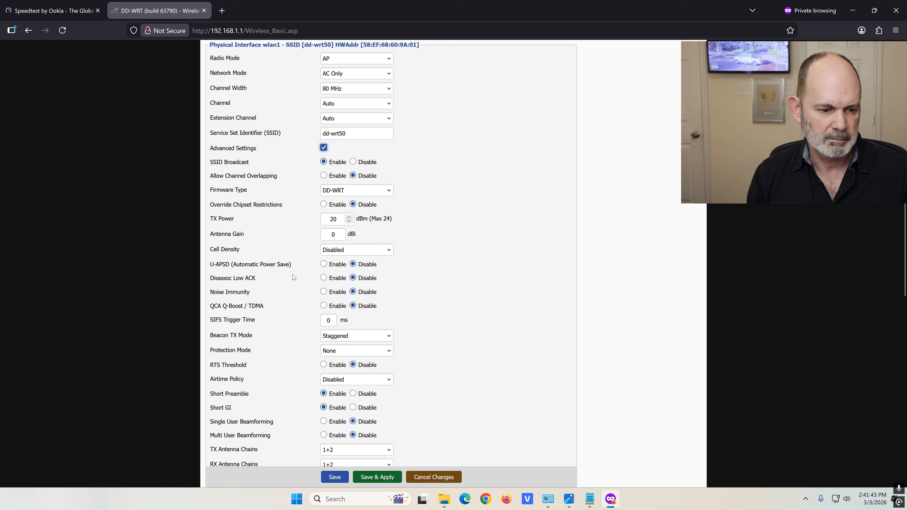
pyautogui.scroll(-1, 309, 328)
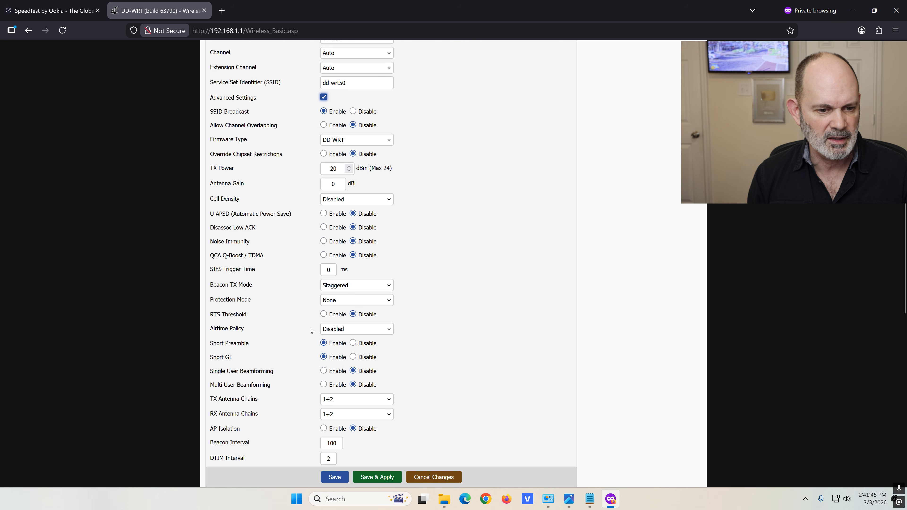
pyautogui.scroll(-2, 310, 329)
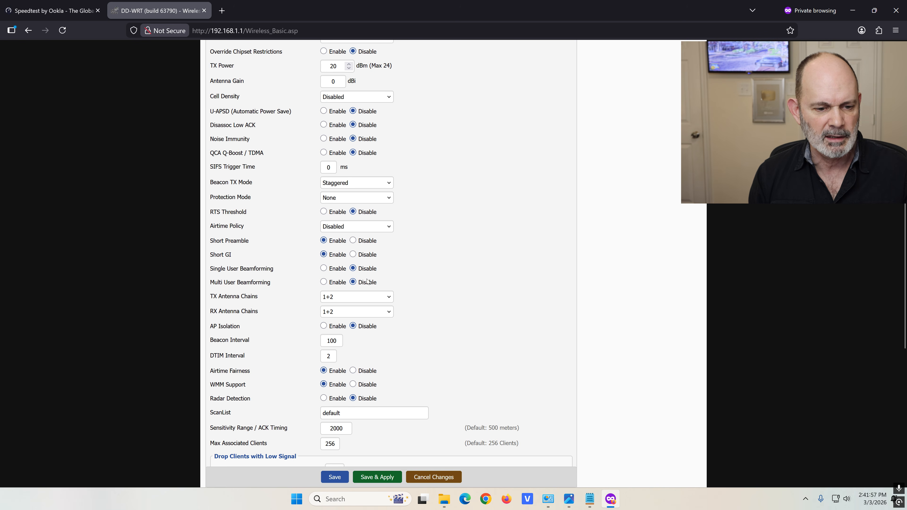
pyautogui.scroll(-1, 368, 281)
pyautogui.scroll(-1, 411, 268)
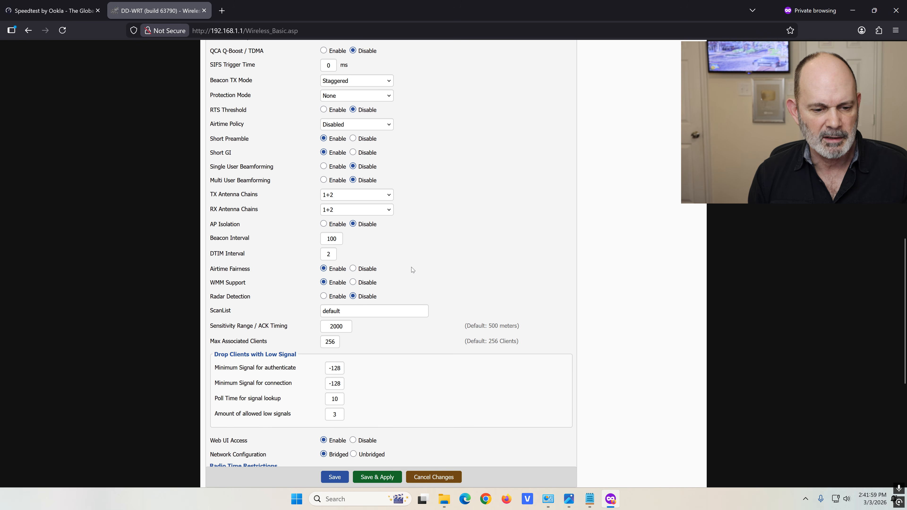
pyautogui.scroll(-2, 411, 259)
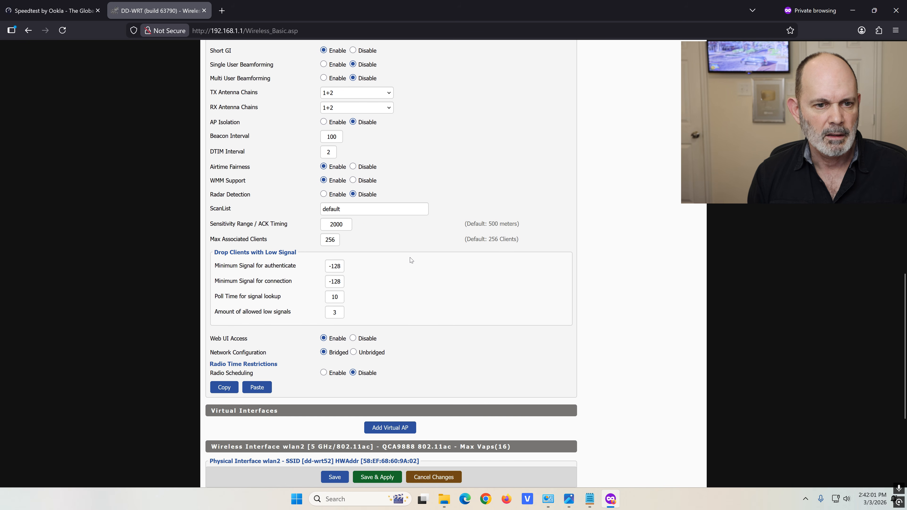
pyautogui.scroll(11, 414, 258)
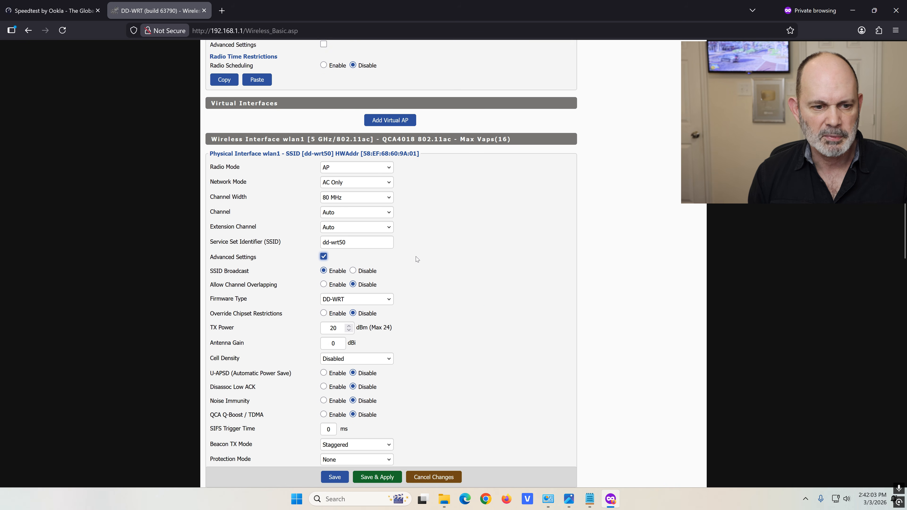
pyautogui.scroll(-8, 415, 257)
pyautogui.scroll(5, 415, 257)
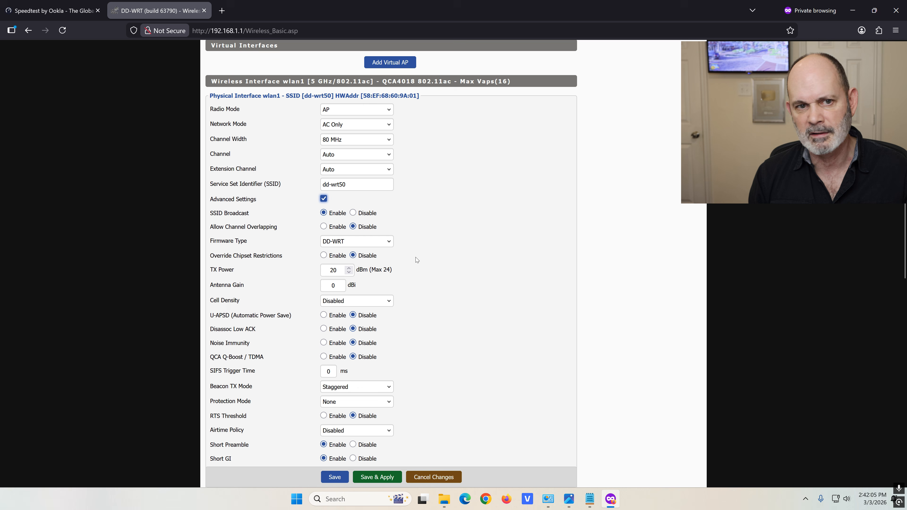
pyautogui.click(323, 199)
pyautogui.scroll(-1, 396, 196)
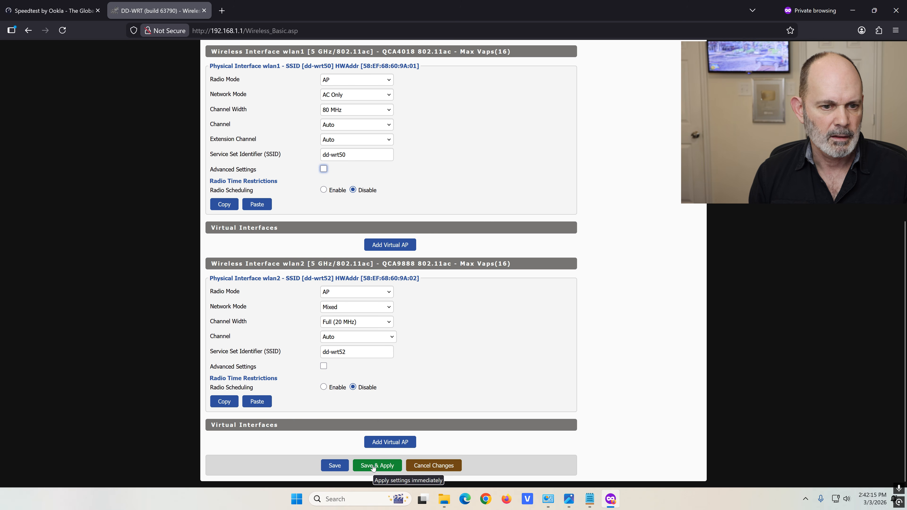
# Save & Apply, set wlan2 to AC Only at 80 MHz, and open the AC2200 spec sheet image
pyautogui.click(361, 466)
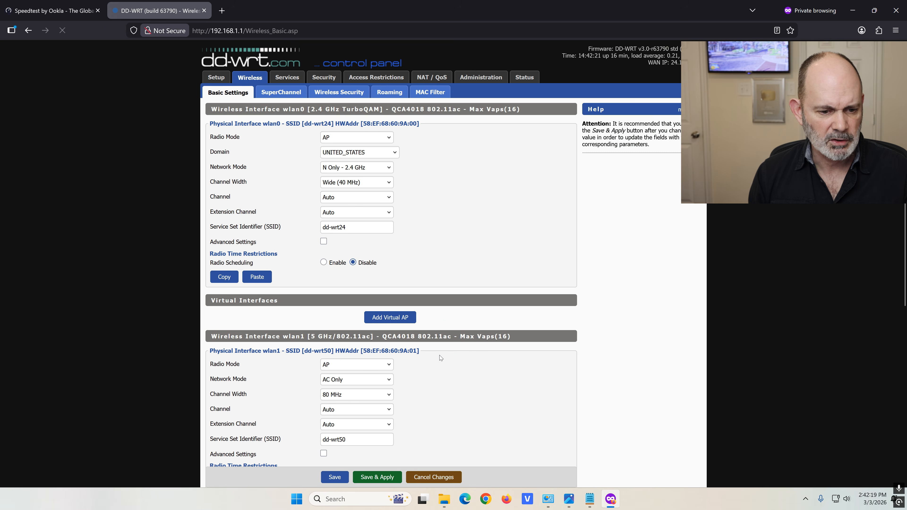
pyautogui.scroll(-1, 439, 357)
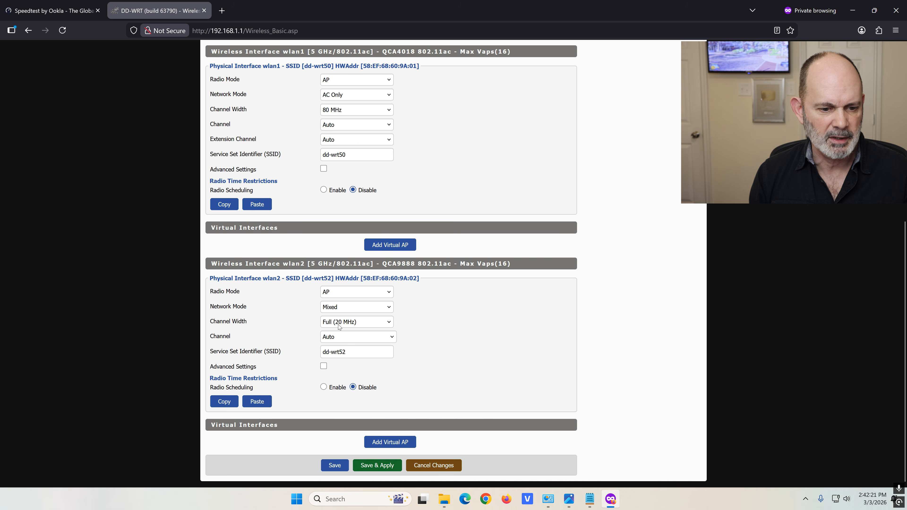
pyautogui.click(383, 309)
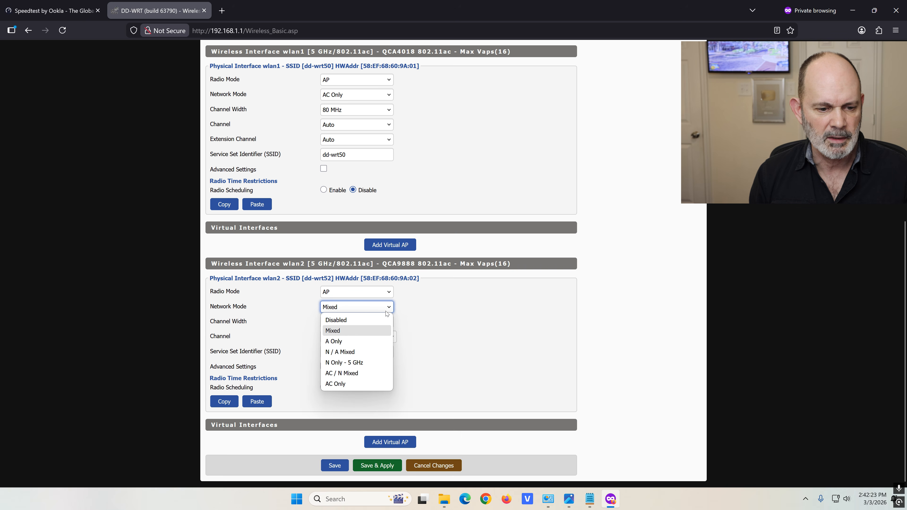
pyautogui.click(362, 384)
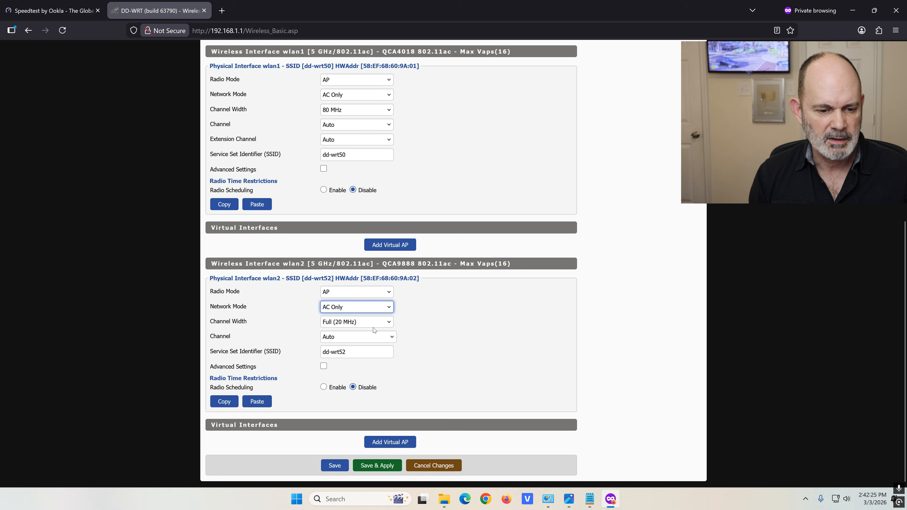
pyautogui.click(381, 323)
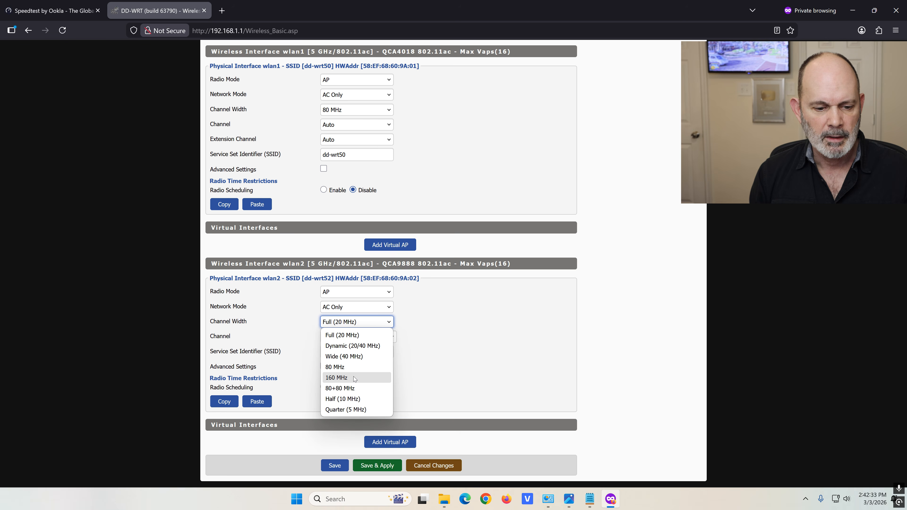
pyautogui.click(353, 368)
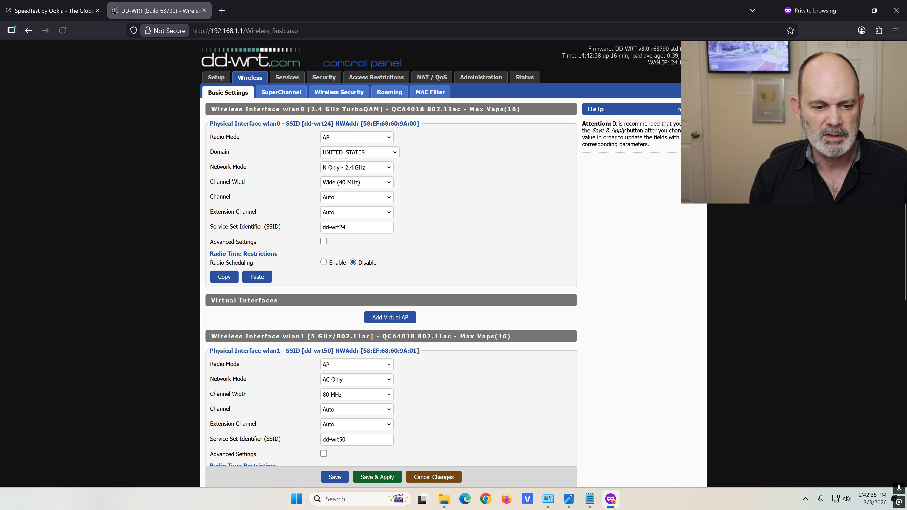
pyautogui.scroll(-8, 418, 350)
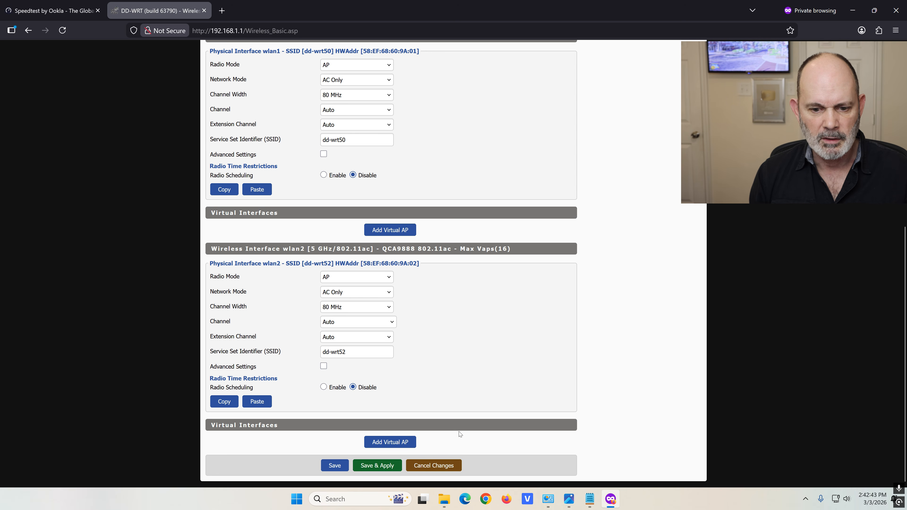
pyautogui.click(567, 503)
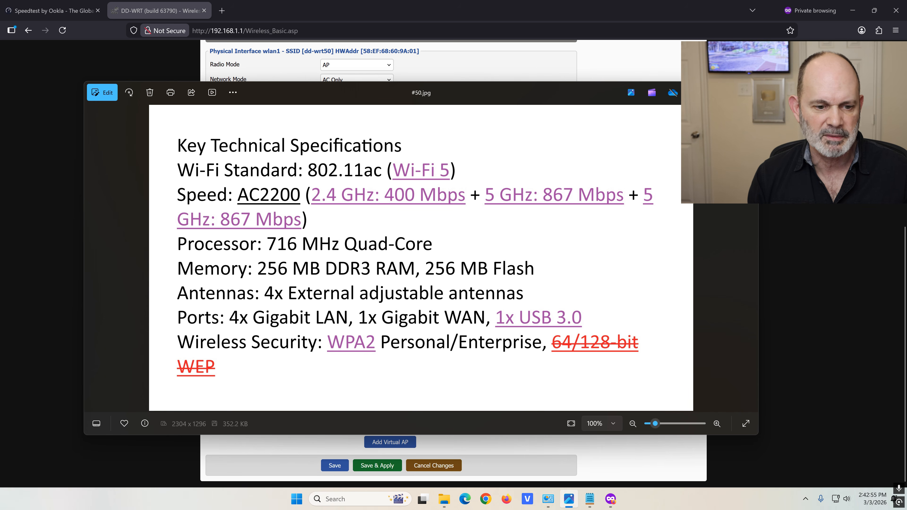
# Save and apply the wlan2 AC Only, 80 MHz wireless settings to the router
pyautogui.hotkey('alt', 'Tab')
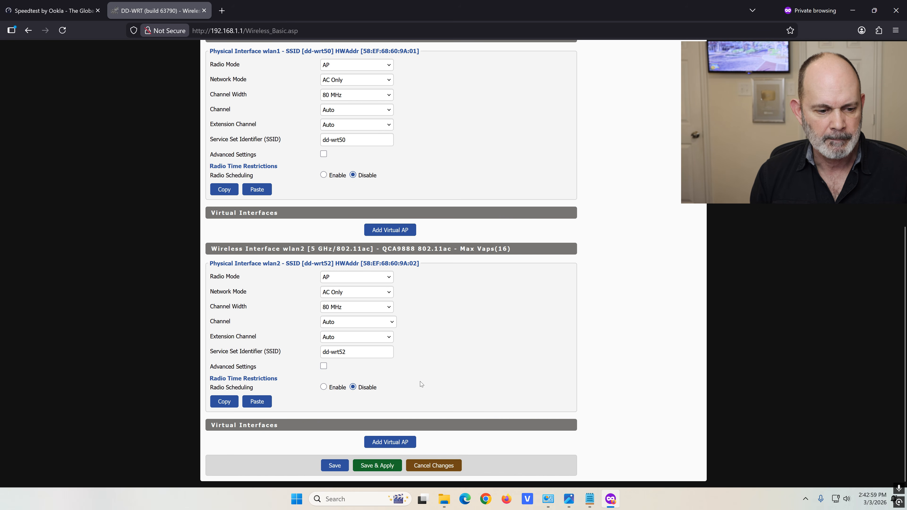
pyautogui.click(377, 468)
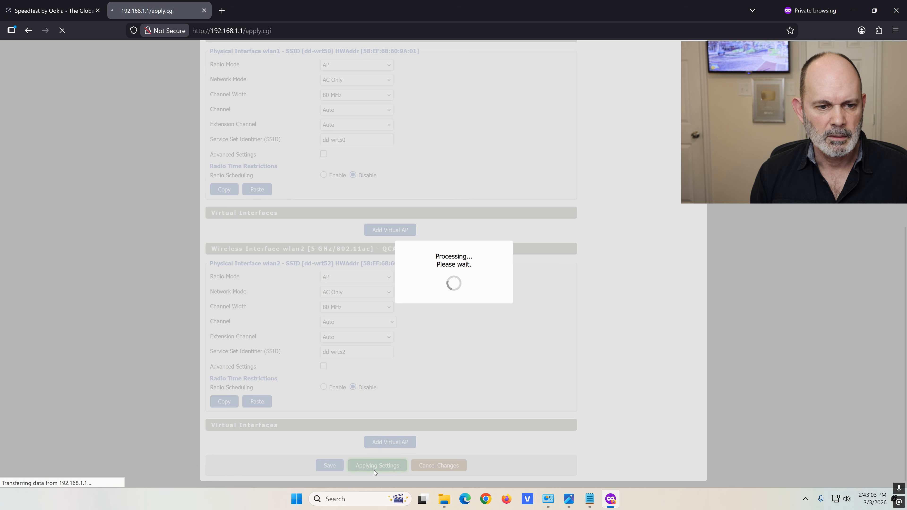
pyautogui.scroll(-7, 411, 382)
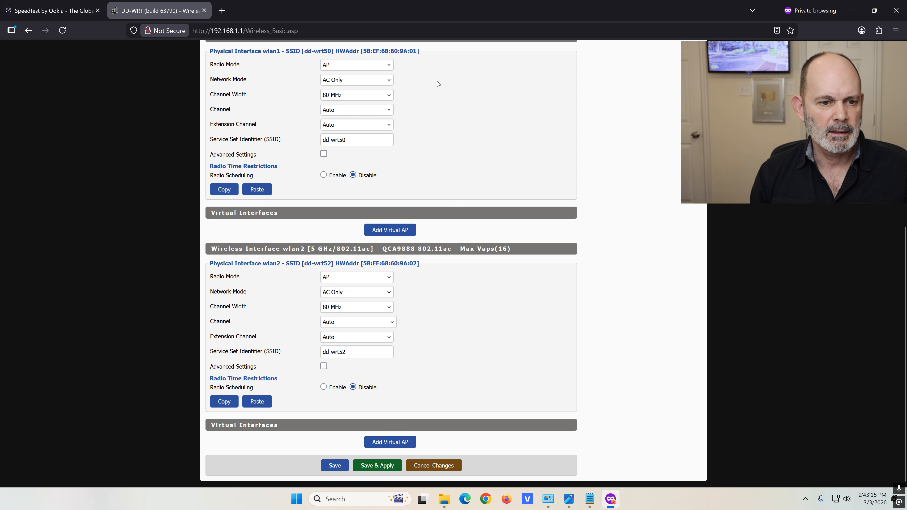
pyautogui.click(324, 175)
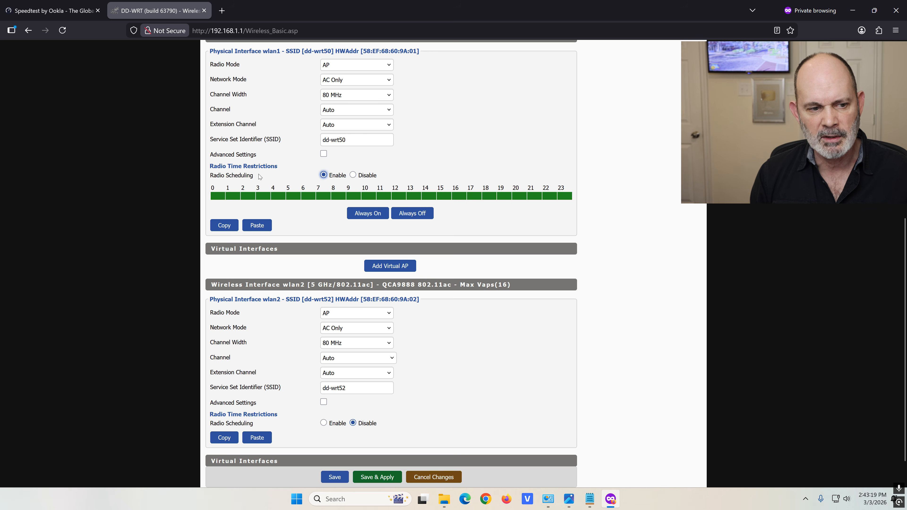
pyautogui.click(218, 197)
pyautogui.click(232, 197)
pyautogui.click(249, 198)
pyautogui.click(264, 197)
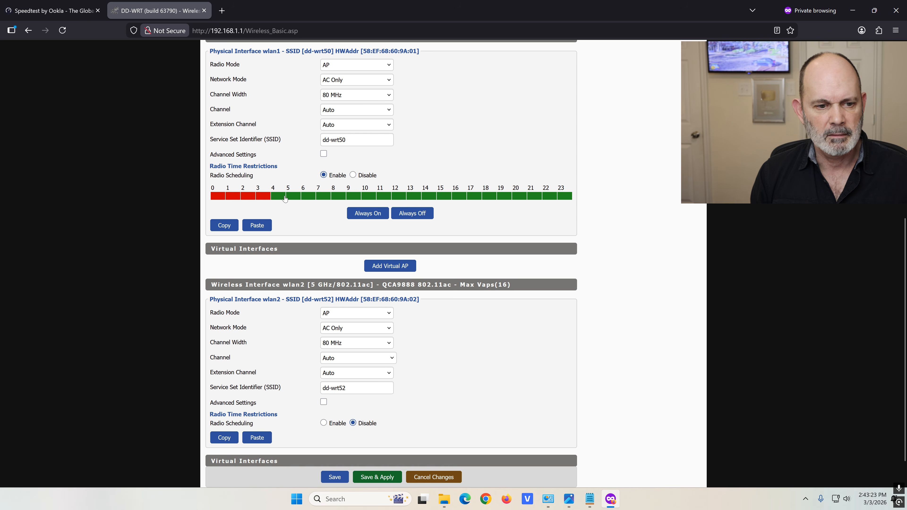
pyautogui.click(278, 197)
pyautogui.click(291, 197)
pyautogui.click(308, 197)
pyautogui.click(324, 198)
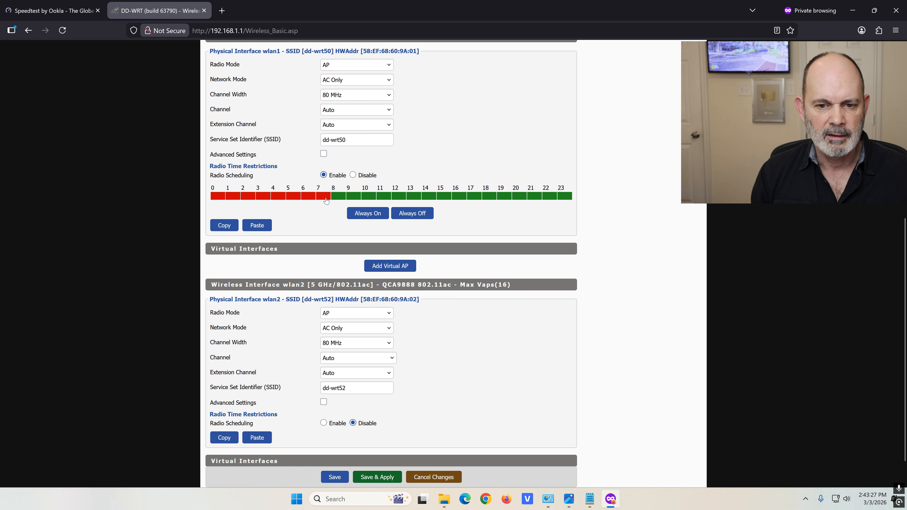
pyautogui.click(563, 197)
pyautogui.click(546, 197)
pyautogui.click(532, 198)
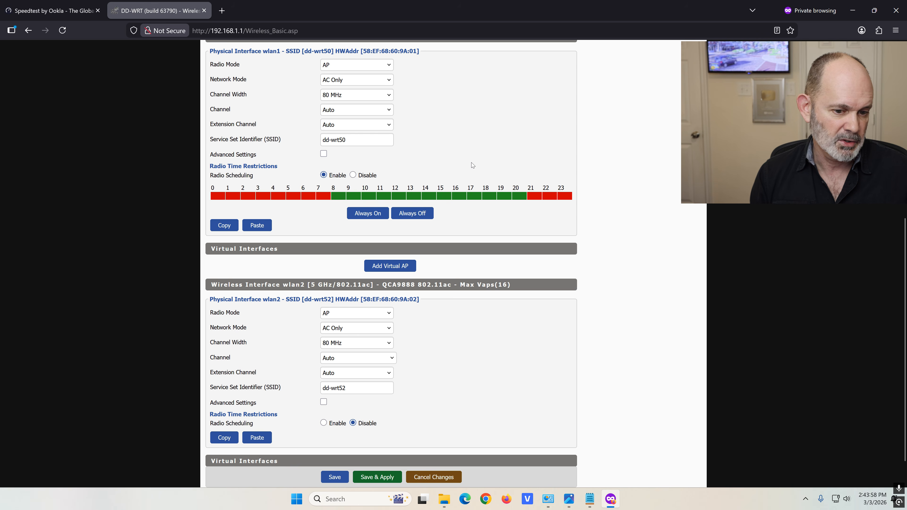
pyautogui.click(378, 479)
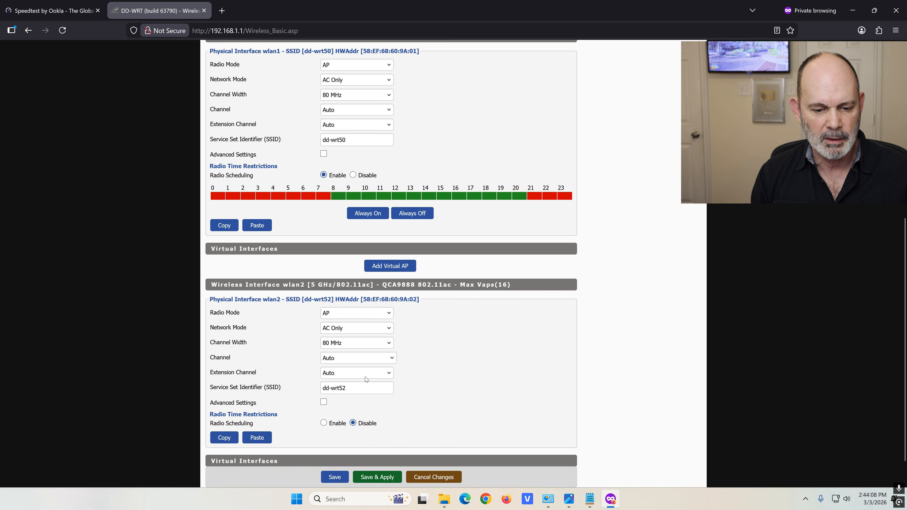
pyautogui.click(324, 423)
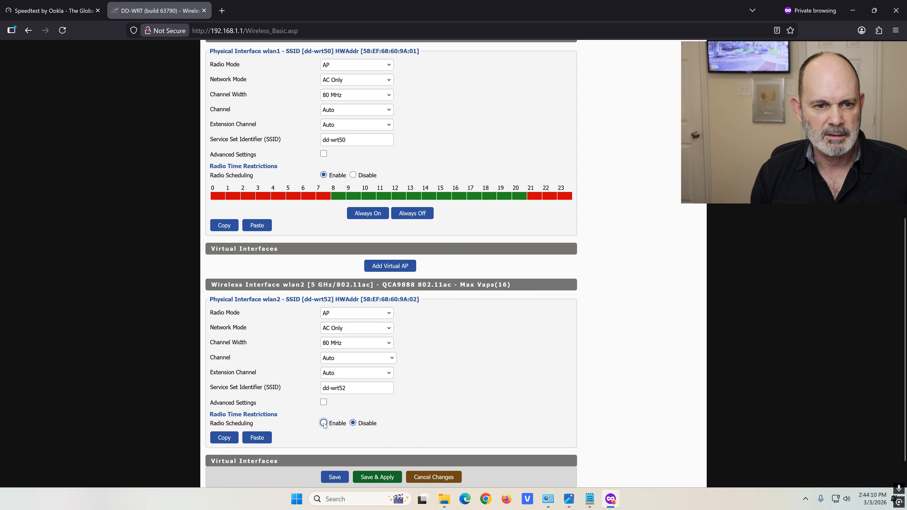
pyautogui.scroll(-2, 470, 368)
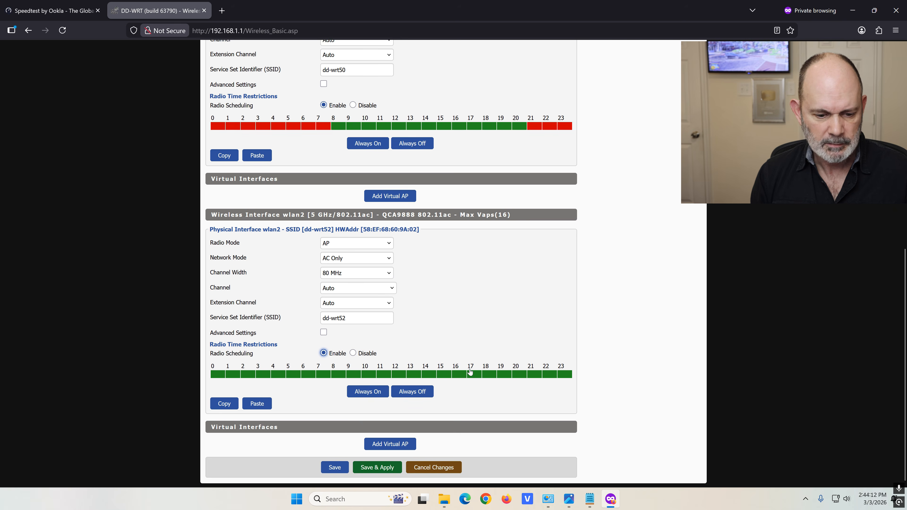
pyautogui.scroll(4, 470, 368)
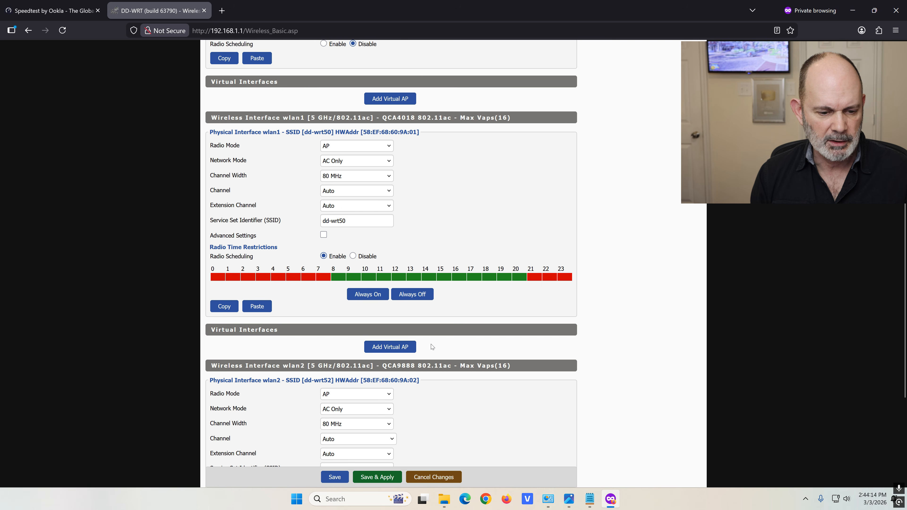
pyautogui.scroll(-3, 432, 347)
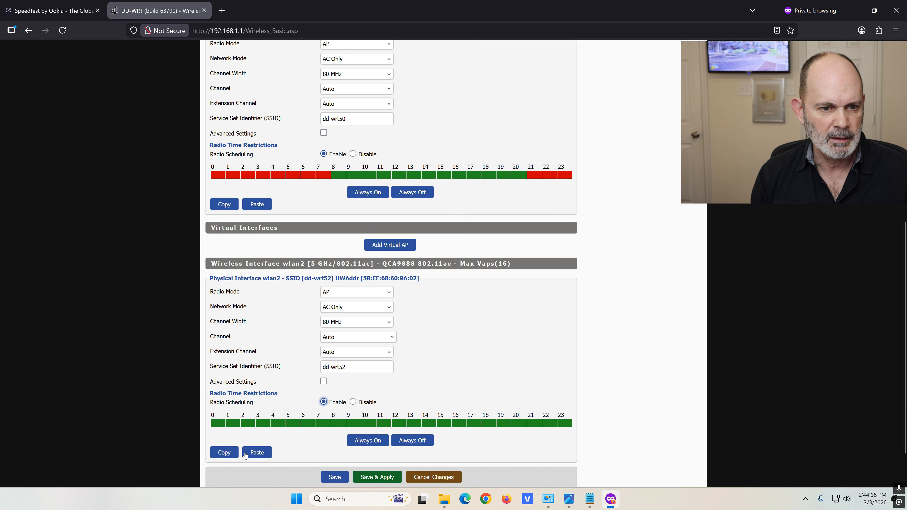
pyautogui.click(354, 403)
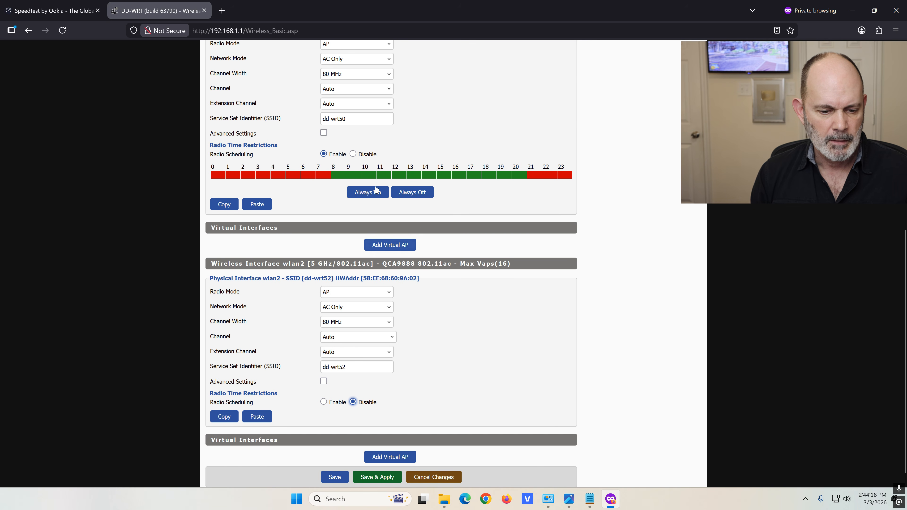
pyautogui.click(354, 154)
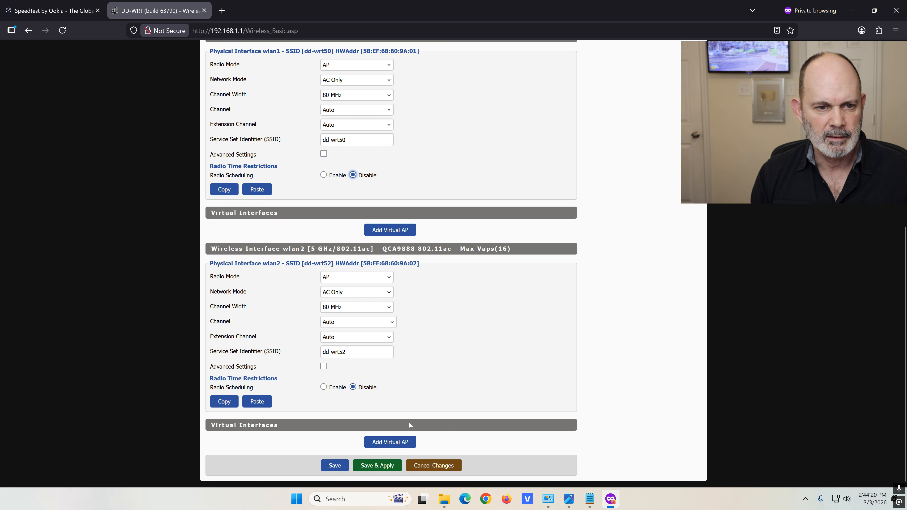
pyautogui.click(373, 466)
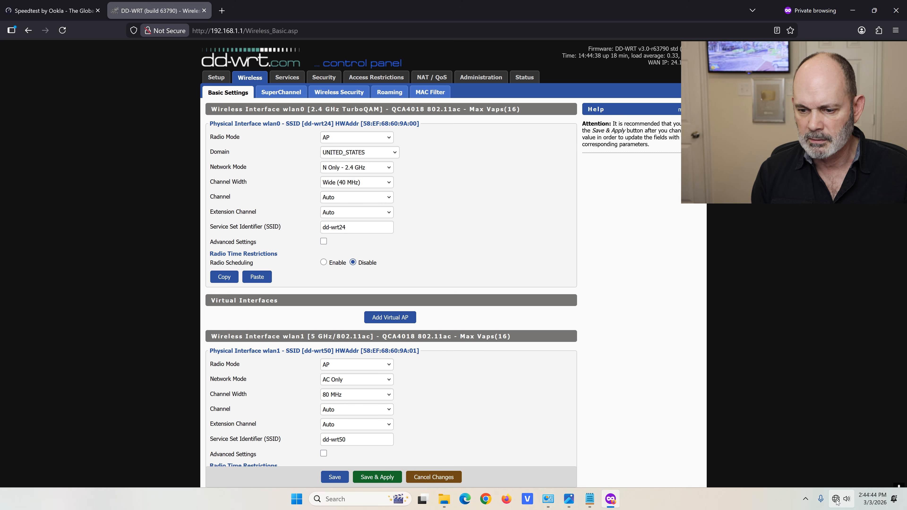
pyautogui.click(837, 503)
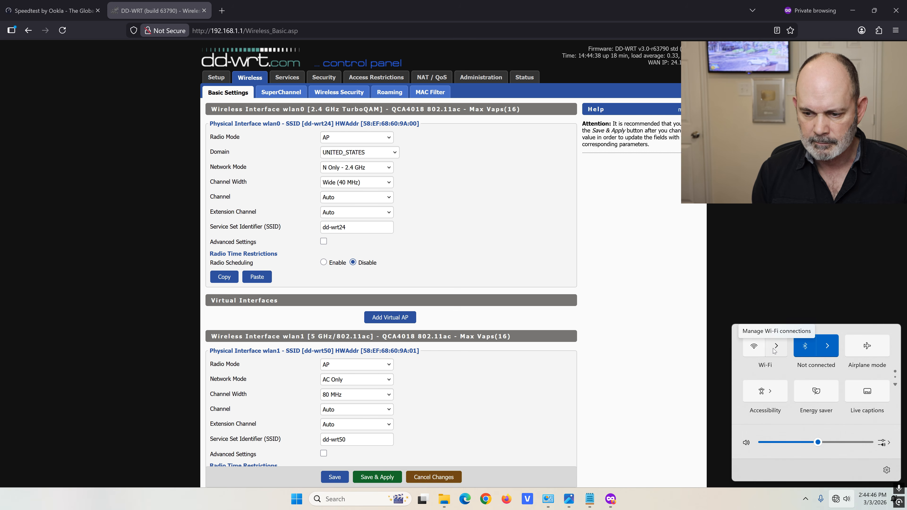
# Forget the saved dd-wrt24 network and disconnect the laptop from dd-wrt52
pyautogui.click(778, 348)
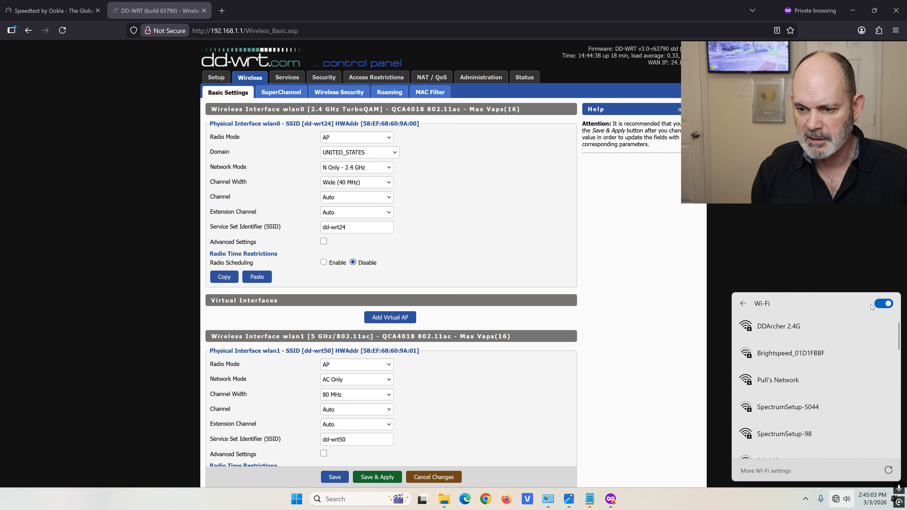
pyautogui.click(881, 304)
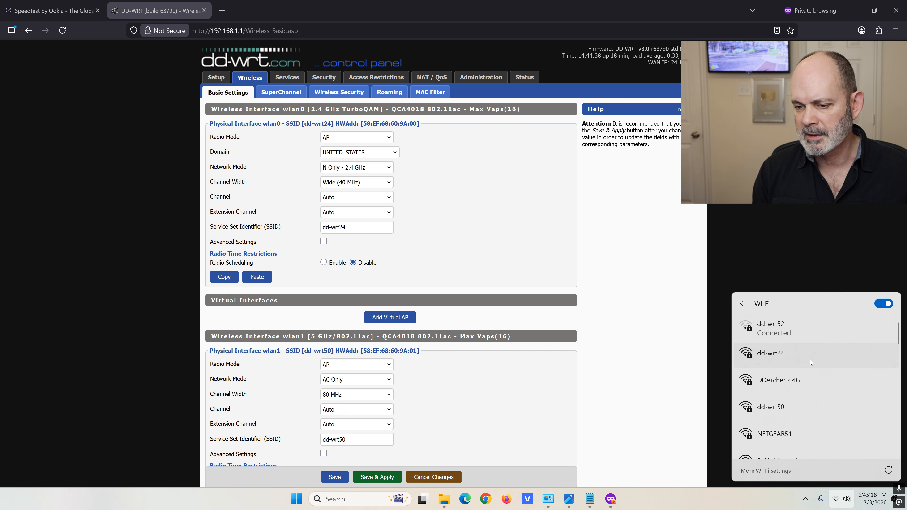
pyautogui.click(809, 360)
pyautogui.rightClick(809, 359)
pyautogui.click(827, 398)
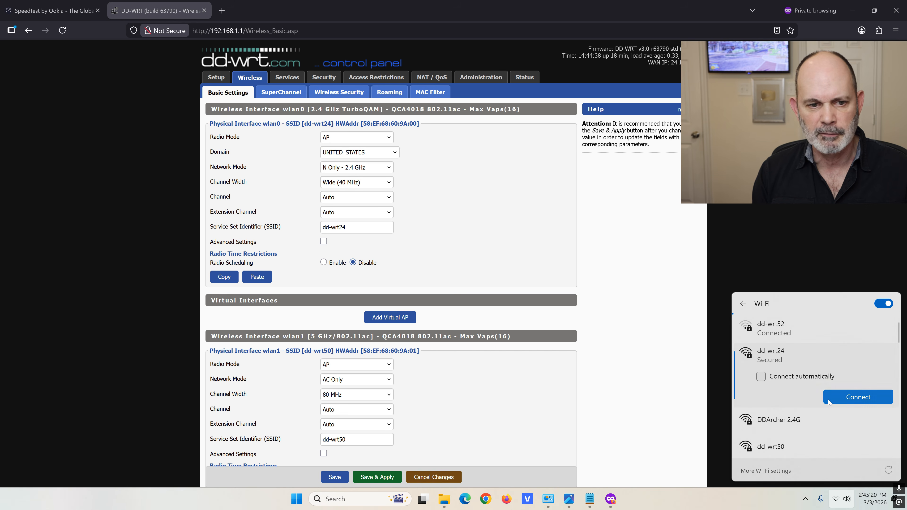
pyautogui.rightClick(785, 351)
pyautogui.click(816, 379)
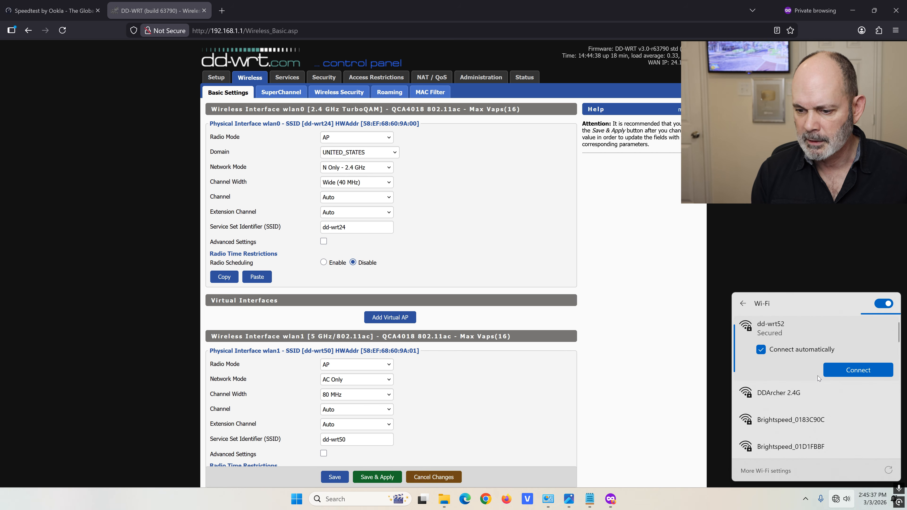
# Join the dd-wrt24 network by entering its network password
pyautogui.click(802, 413)
pyautogui.click(858, 447)
pyautogui.write('••••••••••••••')
pyautogui.click(812, 457)
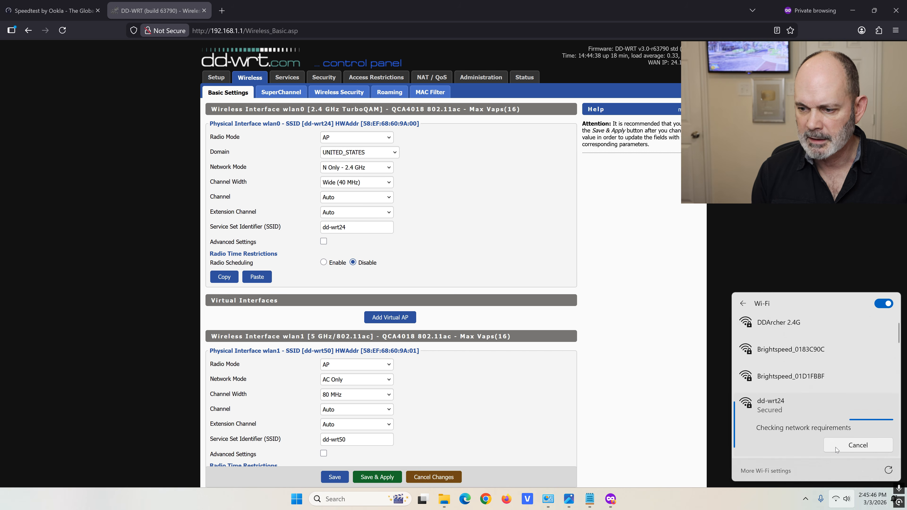
pyautogui.scroll(-1, 822, 386)
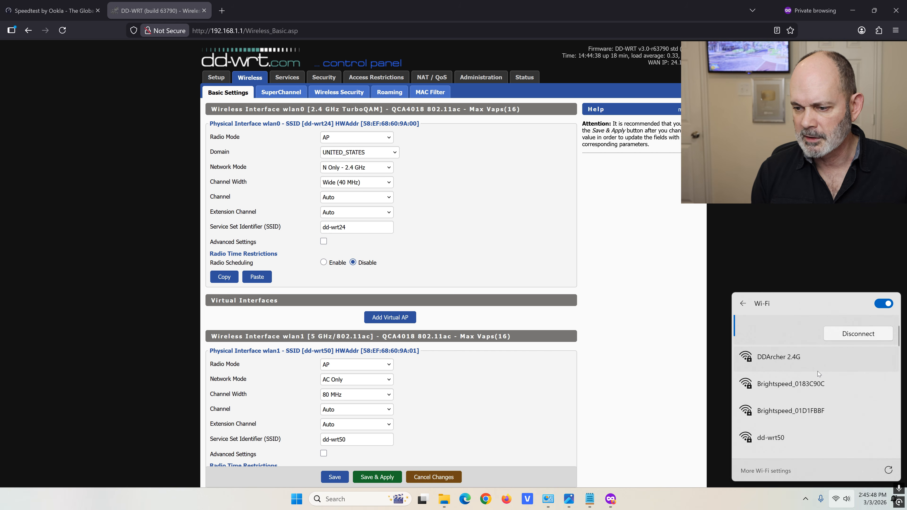
pyautogui.scroll(1, 817, 371)
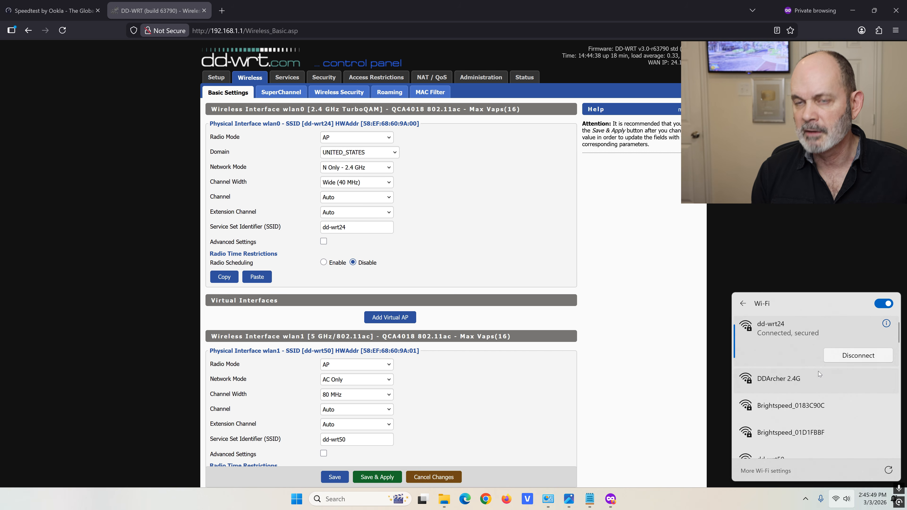
# Check dd-wrt24's Wi-Fi 4, 2.4 GHz channel 9, 300/300 Mbps link details, then return to Speedtest
pyautogui.click(886, 324)
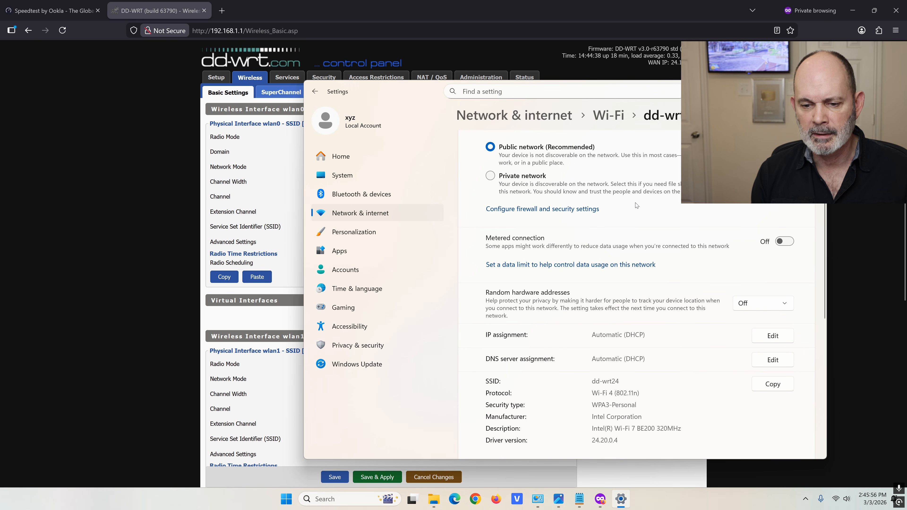
pyautogui.scroll(-3, 638, 204)
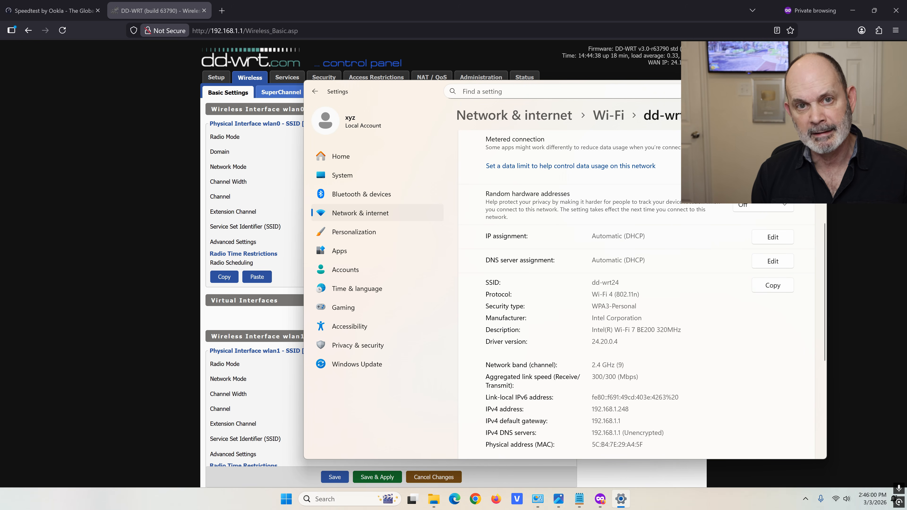
pyautogui.moveTo(591, 294); pyautogui.dragTo(613, 294)
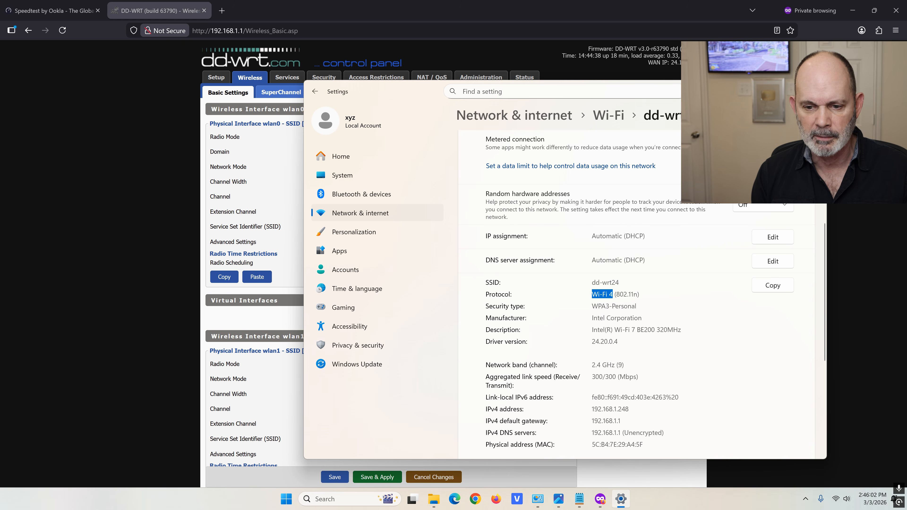
pyautogui.scroll(-2, 646, 290)
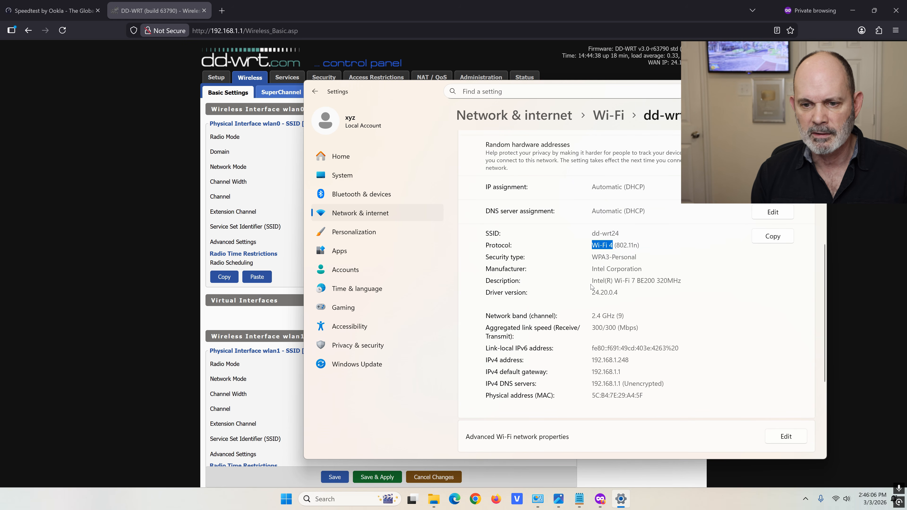
pyautogui.moveTo(592, 316); pyautogui.dragTo(623, 315)
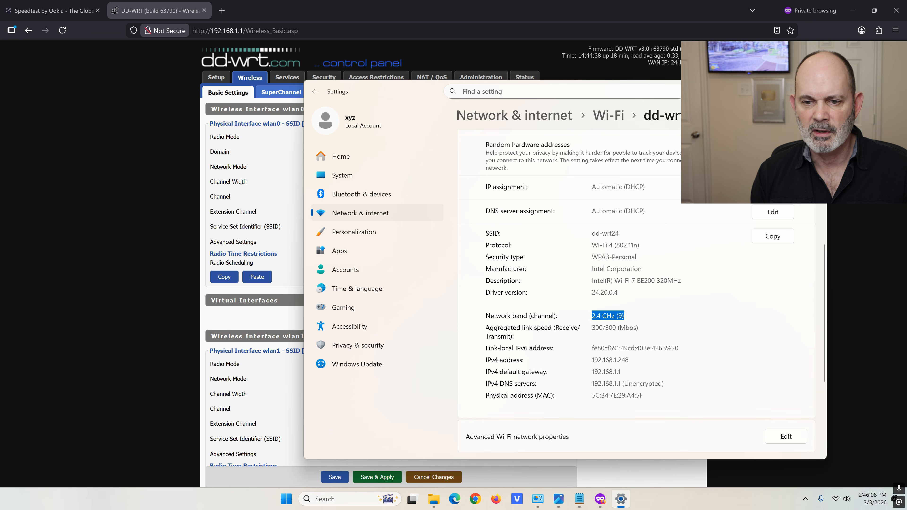
pyautogui.scroll(-3, 653, 301)
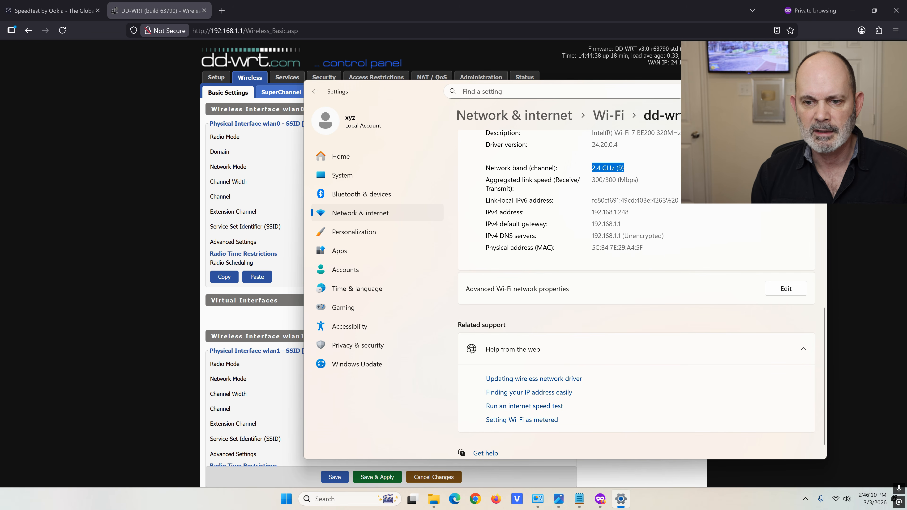
pyautogui.moveTo(592, 180); pyautogui.dragTo(620, 180)
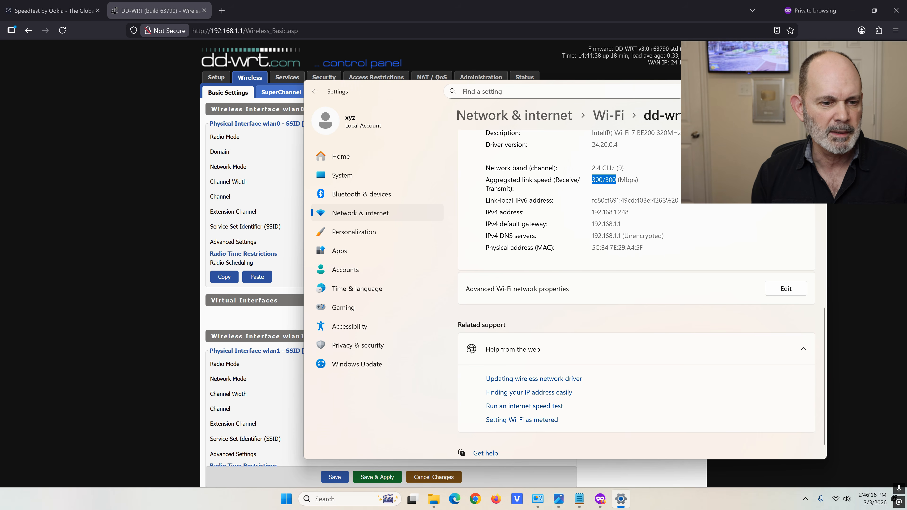
pyautogui.click(480, 11)
pyautogui.click(61, 10)
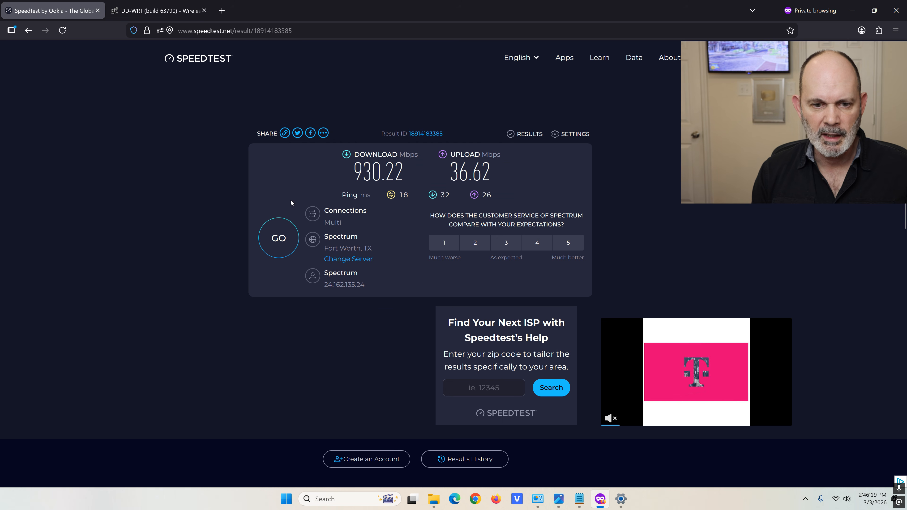
# Run a new speed test over dd-wrt24, getting 150.89 Mbps down and 39.67 Mbps up
pyautogui.click(276, 237)
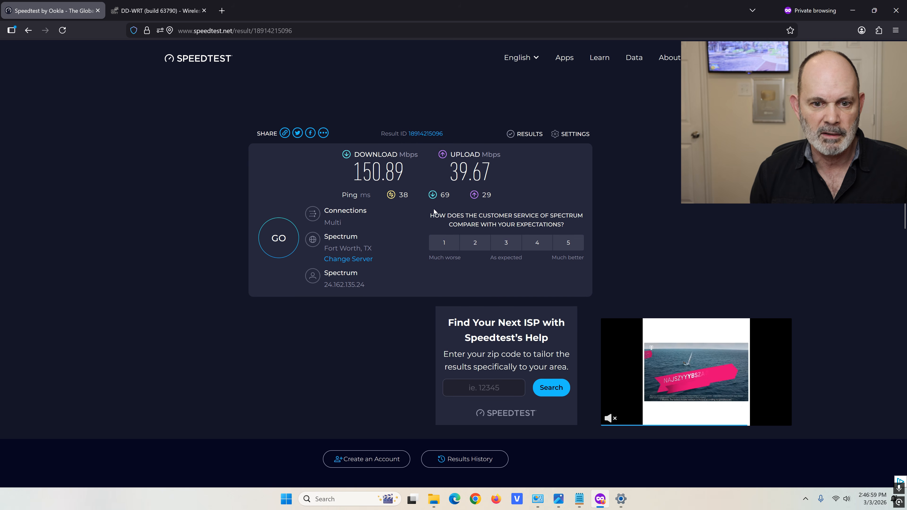
pyautogui.moveTo(149, 12)
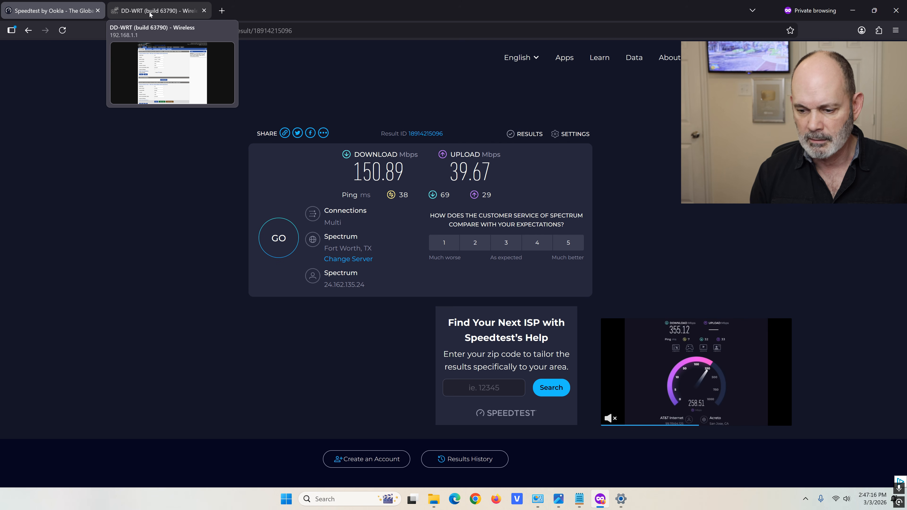
pyautogui.click(142, 13)
# Connect the laptop to dd-wrt50 and view its connection properties
pyautogui.scroll(-3, 256, 156)
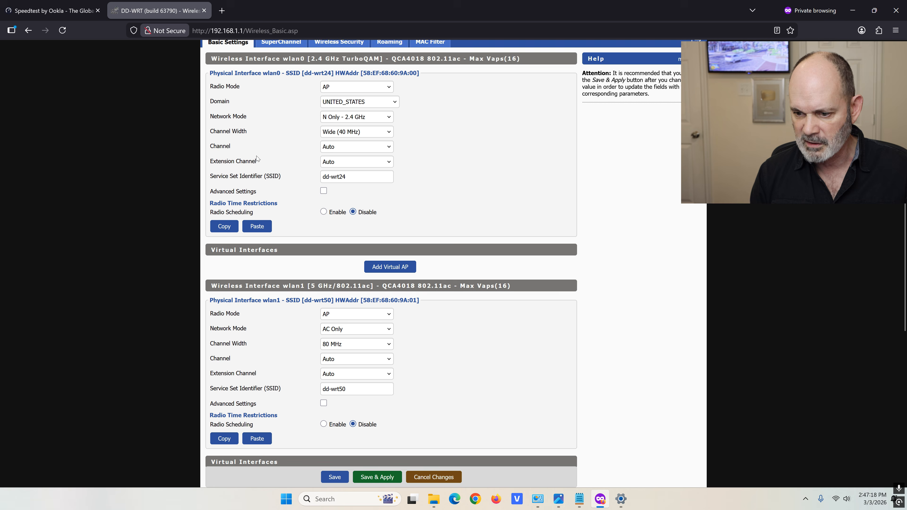
pyautogui.click(835, 499)
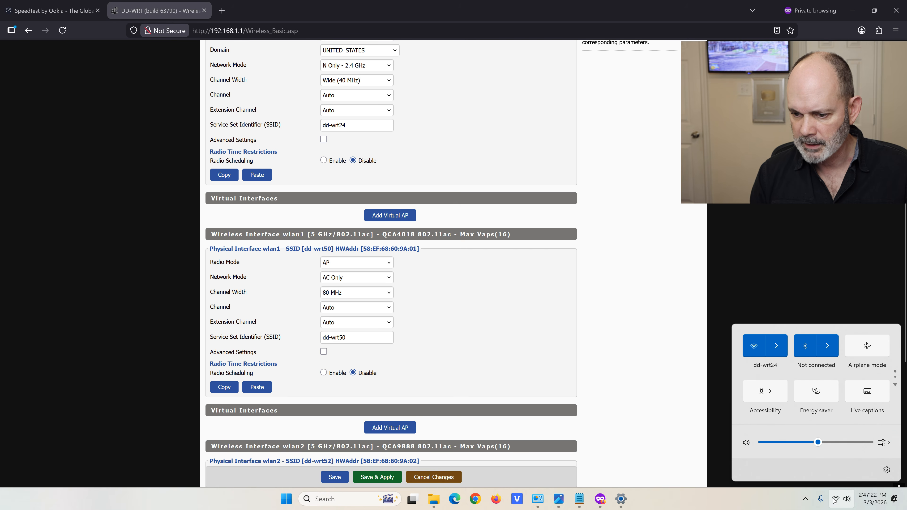
pyautogui.click(776, 345)
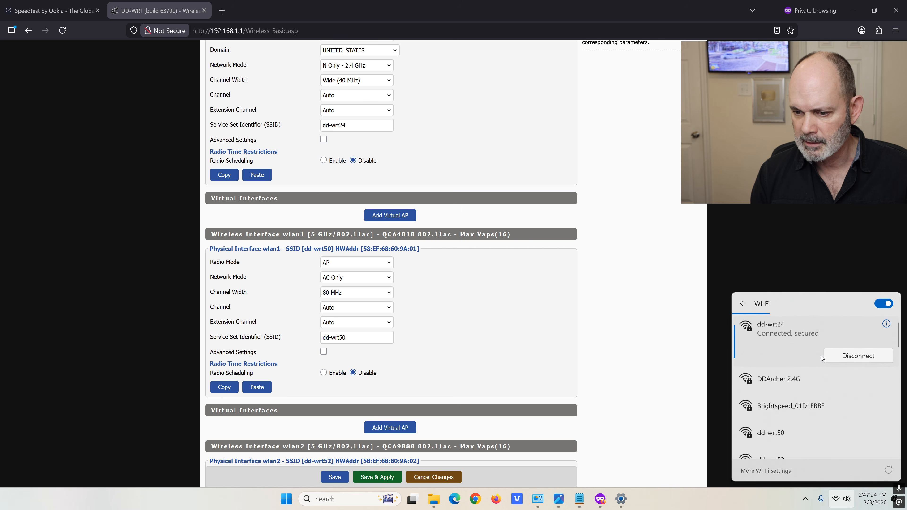
pyautogui.scroll(-2, 791, 345)
pyautogui.click(810, 396)
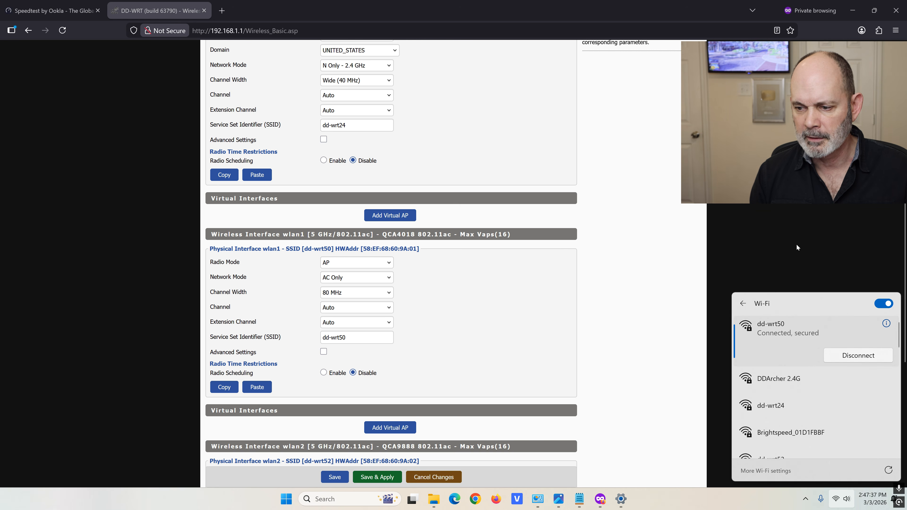
pyautogui.click(886, 323)
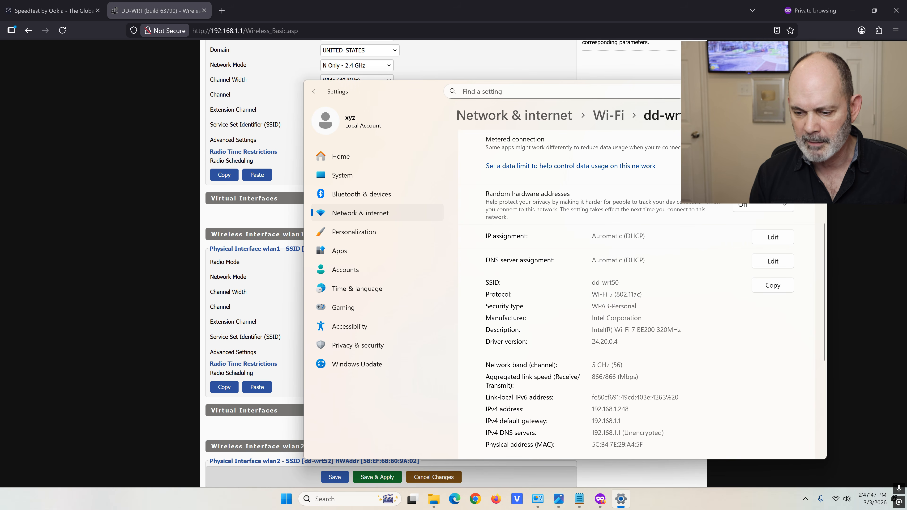
pyautogui.click(815, 88)
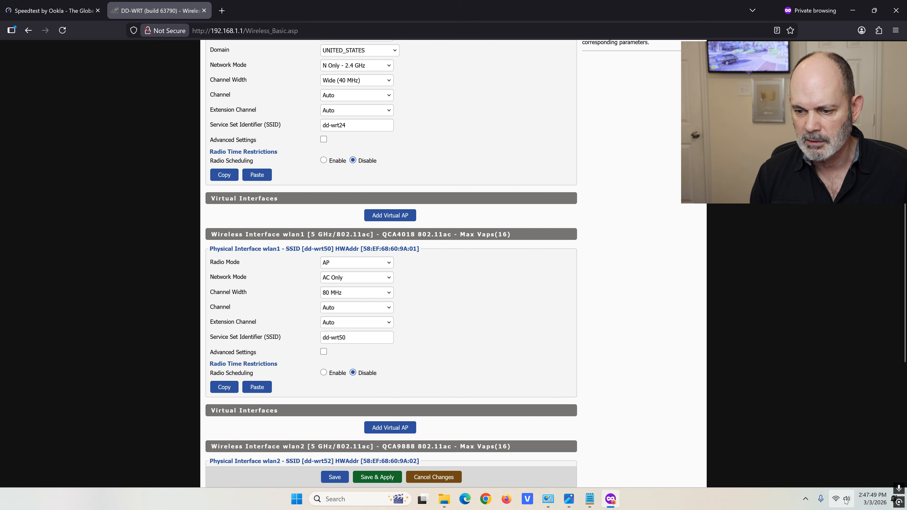
# Reconnect the laptop to the dd-wrt24 network
pyautogui.click(836, 500)
pyautogui.click(775, 350)
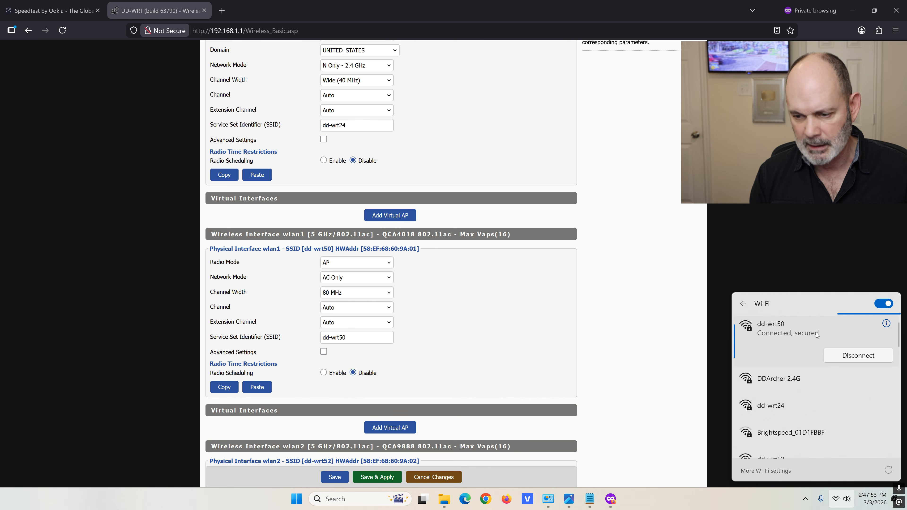
pyautogui.click(797, 399)
pyautogui.click(860, 425)
# Confirm dd-wrt24's security type is WPA3-Personal, then close Settings
pyautogui.click(886, 323)
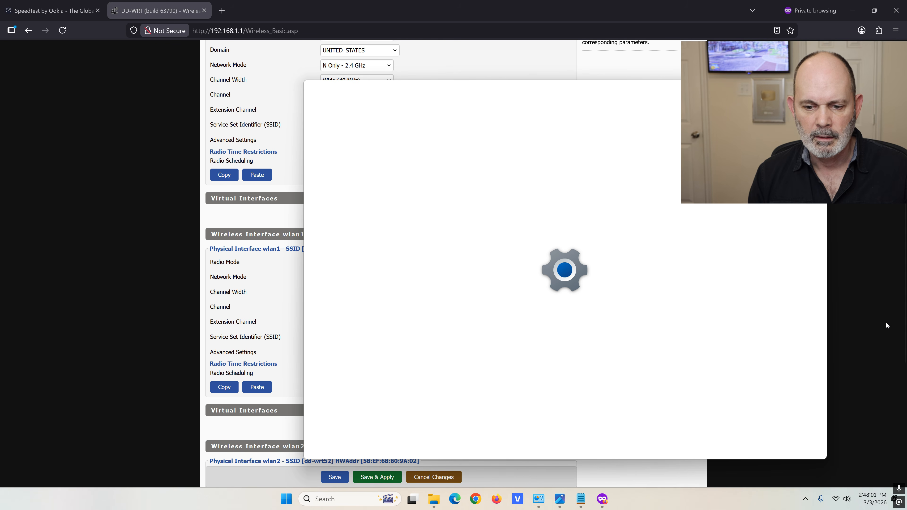
pyautogui.scroll(-5, 627, 236)
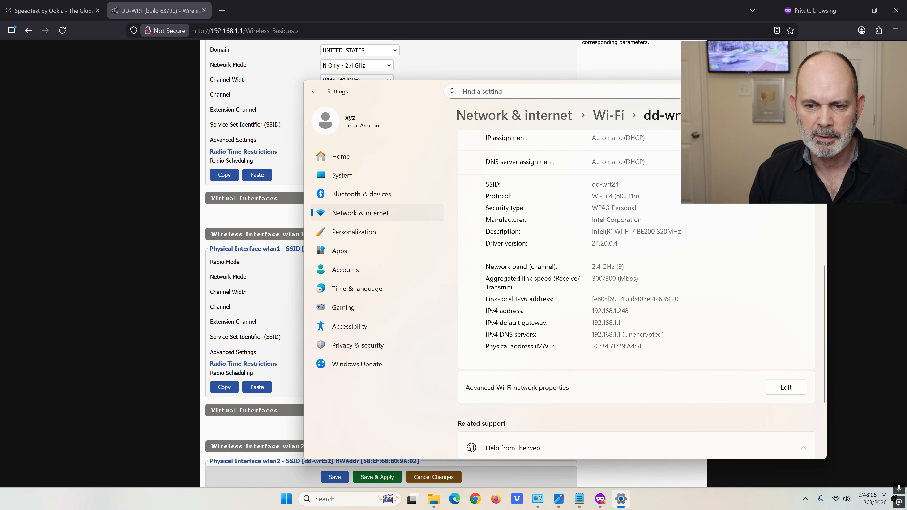
pyautogui.moveTo(591, 208); pyautogui.dragTo(612, 208)
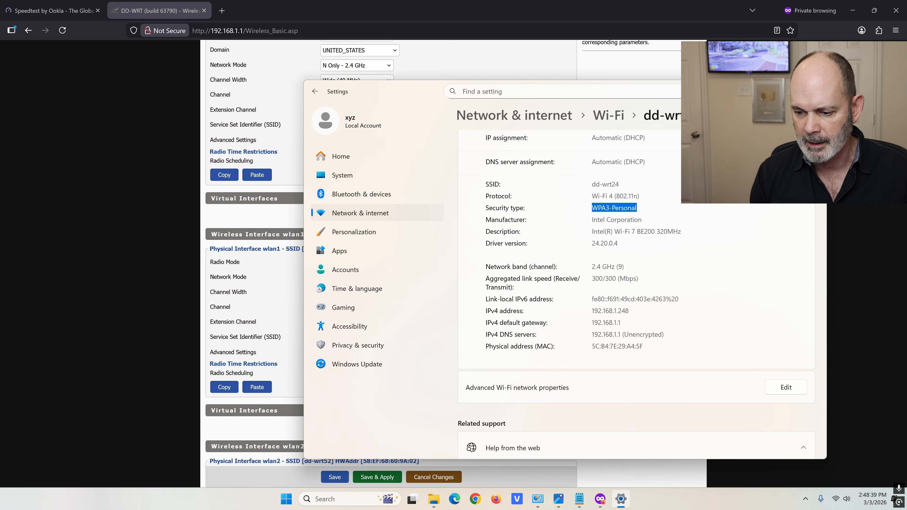
pyautogui.hotkey('alt', 'F4')
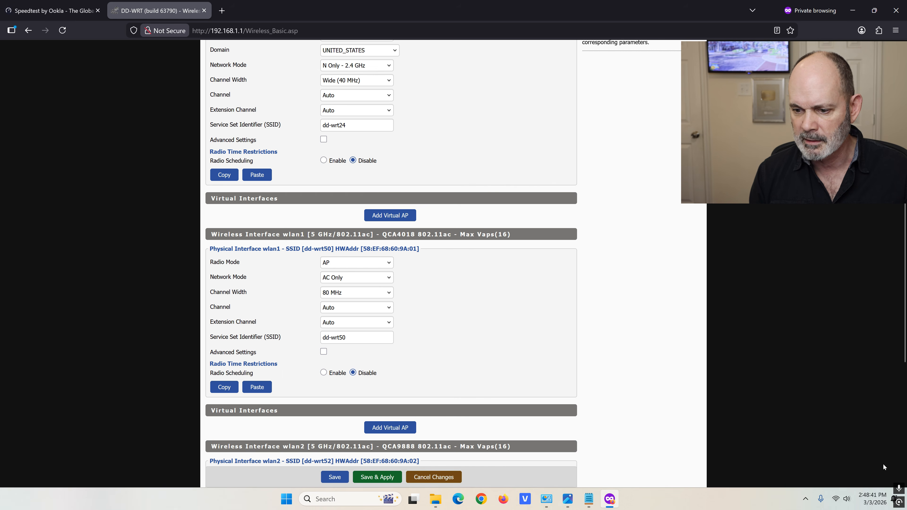
# Connect the laptop to the dd-wrt50 network
pyautogui.click(835, 500)
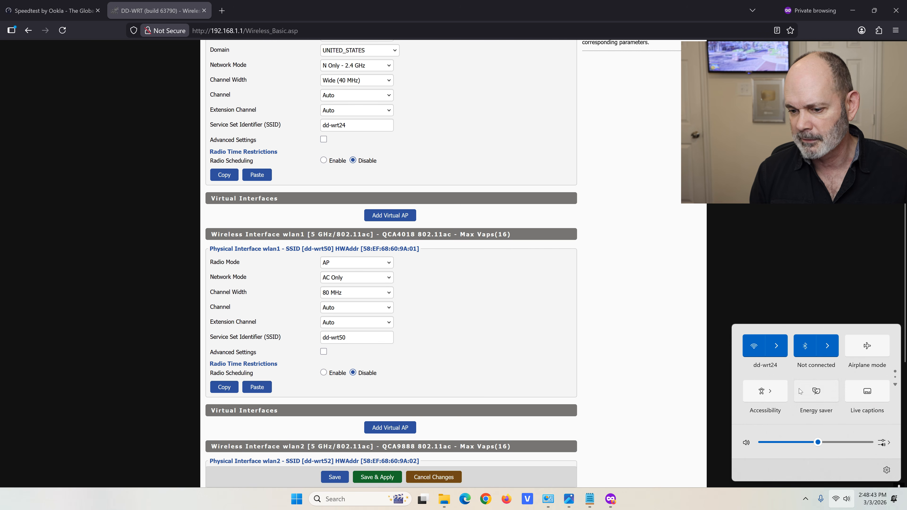
pyautogui.click(775, 347)
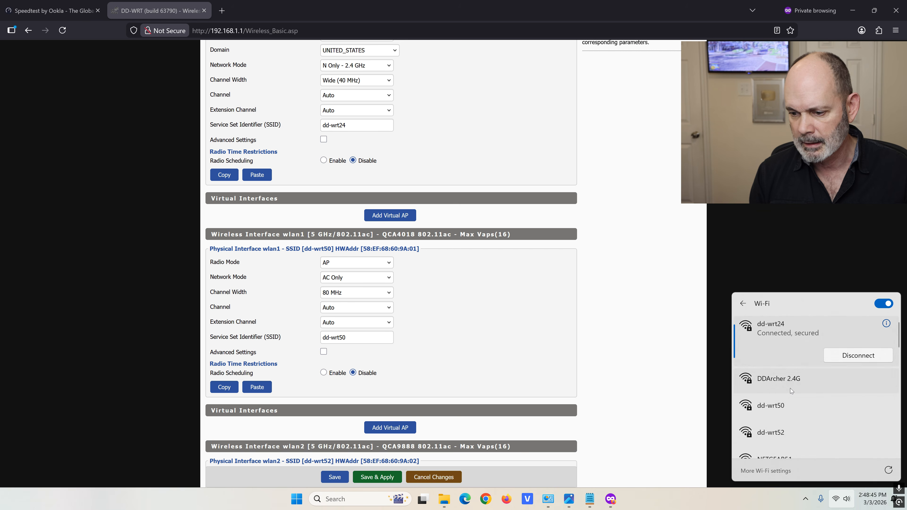
pyautogui.click(794, 409)
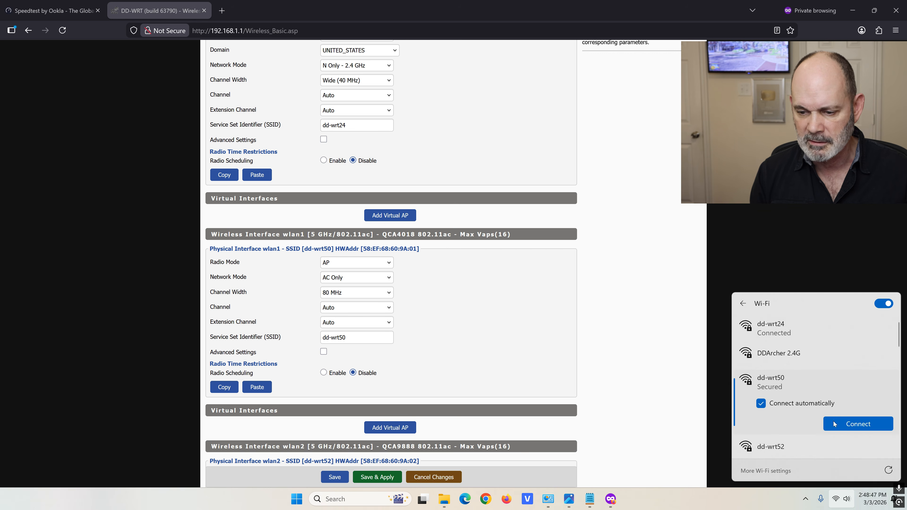
pyautogui.click(861, 425)
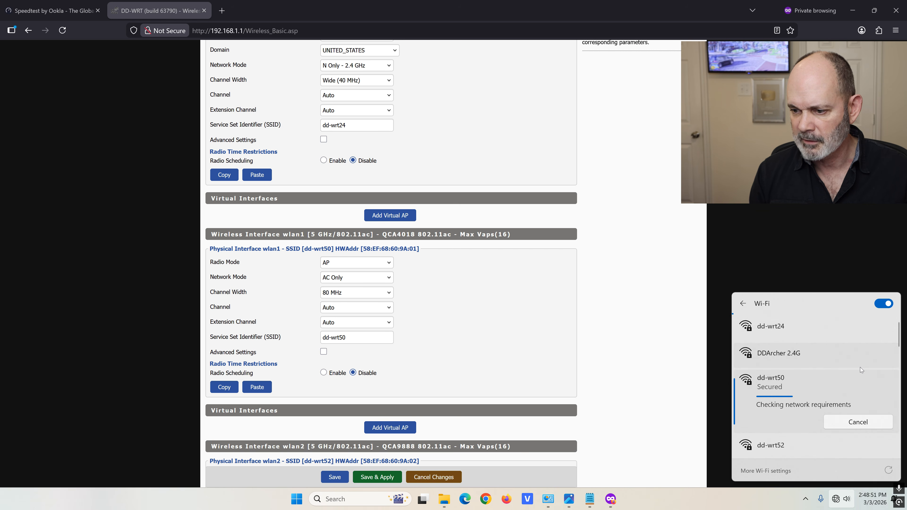
# Review dd-wrt50's 802.11ac, WPA3-Personal, 5 GHz (56) and 866/866 Mbps details, then start a speed test
pyautogui.click(883, 323)
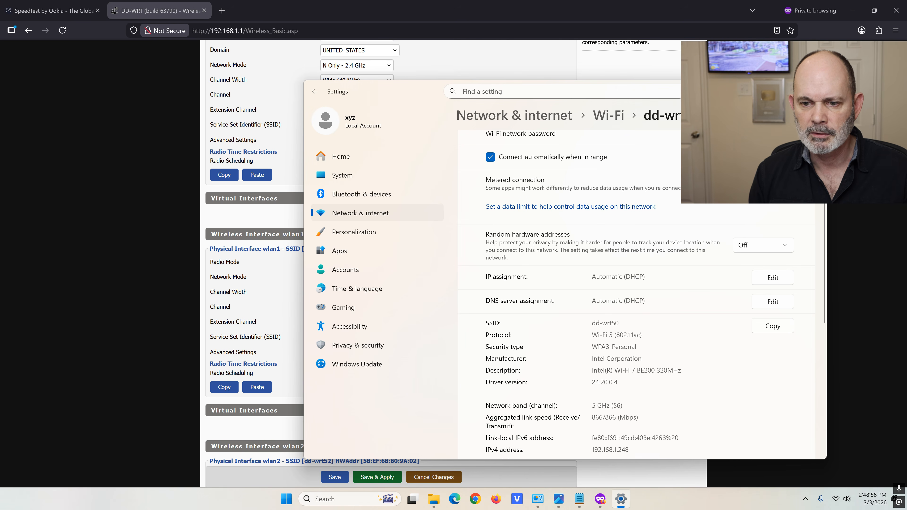
pyautogui.scroll(-4, 636, 293)
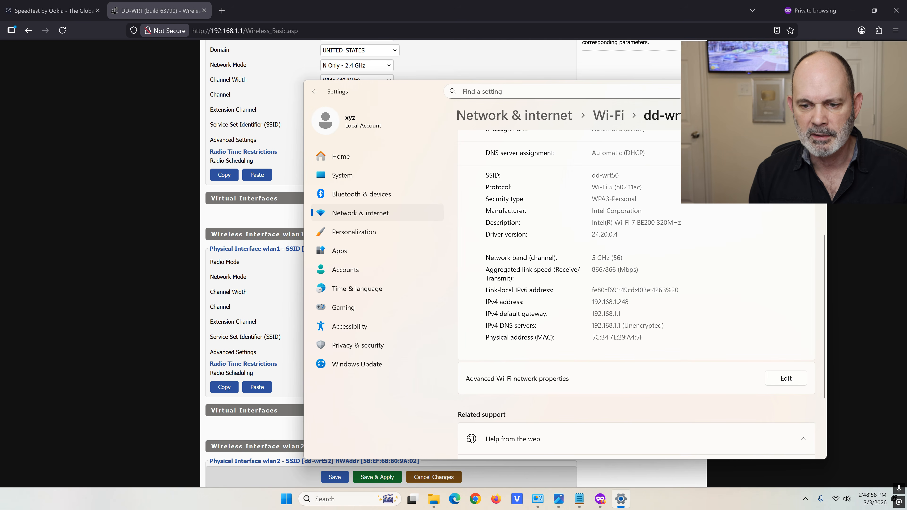
pyautogui.moveTo(614, 187); pyautogui.dragTo(641, 187)
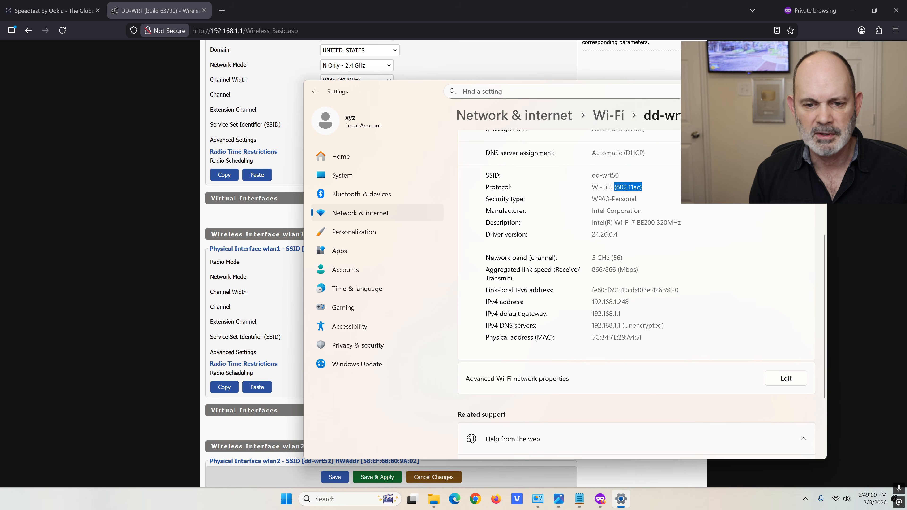
pyautogui.moveTo(637, 199); pyautogui.dragTo(591, 199)
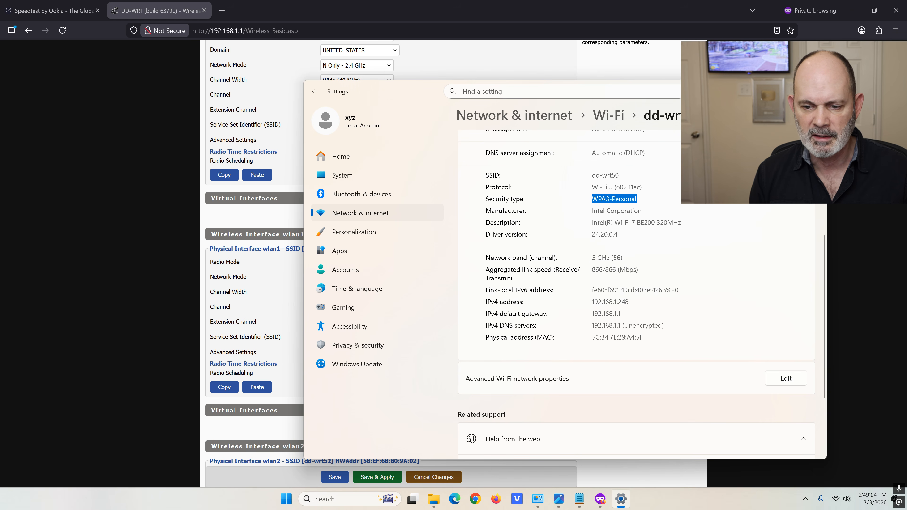
pyautogui.moveTo(591, 258); pyautogui.dragTo(617, 258)
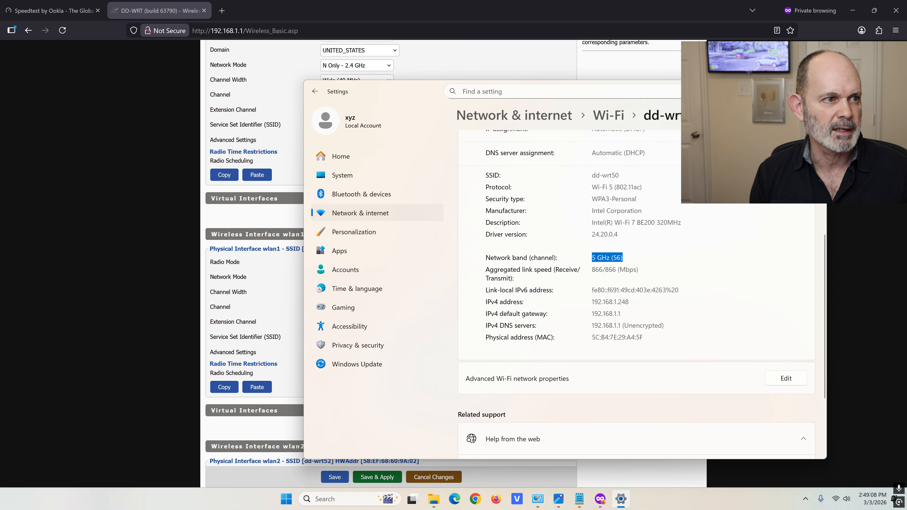
pyautogui.moveTo(592, 269); pyautogui.dragTo(629, 270)
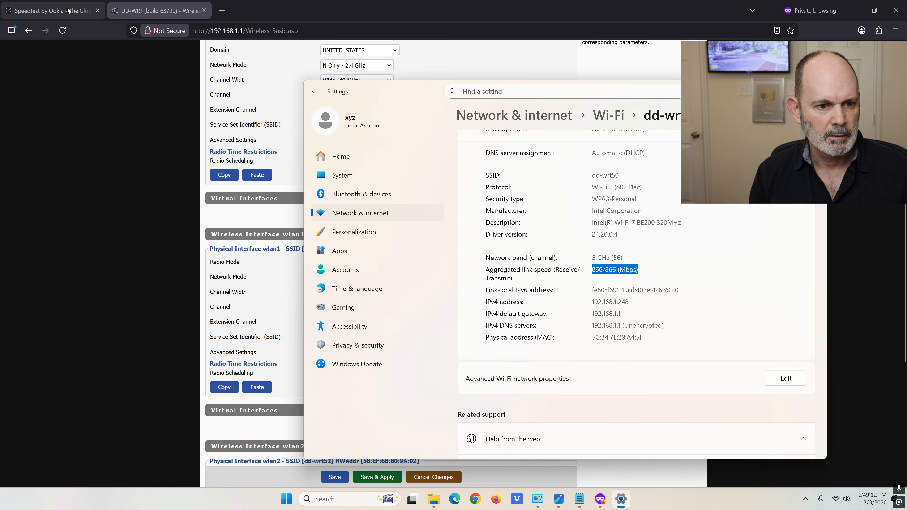
pyautogui.click(54, 10)
pyautogui.click(286, 249)
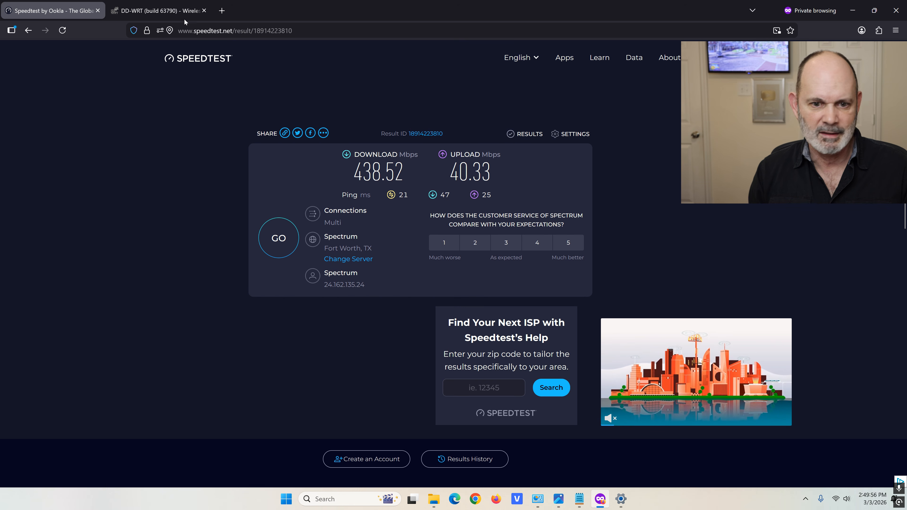
# Let the speed test finish at 438.52 Mbps download and 40.33 Mbps upload
pyautogui.moveTo(166, 12)
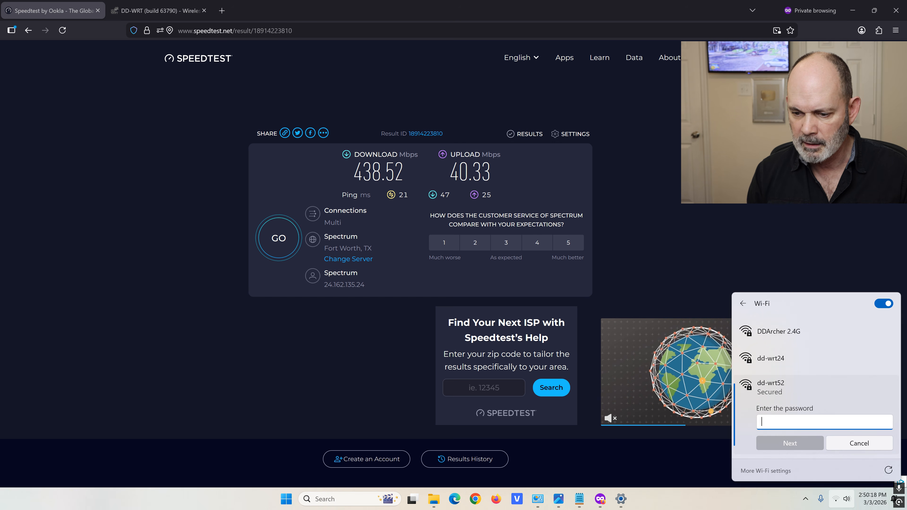
# Join dd-wrt52 by pasting its network password
pyautogui.rightClick(814, 423)
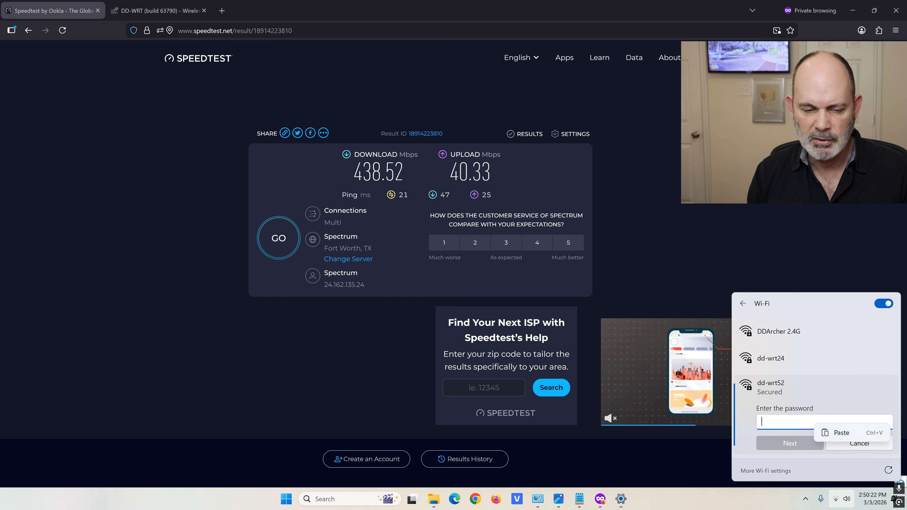
pyautogui.click(836, 433)
pyautogui.click(805, 444)
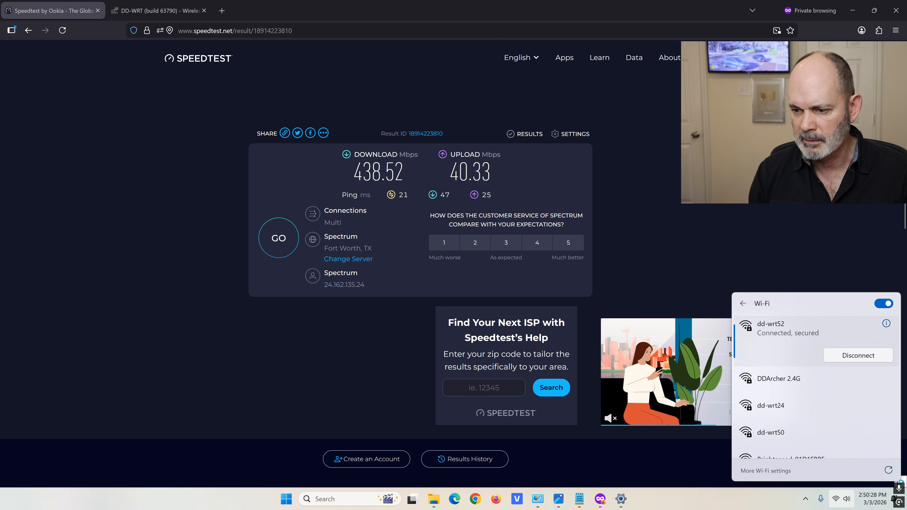
# Confirm dd-wrt52 runs on 5 GHz channel 132 at 866/866 Mbps, then return to the speed test
pyautogui.click(886, 323)
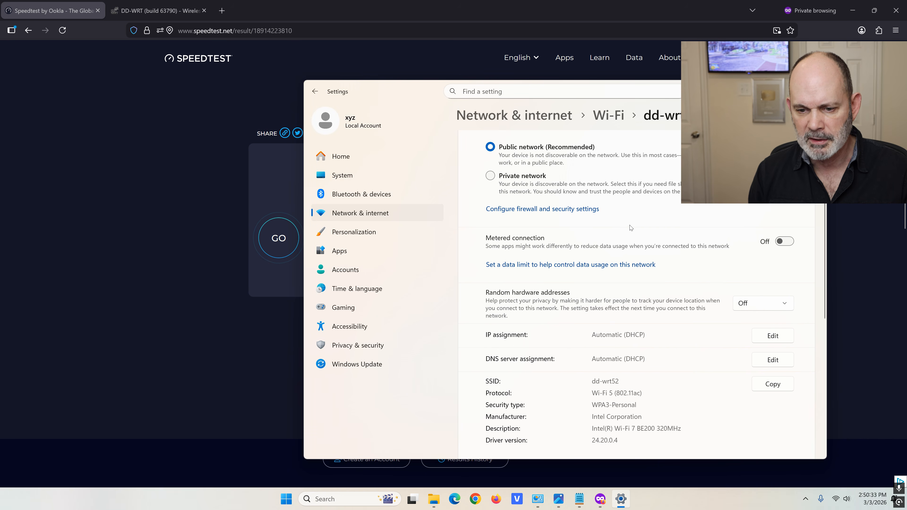
pyautogui.scroll(-4, 629, 228)
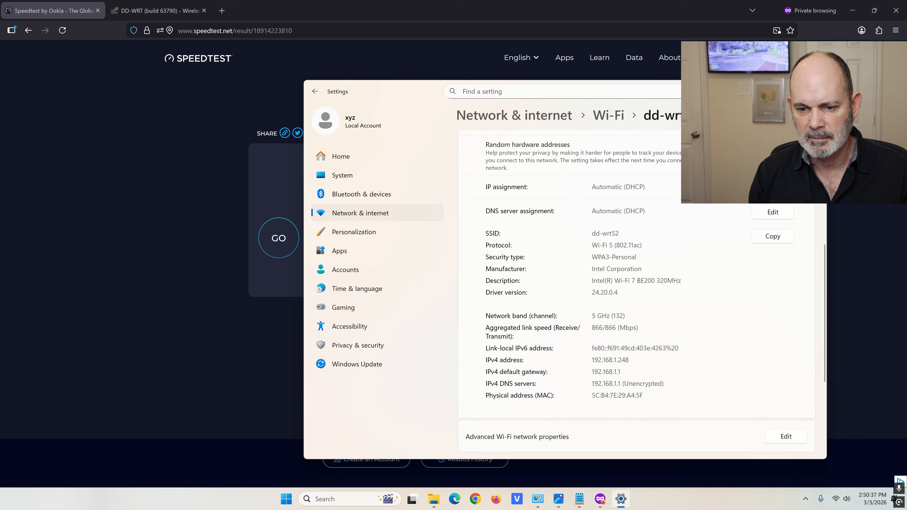
pyautogui.scroll(-1, 613, 311)
pyautogui.moveTo(591, 278); pyautogui.dragTo(612, 278)
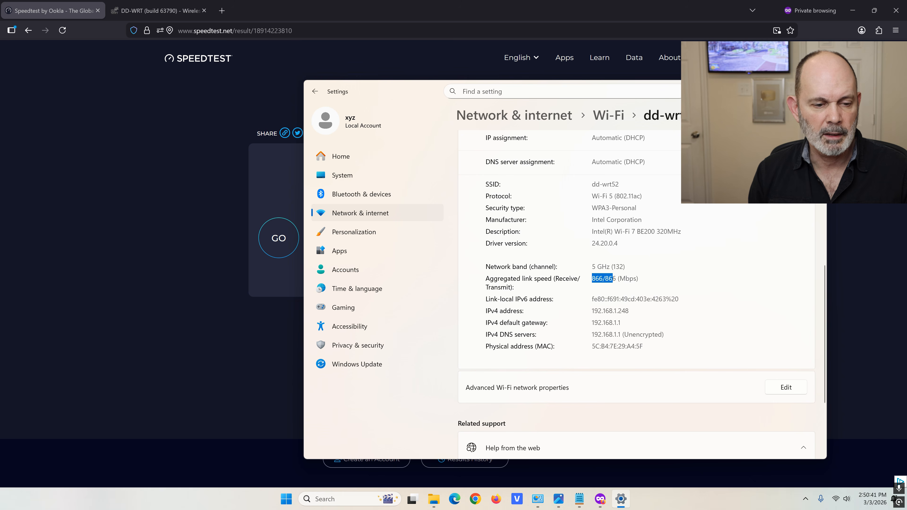
pyautogui.click(251, 235)
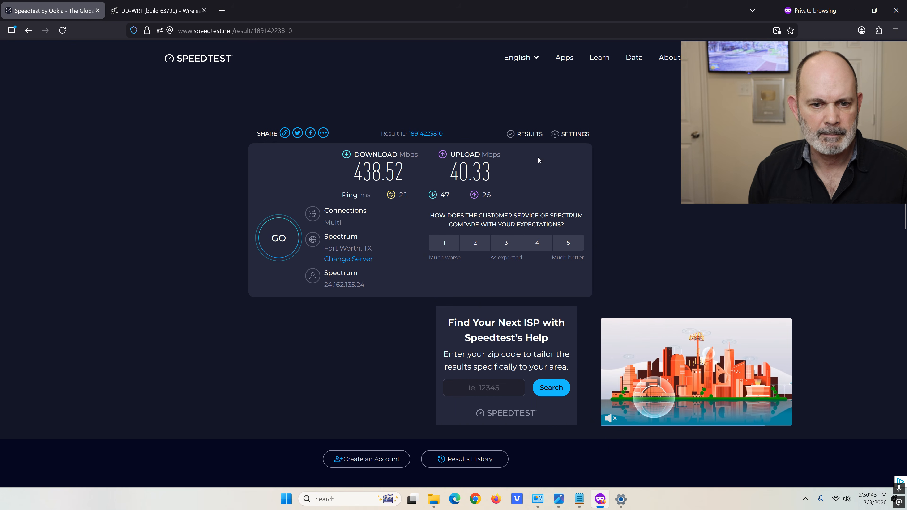
# Run a speed test over dd-wrt52, reaching 460.55 Mbps down, 40.26 Mbps up, 22 ms ping
pyautogui.click(286, 245)
pyautogui.click(286, 245)
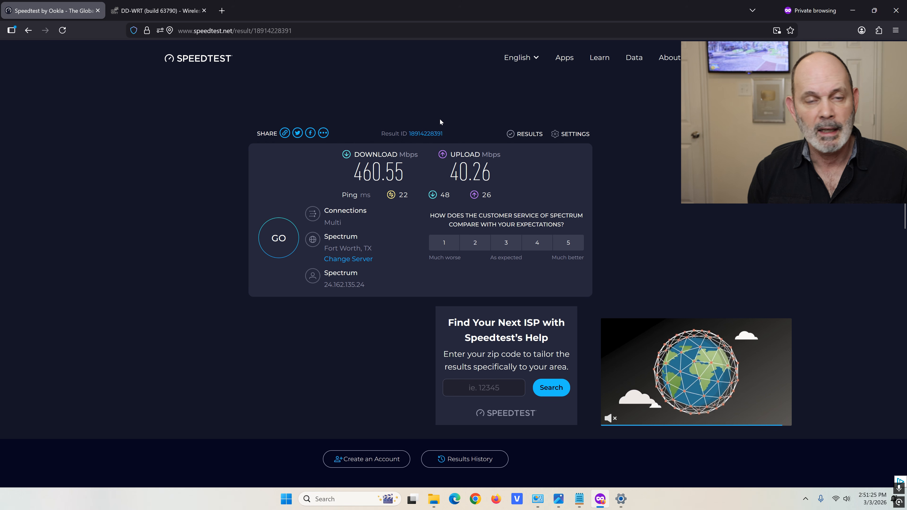
pyautogui.moveTo(156, 14)
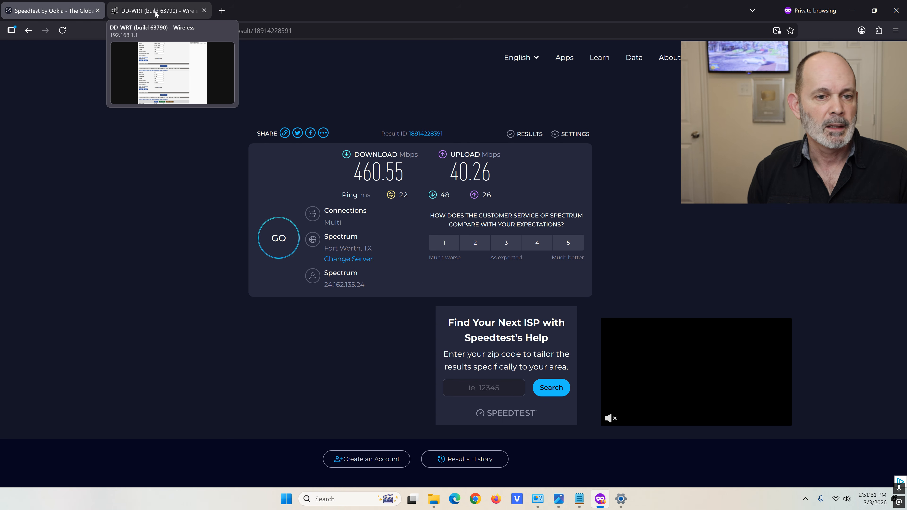
# Look over the Services, USB and NAS pages, then return to Wireless Basic Settings
pyautogui.click(156, 13)
pyautogui.scroll(3, 571, 202)
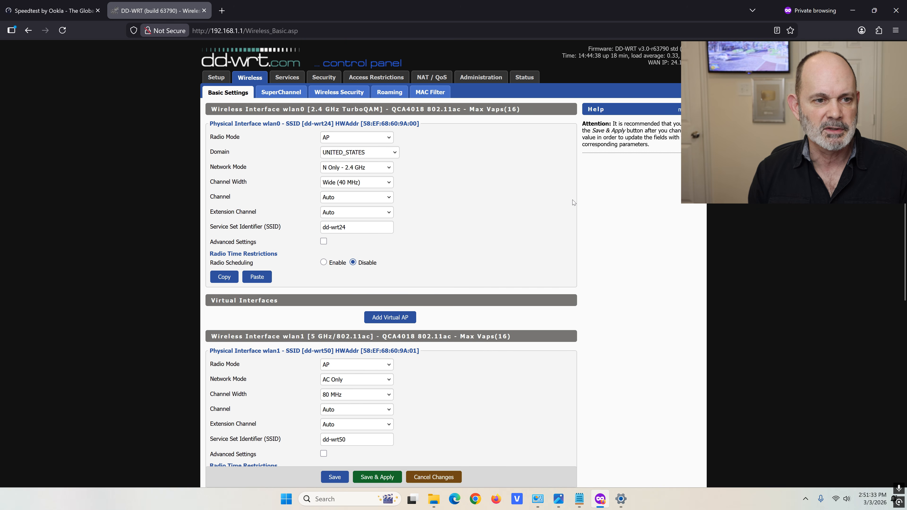
pyautogui.click(290, 78)
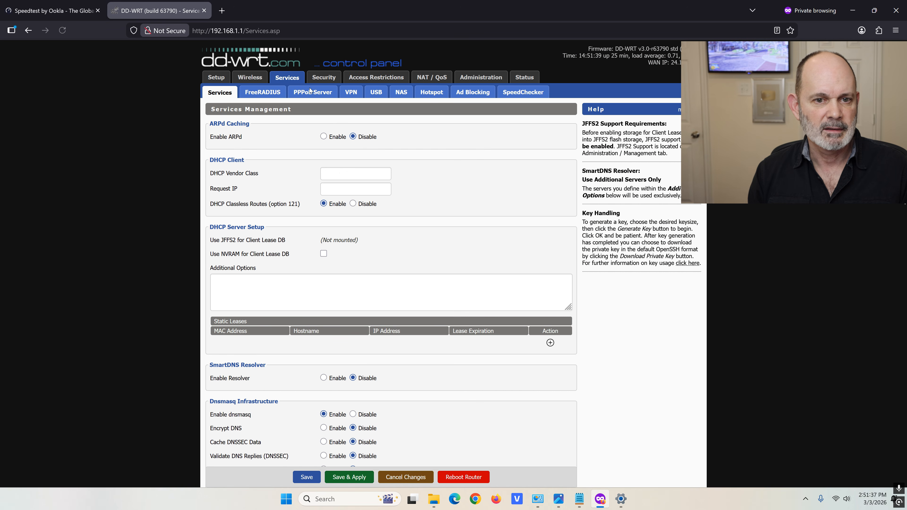
pyautogui.click(377, 93)
pyautogui.click(401, 94)
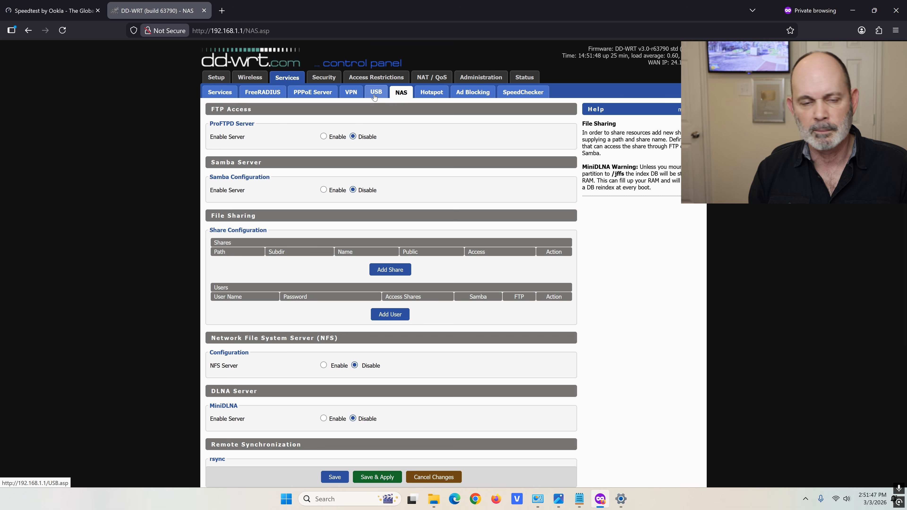
pyautogui.click(252, 79)
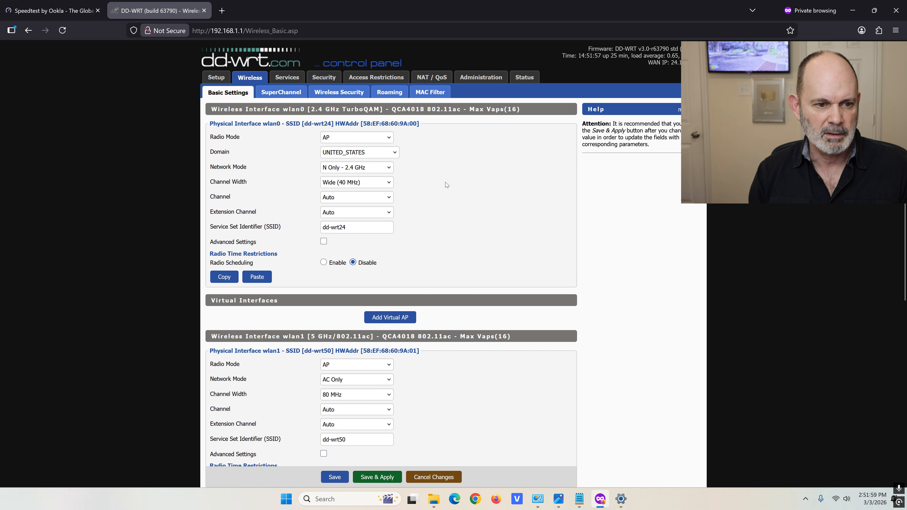
# Leave the 2.4 GHz and dd-wrt50 radio channels on Auto
pyautogui.click(390, 198)
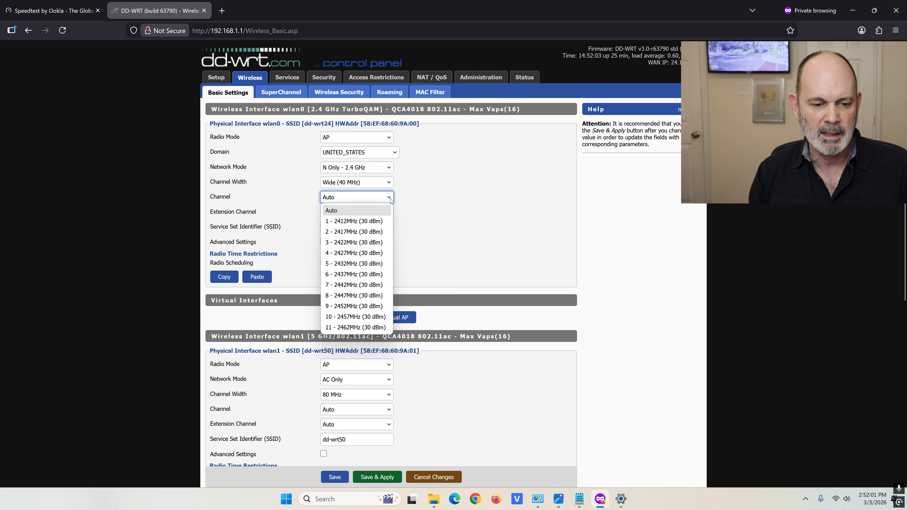
pyautogui.click(434, 198)
pyautogui.scroll(-1, 430, 202)
pyautogui.scroll(-1, 430, 205)
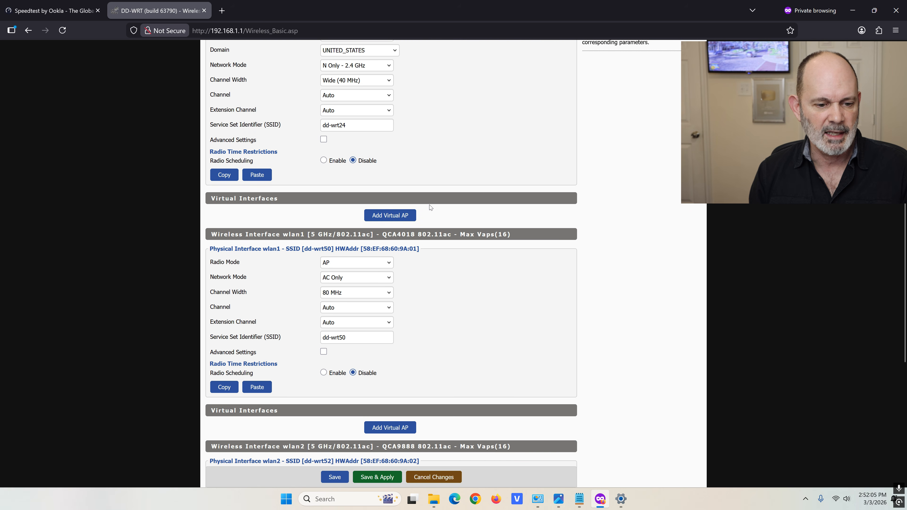
pyautogui.scroll(-1, 460, 278)
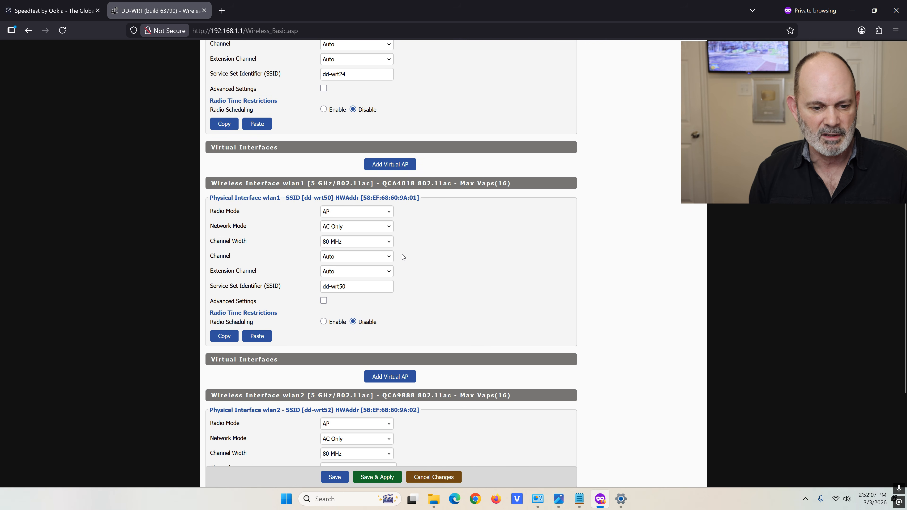
pyautogui.click(392, 257)
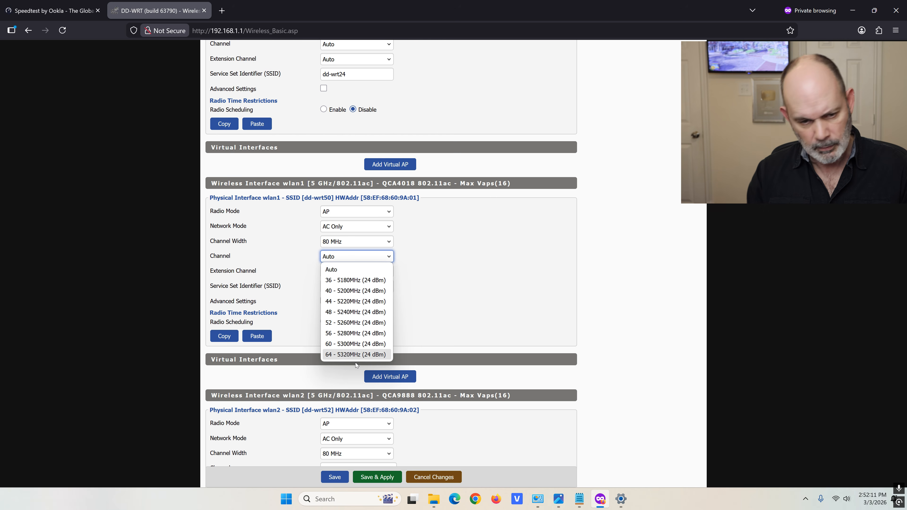
pyautogui.click(450, 236)
# Set the dd-wrt52 radio to channel 161 (5805 MHz) and Save & Apply
pyautogui.scroll(-4, 442, 249)
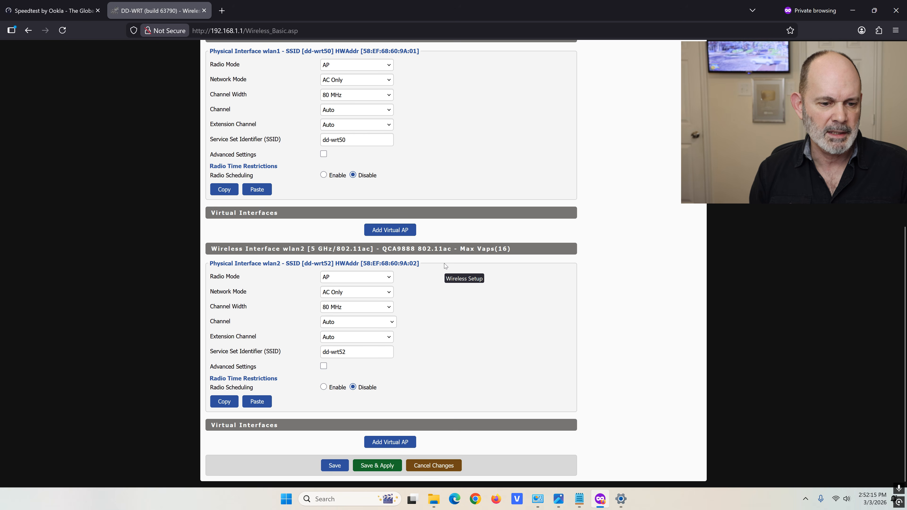
pyautogui.click(389, 324)
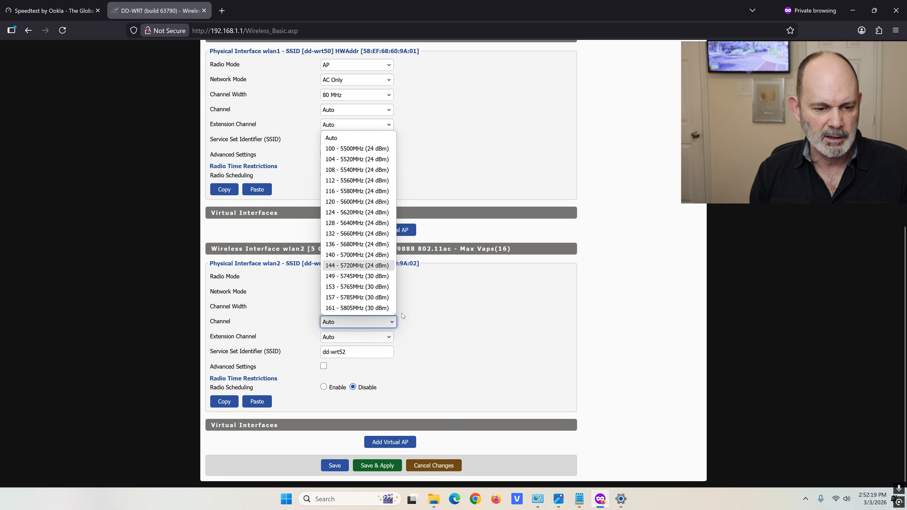
pyautogui.click(381, 309)
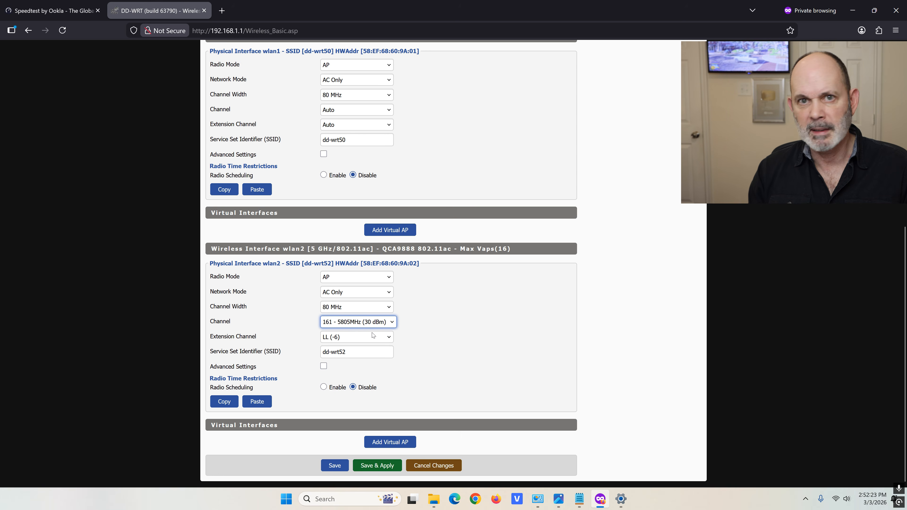
pyautogui.click(374, 467)
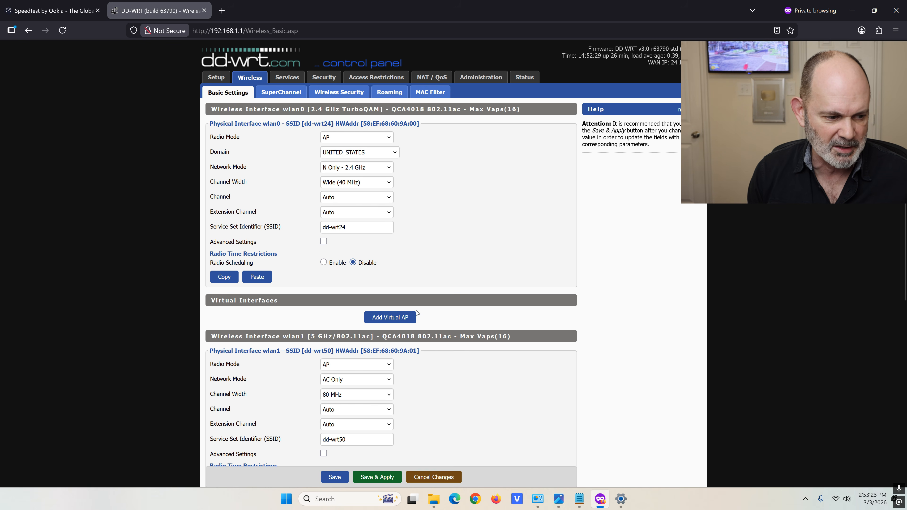
# Launch PuTTY, open the saved COM3 Serial session, and return to the DD-WRT browser
pyautogui.click(852, 10)
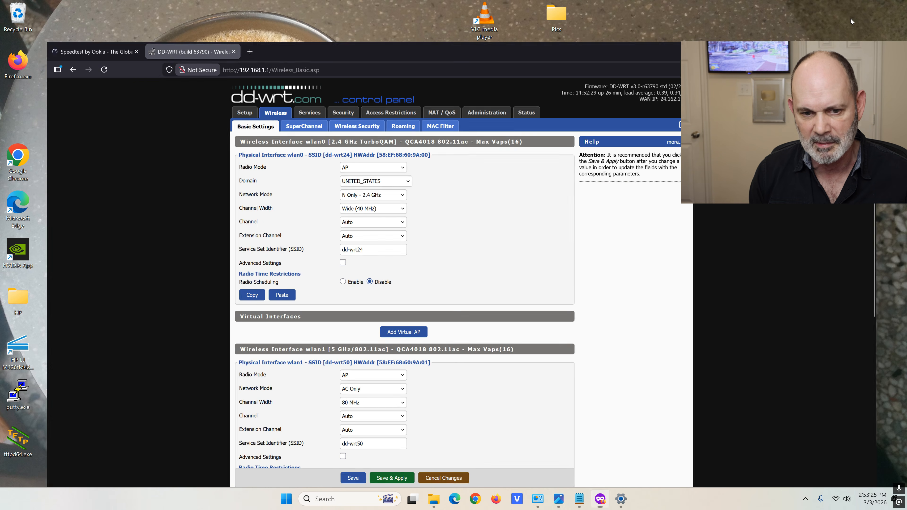
pyautogui.doubleClick(18, 395)
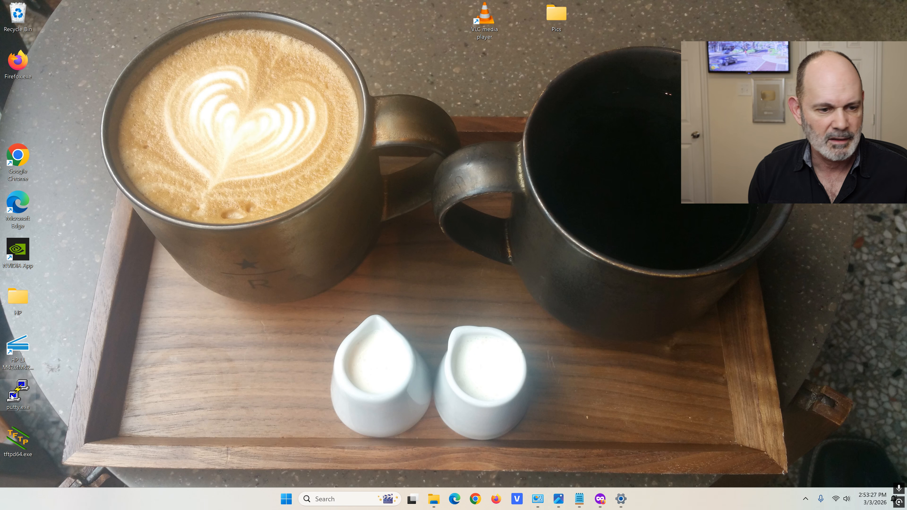
pyautogui.click(445, 273)
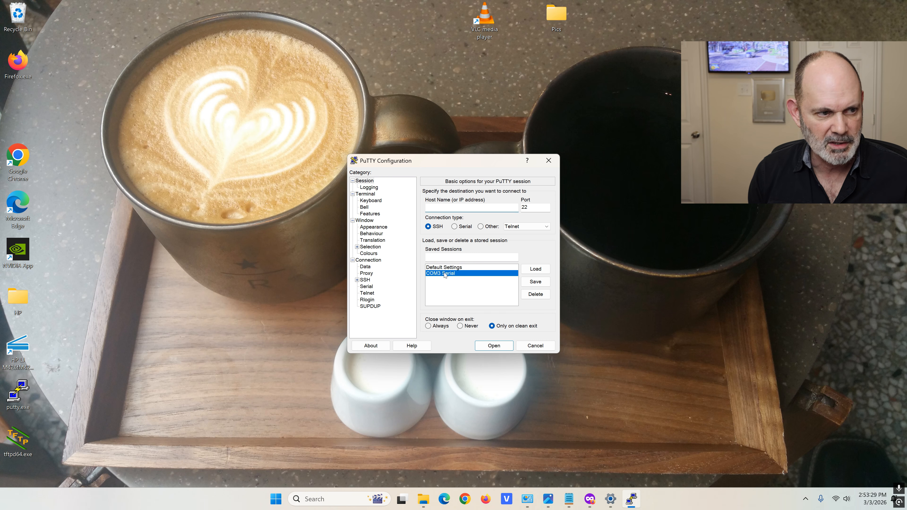
pyautogui.doubleClick(445, 274)
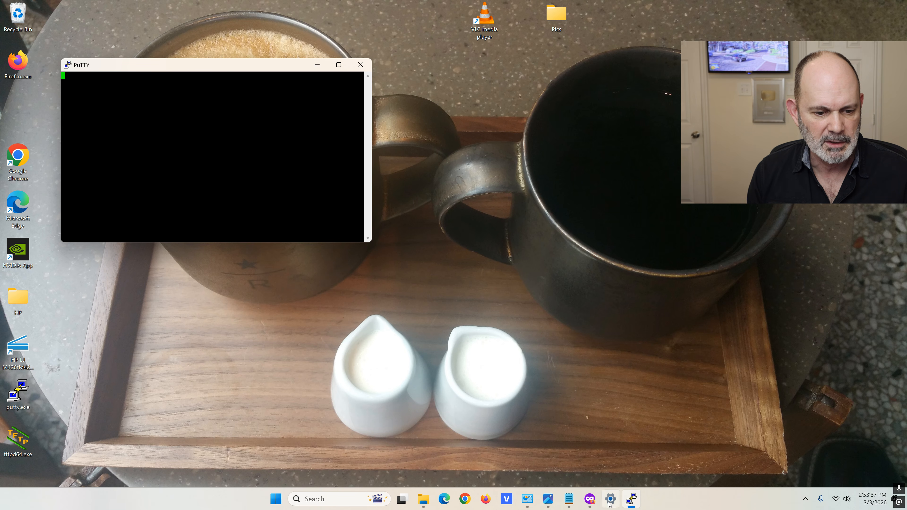
pyautogui.moveTo(631, 505)
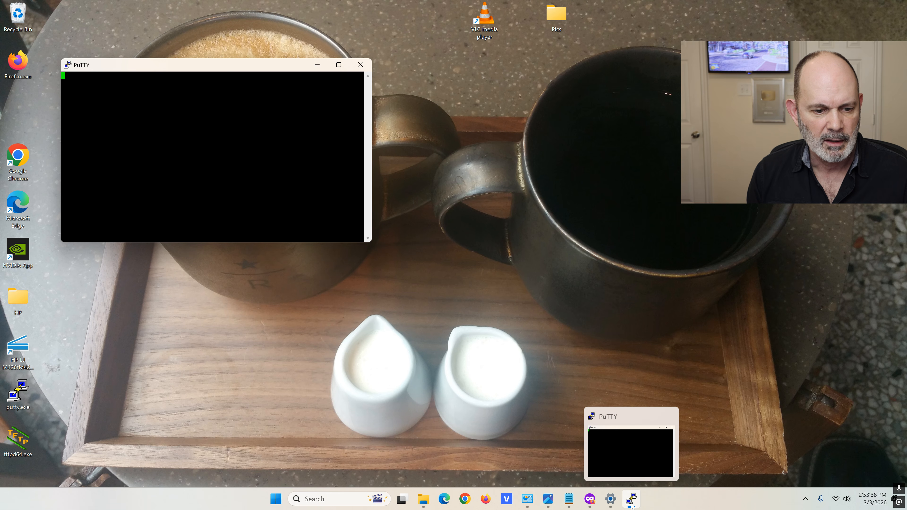
pyautogui.click(589, 499)
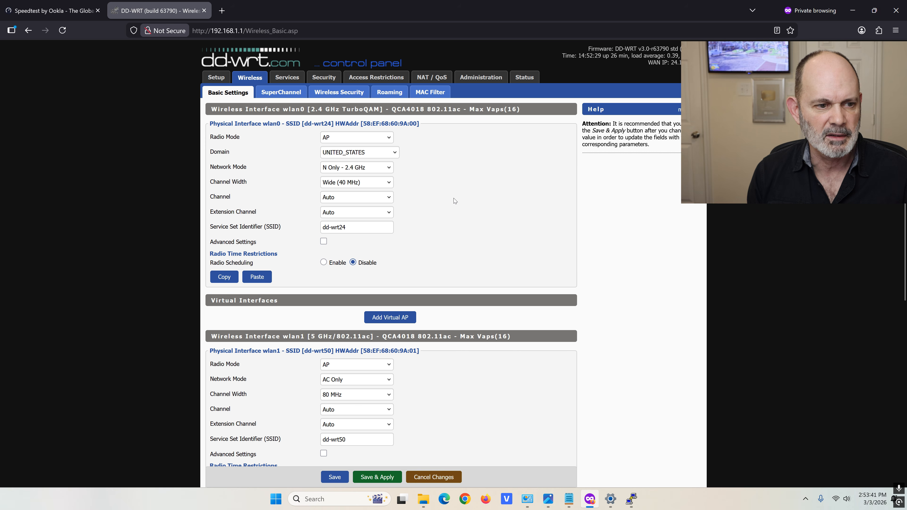
# Set wlan1 to channel 64 - 5320MHz, Save & Apply, and bring up the COM3 console
pyautogui.scroll(-8, 453, 200)
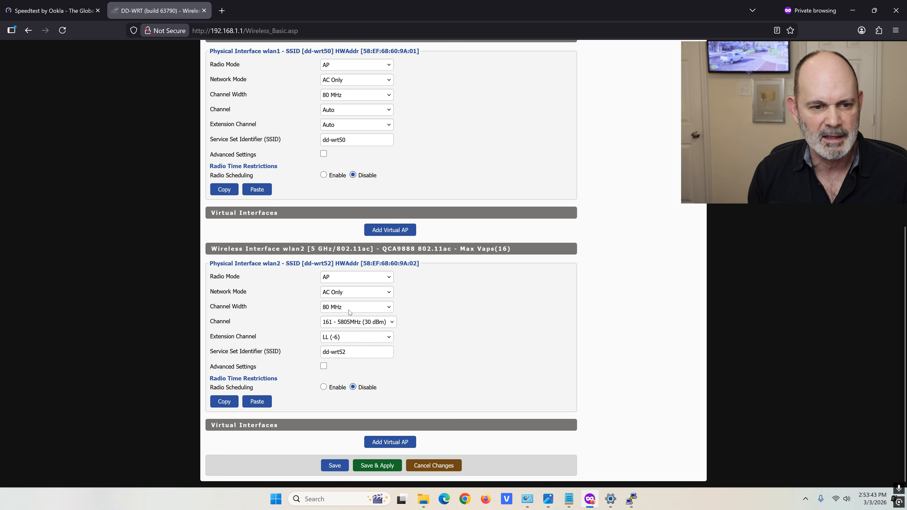
pyautogui.scroll(1, 393, 256)
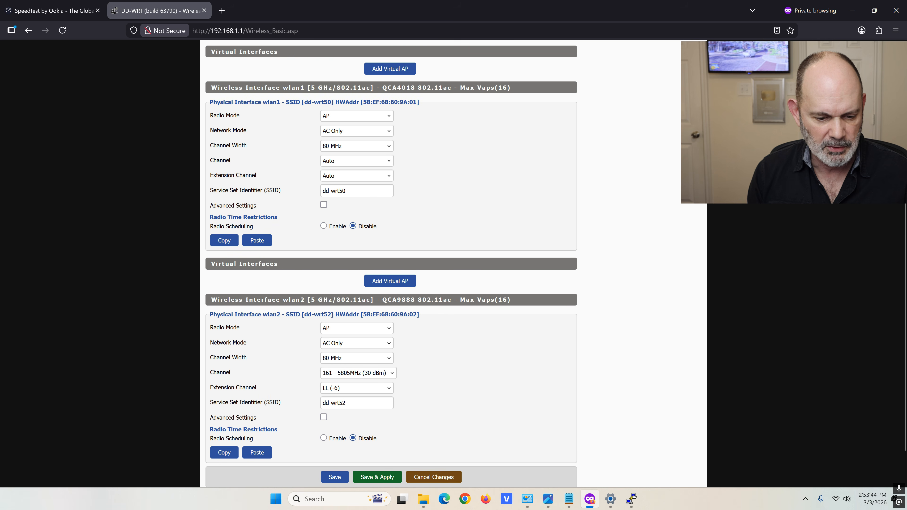
pyautogui.click(390, 162)
pyautogui.click(379, 263)
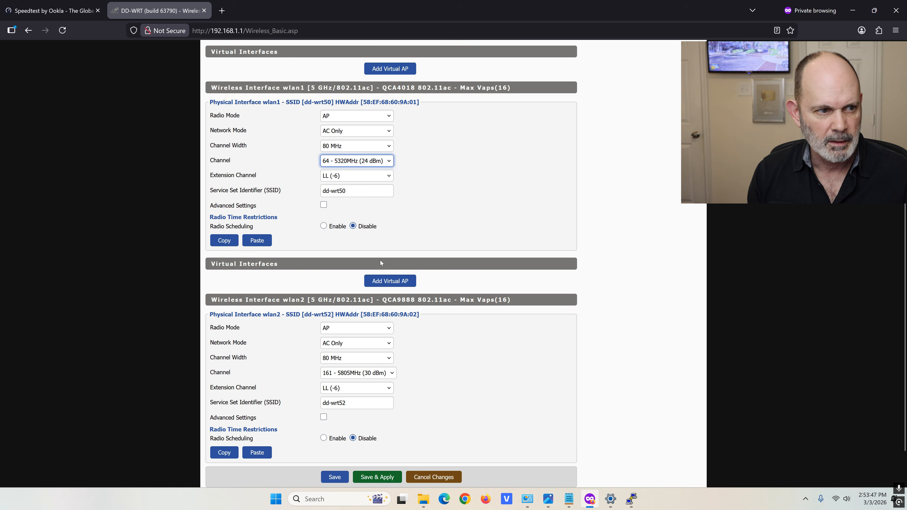
pyautogui.click(386, 479)
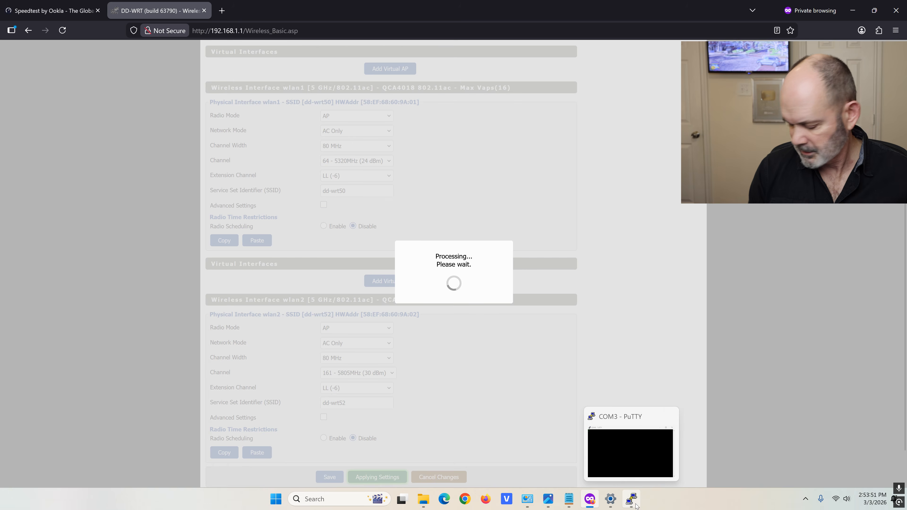
pyautogui.click(633, 501)
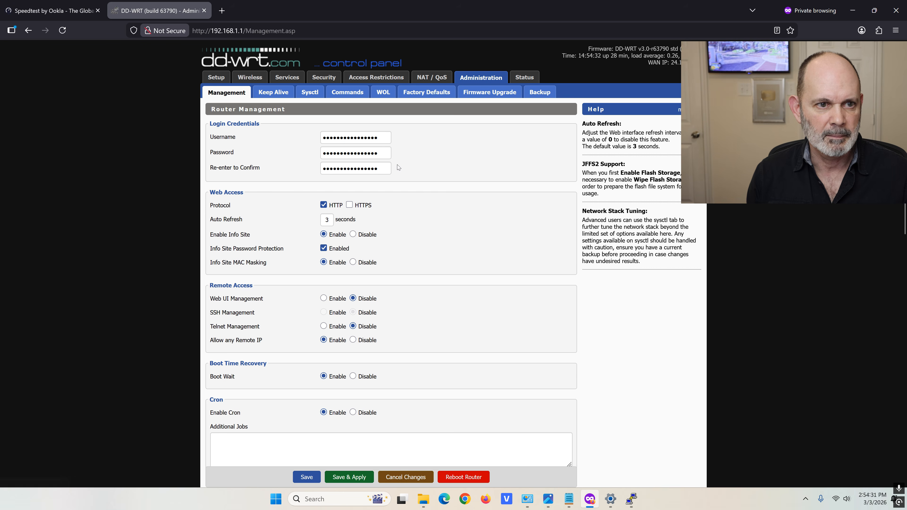
# Enable the Secure Shell daemon on Services, apply it, then enable SSH Management
pyautogui.scroll(-2, 397, 164)
pyautogui.scroll(2, 378, 125)
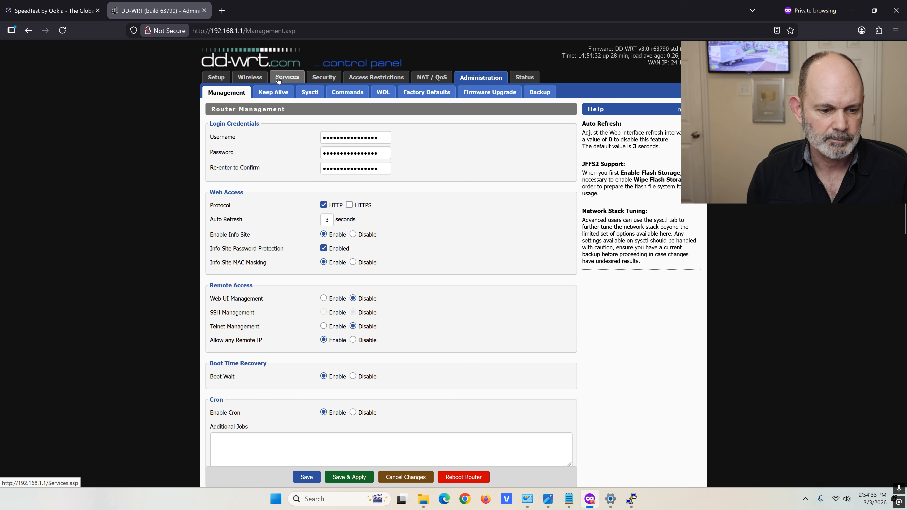
pyautogui.click(284, 79)
pyautogui.scroll(-5, 281, 186)
pyautogui.scroll(-8, 280, 317)
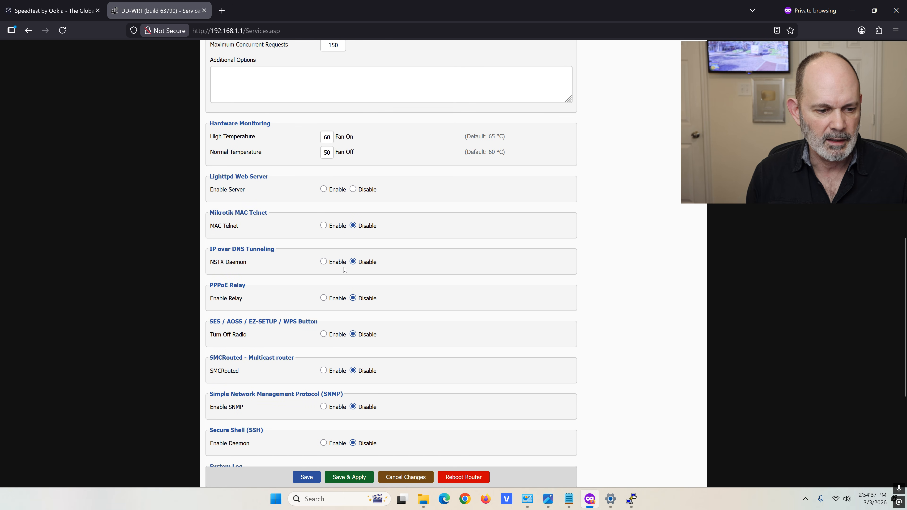
pyautogui.scroll(-3, 324, 342)
pyautogui.click(324, 341)
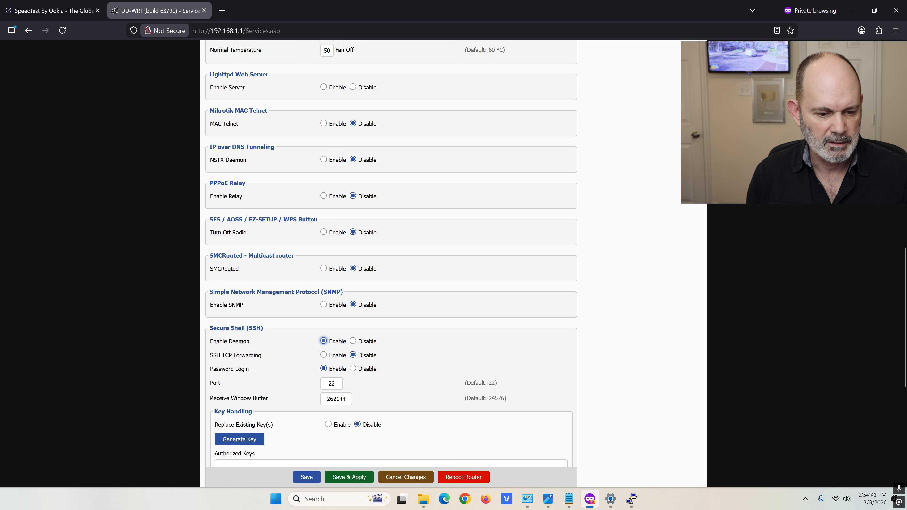
pyautogui.click(350, 477)
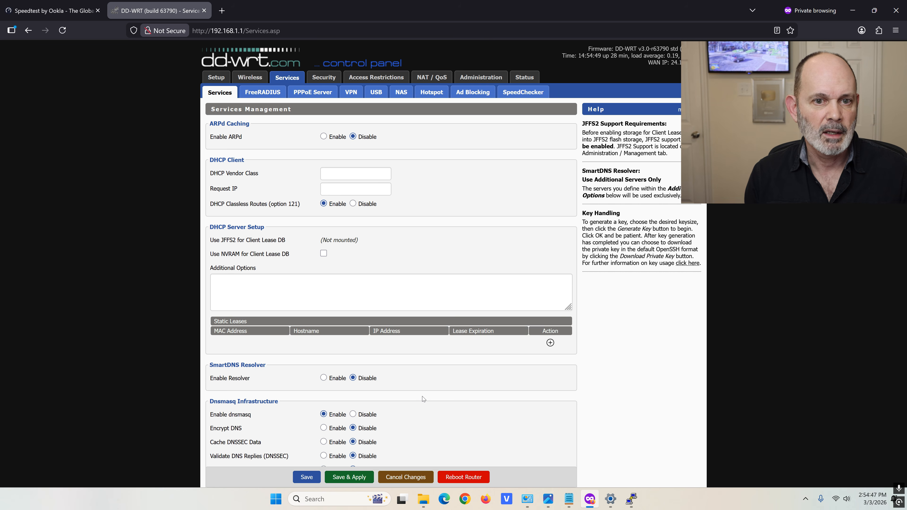
pyautogui.click(479, 79)
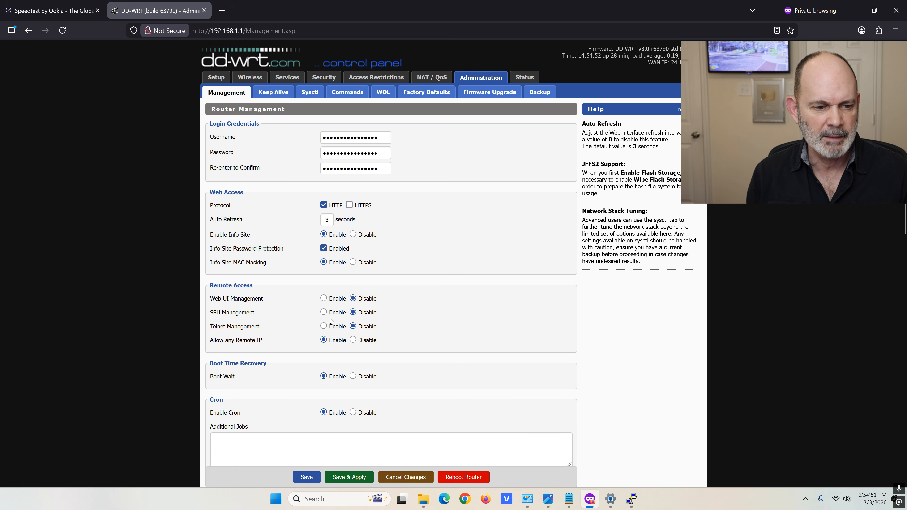
pyautogui.click(324, 312)
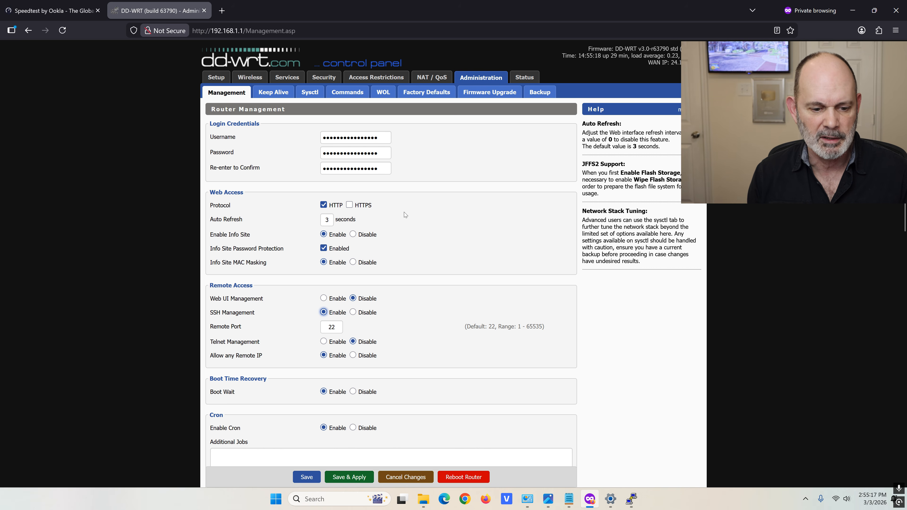
# Apply SSH Management on port 22, minimize the PuTTY COM3 window, and open Windows search
pyautogui.click(348, 477)
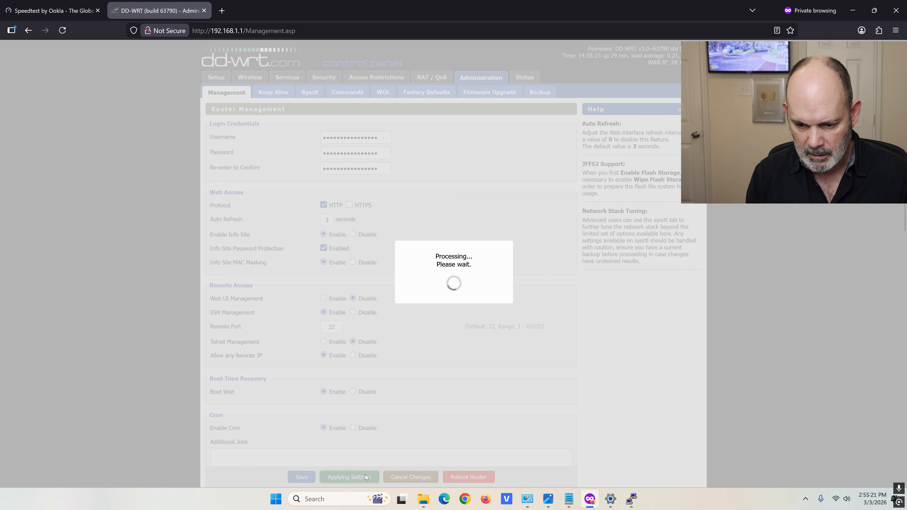
pyautogui.click(631, 499)
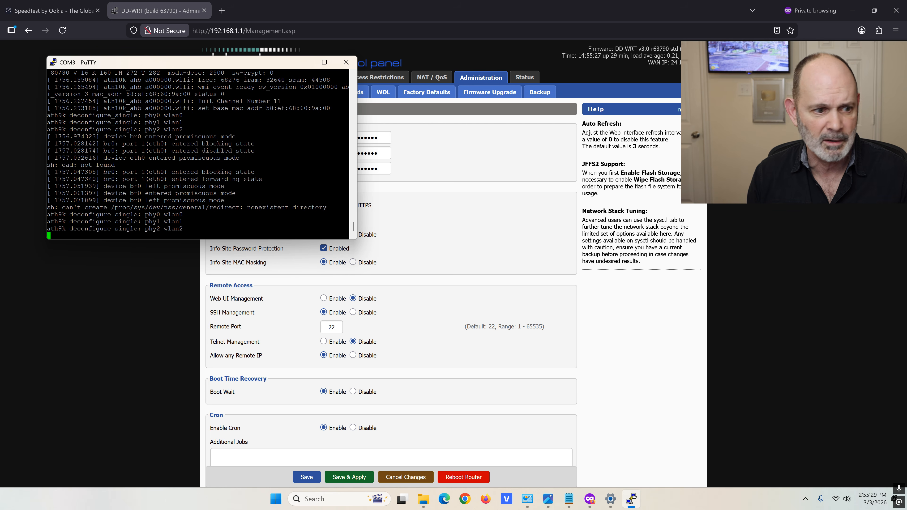
pyautogui.click(301, 63)
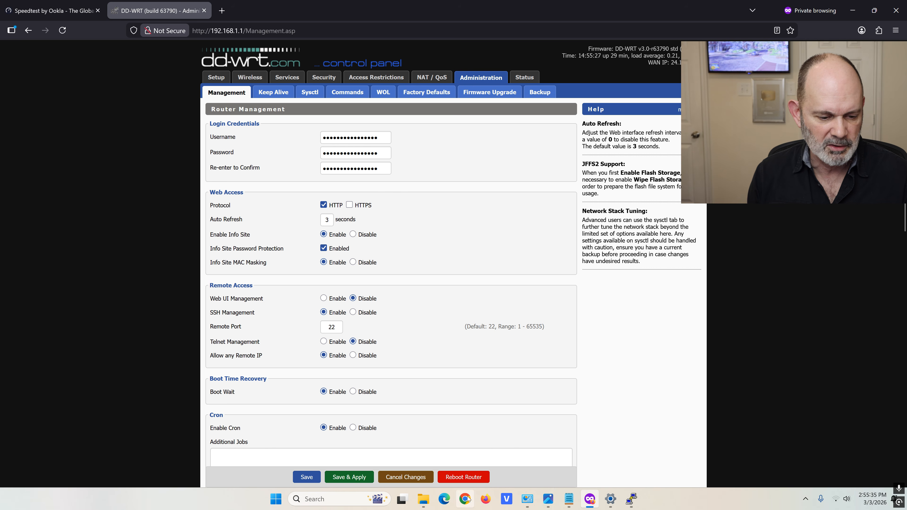
pyautogui.click(349, 493)
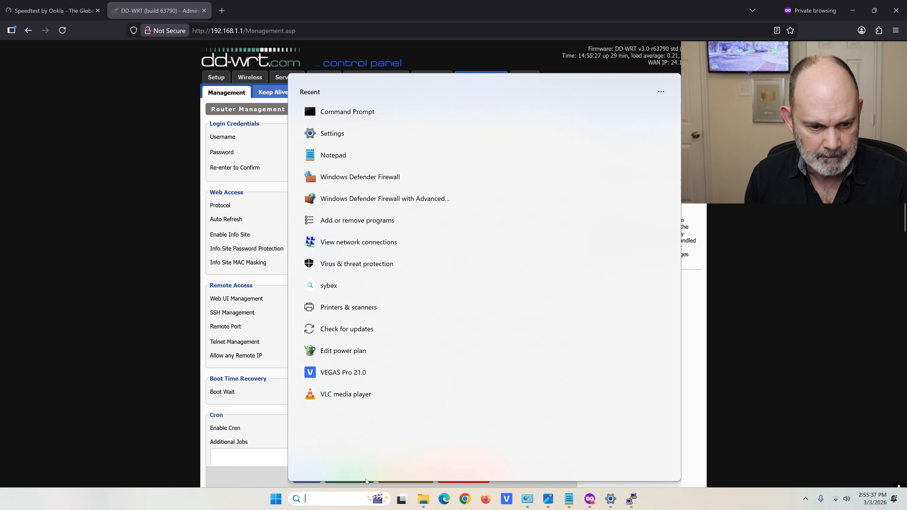
# Start Command Prompt as administrator via the cmd search, approving the UAC prompt
pyautogui.write('cmd')
pyautogui.click(517, 223)
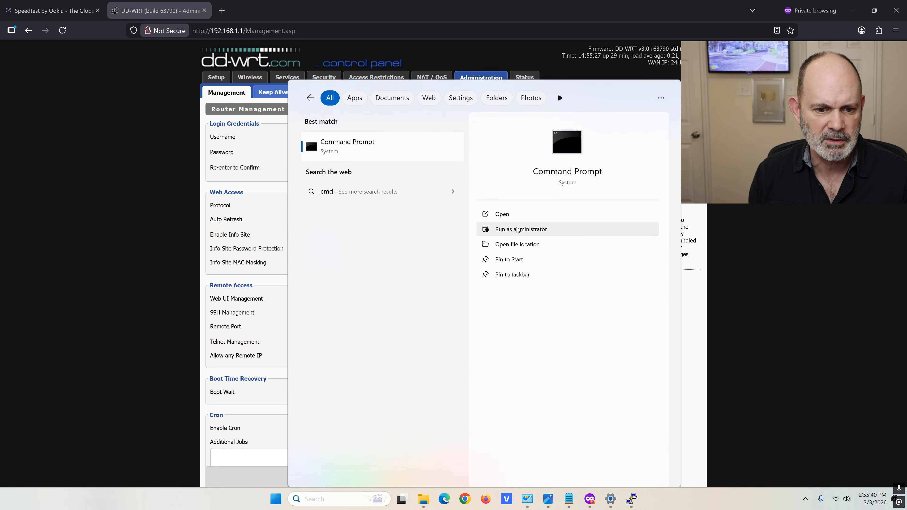
pyautogui.click(406, 326)
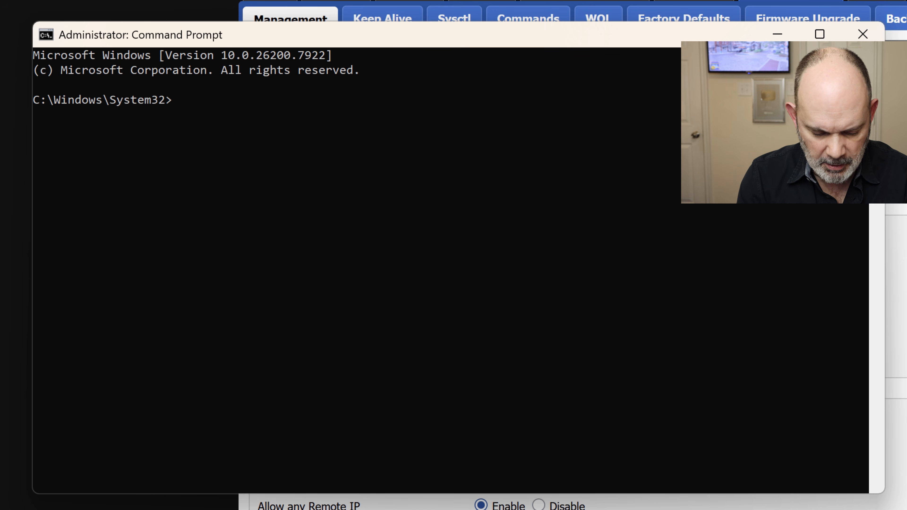
pyautogui.write('ssh ')
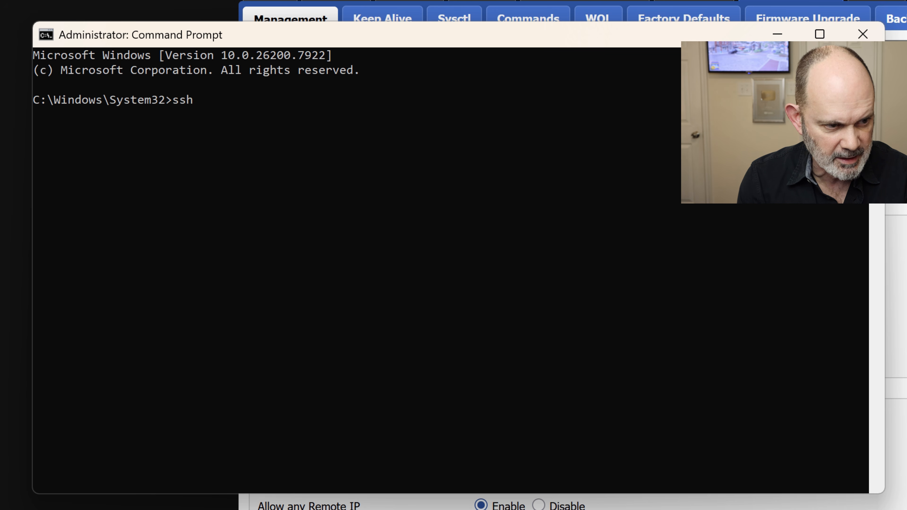
pyautogui.write('root')
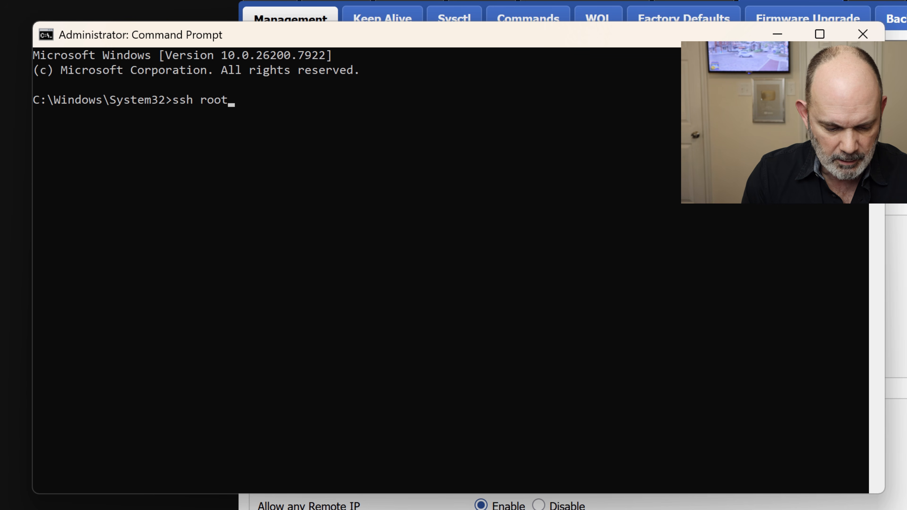
pyautogui.write('@192')
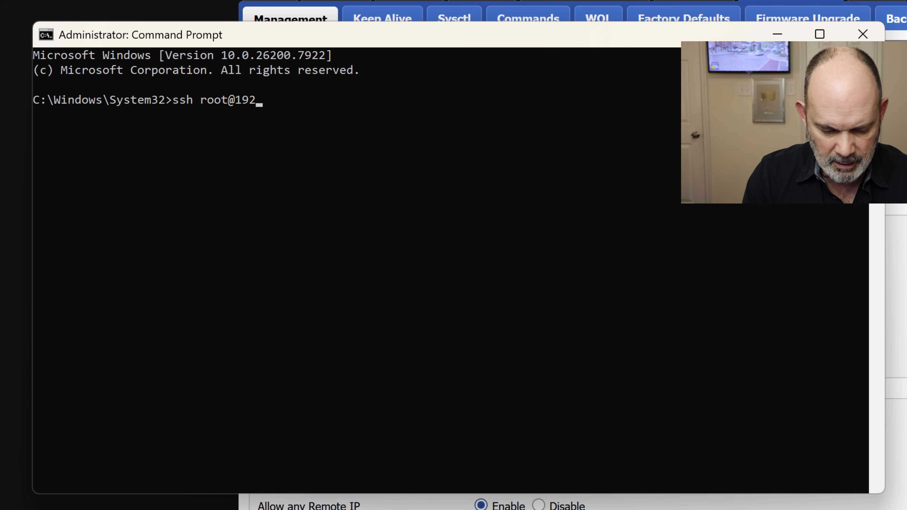
pyautogui.write('.168')
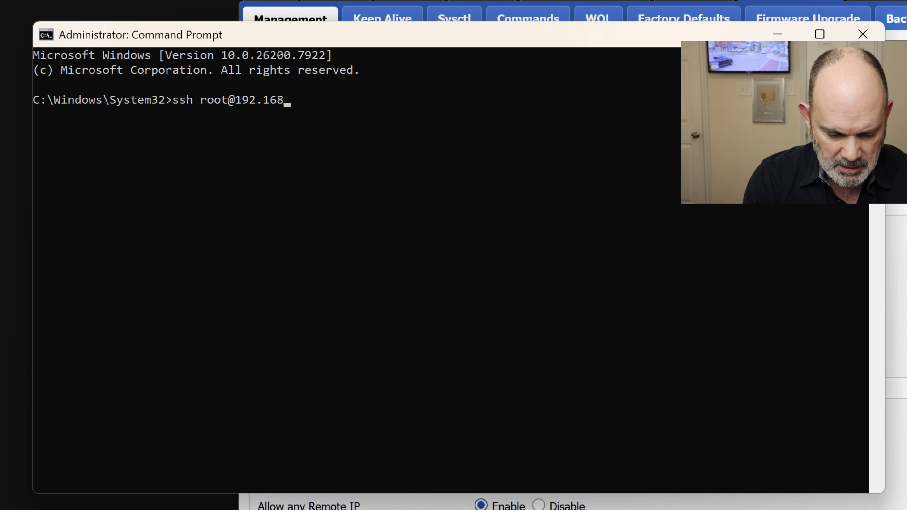
pyautogui.write('.1.1')
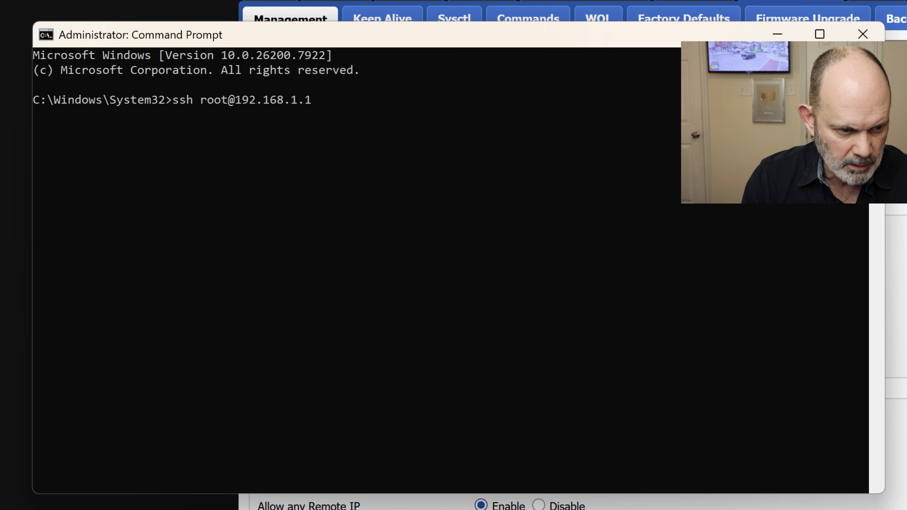
pyautogui.press('Return')
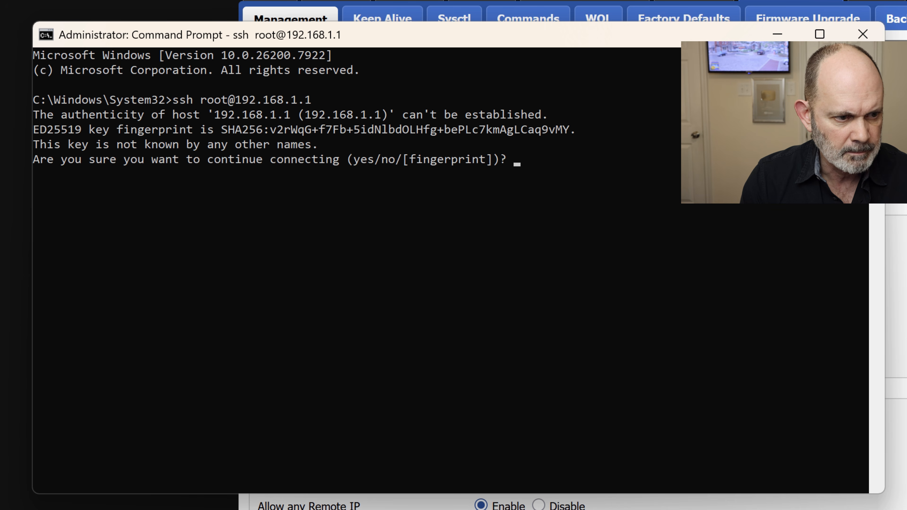
pyautogui.write('yes')
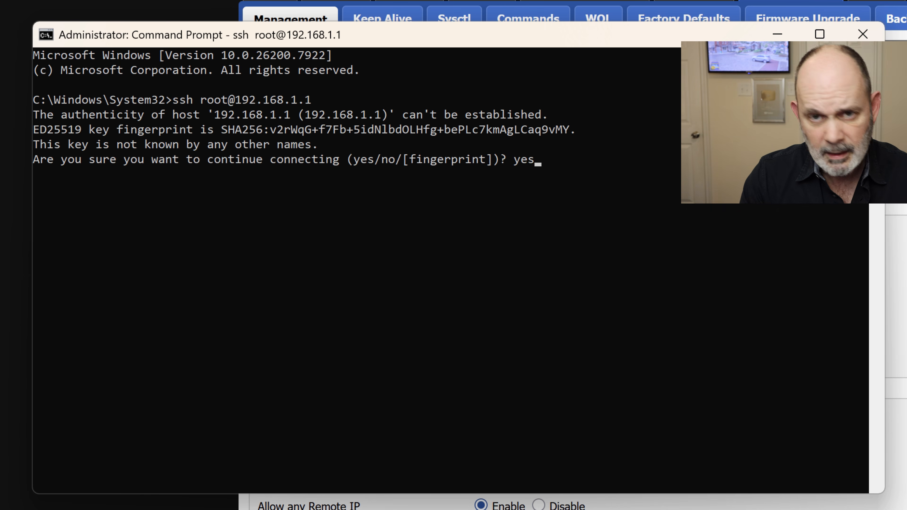
pyautogui.press('Return')
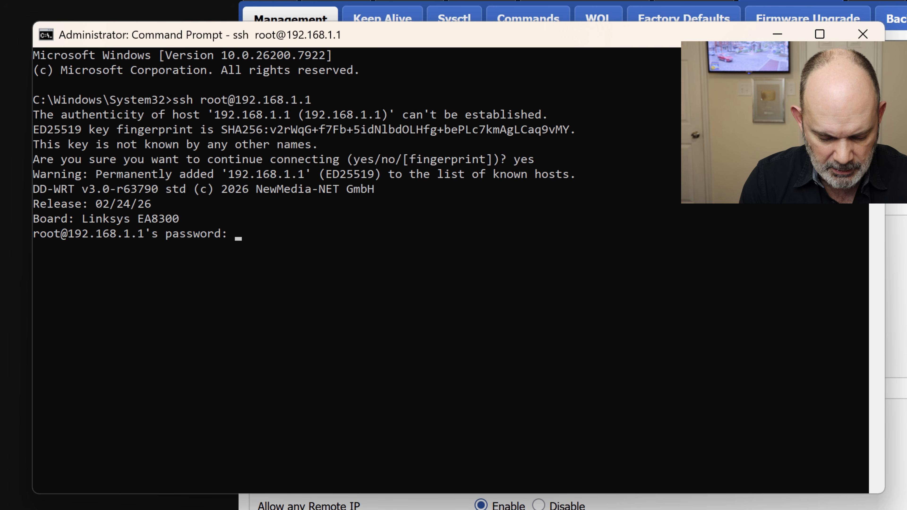
pyautogui.press('Return')
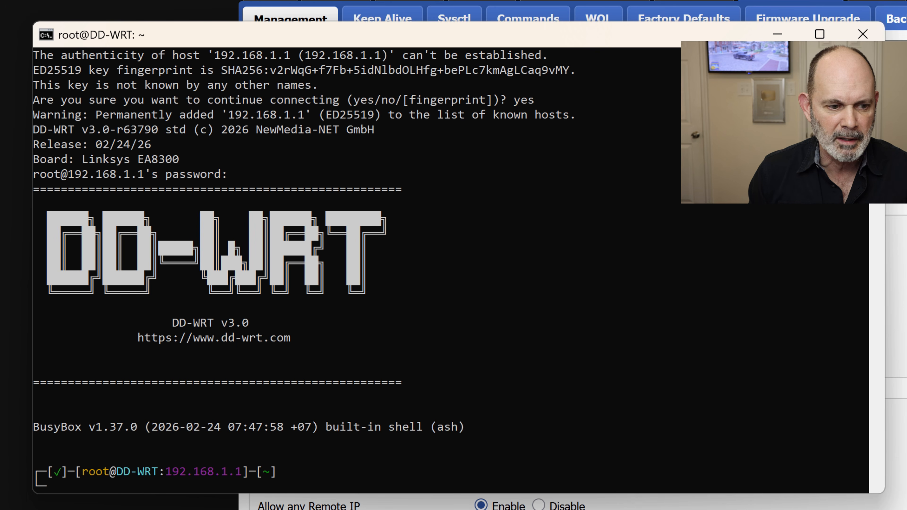
# Ping ww.google.com from the router shell, stop it with Ctrl+C, then minimize Command Prompt
pyautogui.write('ping w')
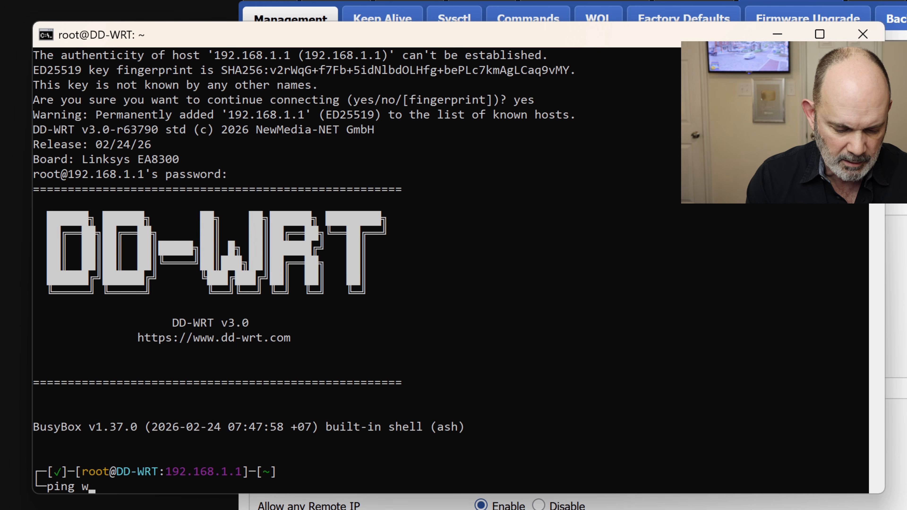
pyautogui.write('w.googl')
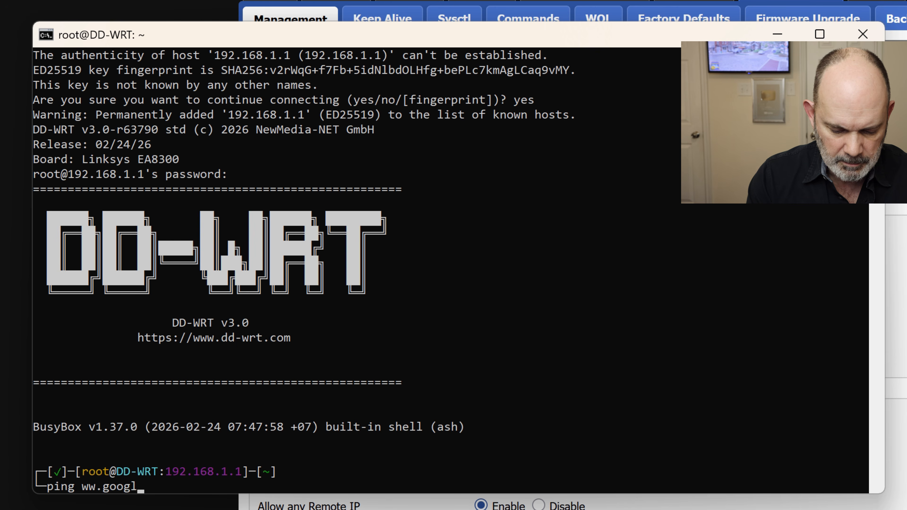
pyautogui.write('e.com')
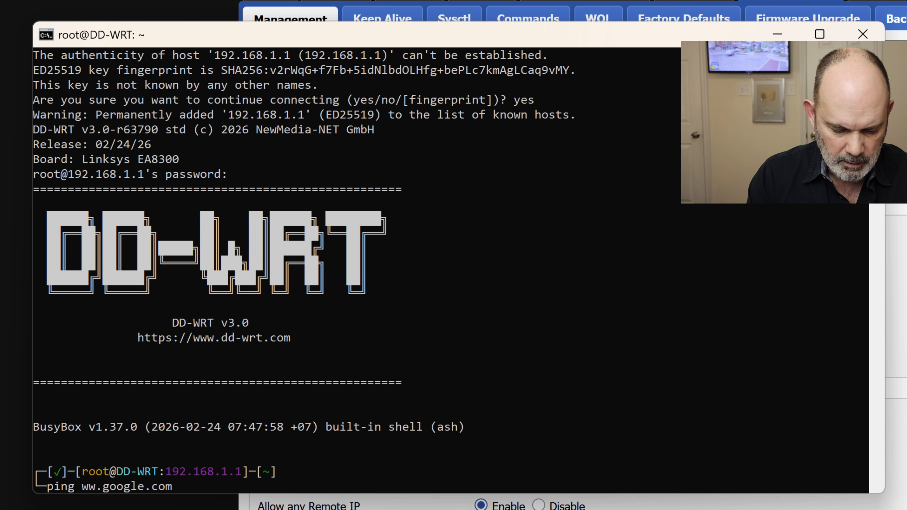
pyautogui.press('Return')
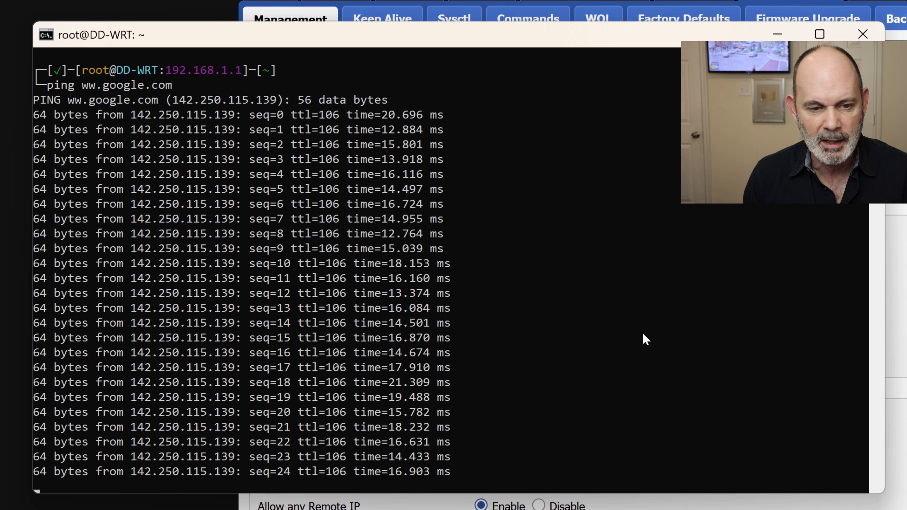
pyautogui.hotkey('ctrl', 'c')
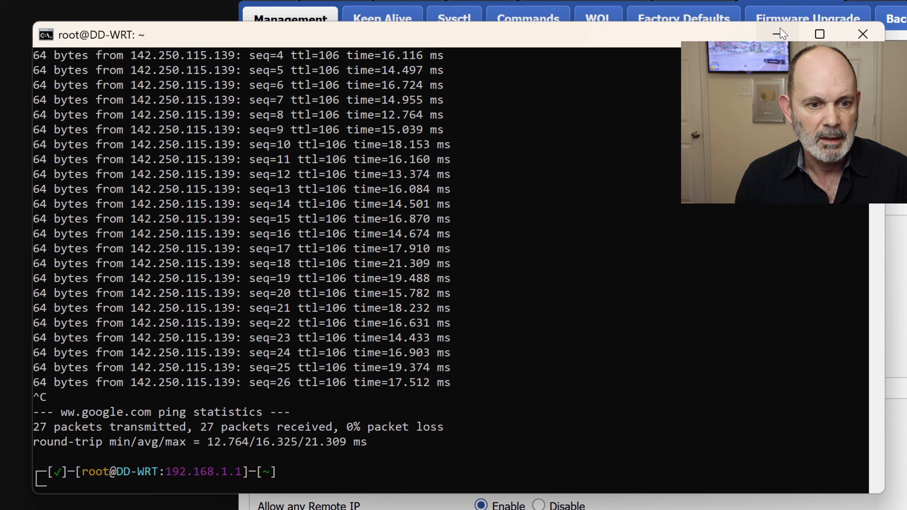
pyautogui.click(778, 35)
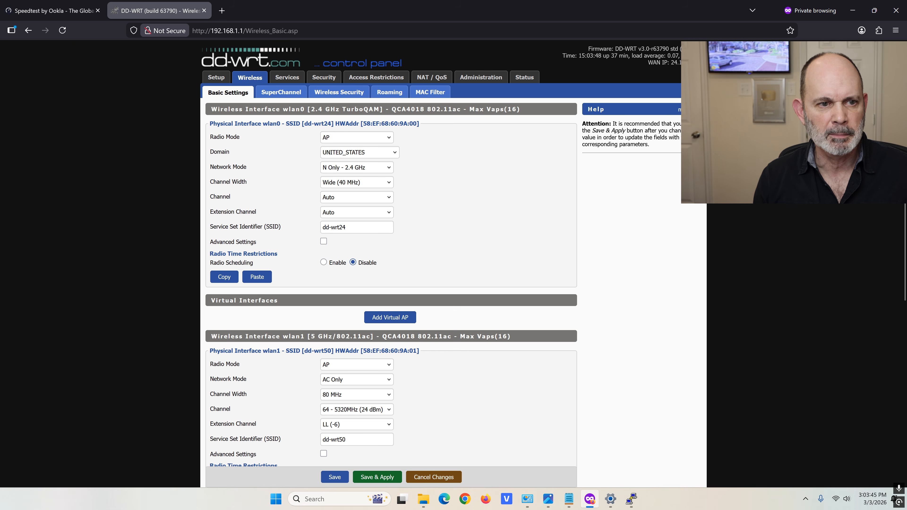
# Go to the DD-WRT Services page
pyautogui.click(285, 78)
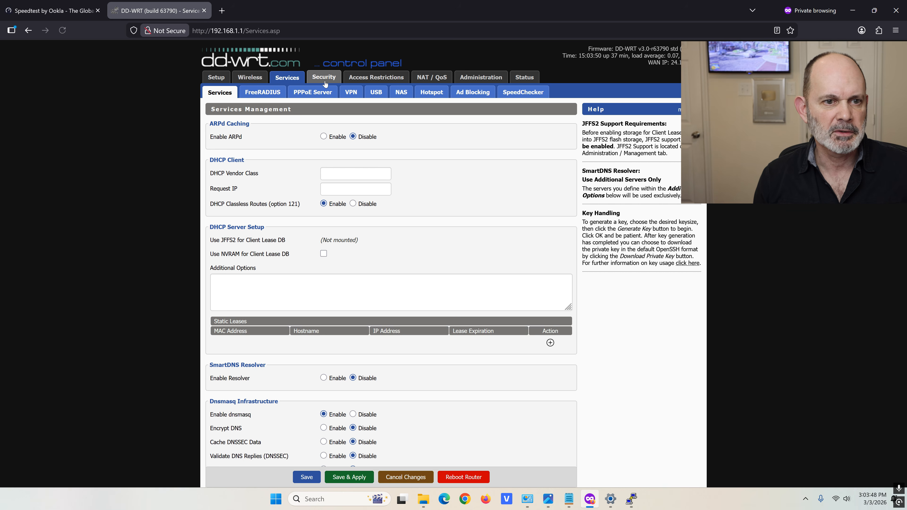